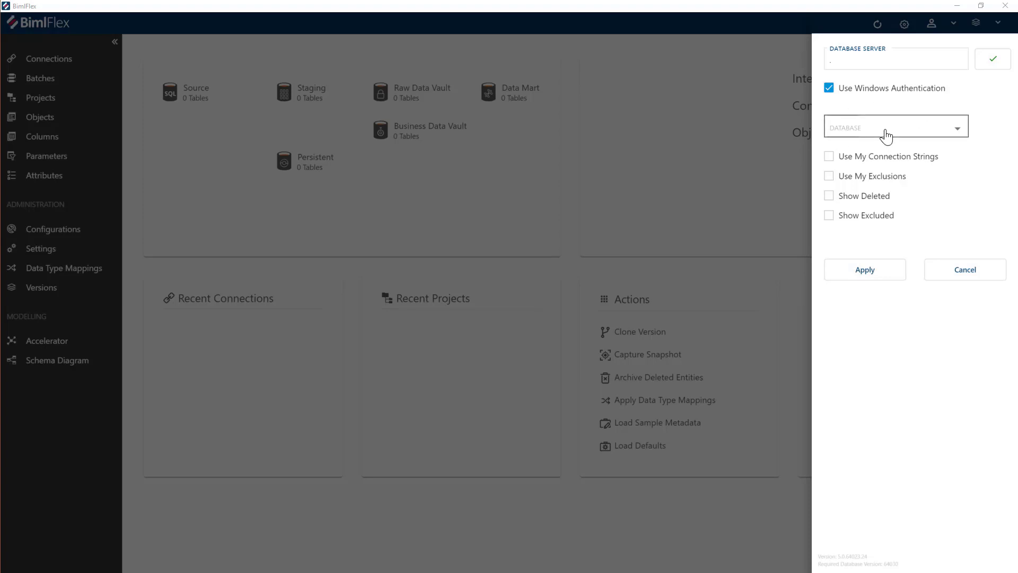
Step: Select the BimlFlex metadata database on the local server, using Windows Authentication
click(858, 64)
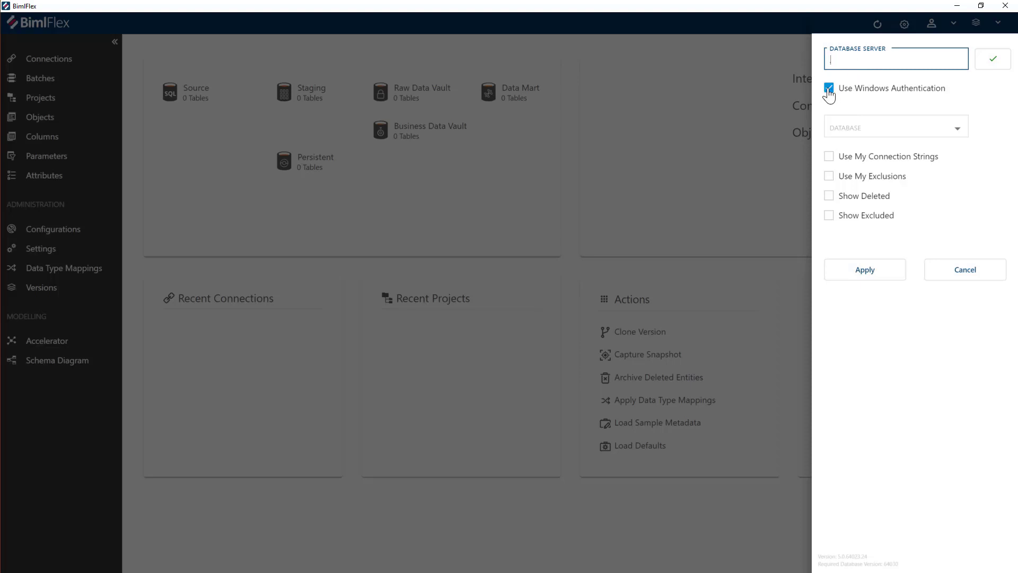
click(828, 90)
click(829, 91)
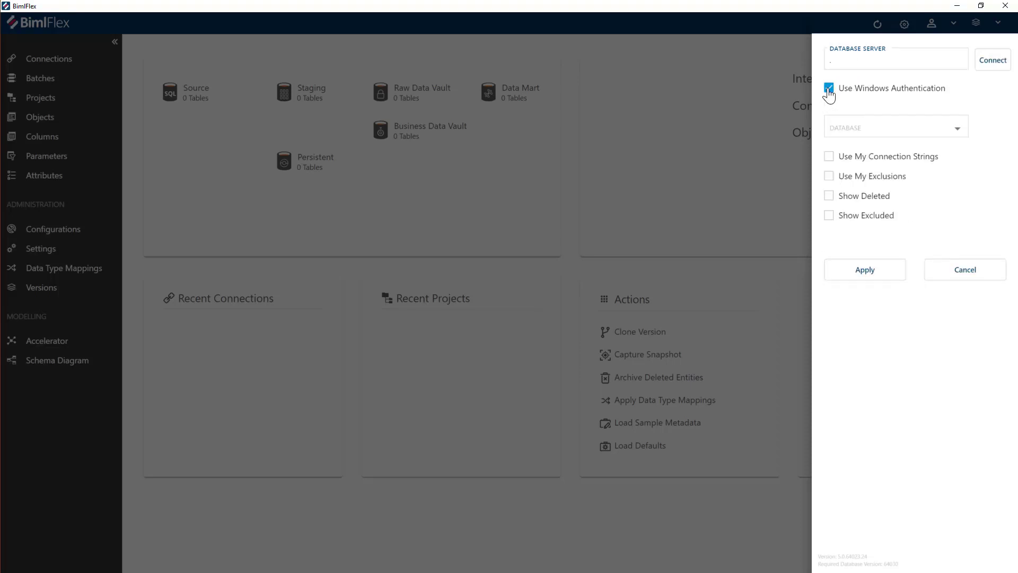
click(957, 132)
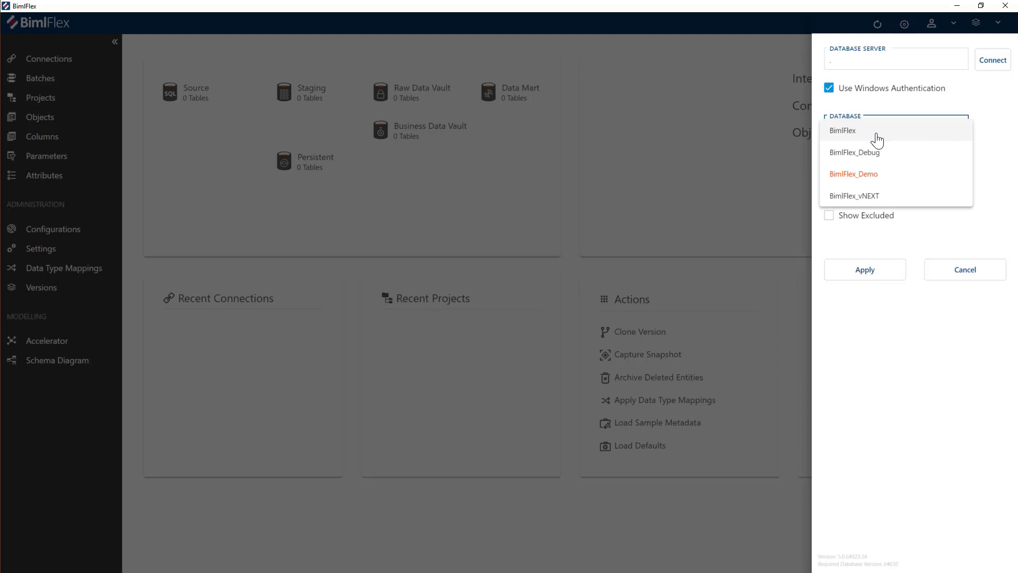
click(877, 139)
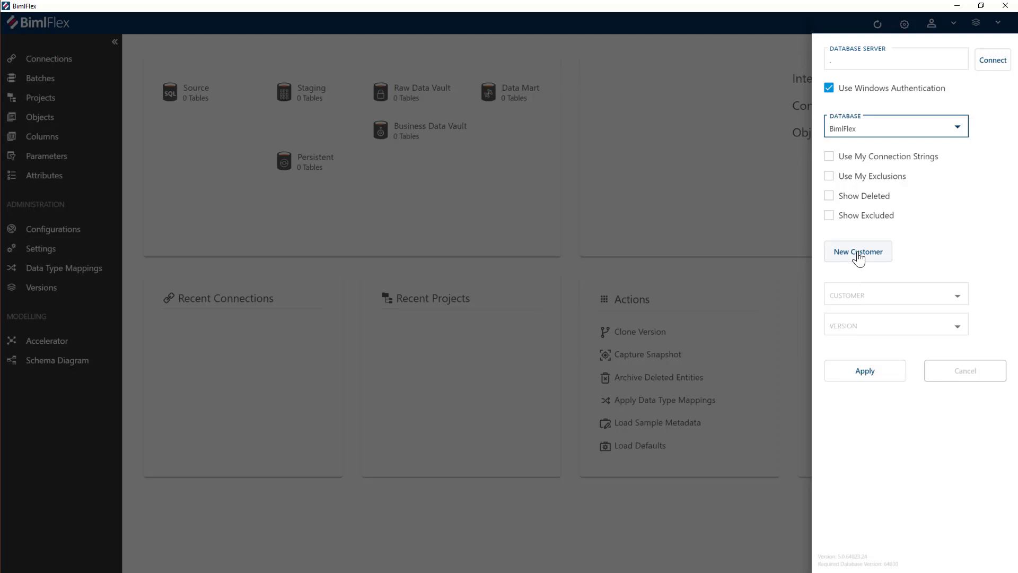
Step: Create a new customer named "BimlFlex Trial Project" and apply the metadata connection settings
click(858, 252)
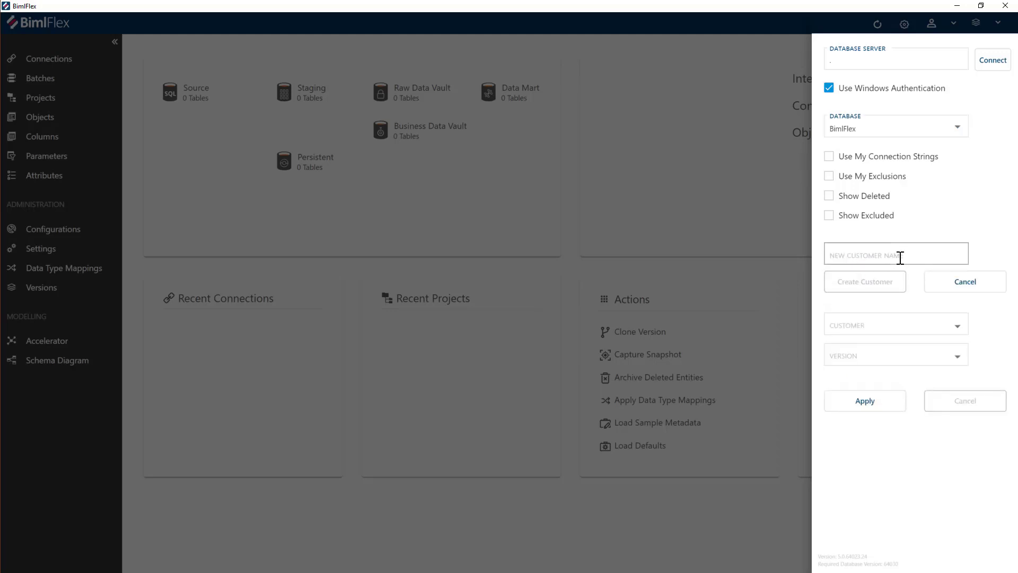
click(899, 257)
text(BimlFlex Trial Project)
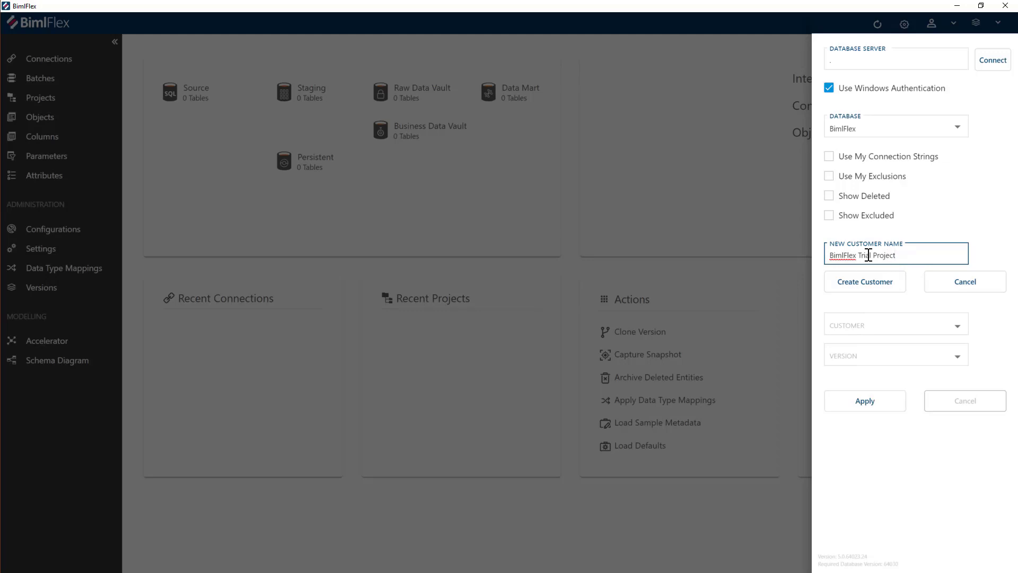
click(866, 283)
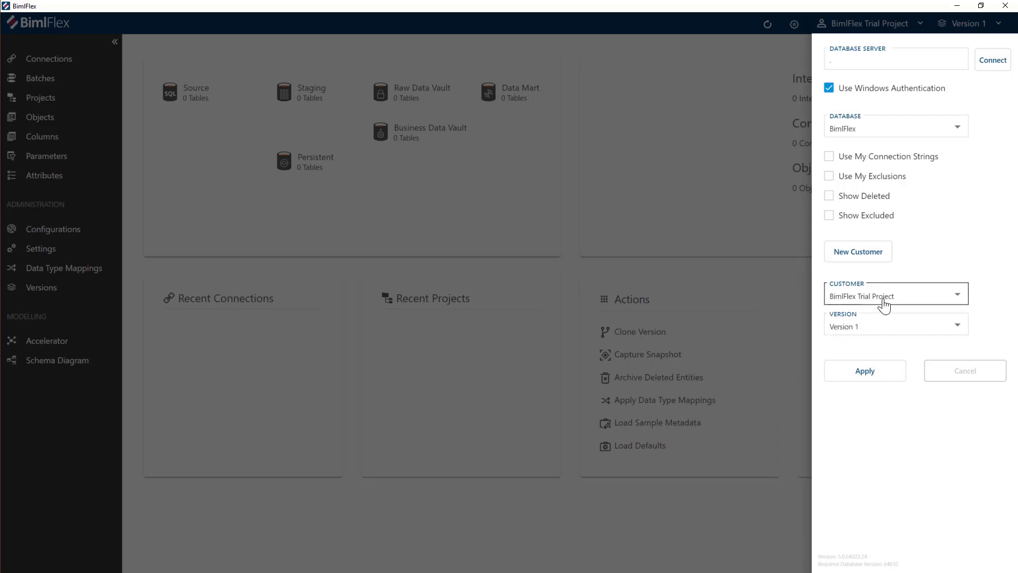
click(860, 375)
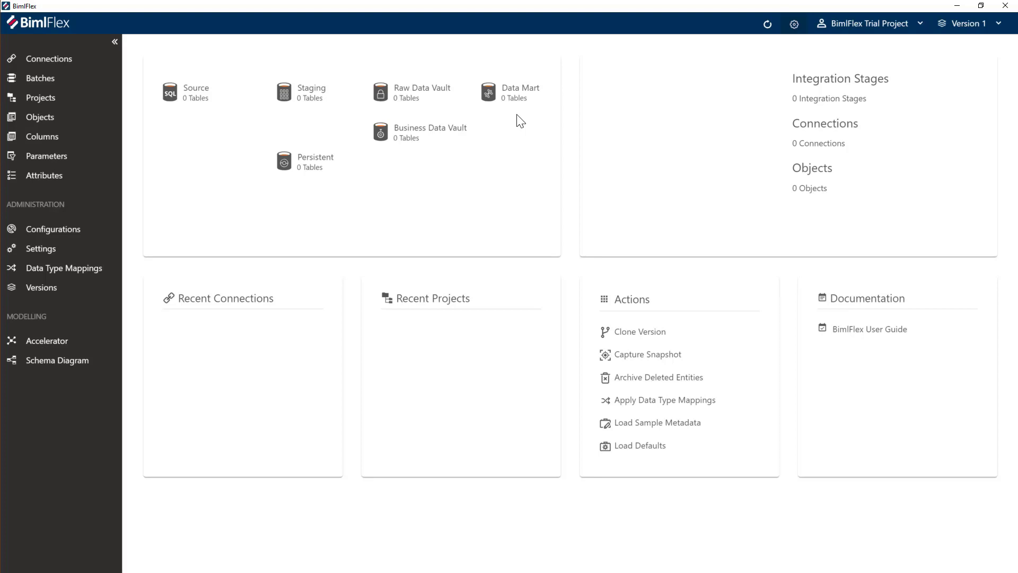
Step: Load the sample metadata snapshot "01 - Starting Point for MSSQL" into Version 1, confirming replacement of the version's metadata
click(622, 433)
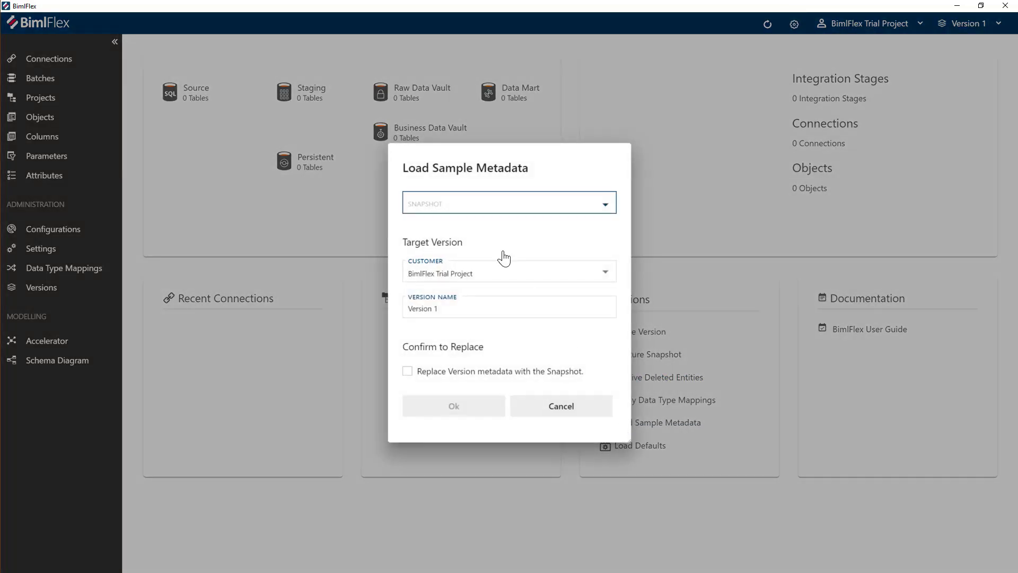
click(505, 204)
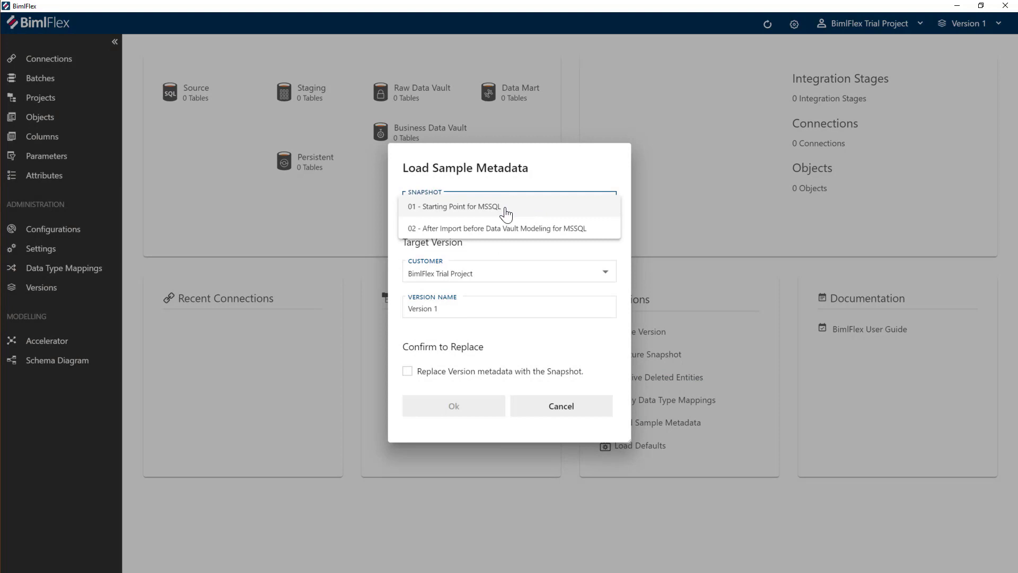
click(443, 211)
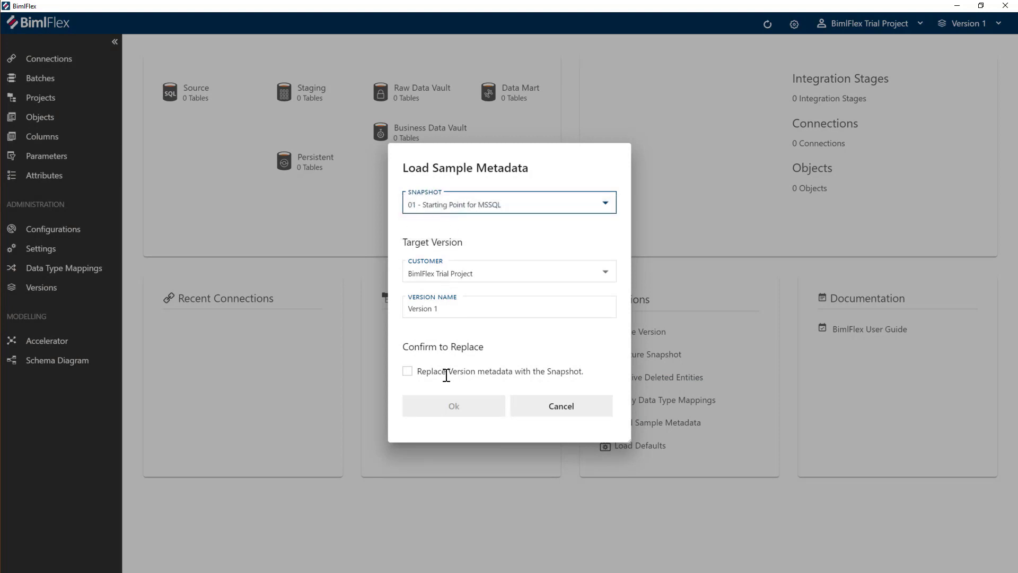
click(407, 371)
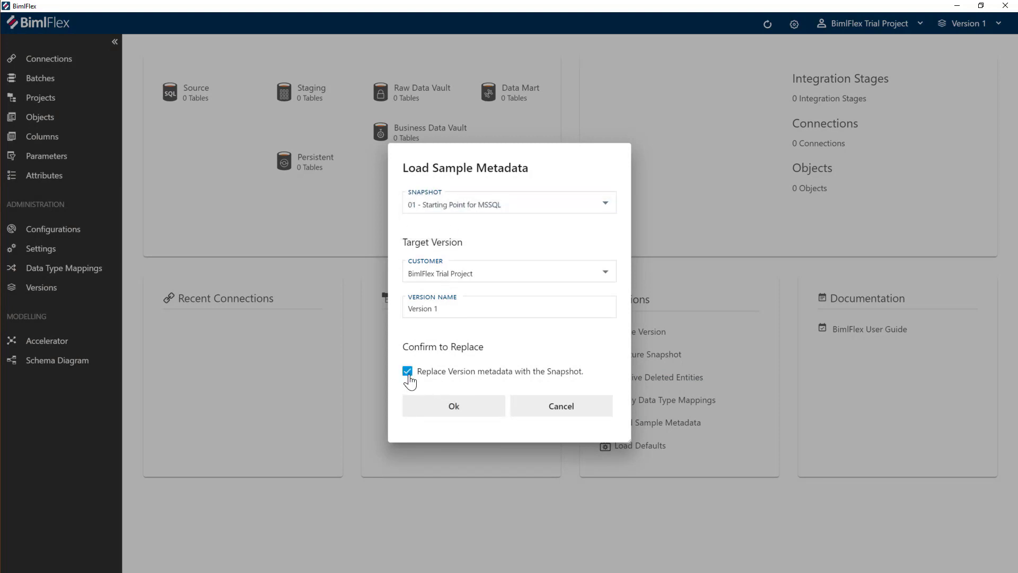
click(454, 406)
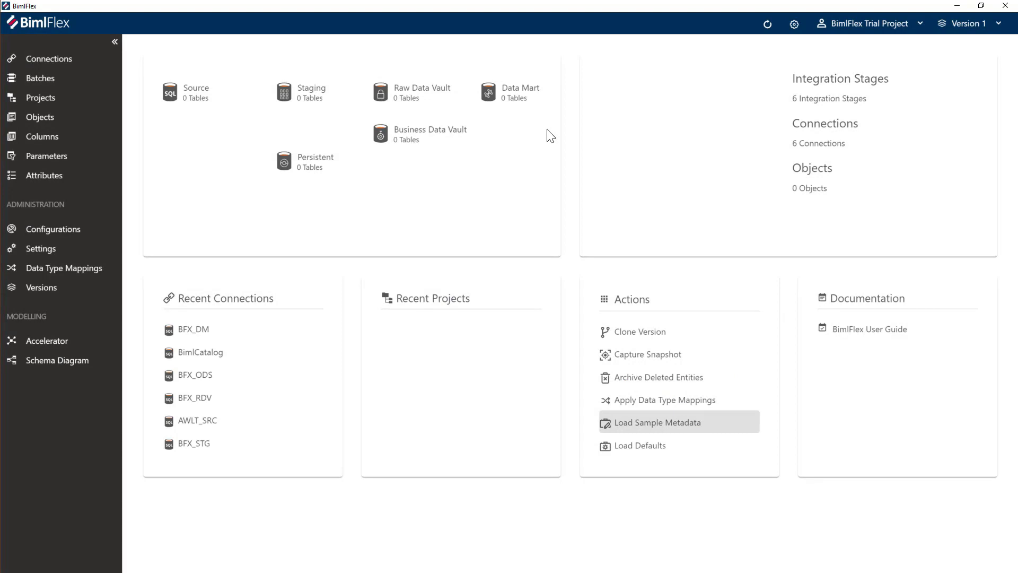
Step: Review the loaded sample connections, batches and projects, and return to the dashboard
click(48, 62)
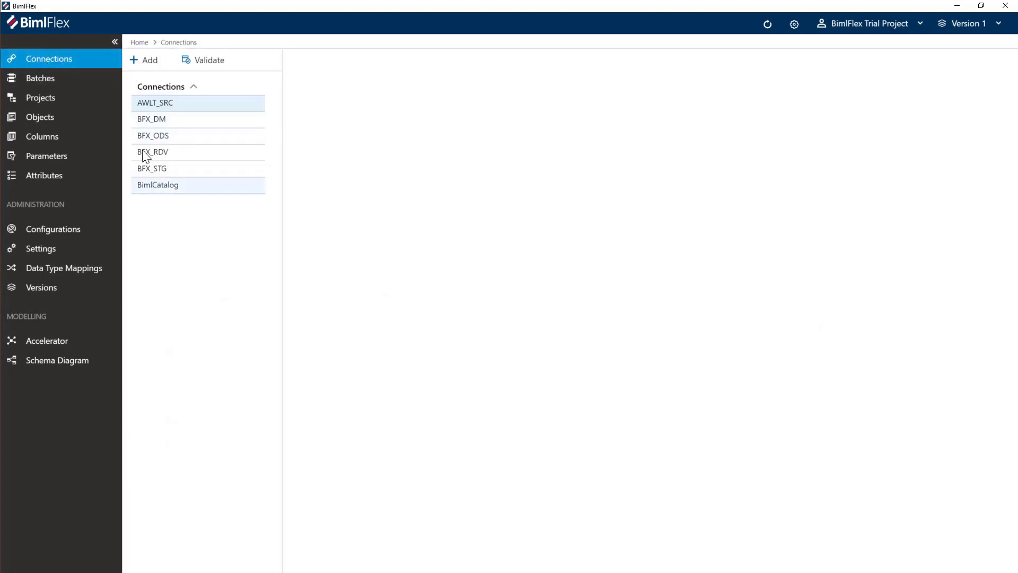
click(42, 83)
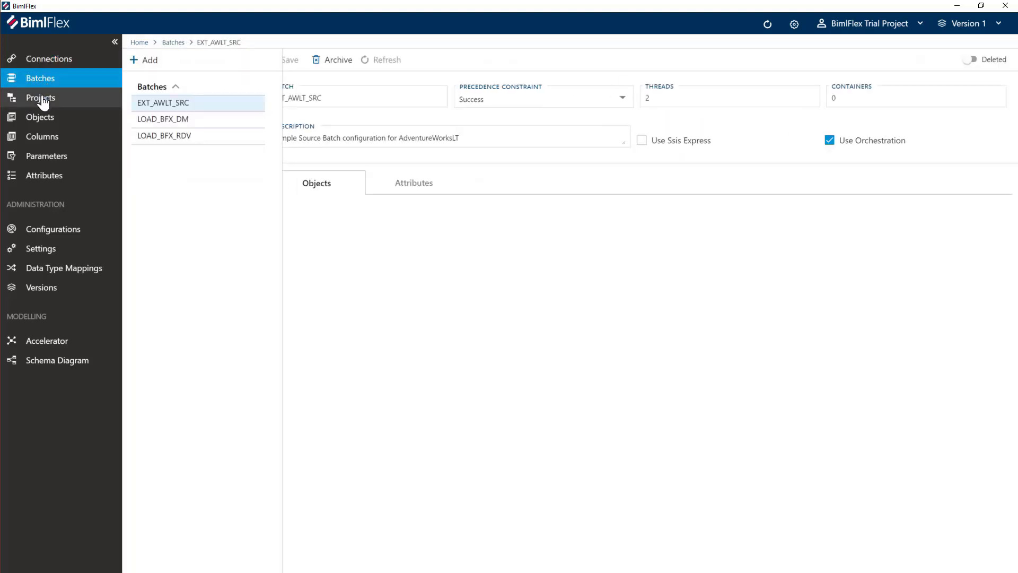
click(43, 101)
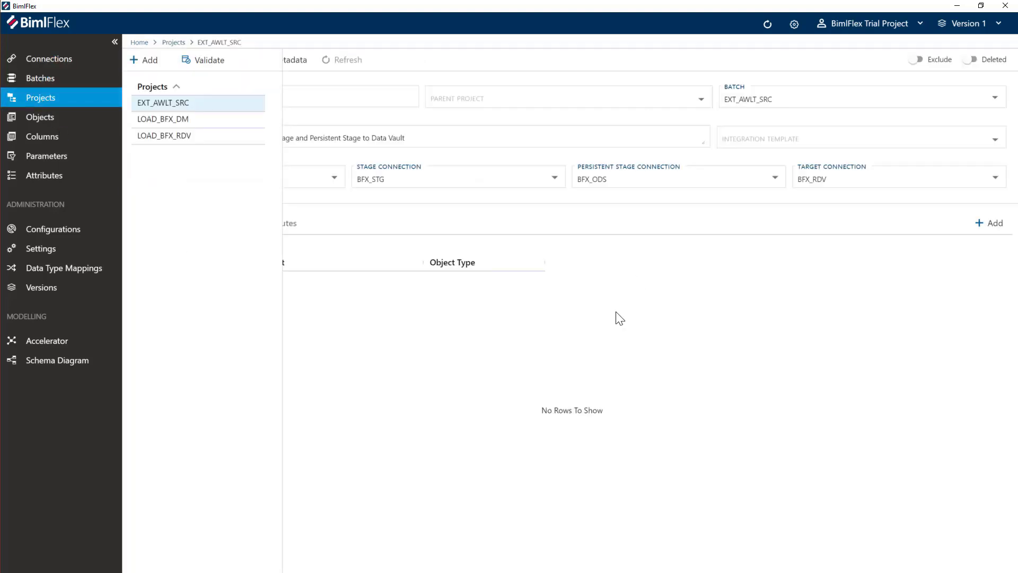
click(43, 27)
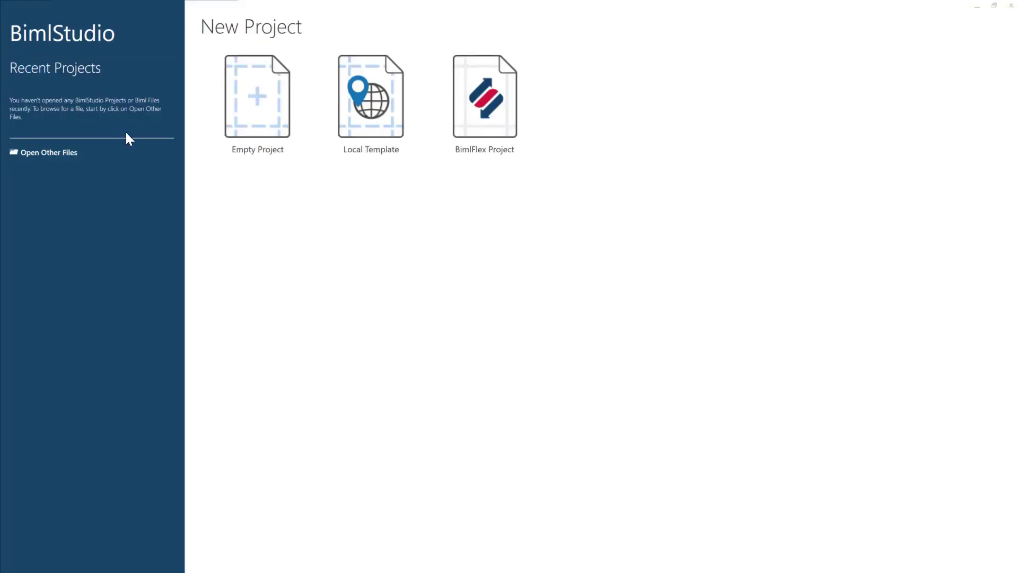
Step: In BimlStudio, create a new BimlFlex project named "BimlFlex Trial Project" in the default location
click(488, 111)
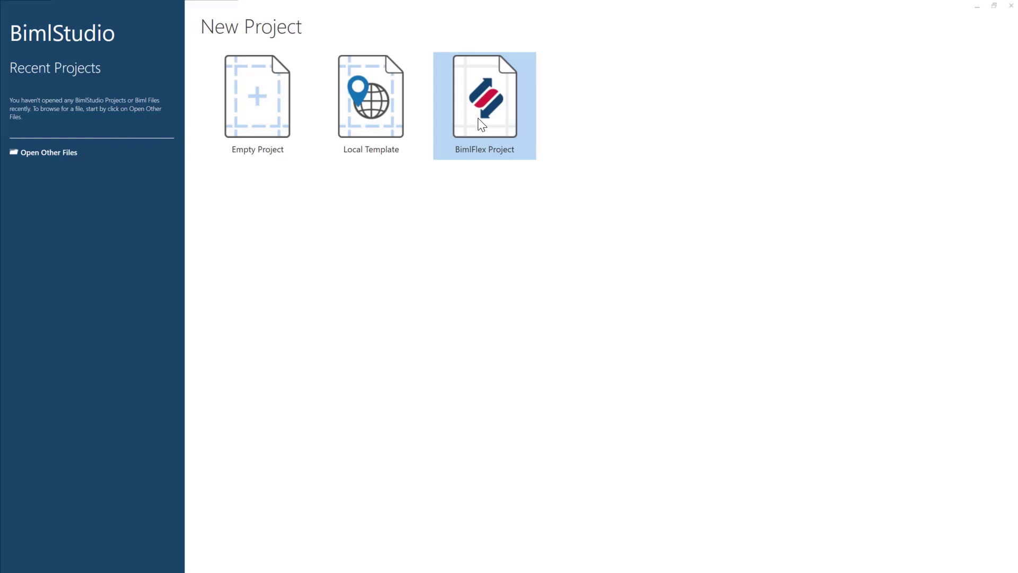
click(481, 124)
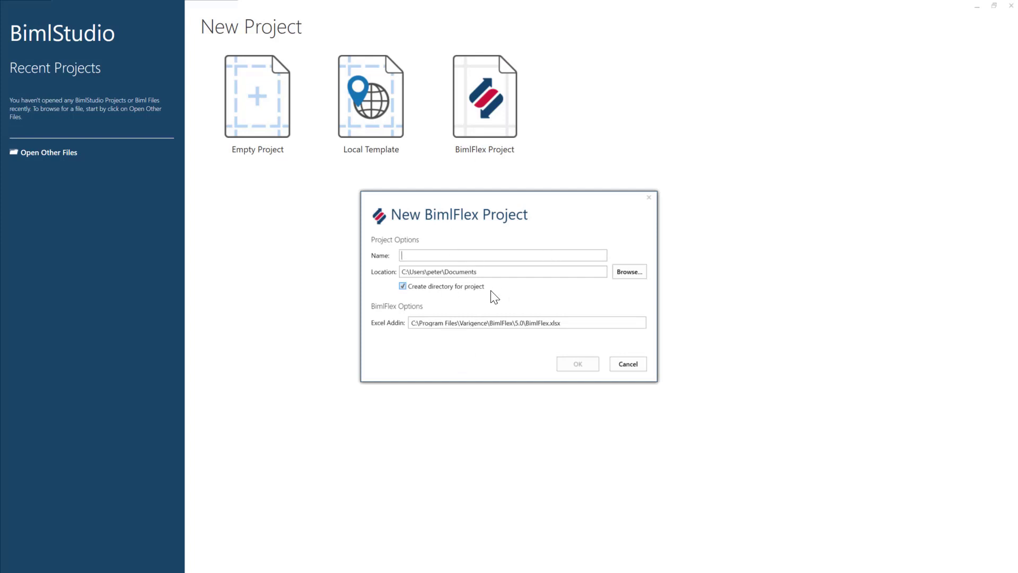
text(BimlFlex Trial Project)
click(577, 365)
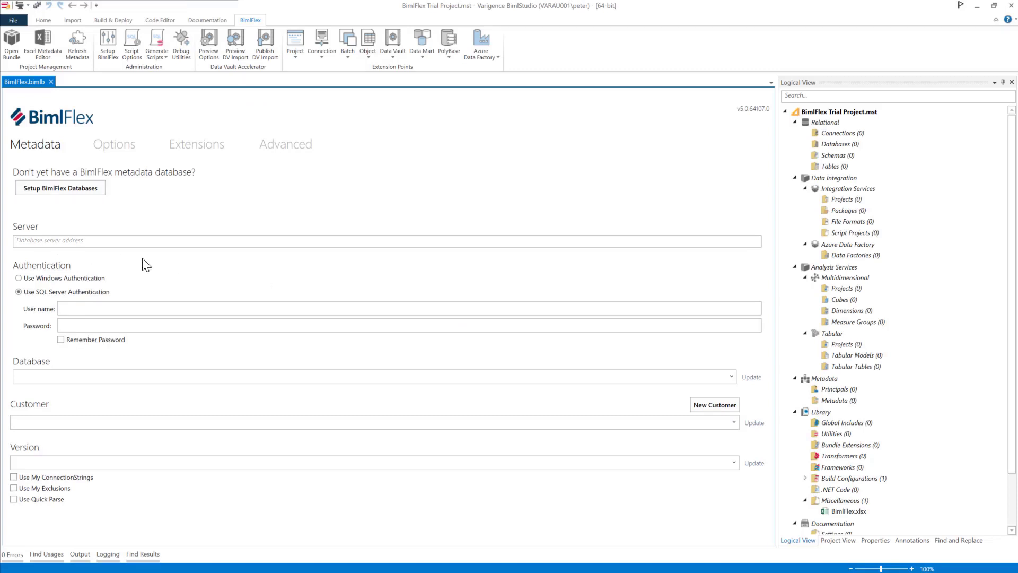
Step: Set the project's metadata source to server "." with Windows Authentication and the BimlFlex database
text(.)
click(19, 279)
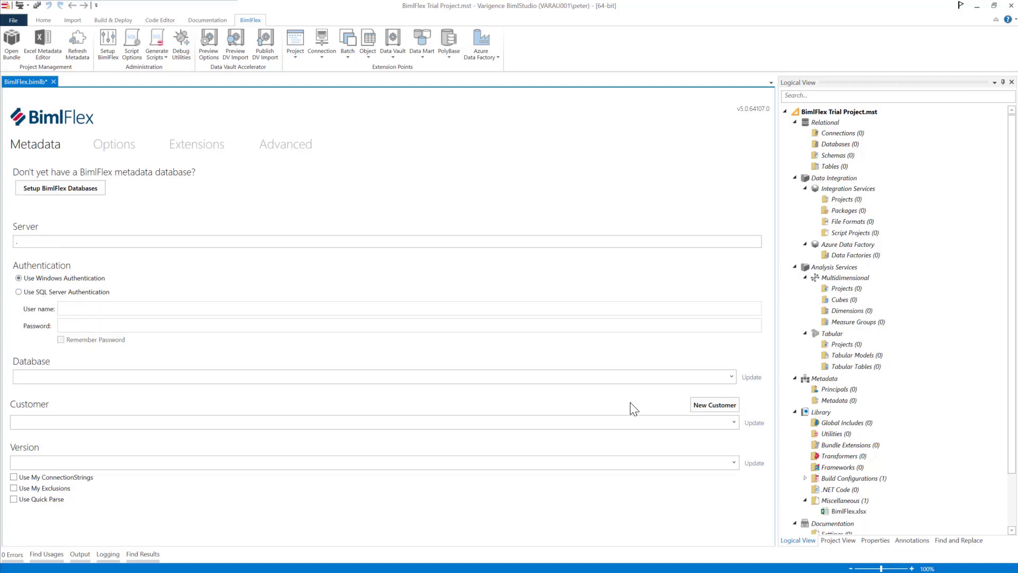
click(731, 376)
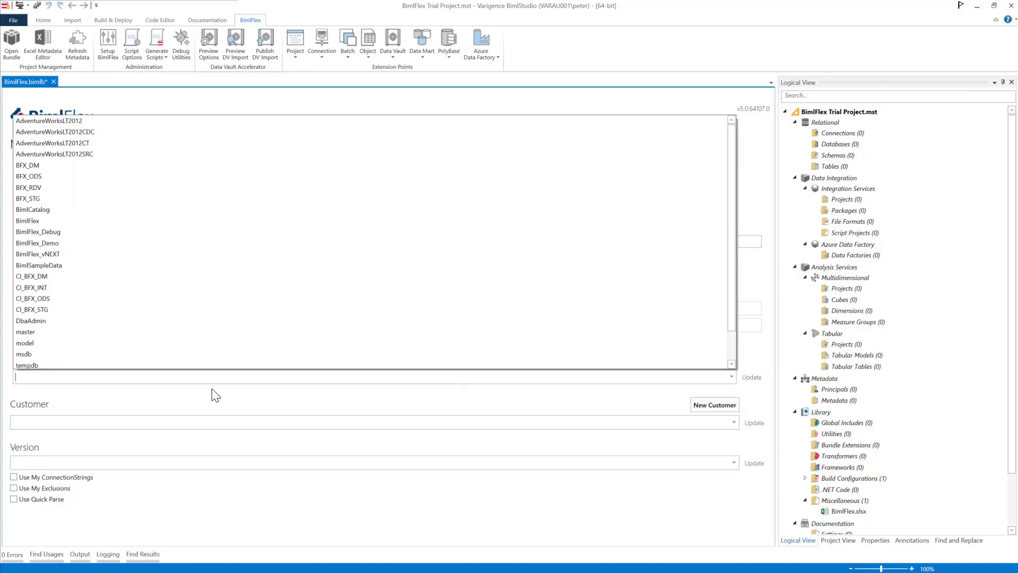
click(59, 221)
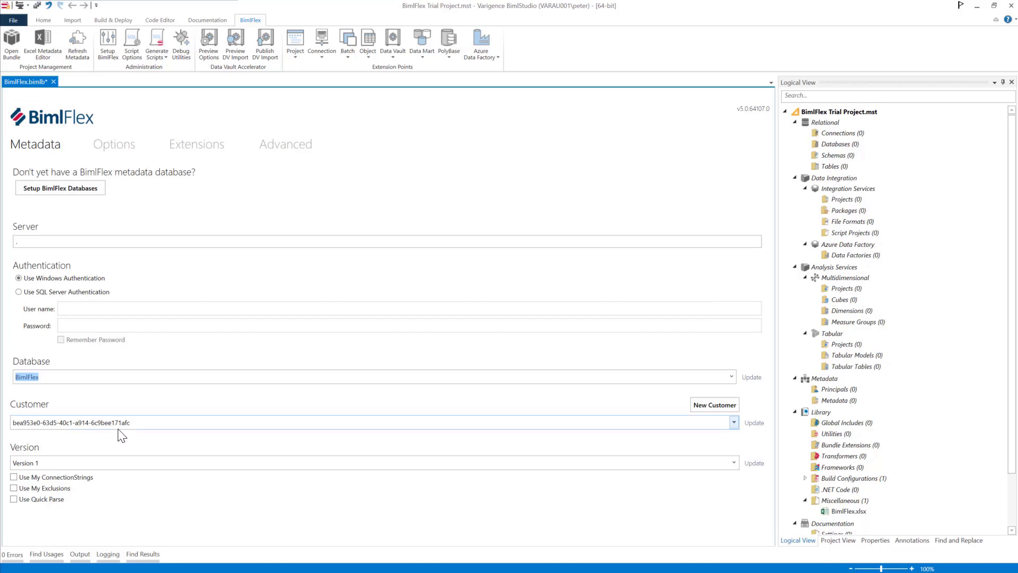
Step: Save the metadata settings, close BimlStudio, and reopen BimlFlex Trial Project.mst from the recent projects
click(37, 5)
click(1012, 5)
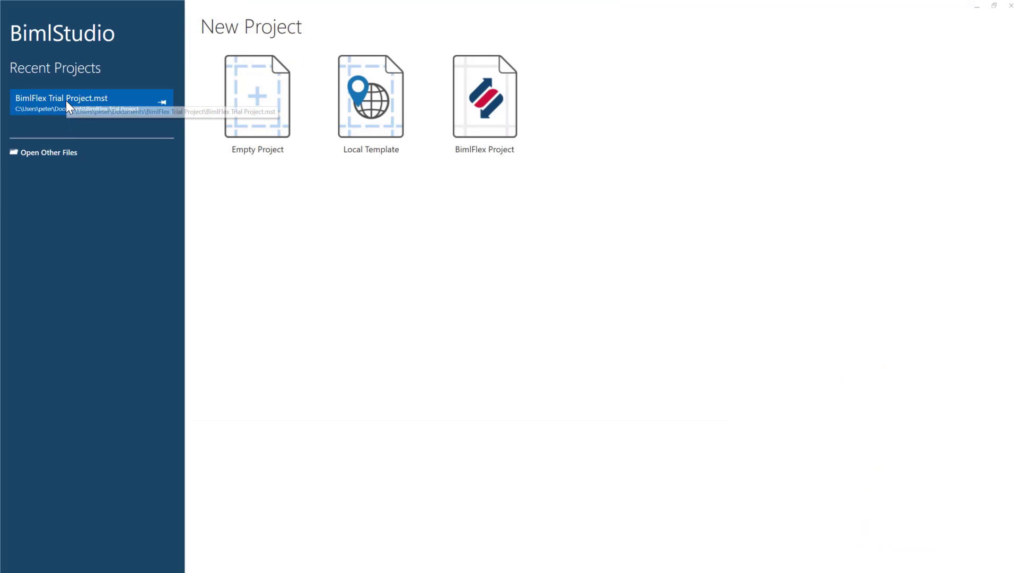
click(69, 100)
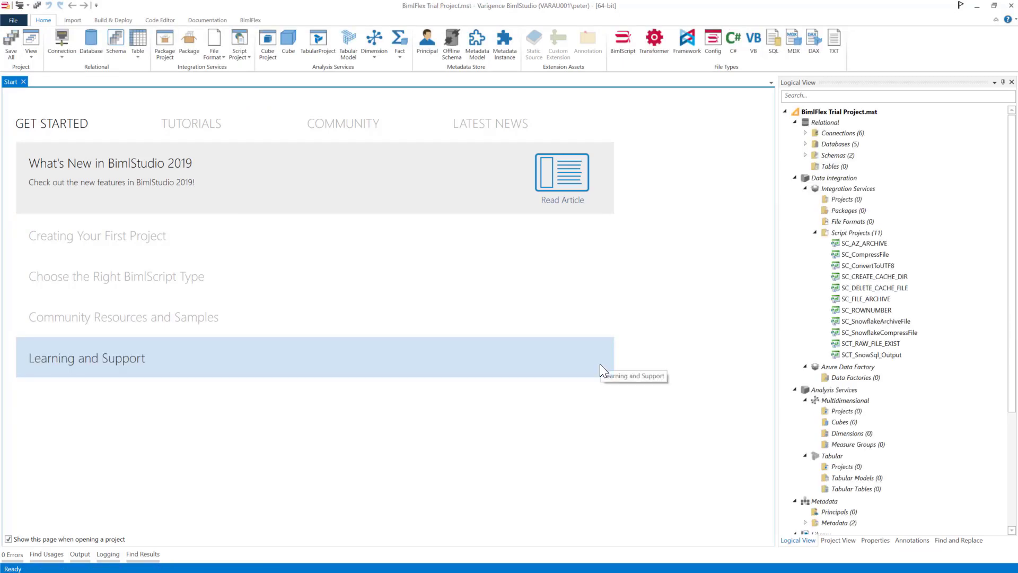
Step: Expand the relational connections, databases and schemas in the project tree to inspect the imported metadata
click(805, 133)
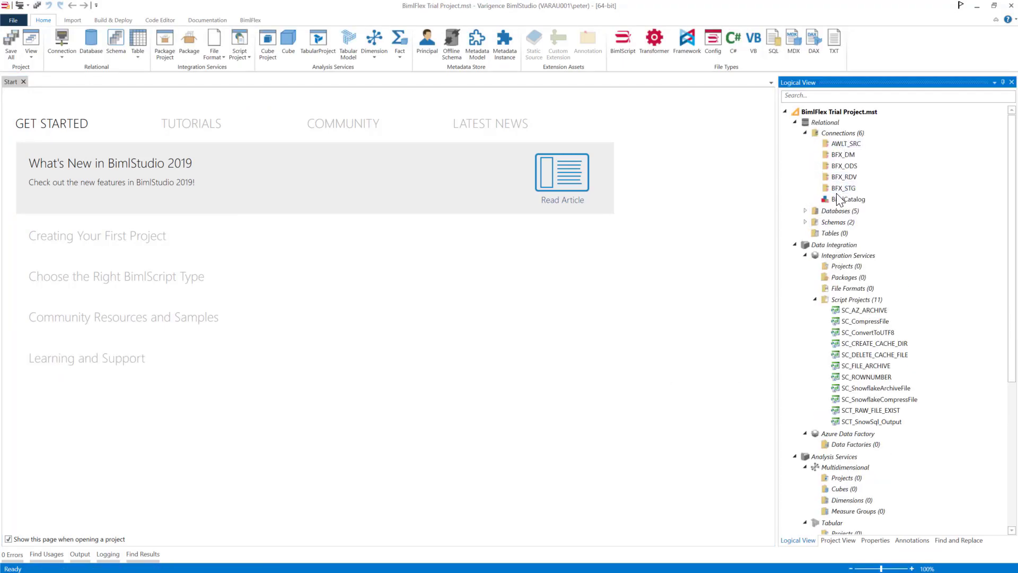
click(804, 210)
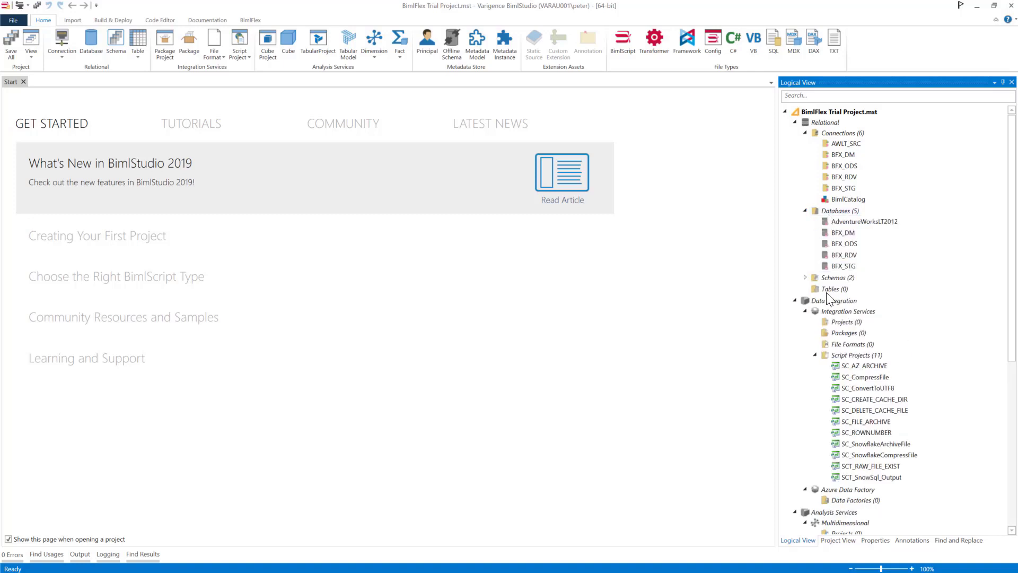
click(805, 277)
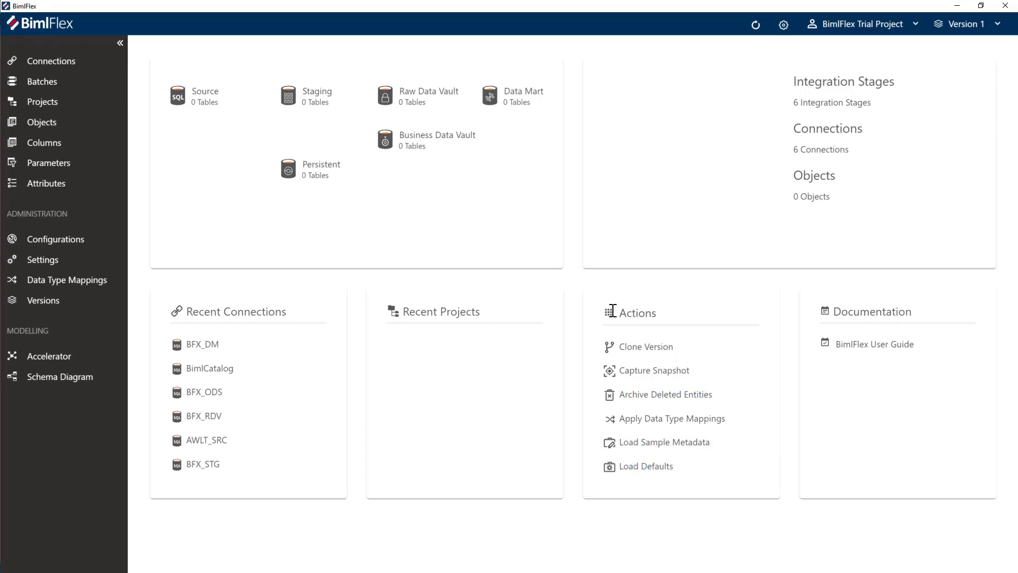
Step: Switch to BimlFlex and reload the "01 - Starting Point for MSSQL" sample snapshot, replacing the Version 1 metadata
click(638, 445)
click(555, 212)
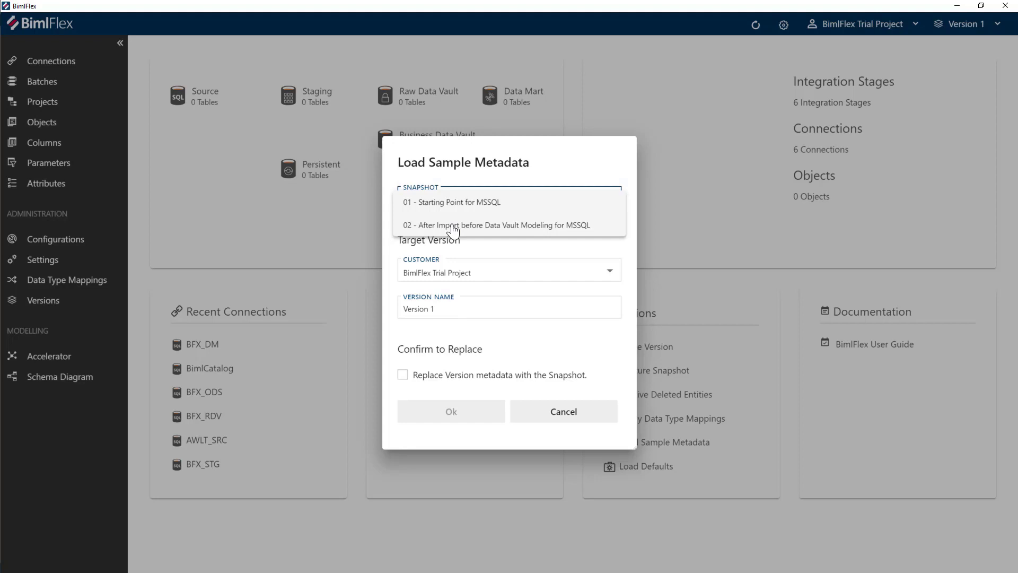
click(448, 205)
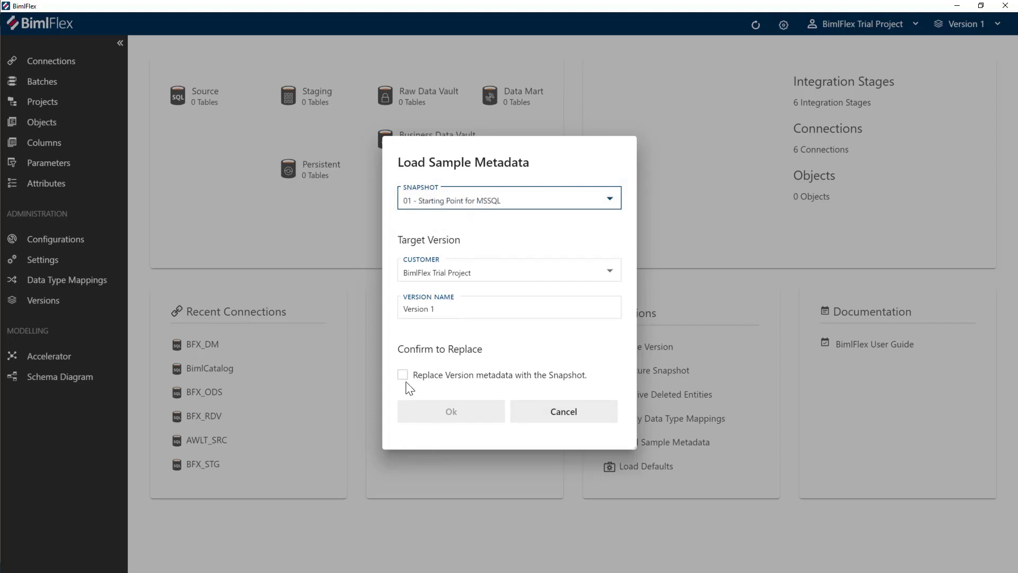
click(402, 375)
click(440, 413)
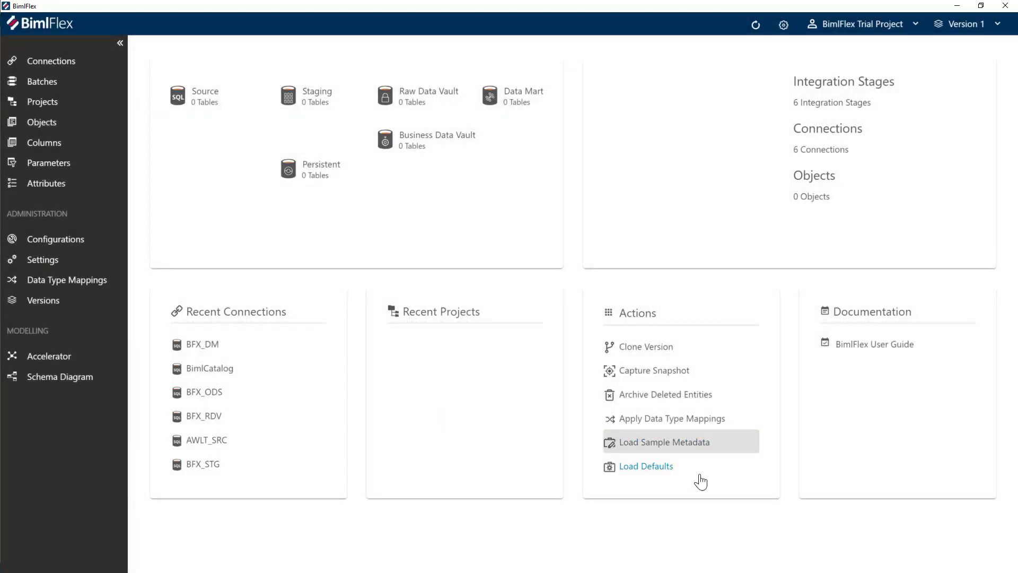
Step: Check which snapshots Load Defaults offers for the trial project, and close it without loading any
click(669, 468)
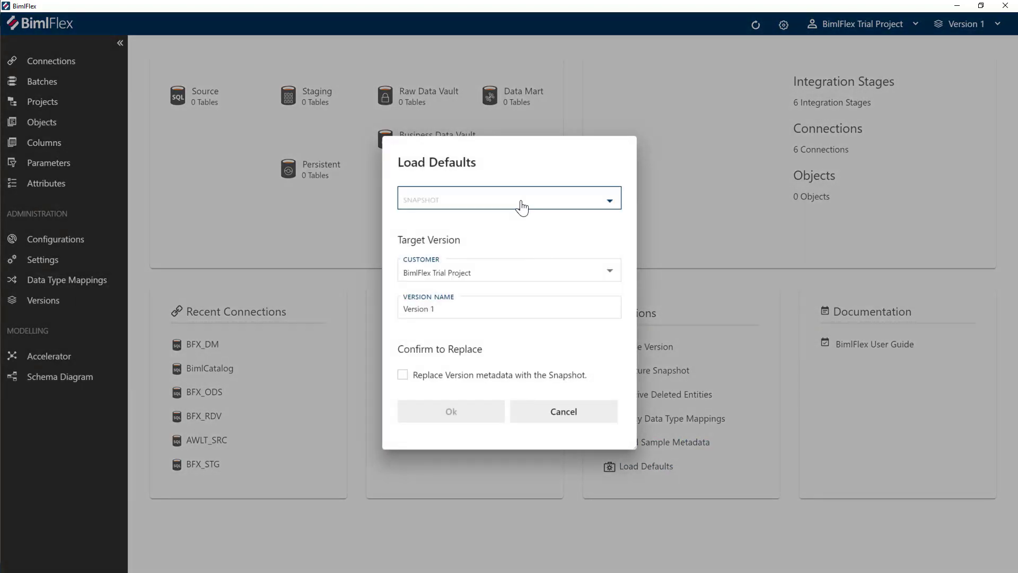
click(522, 208)
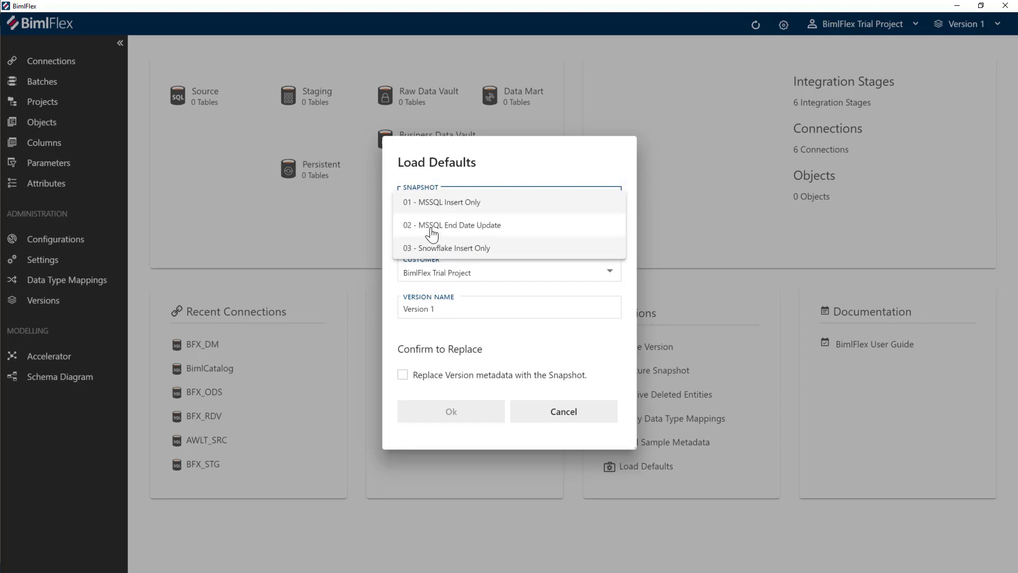
click(565, 413)
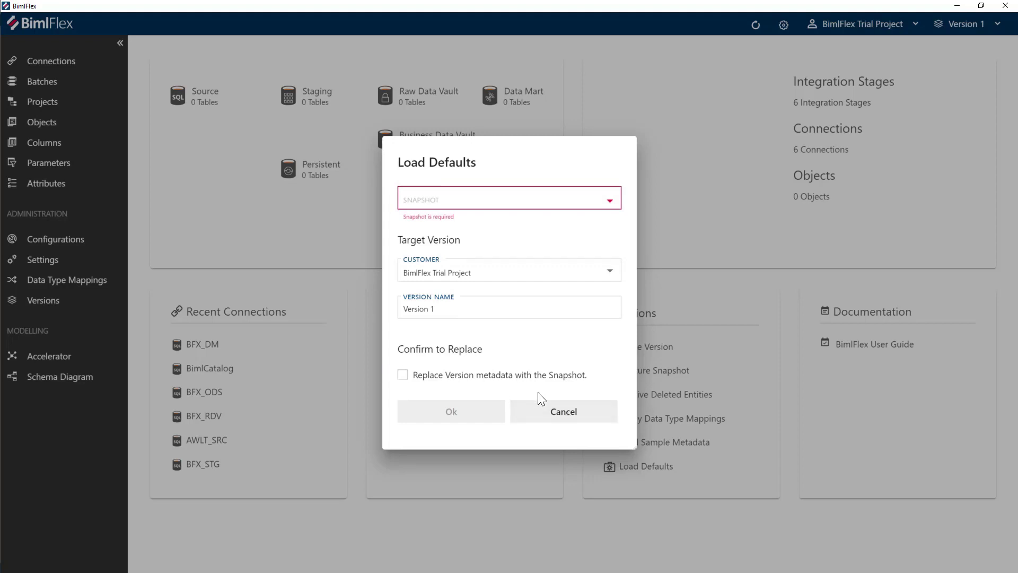
click(545, 419)
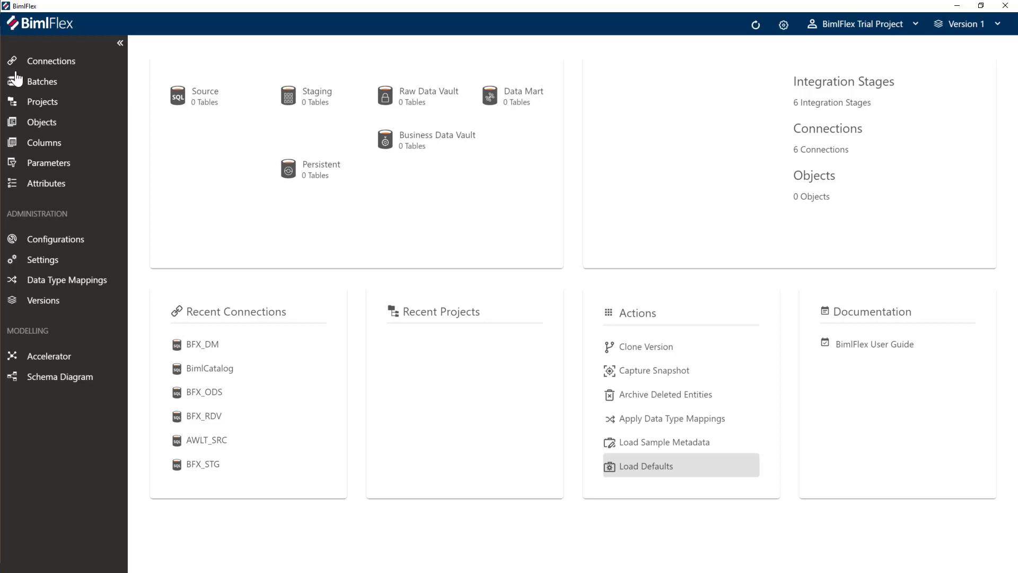
Step: Open the AWLT_SRC connection and review the data source and initial catalog in its connection string
click(62, 62)
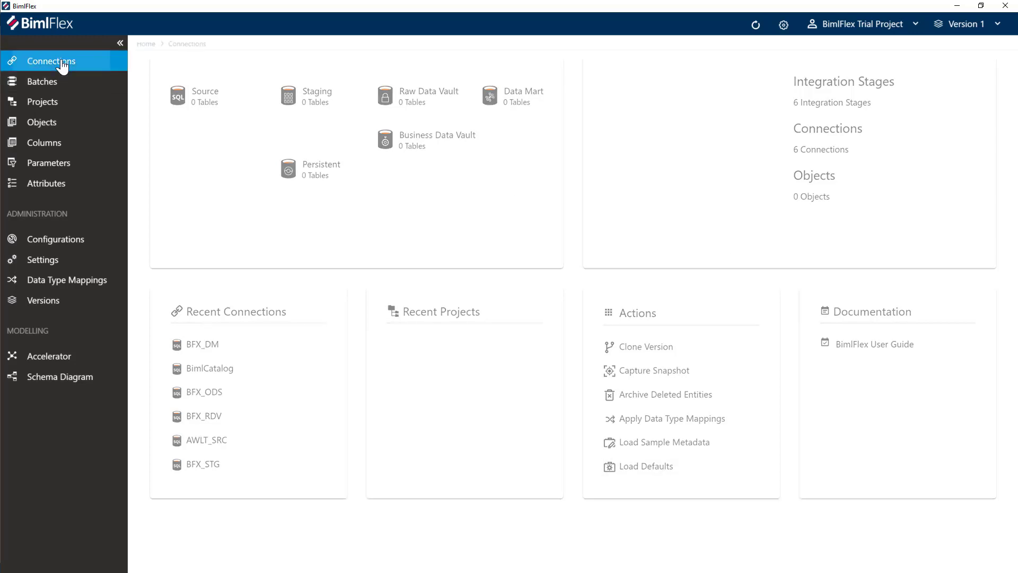
click(157, 111)
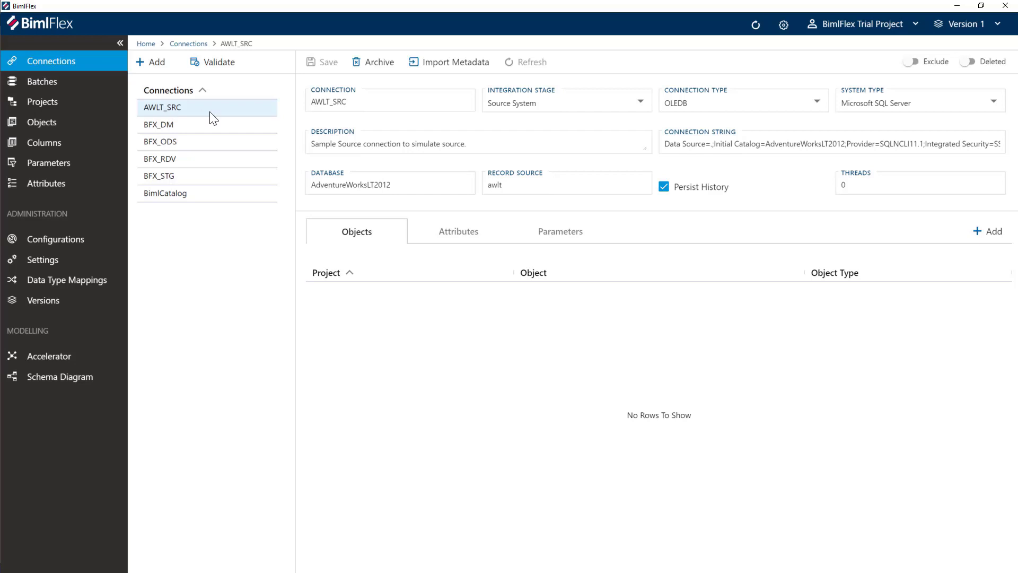
click(713, 145)
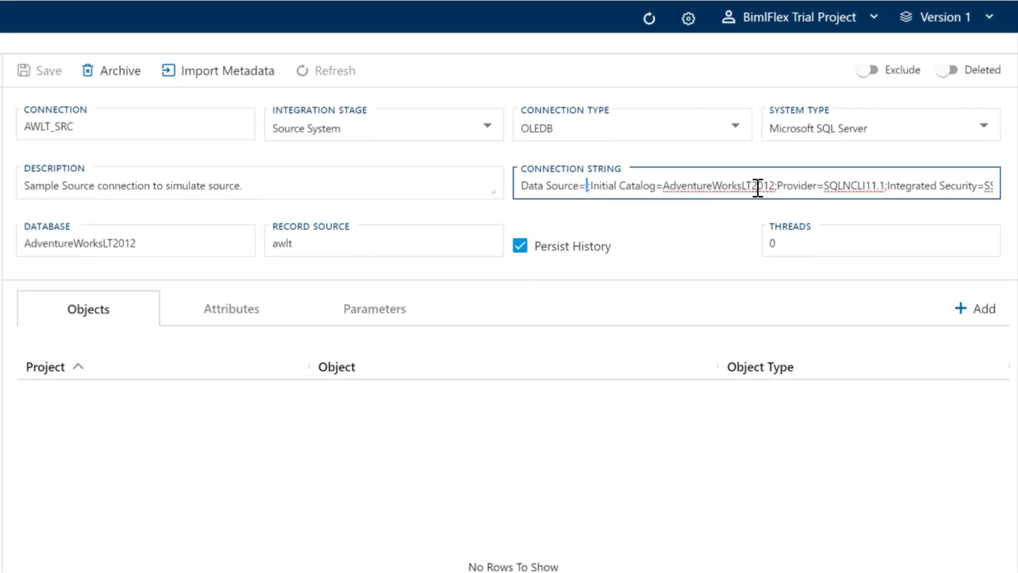
drag(774, 187, 664, 188)
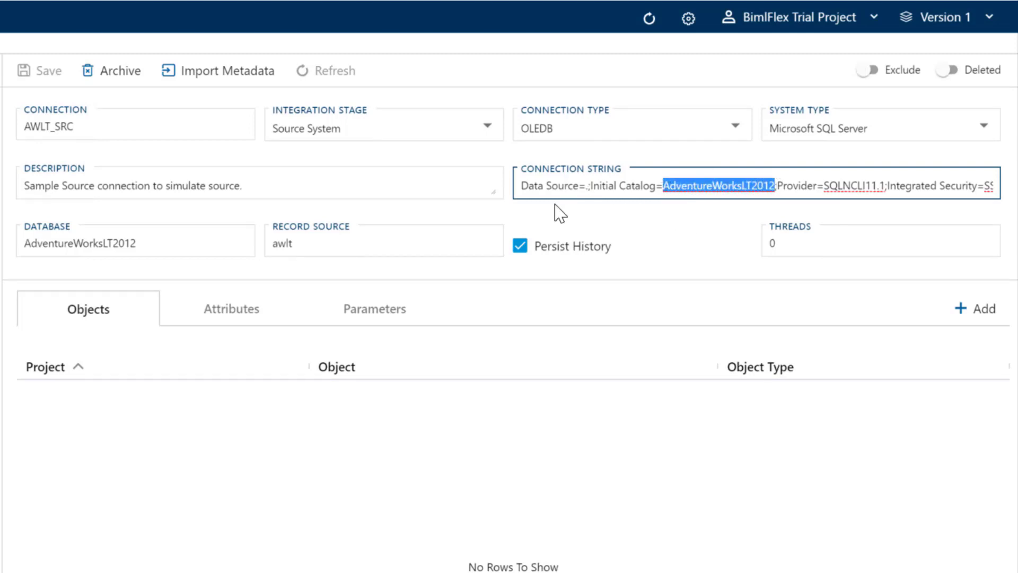
click(588, 186)
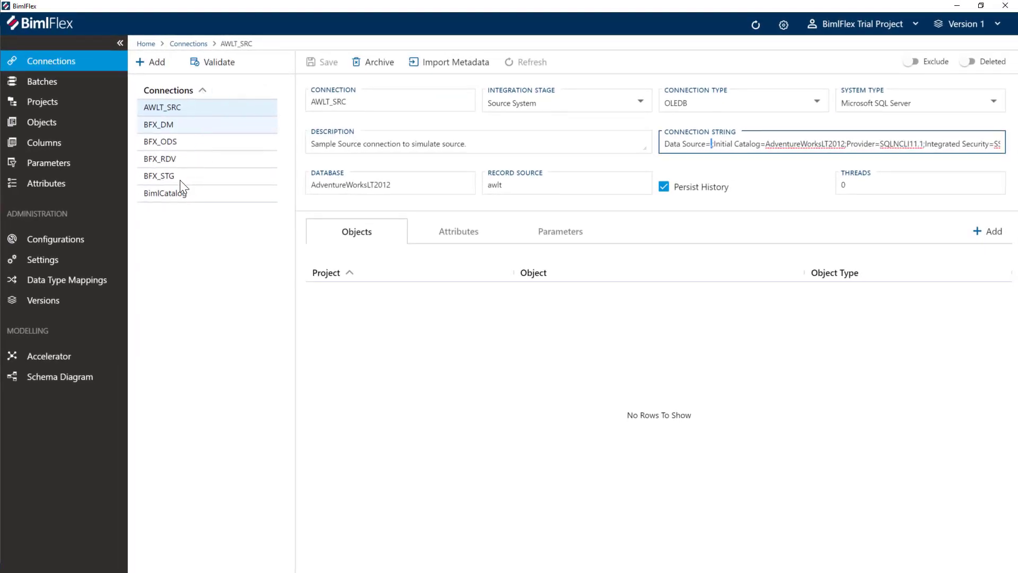
Step: Review the integration stages and connection strings of the BFX_STG, BFX_ODS, BFX_RDV and BFX_DM connections
click(160, 177)
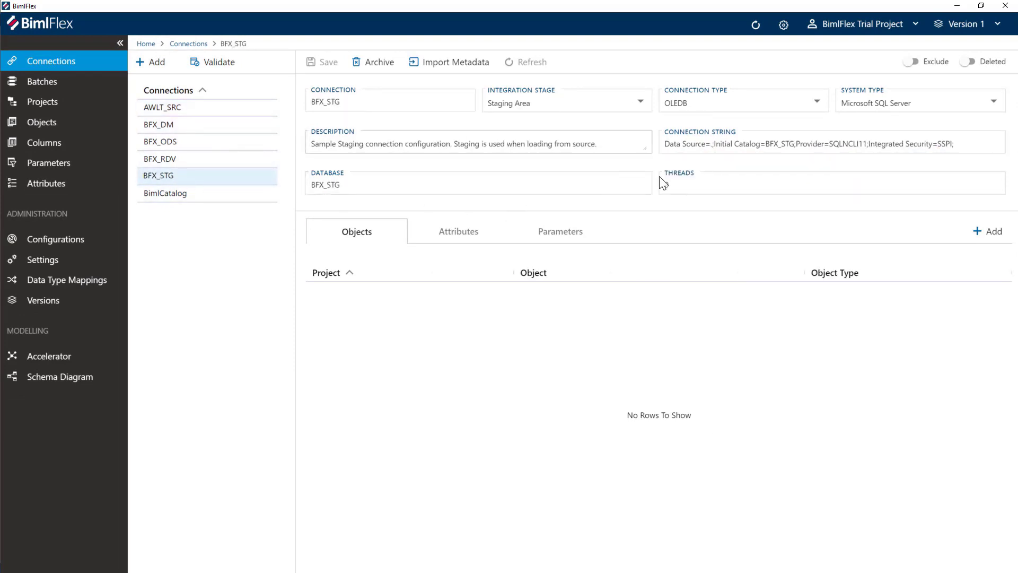
click(710, 144)
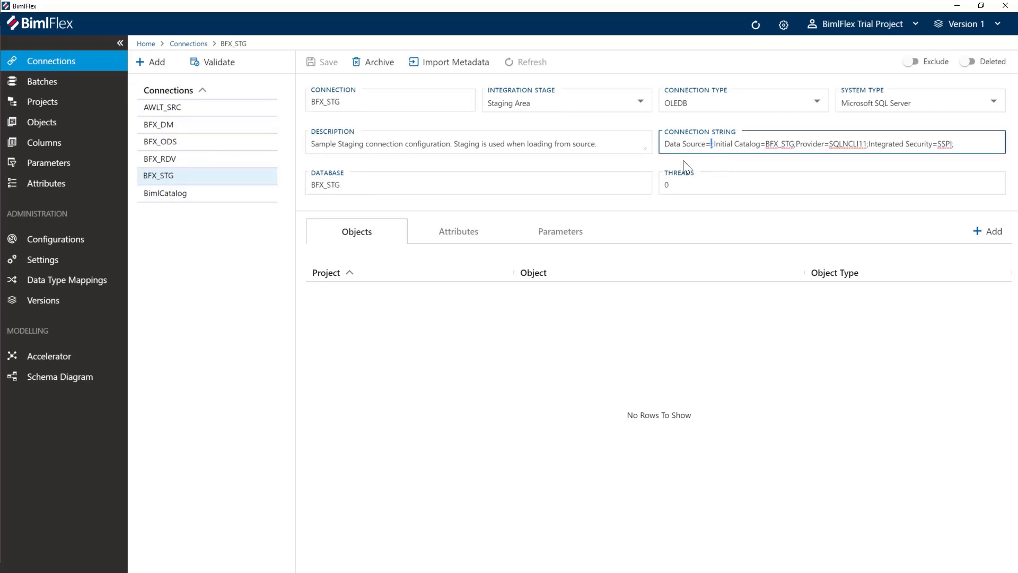
click(166, 141)
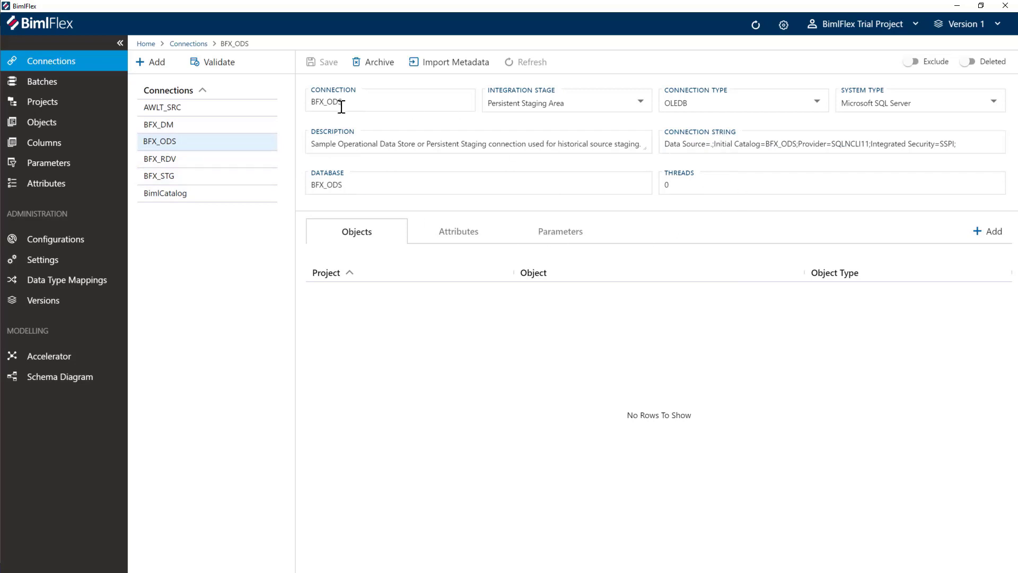
click(167, 158)
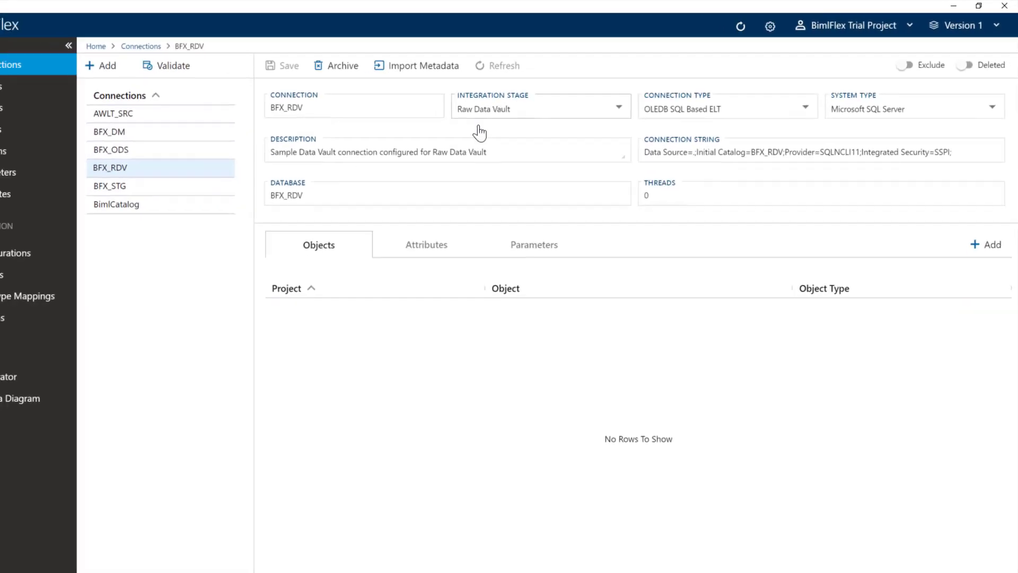
click(182, 132)
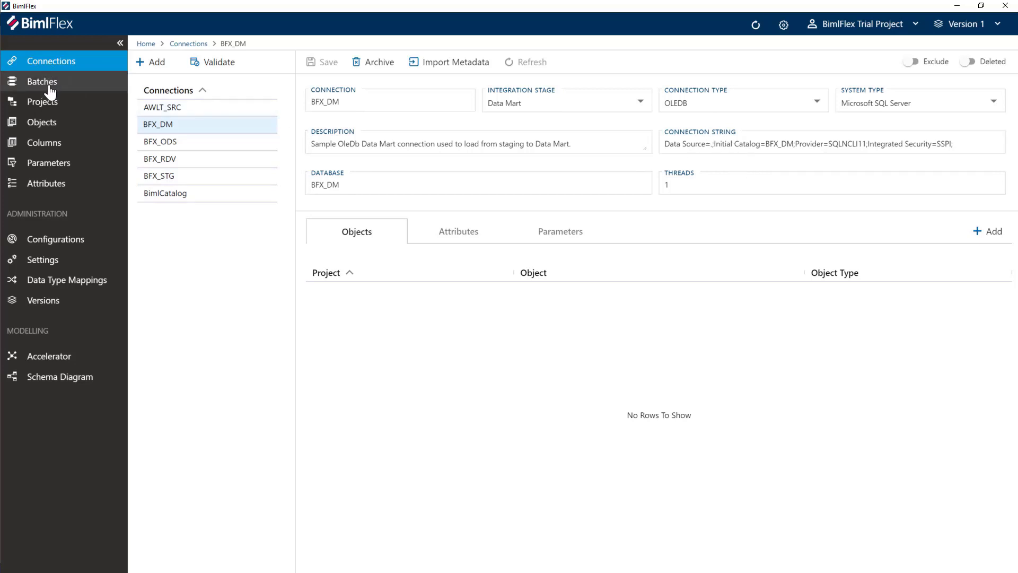
Step: Review the configuration of the EXT_AWLT_SRC, LOAD_BFX_RDV and LOAD_BFX_DM batches
click(50, 85)
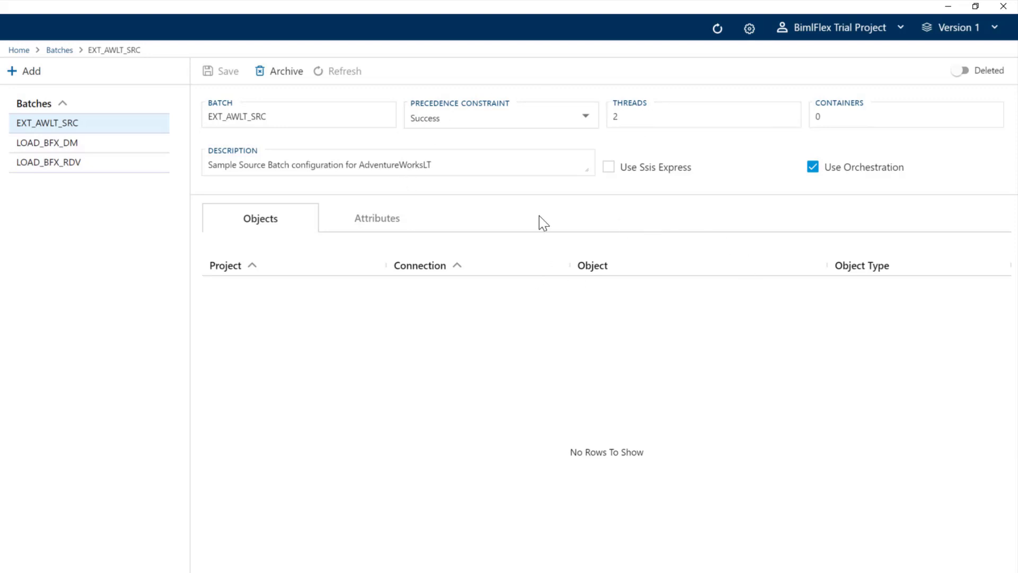
click(42, 165)
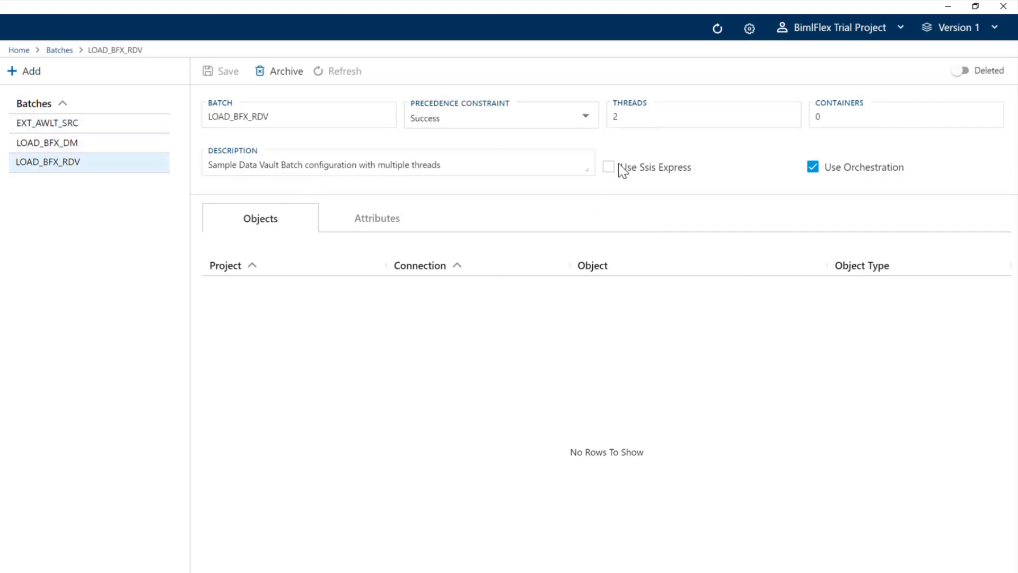
click(64, 143)
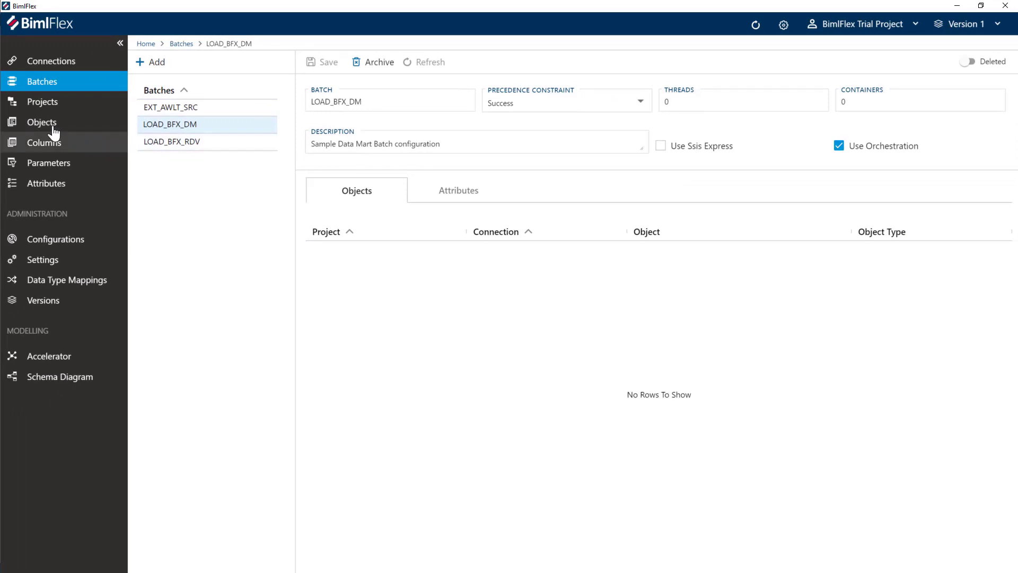
Step: Review the batch, integration template and connection assignments of the EXT_AWLT_SRC, LOAD_BFX_RDV and LOAD_BFX_DM projects
click(24, 106)
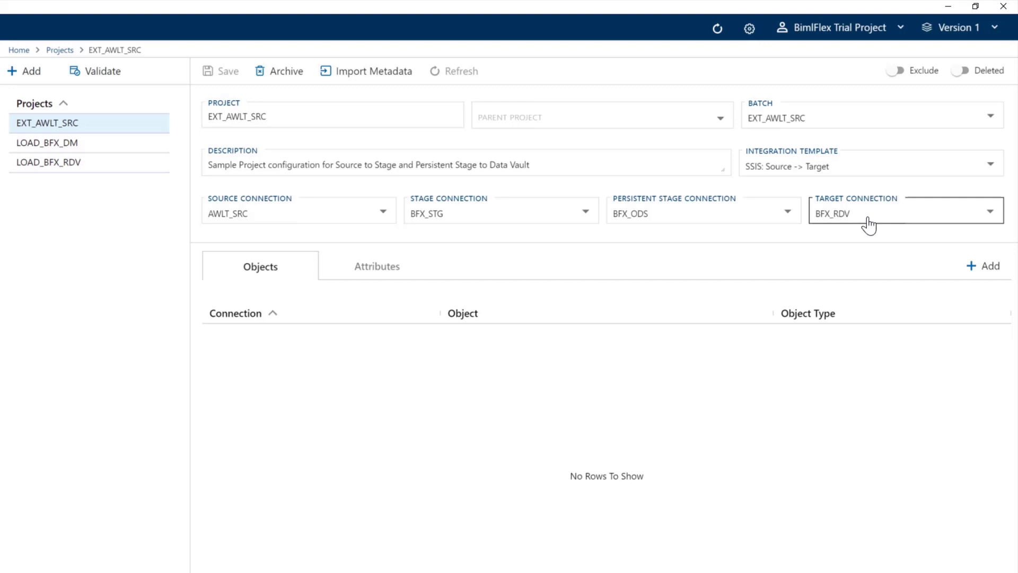
click(60, 164)
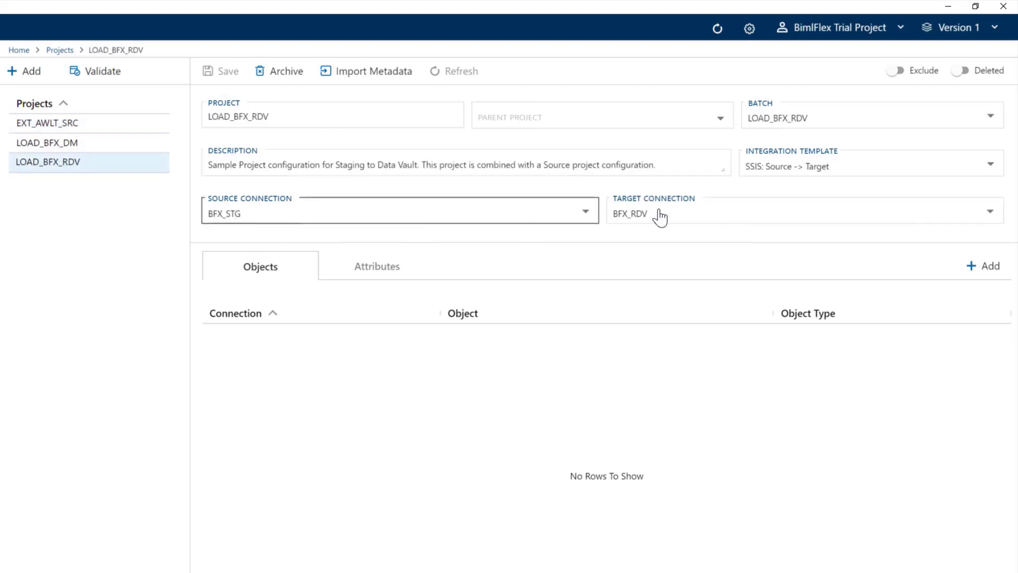
click(111, 150)
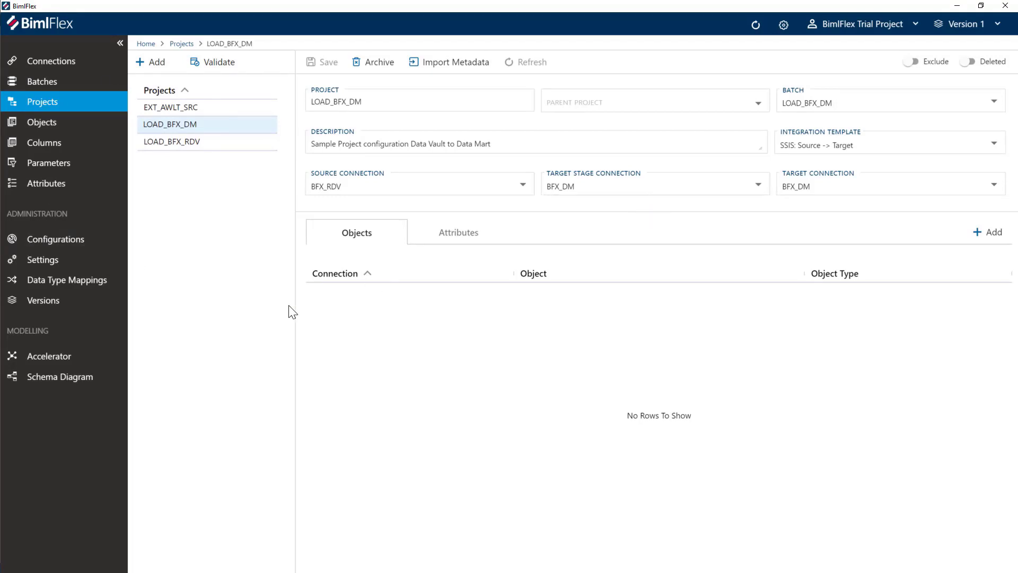
click(180, 109)
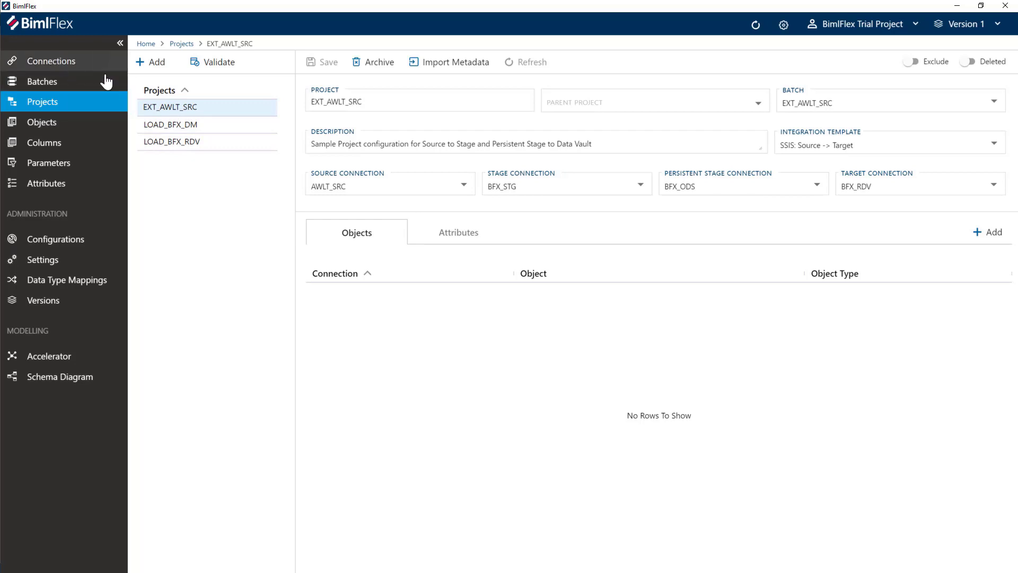
Step: Import metadata for all SalesLT tables from the AWLT_SRC connection into the EXT_AWLT_SRC project
click(53, 61)
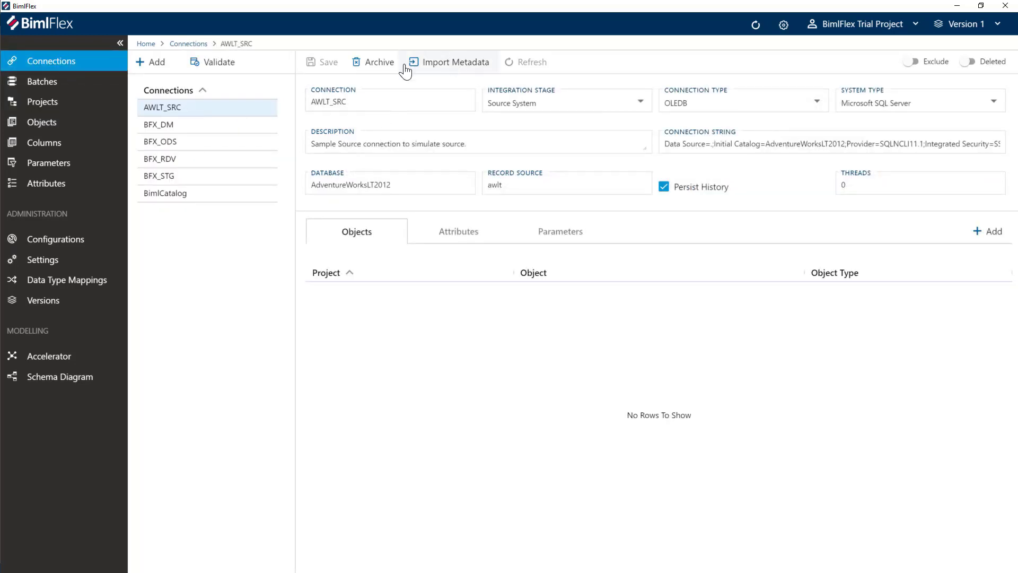
click(433, 64)
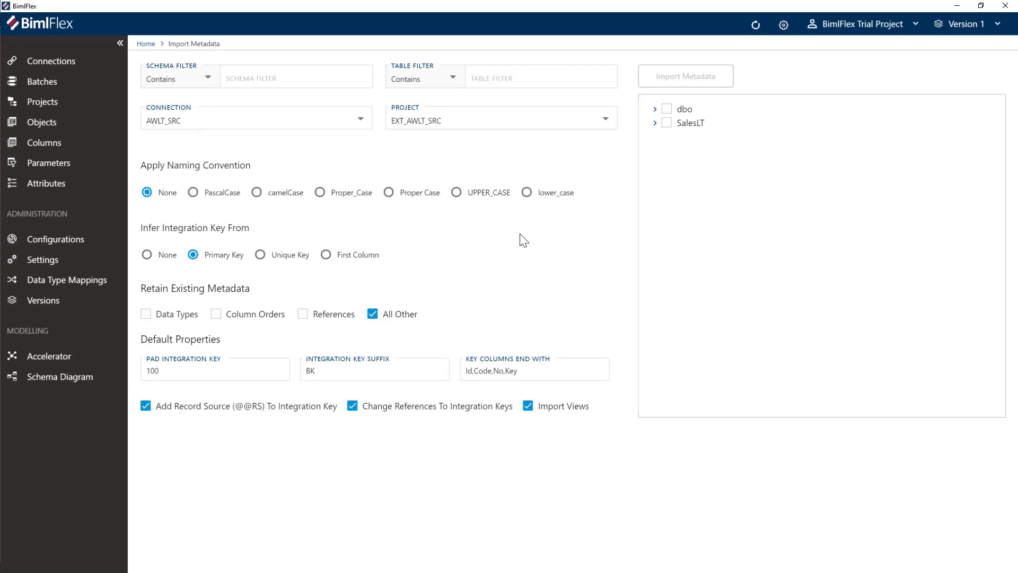
click(655, 124)
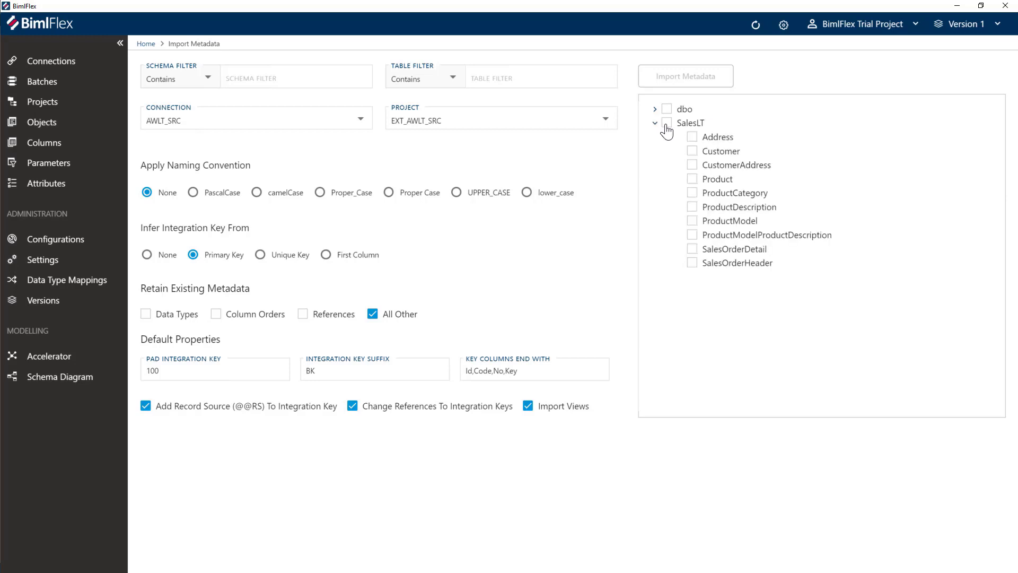
click(666, 123)
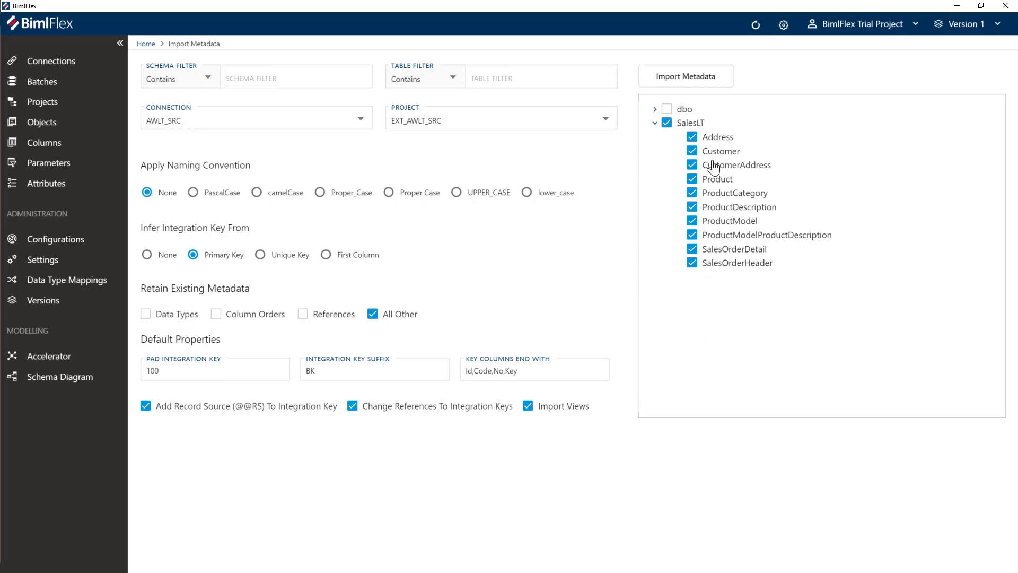
click(681, 80)
Step: Check the imported objects of the AWLT_SRC connection and examine the columns of SalesLT.Product
click(69, 68)
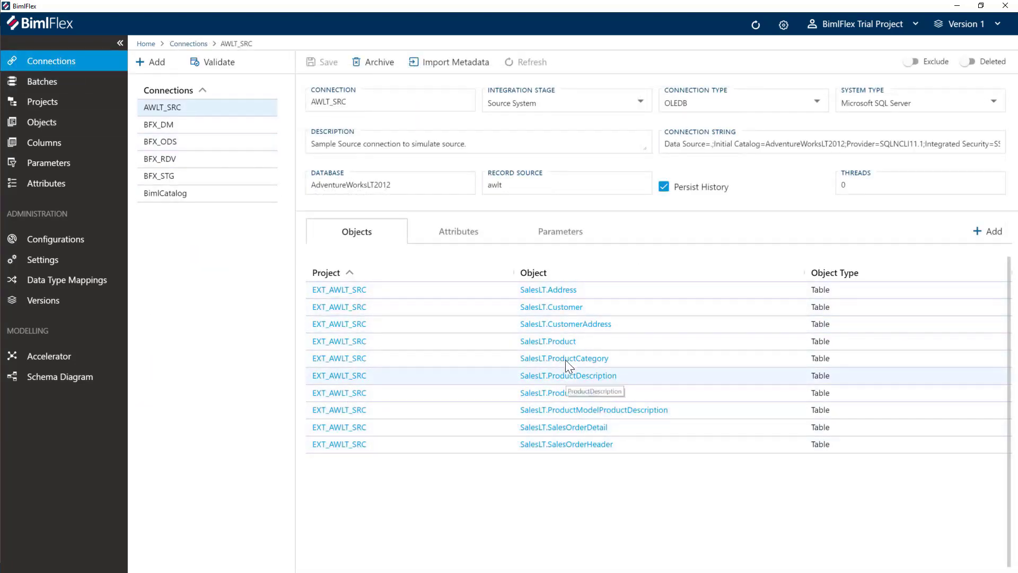
click(562, 342)
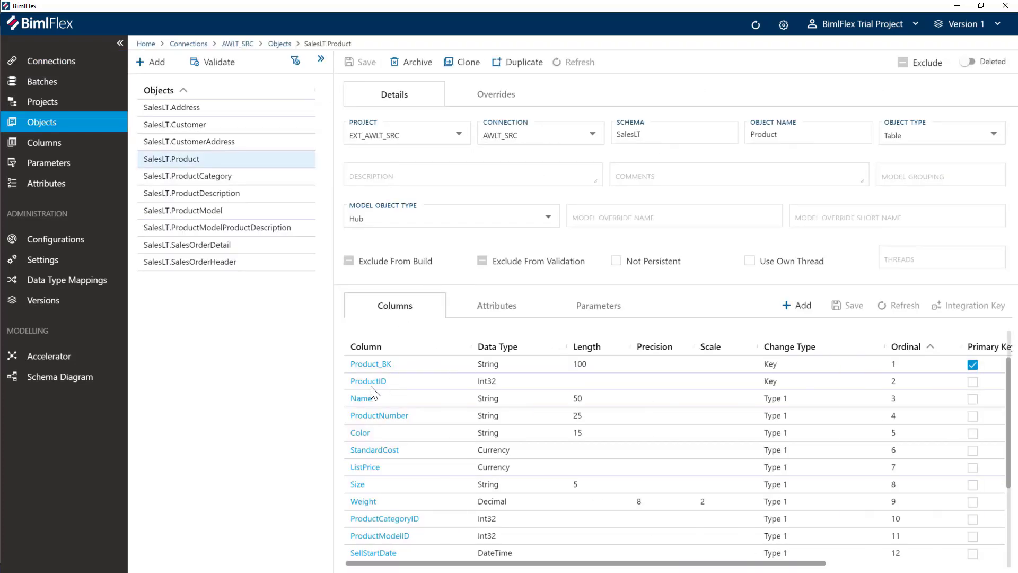
scroll(607, 438, down, 2)
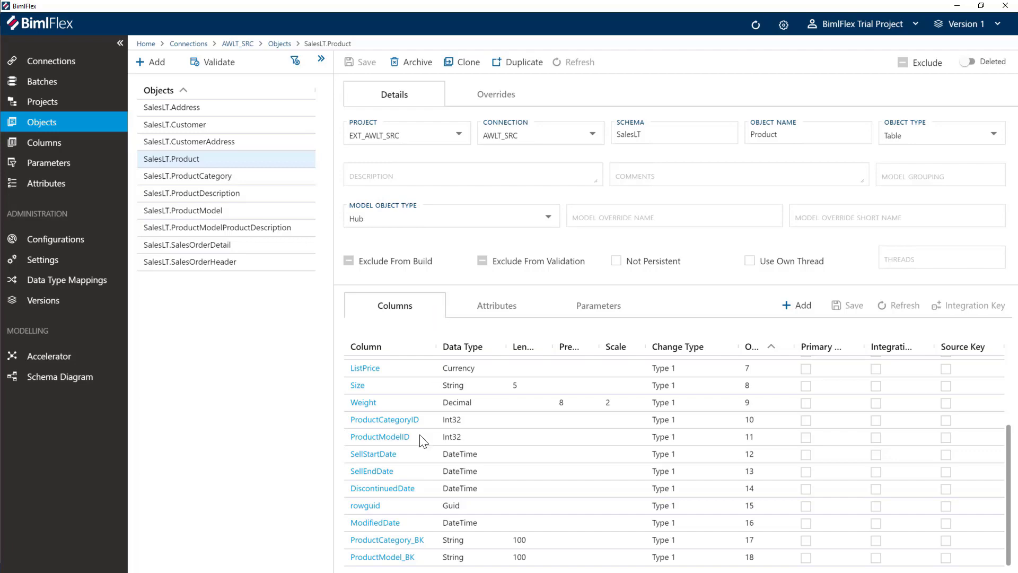
Step: Check which snapshots Load Sample Metadata offers for Version 1, and cancel without loading any
click(53, 24)
click(653, 443)
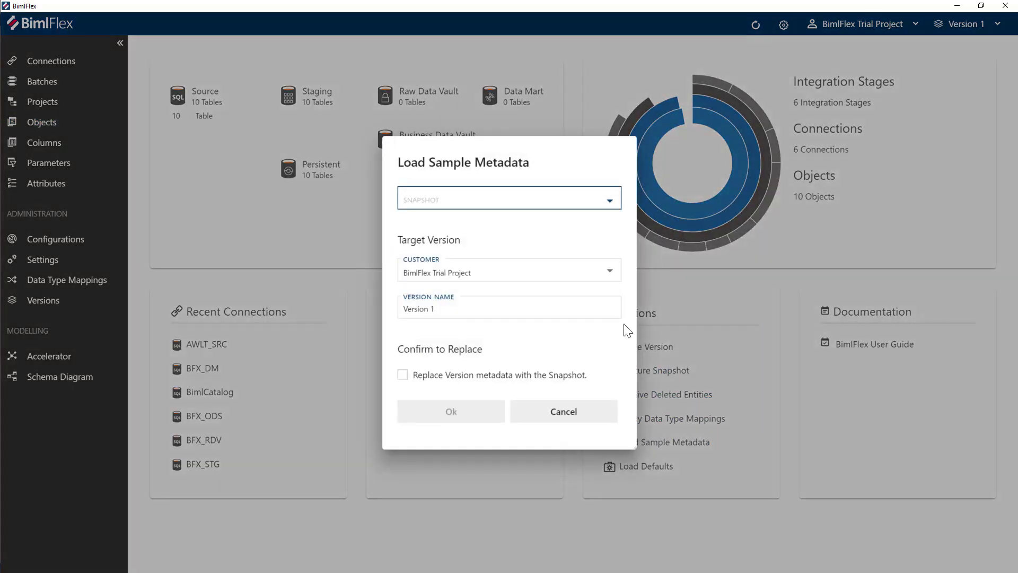
click(525, 205)
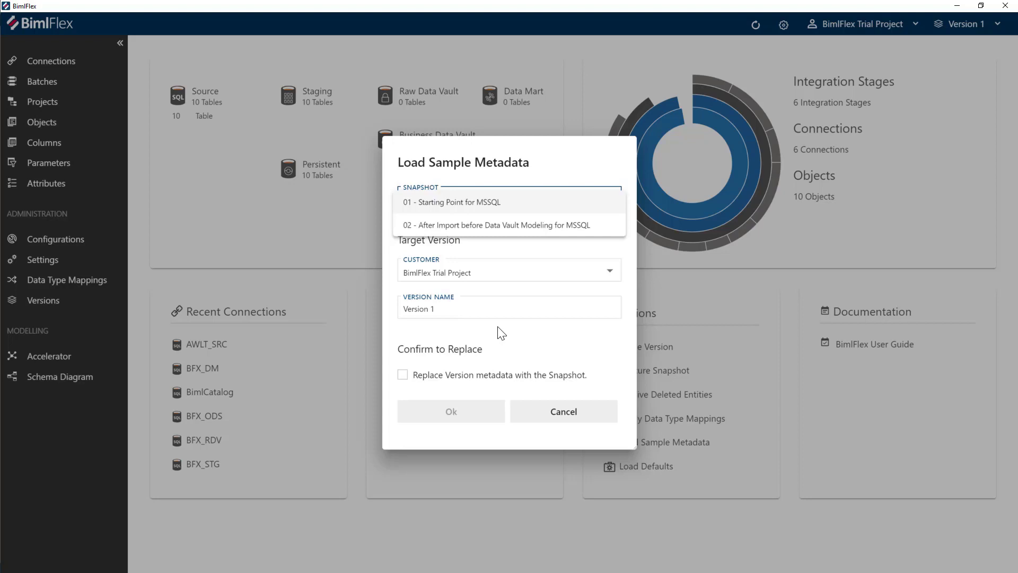
click(567, 412)
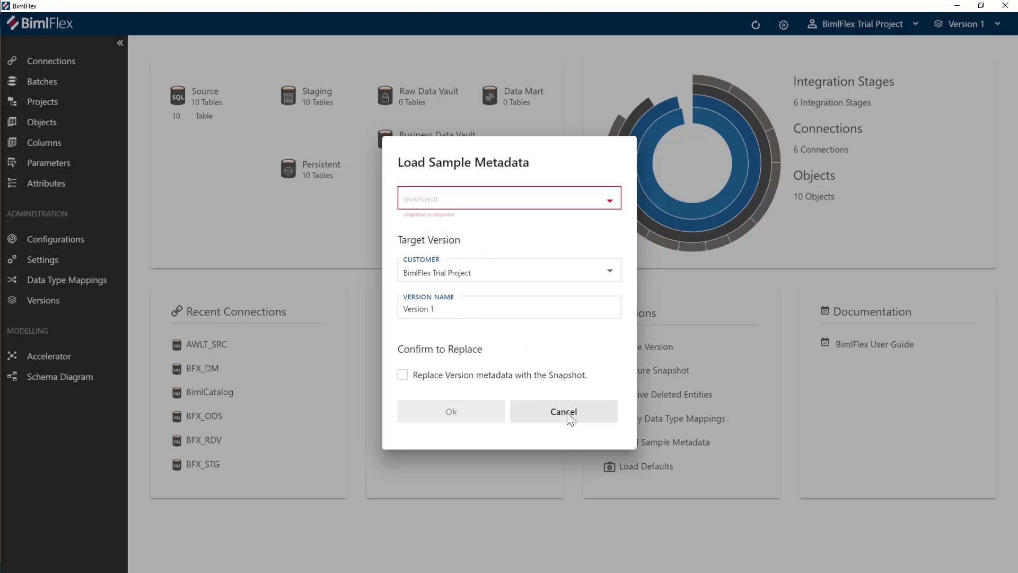
click(567, 412)
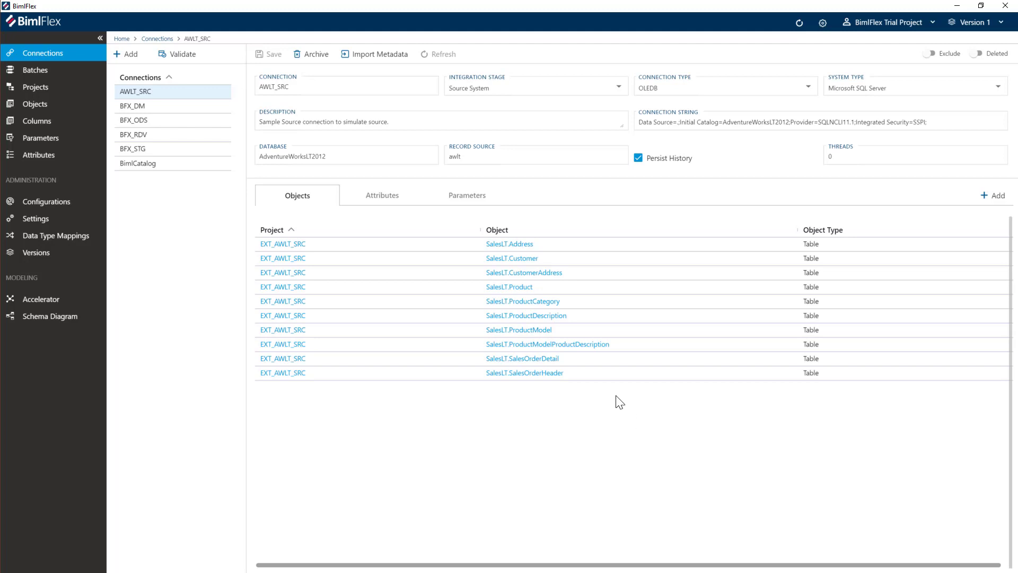
Step: Override the data type mapping of the SalesLT.ProductModel CatalogDescription column with String(MAX) and save the column
click(532, 331)
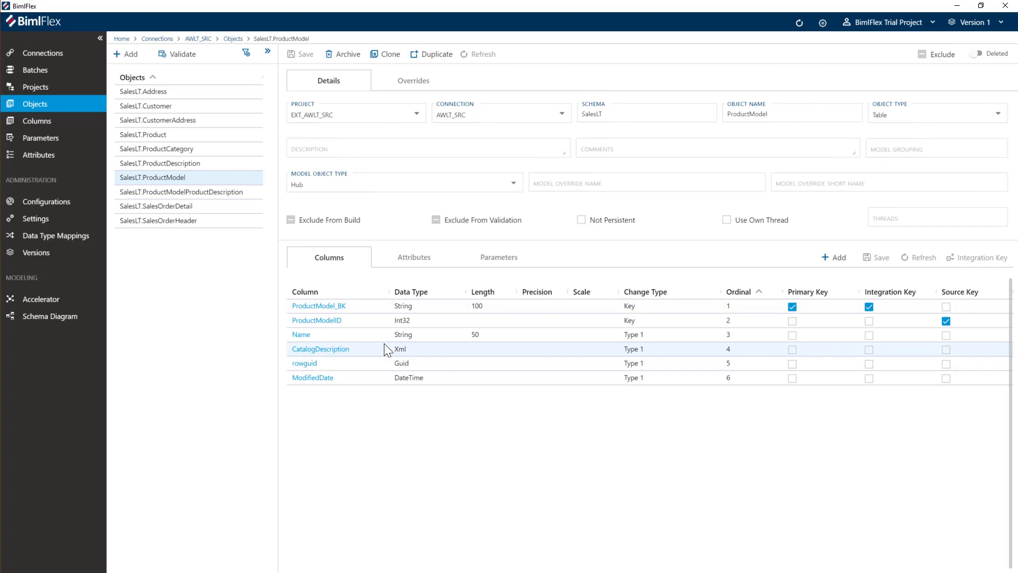
click(339, 349)
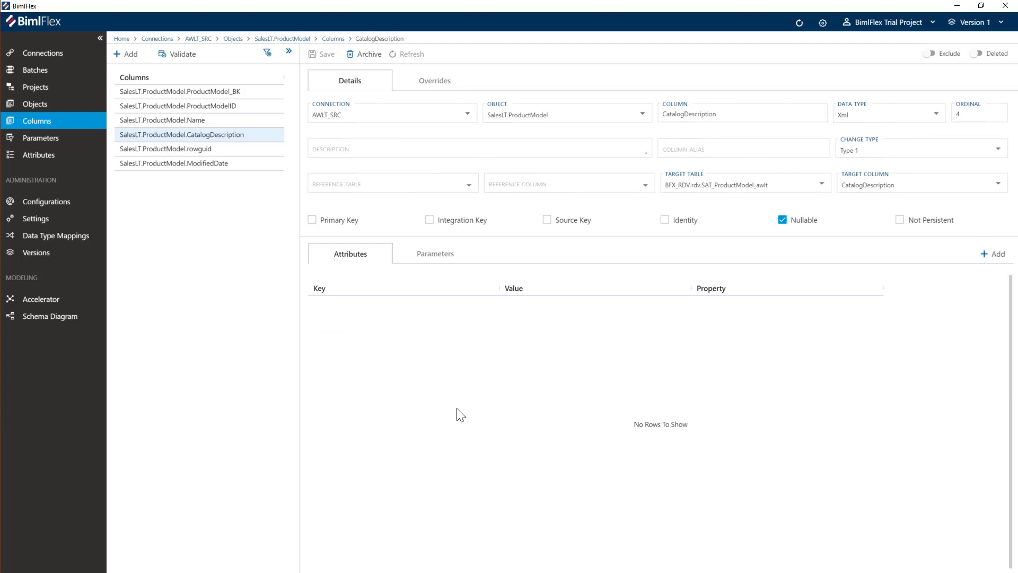
click(425, 87)
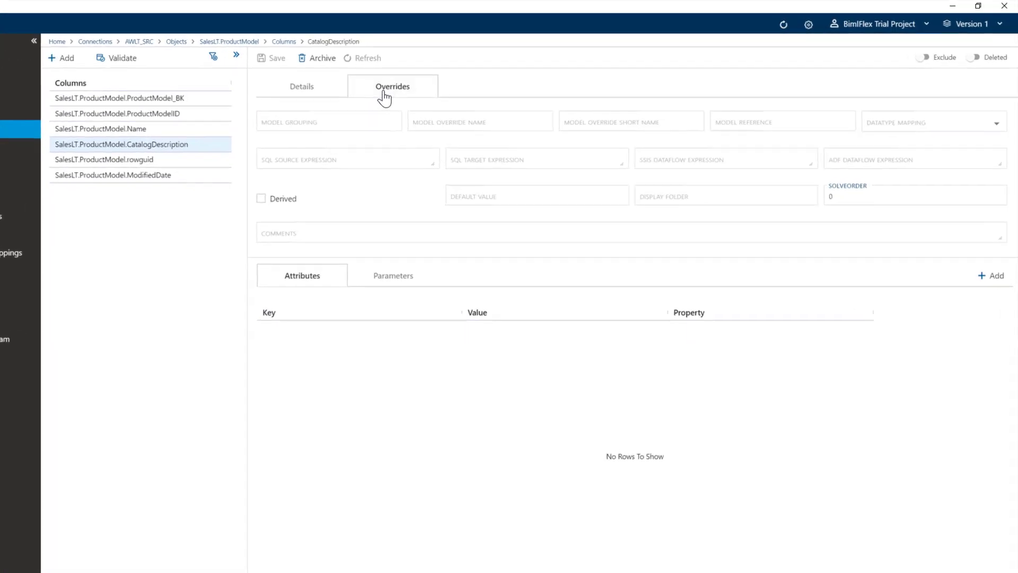
click(954, 164)
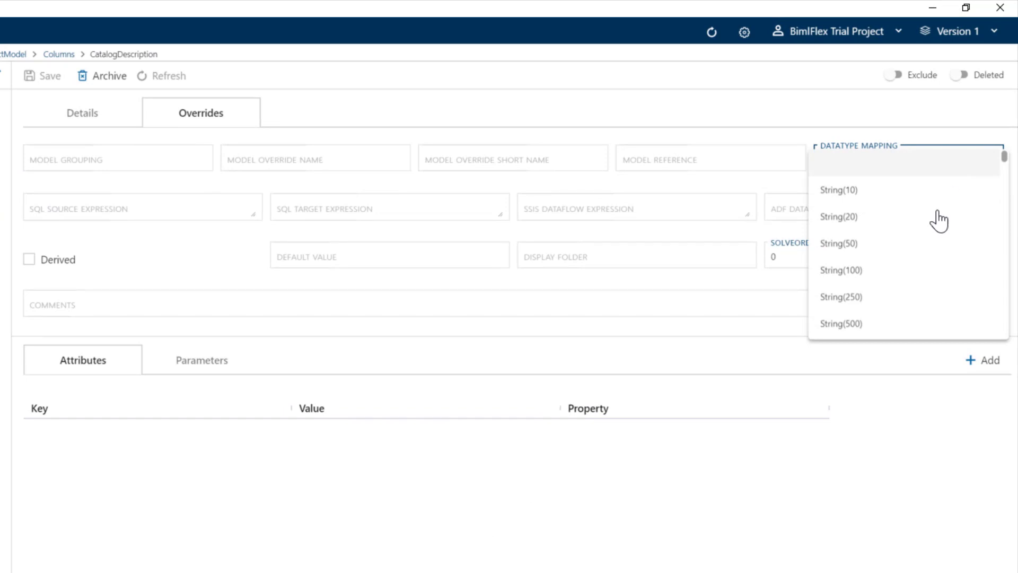
scroll(936, 218, down, 3)
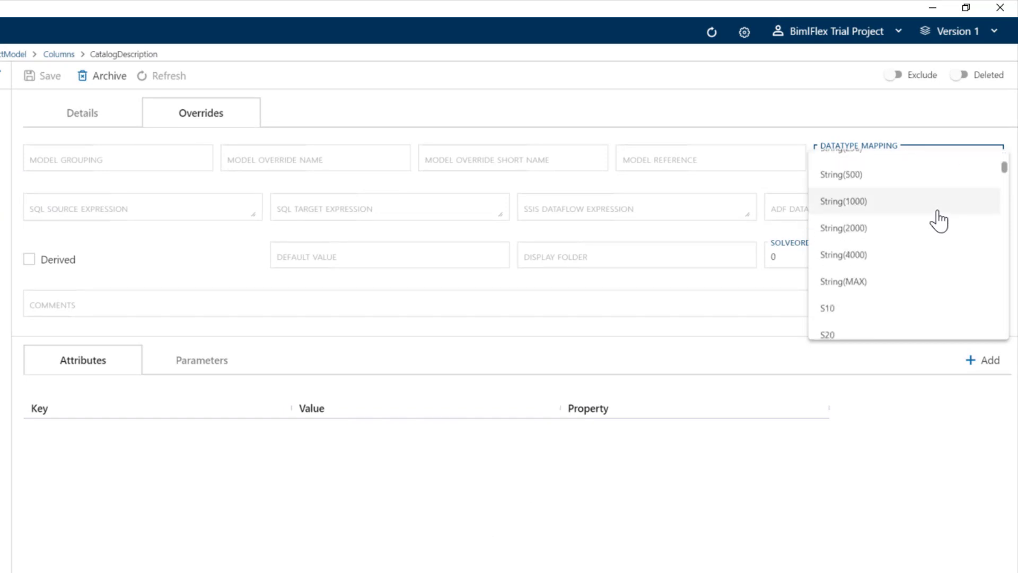
click(865, 289)
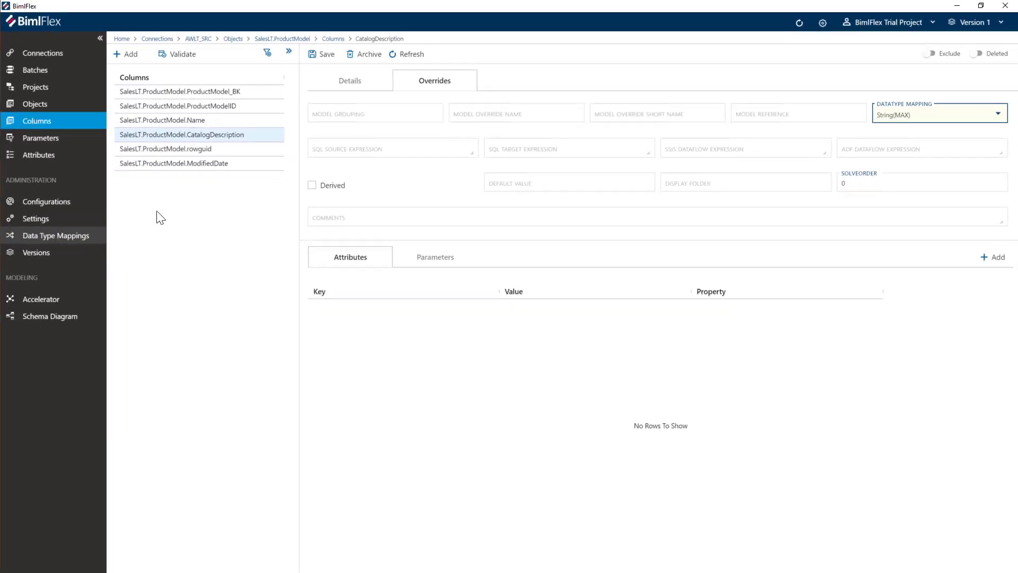
click(318, 54)
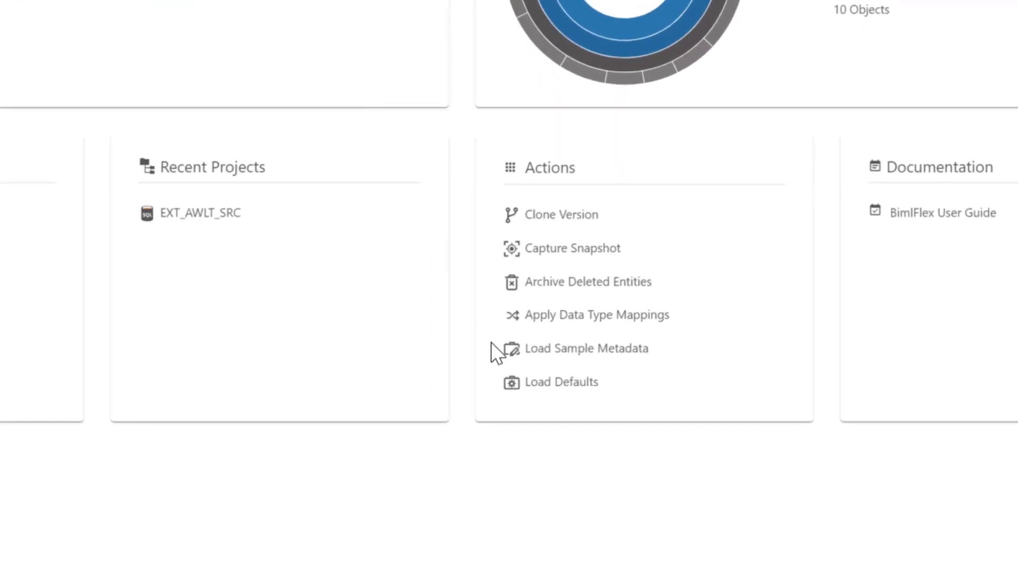
Step: Load the sample metadata snapshot "02 - After Import before Data Vault Modeling for MSSQL" into Version 1, confirming replacement of the version's metadata
click(600, 351)
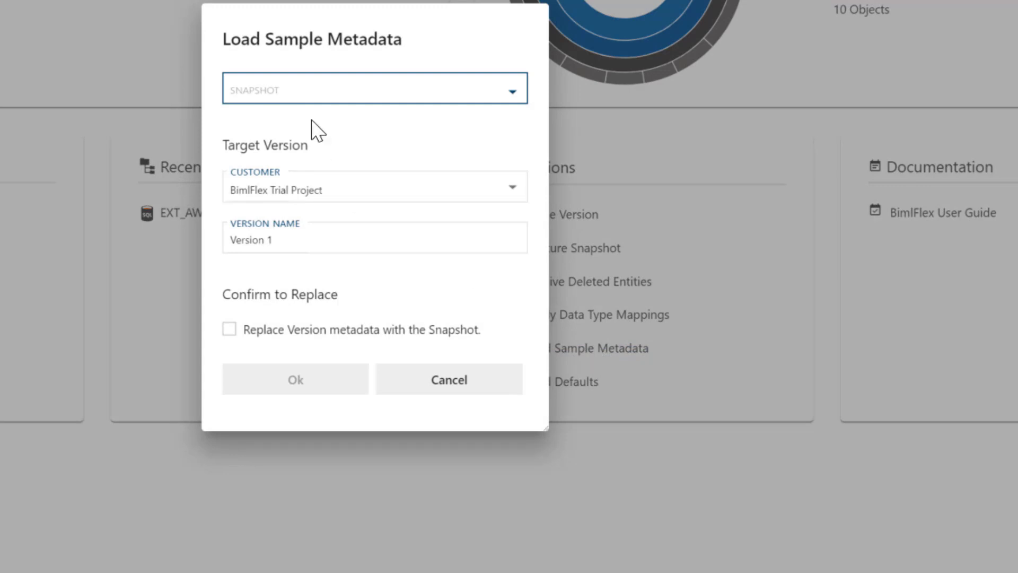
click(314, 96)
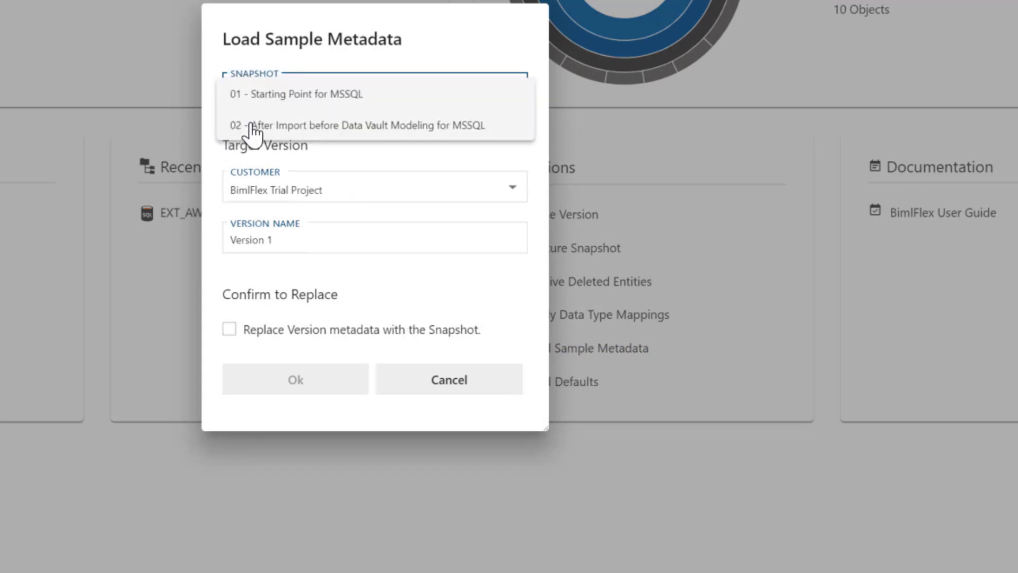
click(268, 128)
click(229, 333)
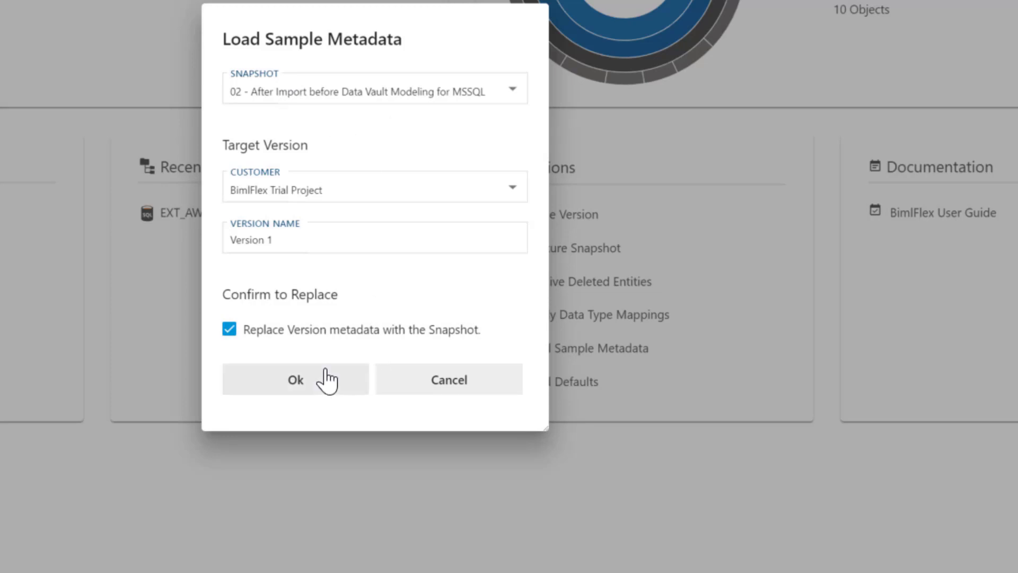
click(298, 380)
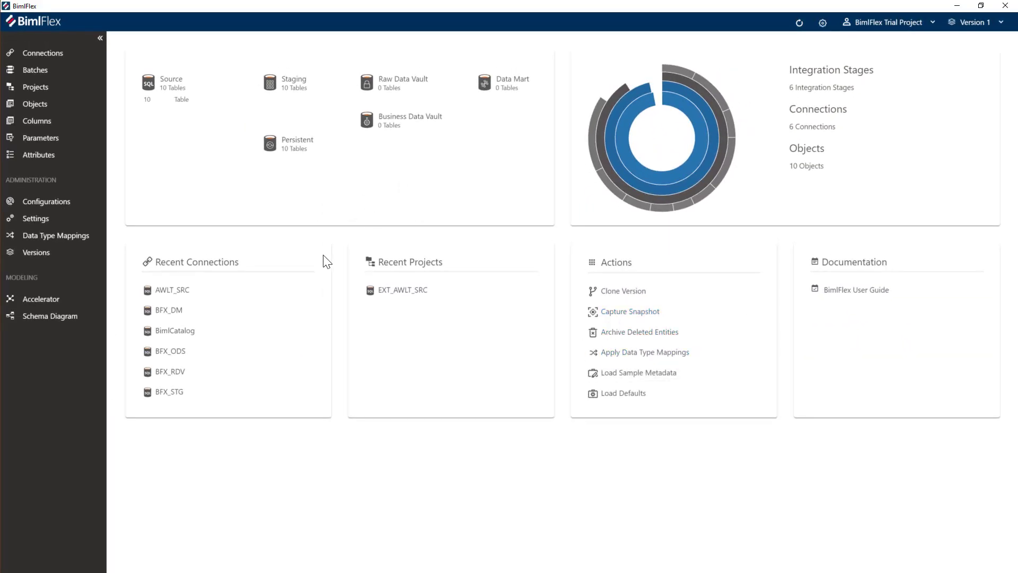
Step: Filter the settings by "hash" and examine HashAlgorithm, HashBinary, UseSqlCompatibleRowHash and UseSqlCompatibleHash
click(45, 226)
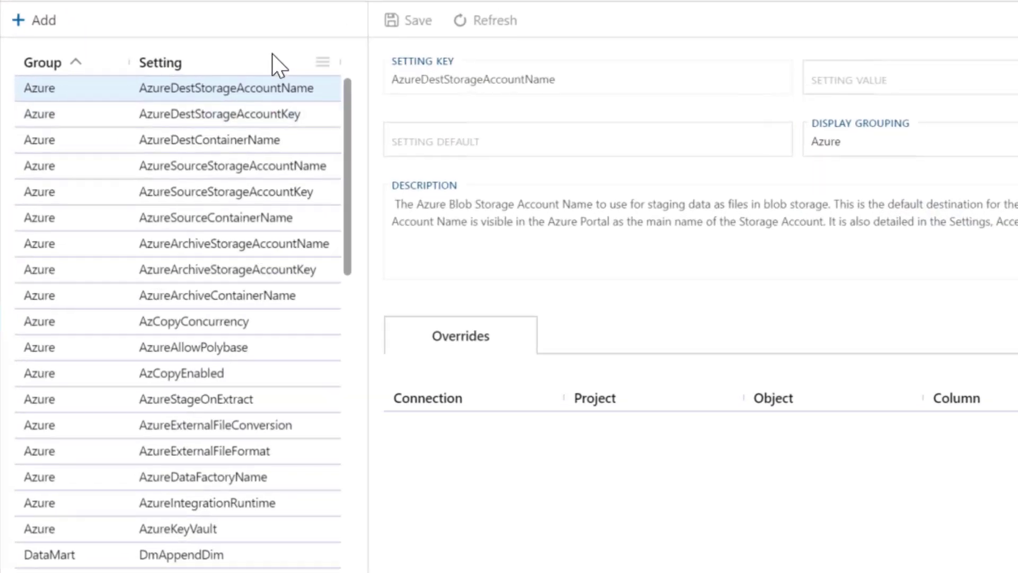
click(268, 63)
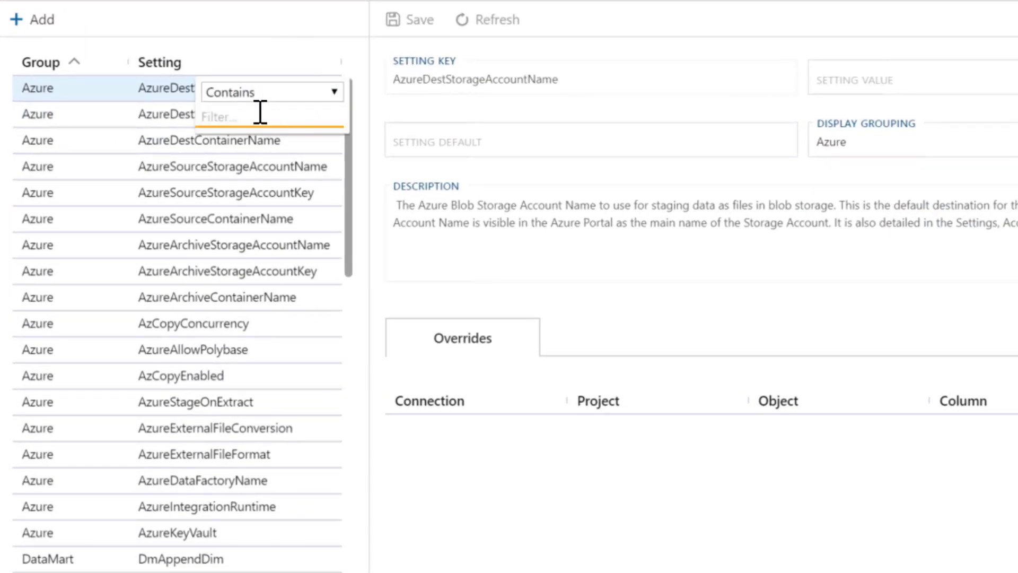
text(hash)
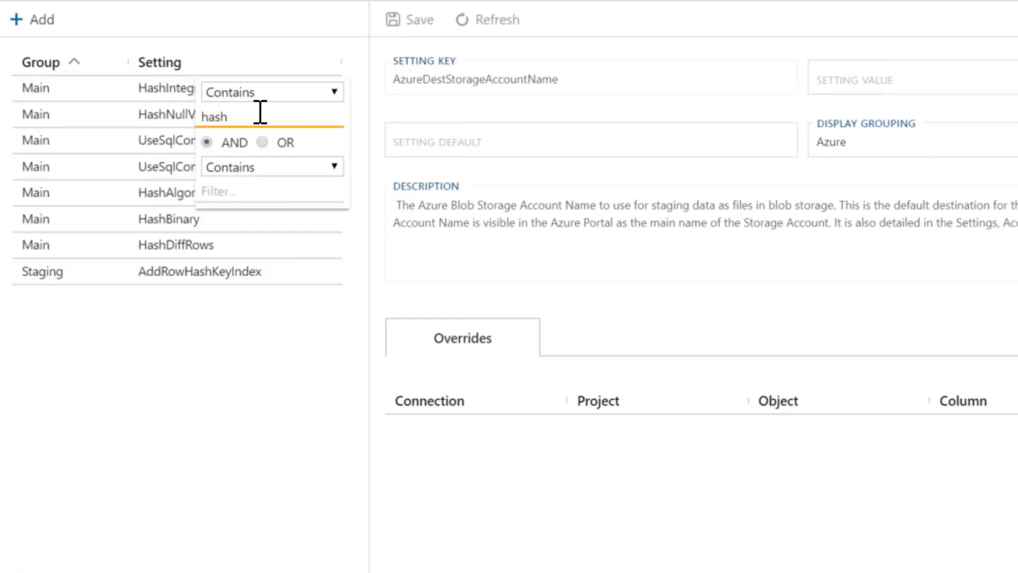
click(207, 388)
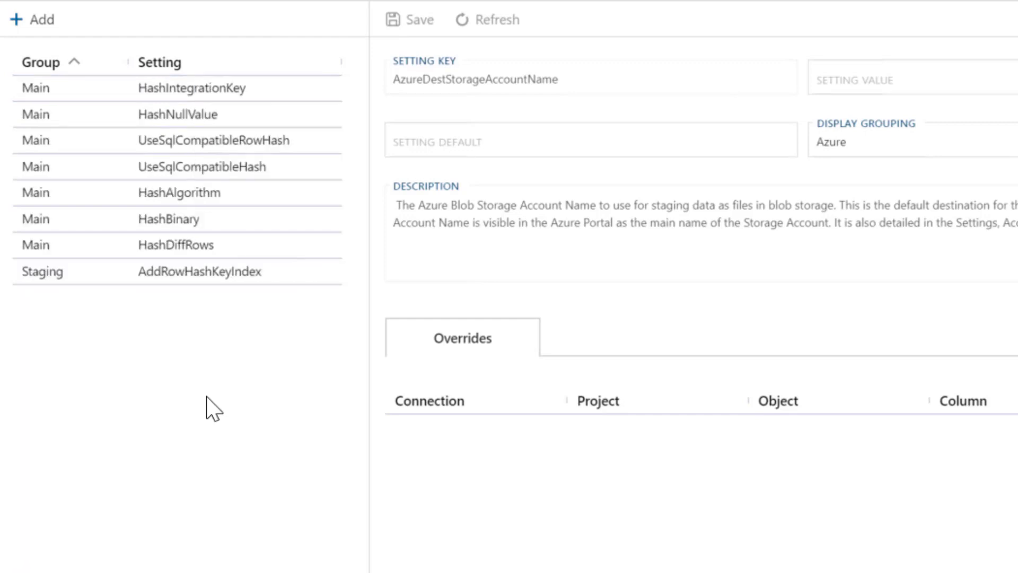
click(202, 200)
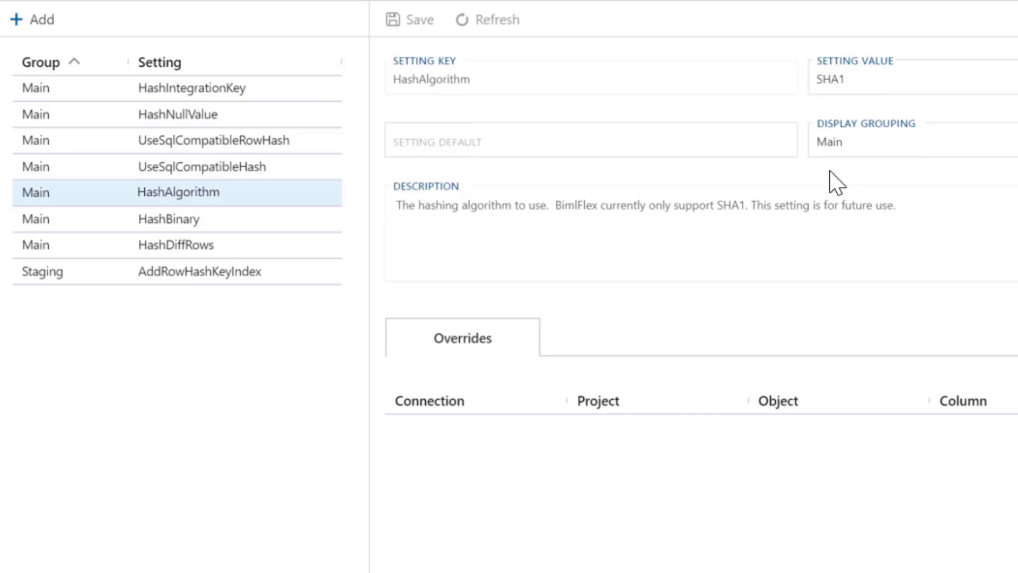
click(193, 222)
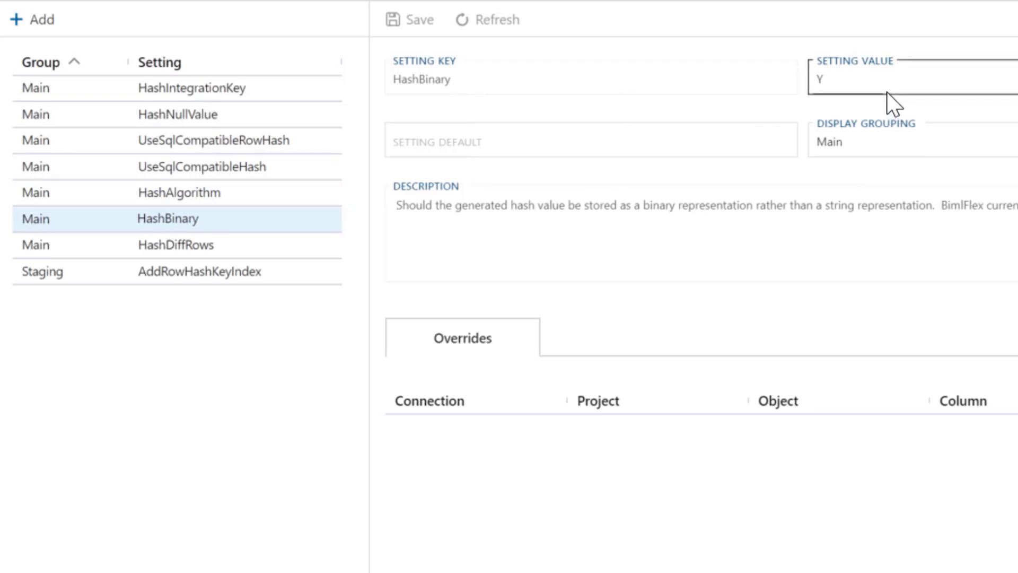
click(209, 141)
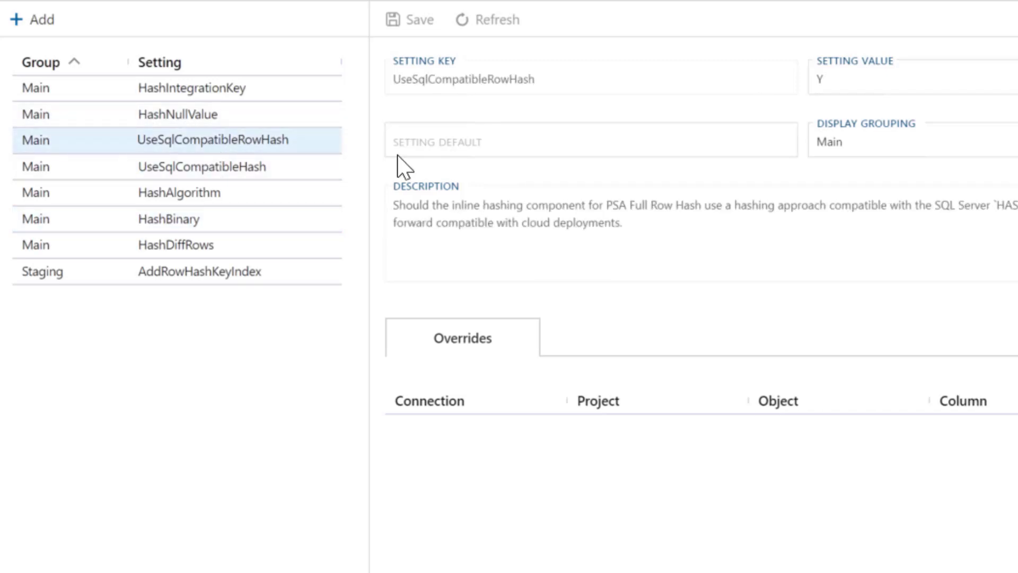
click(215, 169)
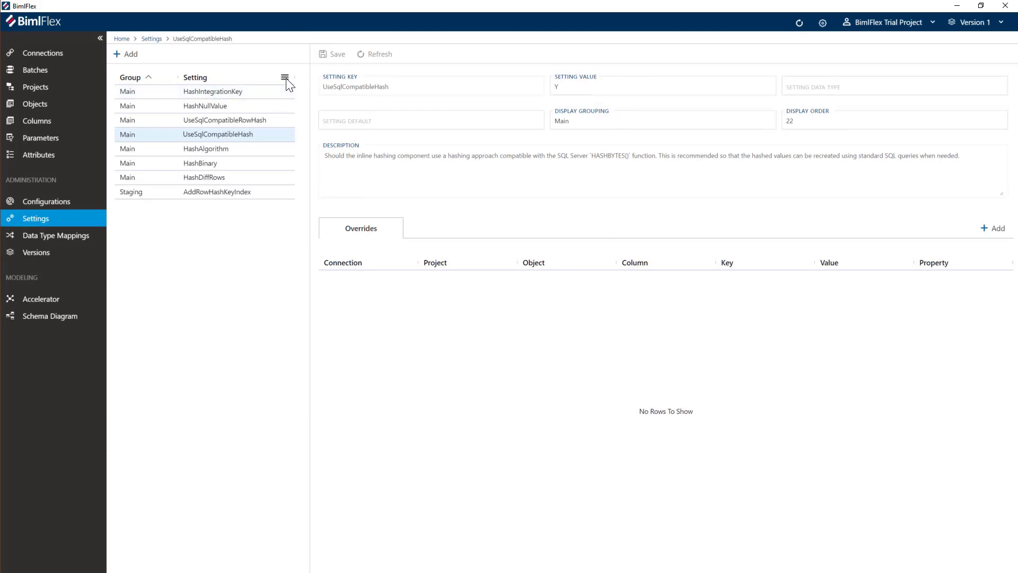
Step: Filter the settings by "link" and check the value of the DvAccelerateLinkSatellite setting
click(286, 78)
double_click(227, 107)
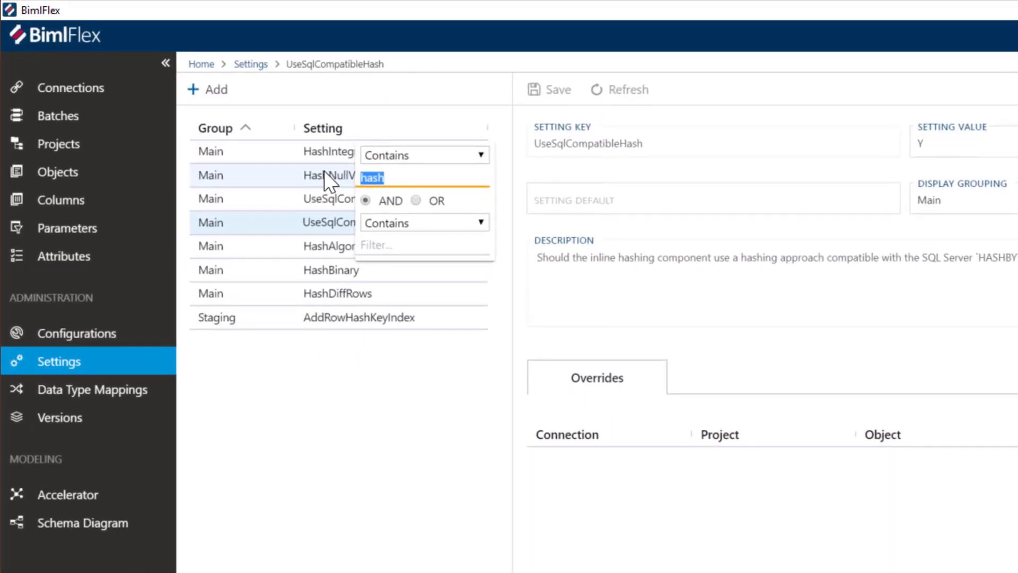
text(link)
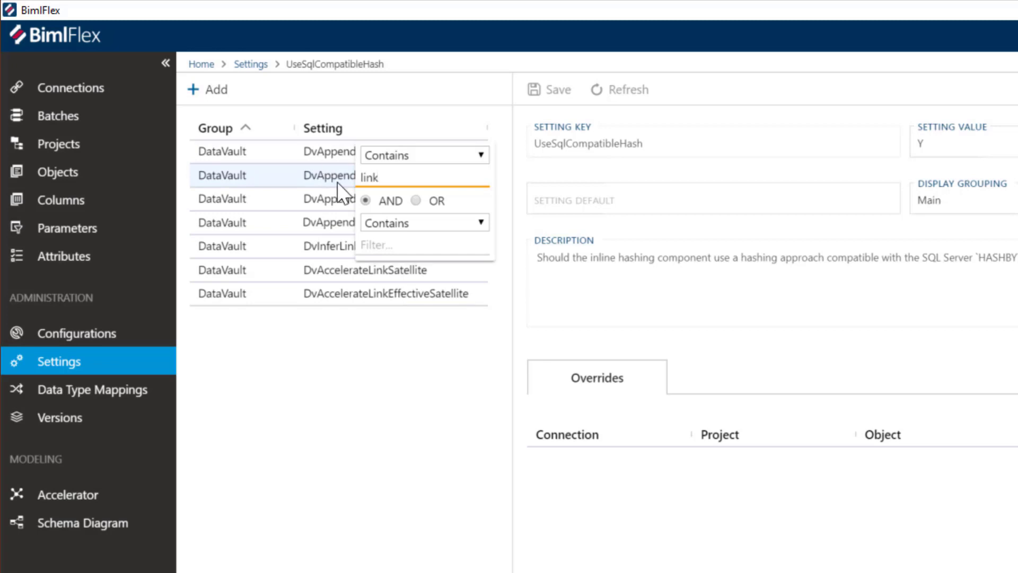
click(355, 371)
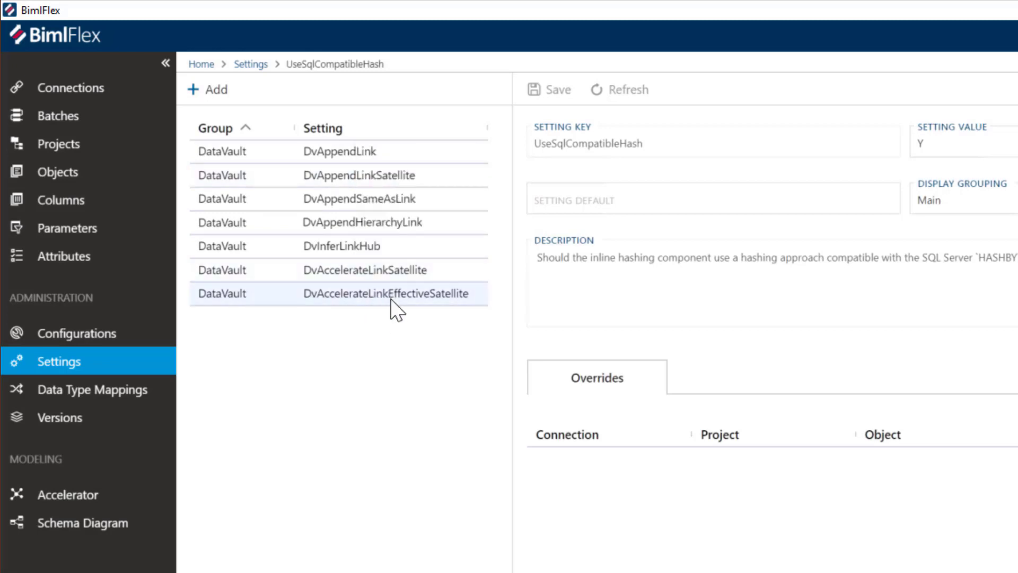
click(391, 271)
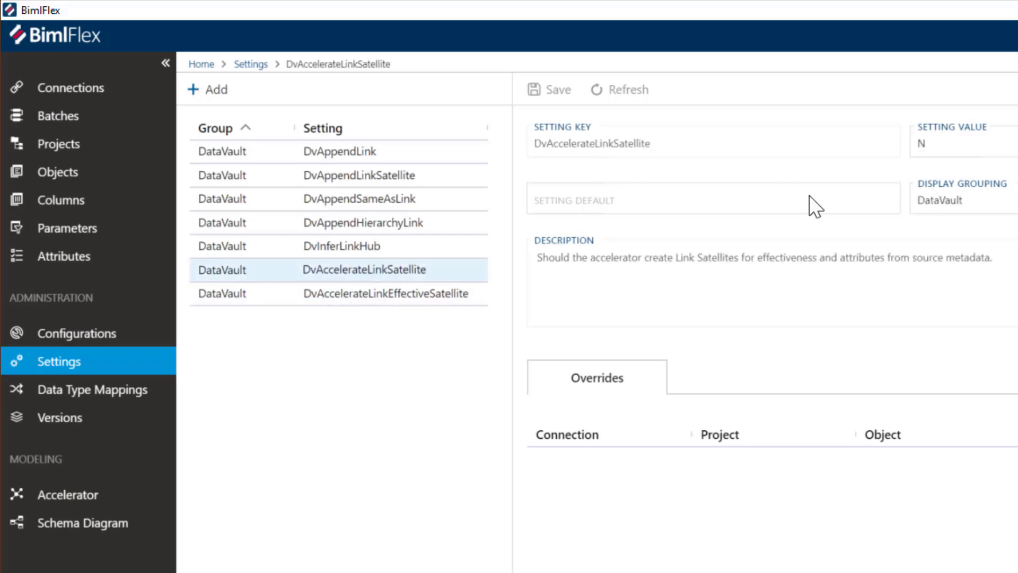
click(937, 141)
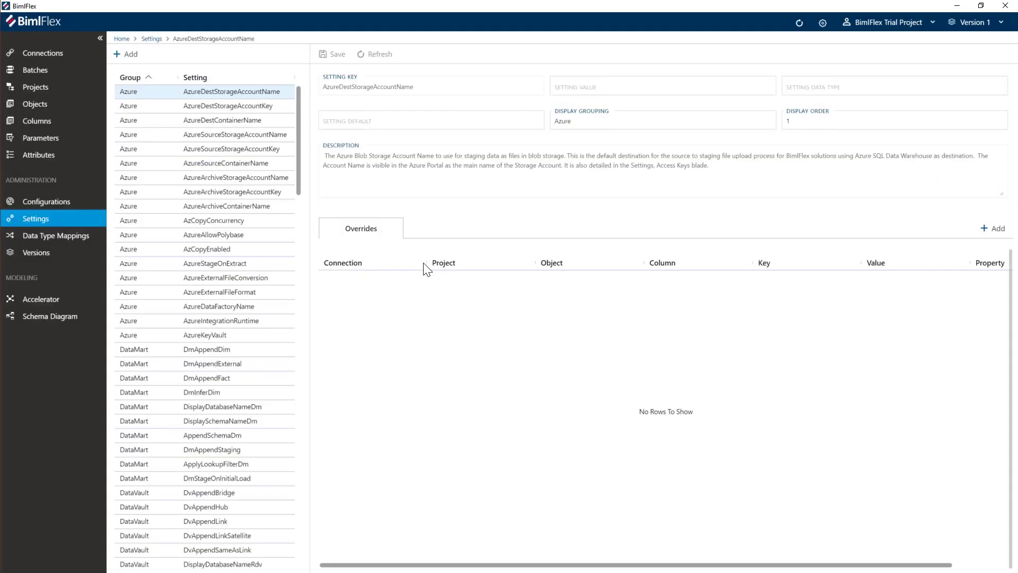
Step: Find the DvInferLinkHub setting by filtering for "infer", set its value to N and save it
click(290, 110)
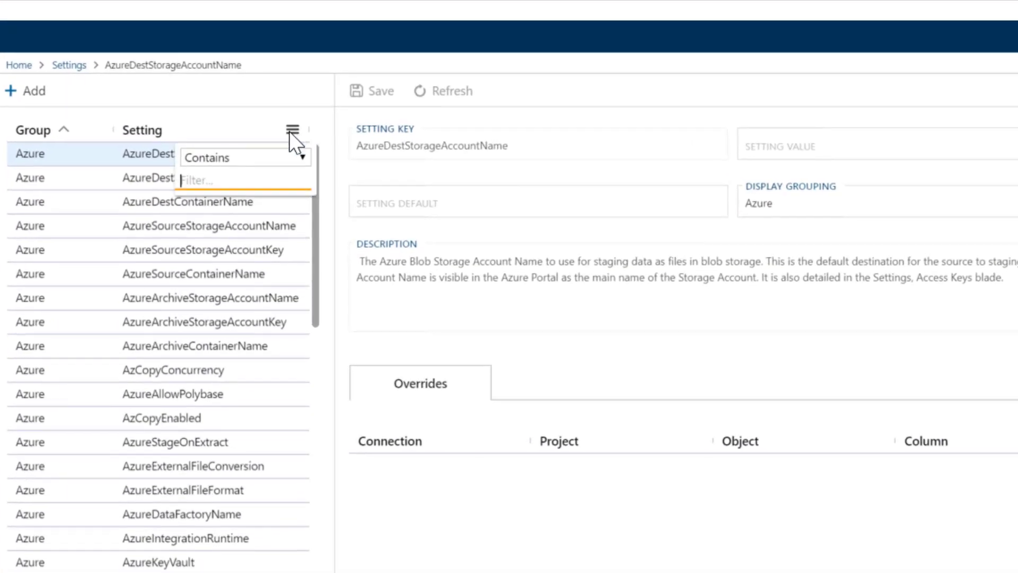
click(227, 150)
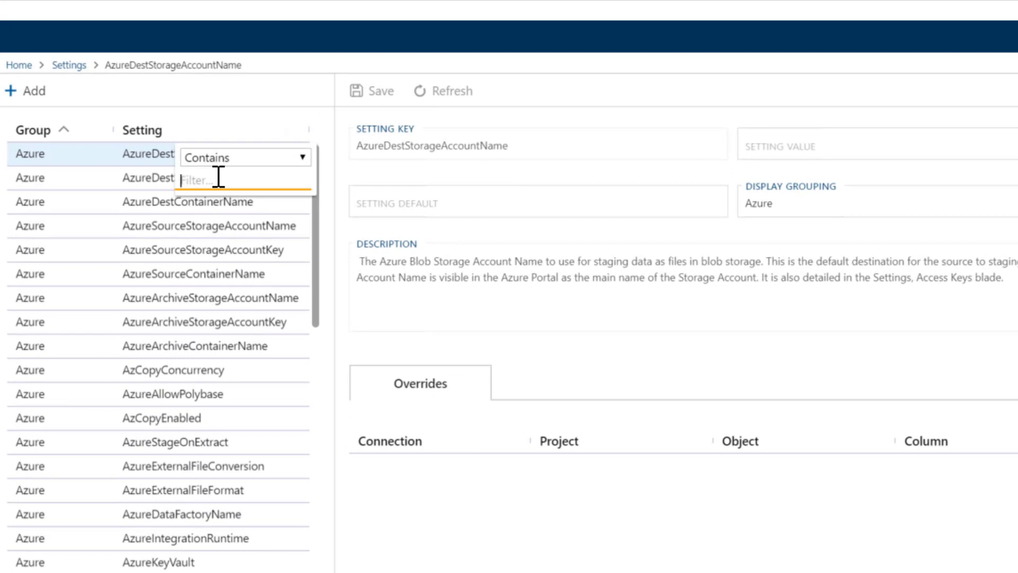
text(infer)
click(126, 254)
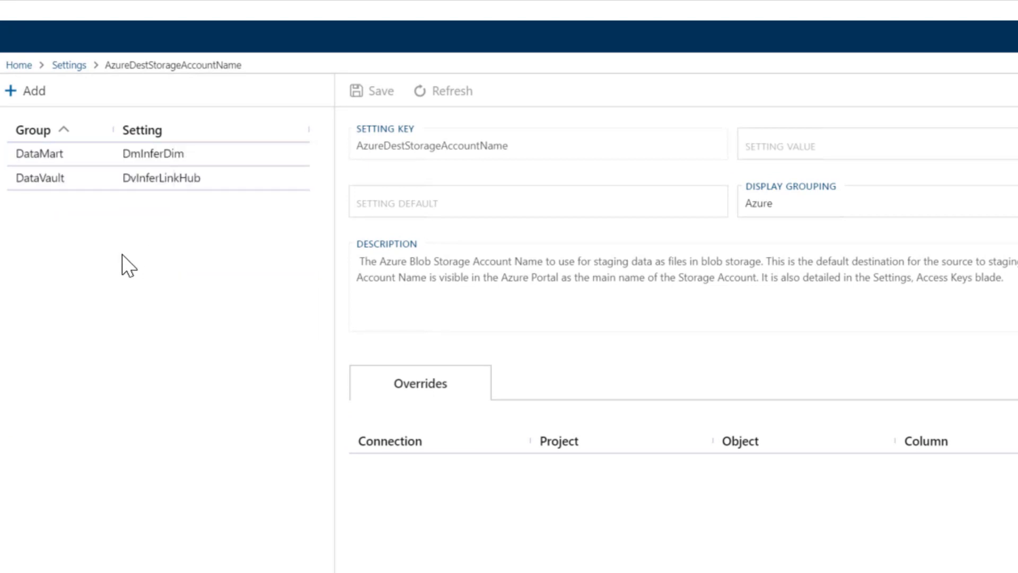
click(159, 177)
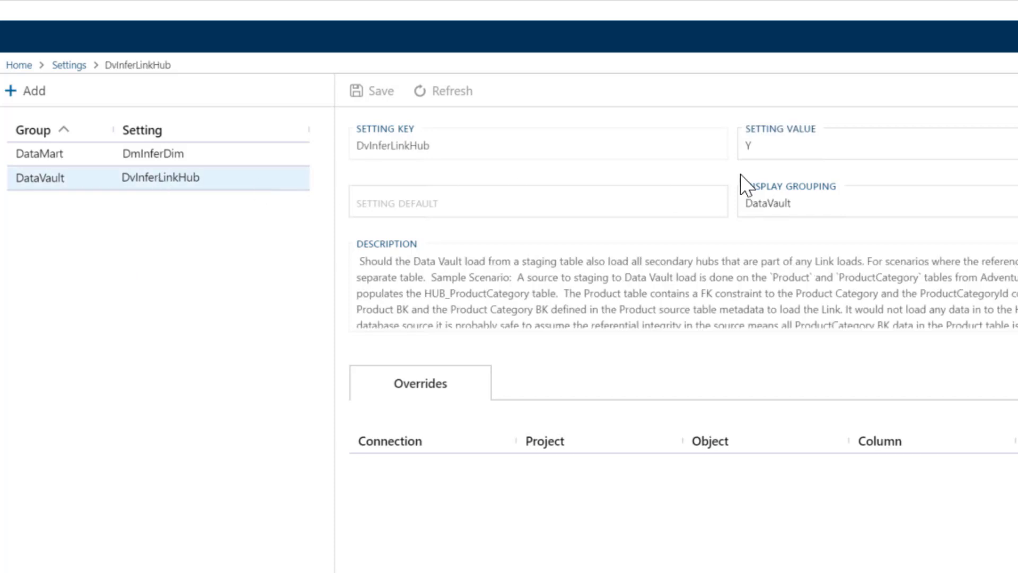
click(769, 149)
double_click(768, 149)
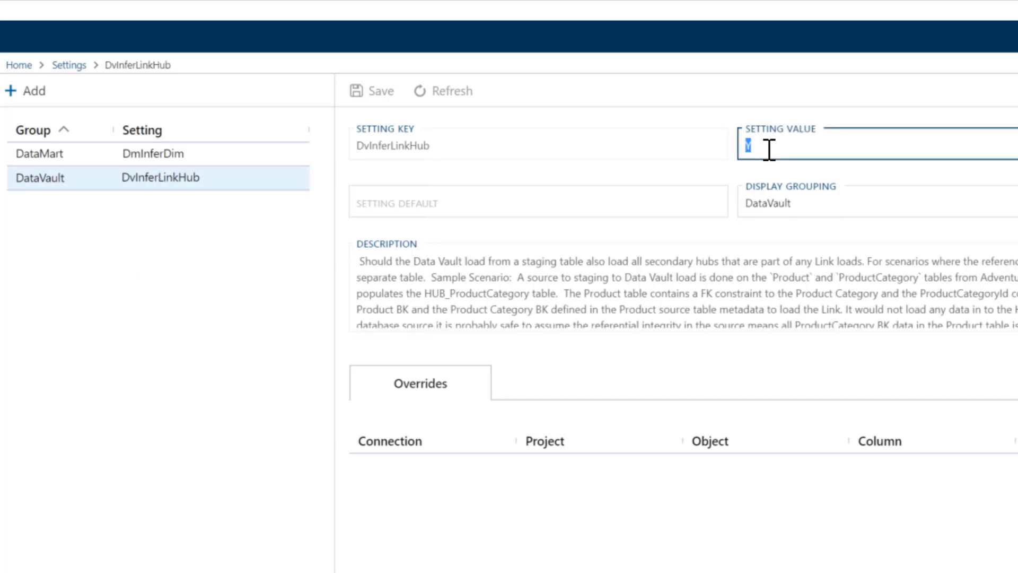
text(N)
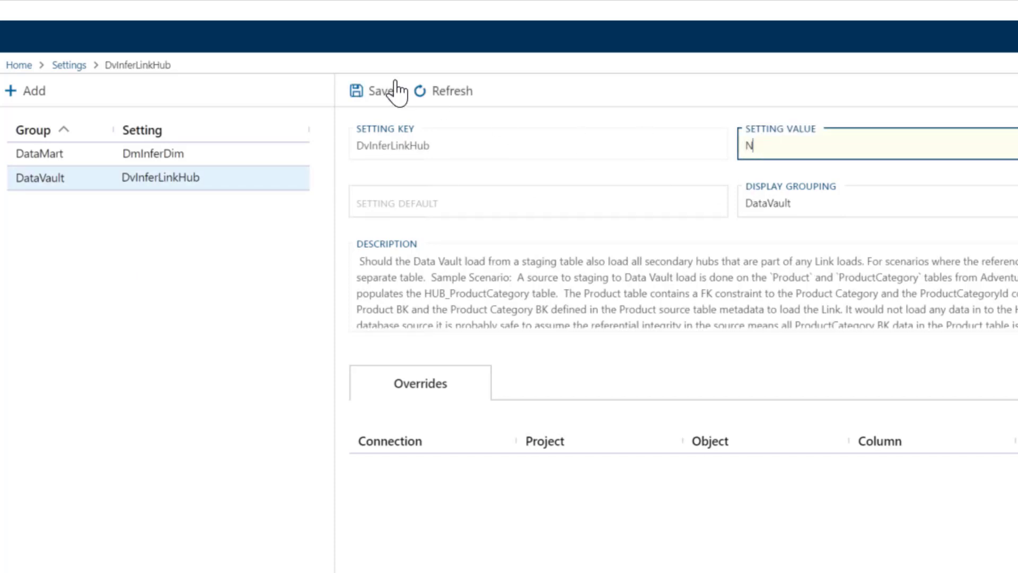
click(380, 99)
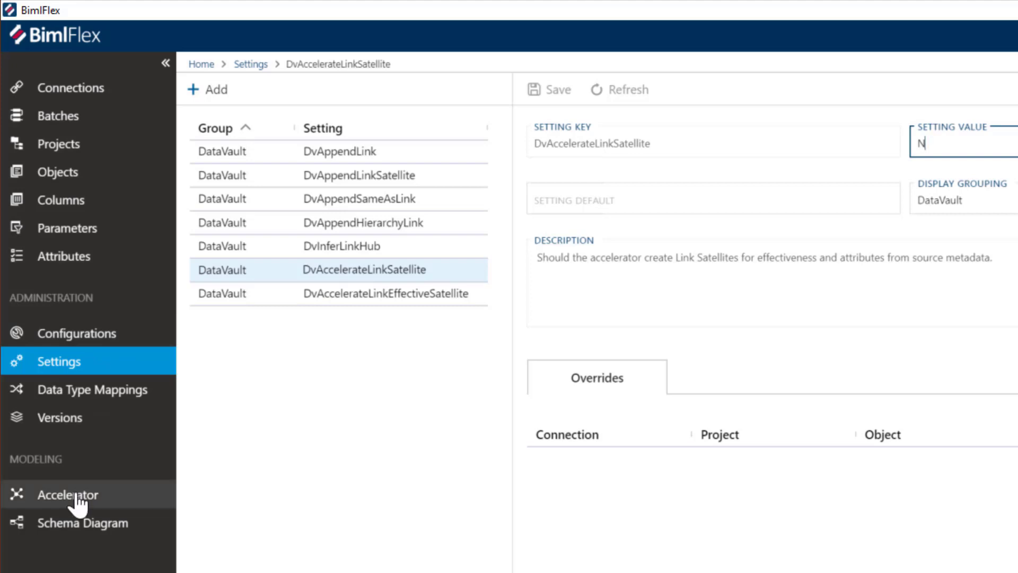
Step: Show SalesLT.SalesOrderHeader in the Accelerator and refresh the layout of its Data Vault model preview
click(61, 493)
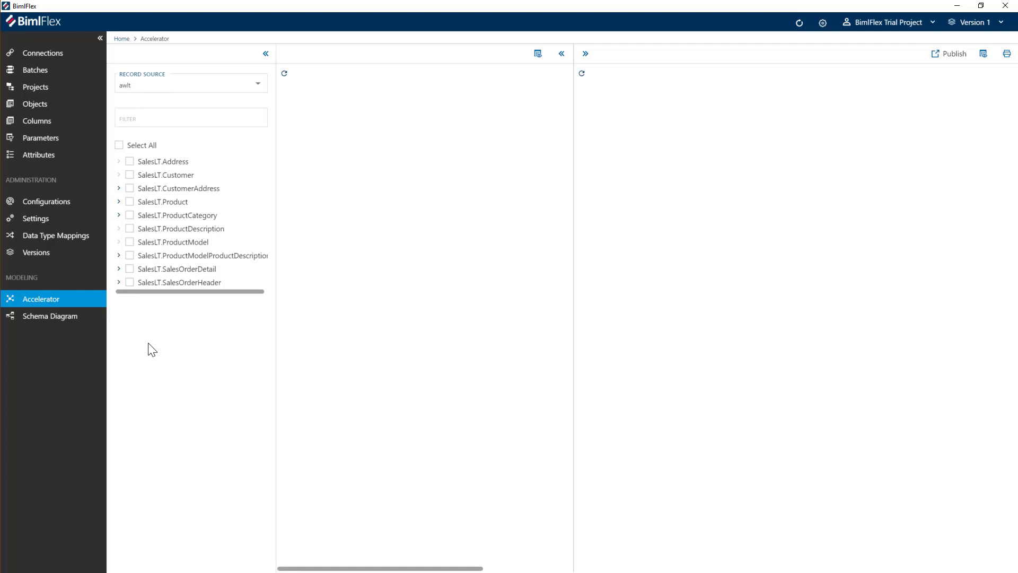
click(129, 283)
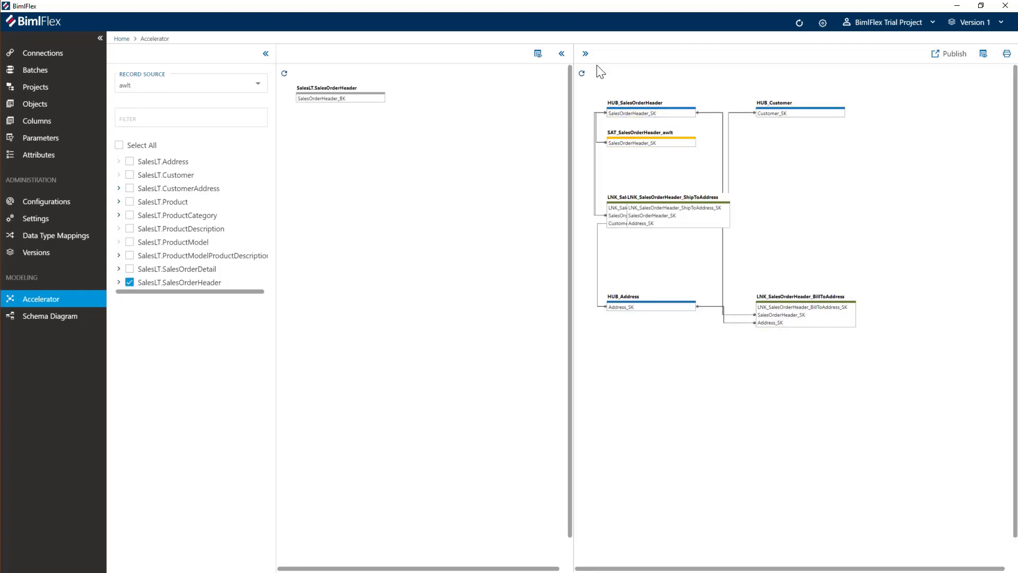
click(582, 74)
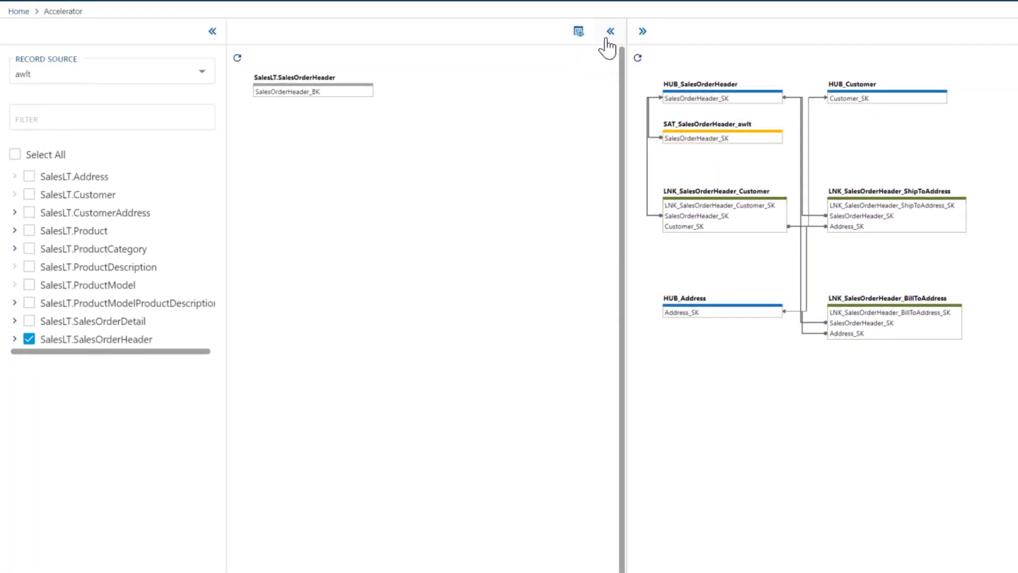
click(607, 40)
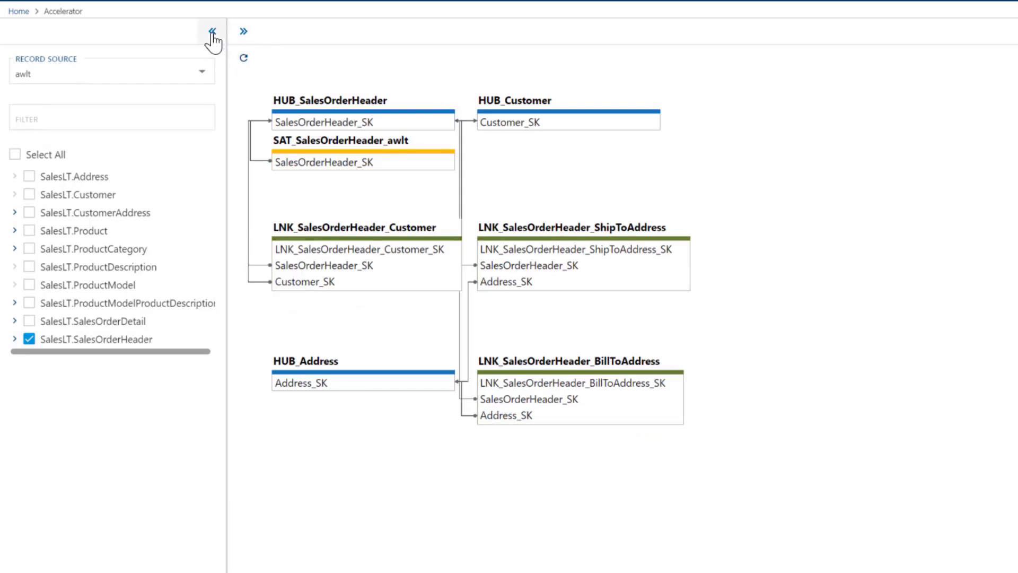
click(242, 33)
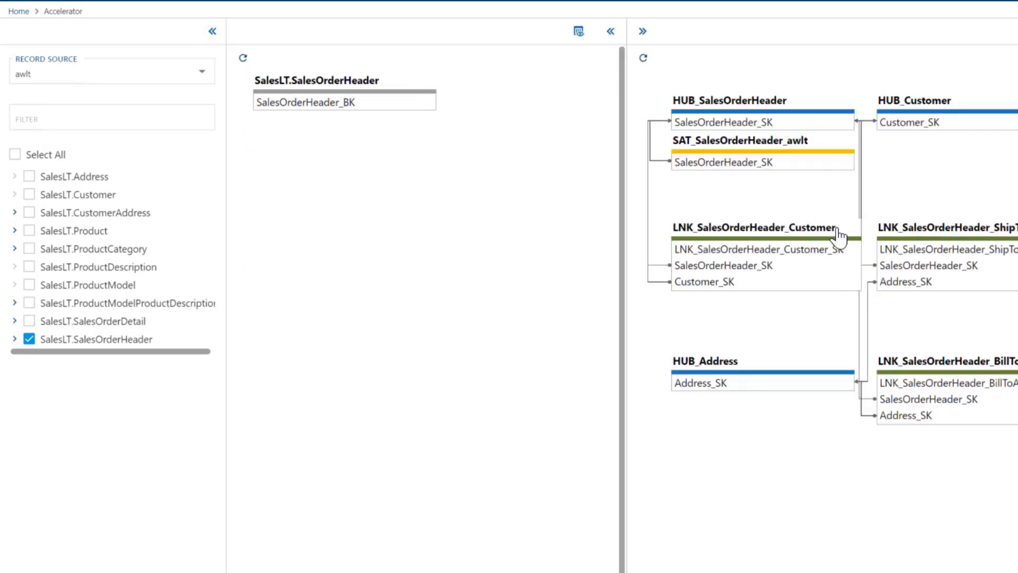
click(644, 59)
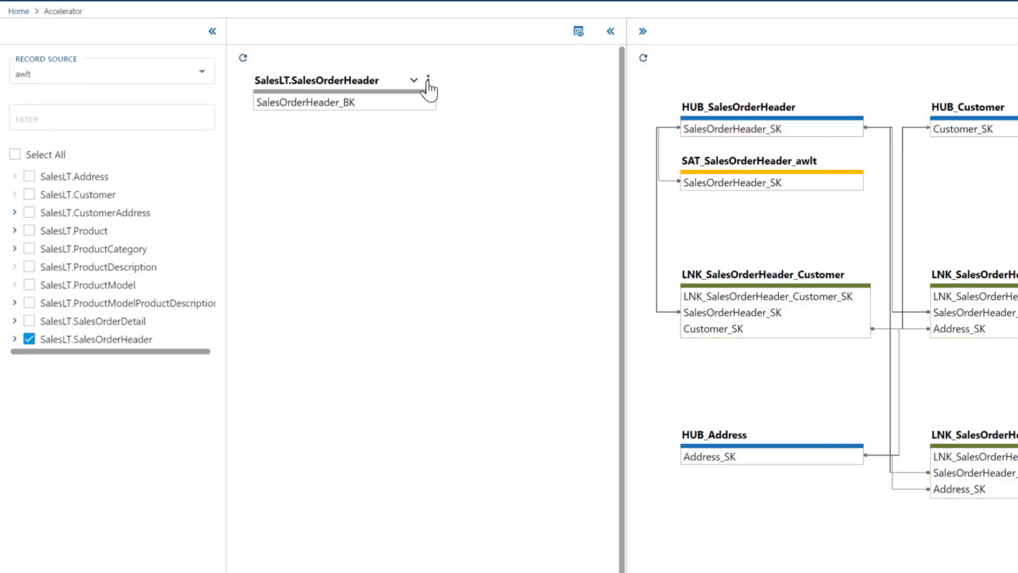
Step: Set the model override name of SalesLT.SalesOrderHeader to SalesOrder, save it and refresh the Data Vault preview layout
click(428, 86)
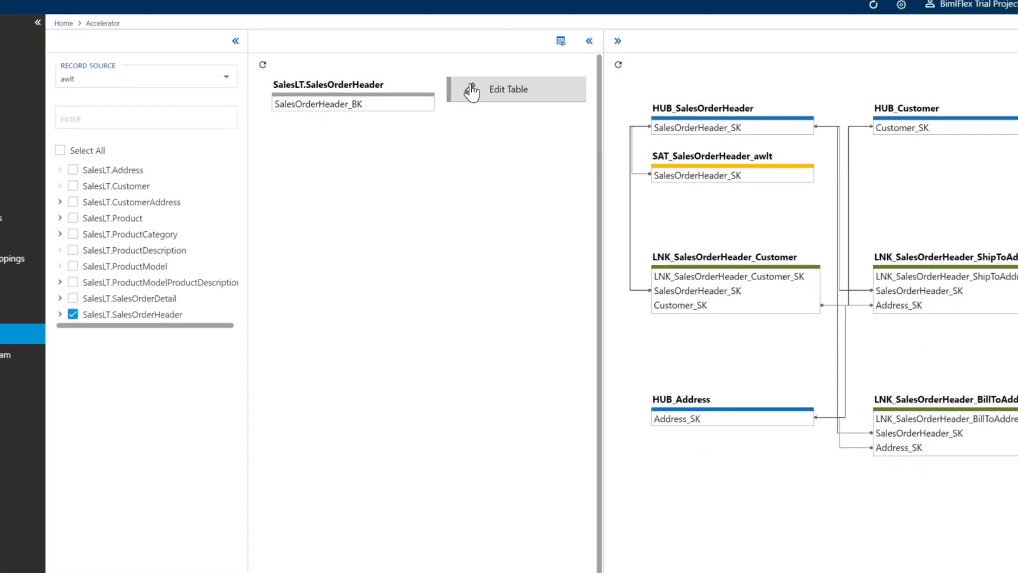
click(471, 93)
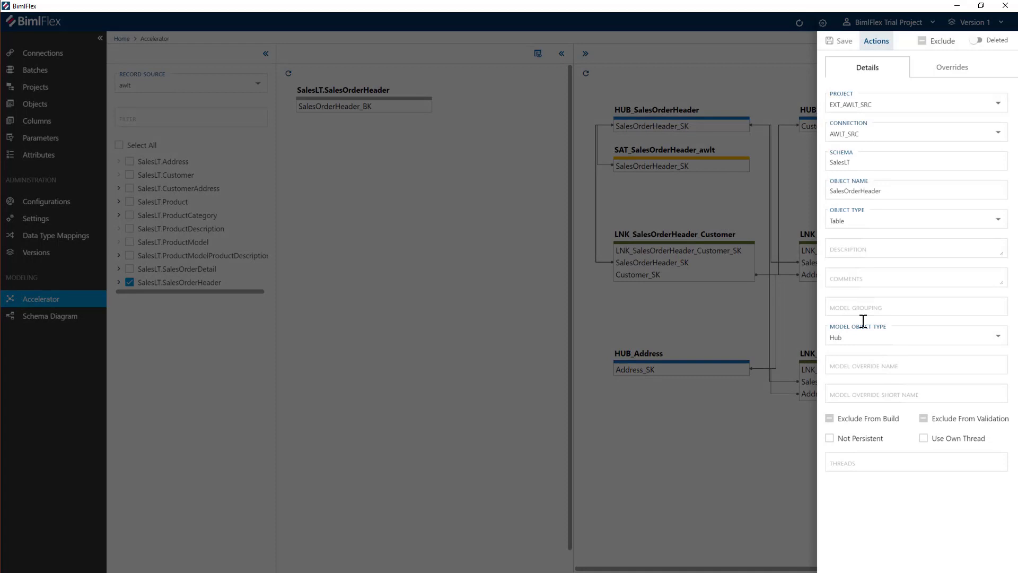
click(860, 362)
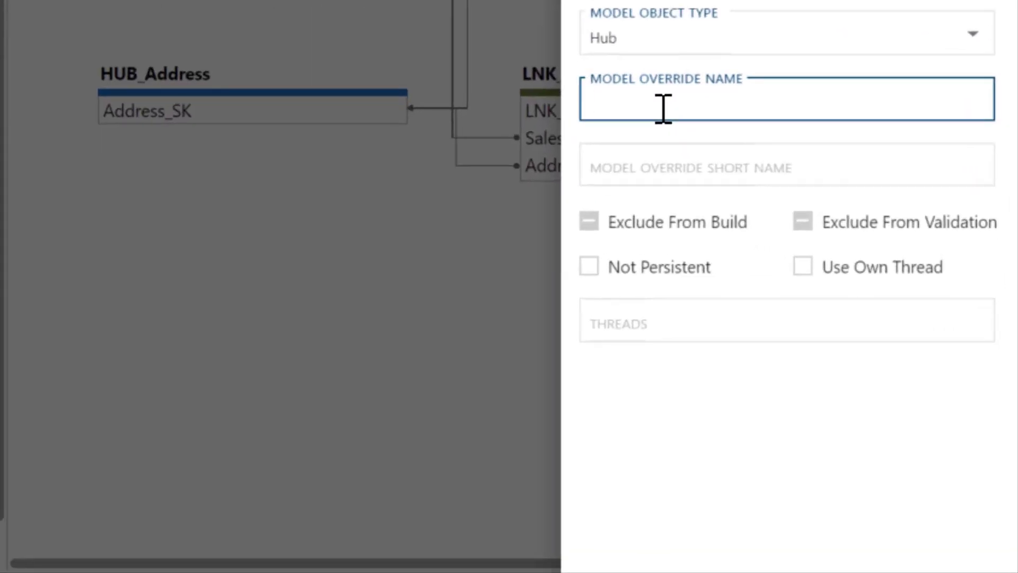
text(SalesOrd)
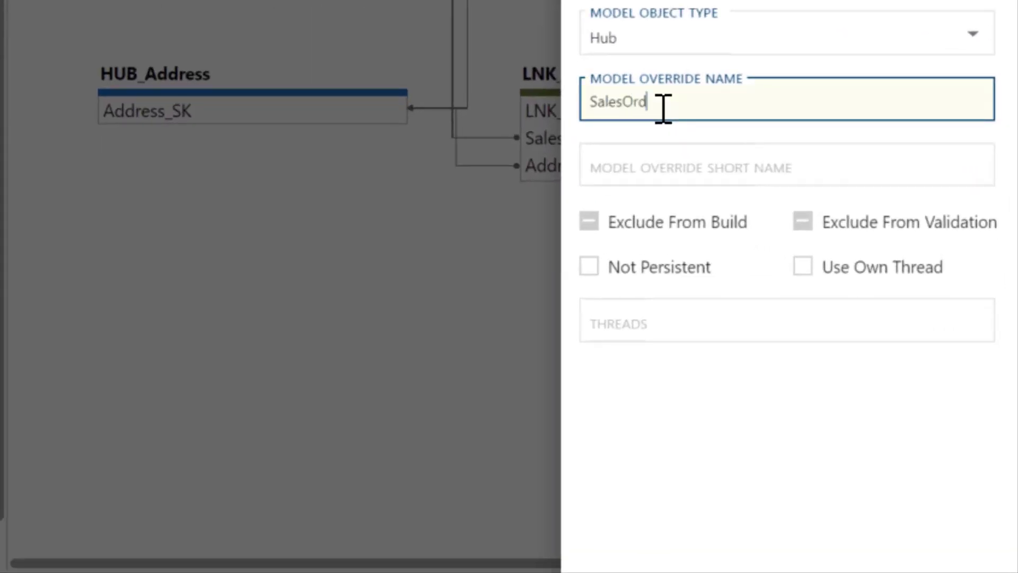
text(er)
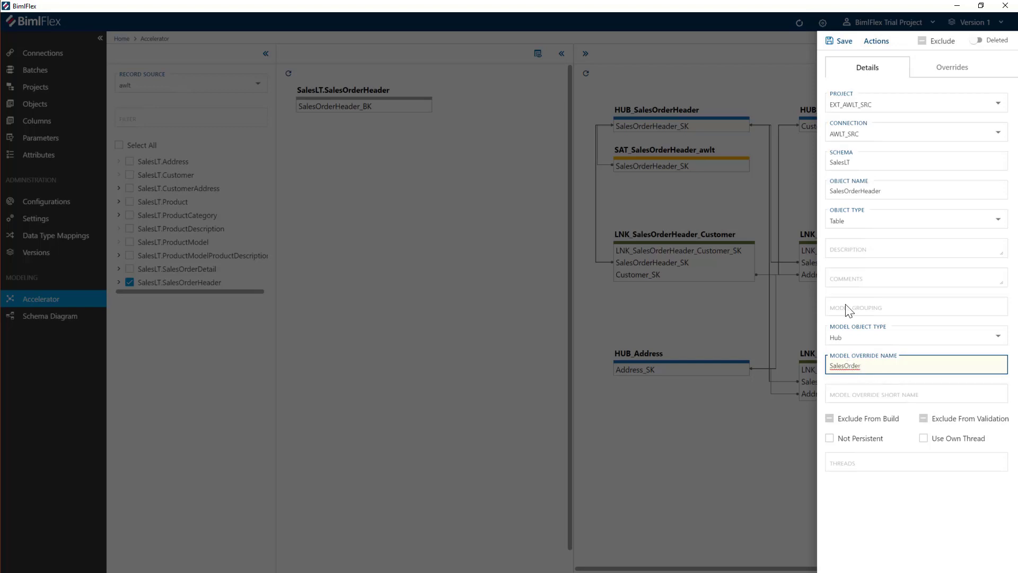
click(844, 42)
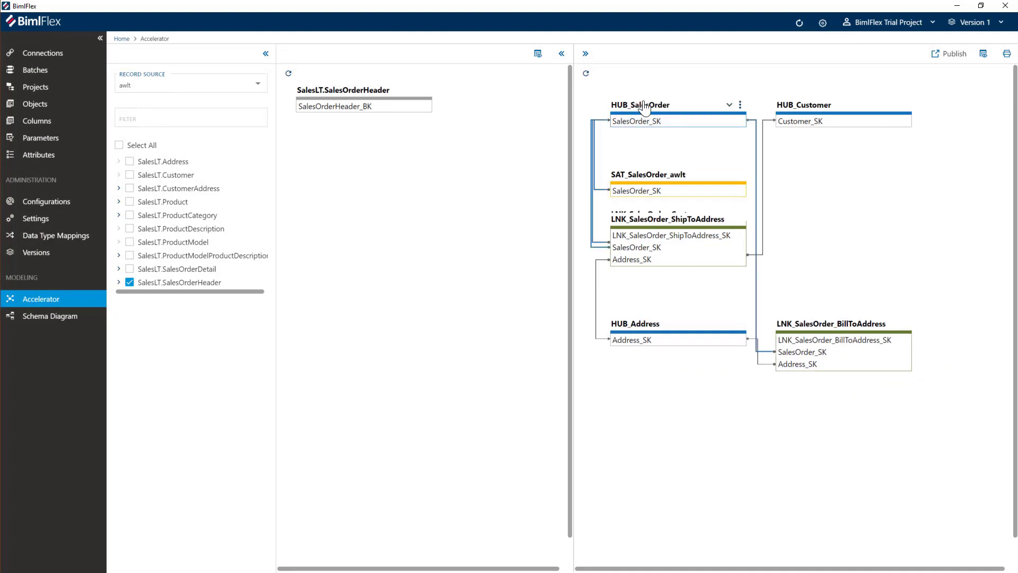
click(586, 73)
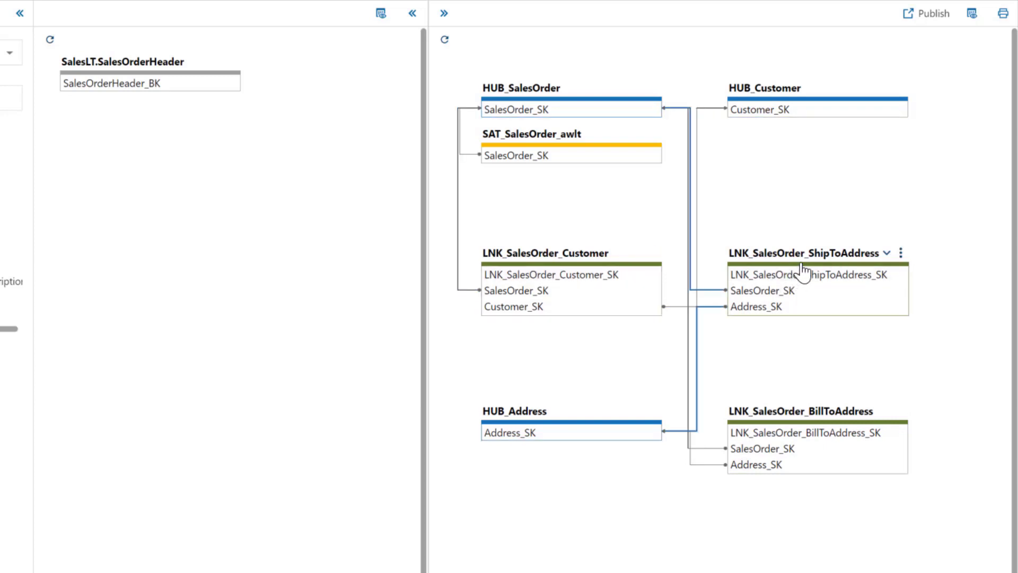
Step: Join LNK_SalesOrder_ShipToAddress with LNK_SalesOrder_Customer into a unit of work named SalesOrder and refresh the layout
drag(803, 272, 551, 269)
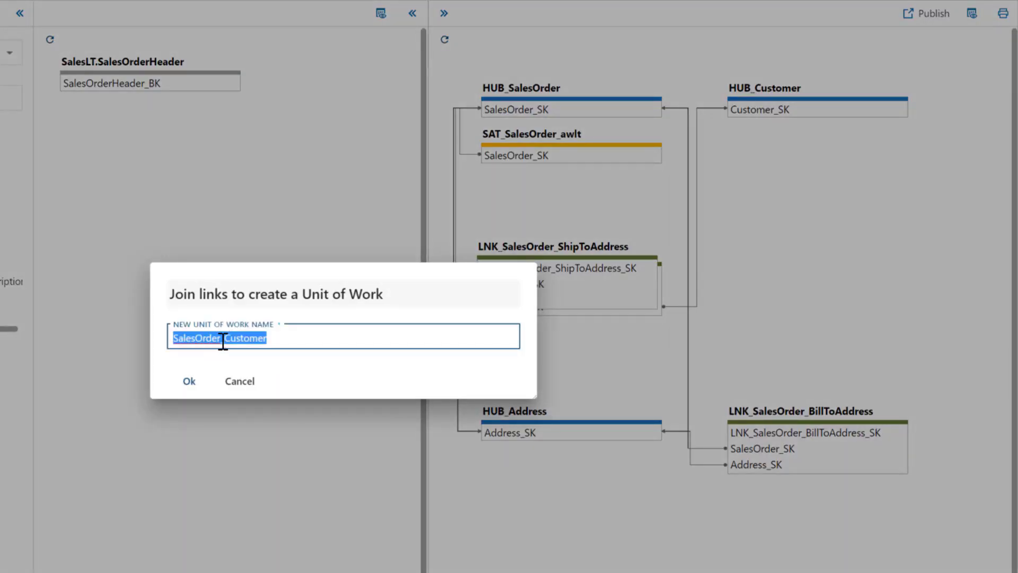
drag(223, 342, 348, 359)
key(BackSpace)
click(188, 382)
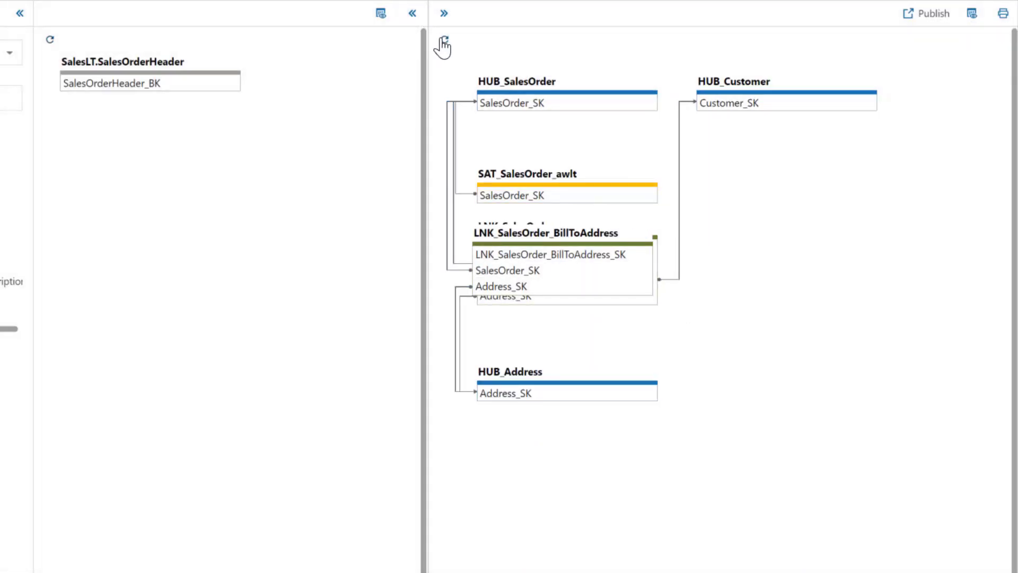
click(443, 40)
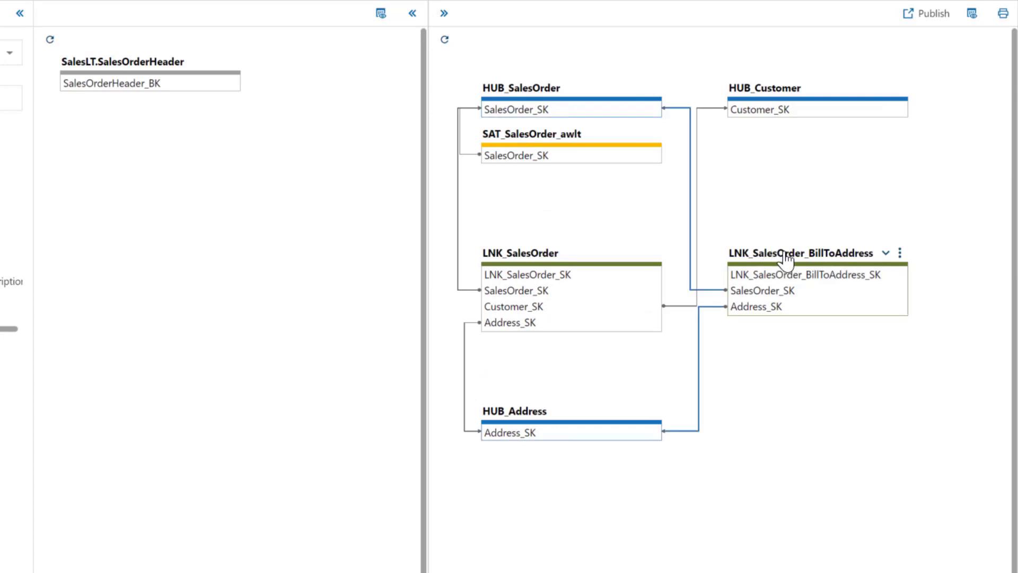
Step: Join LNK_SalesOrder_BillToAddress to LNK_SalesOrder, keeping the unit of work name SalesOrder, and refresh the layout
drag(786, 259, 530, 386)
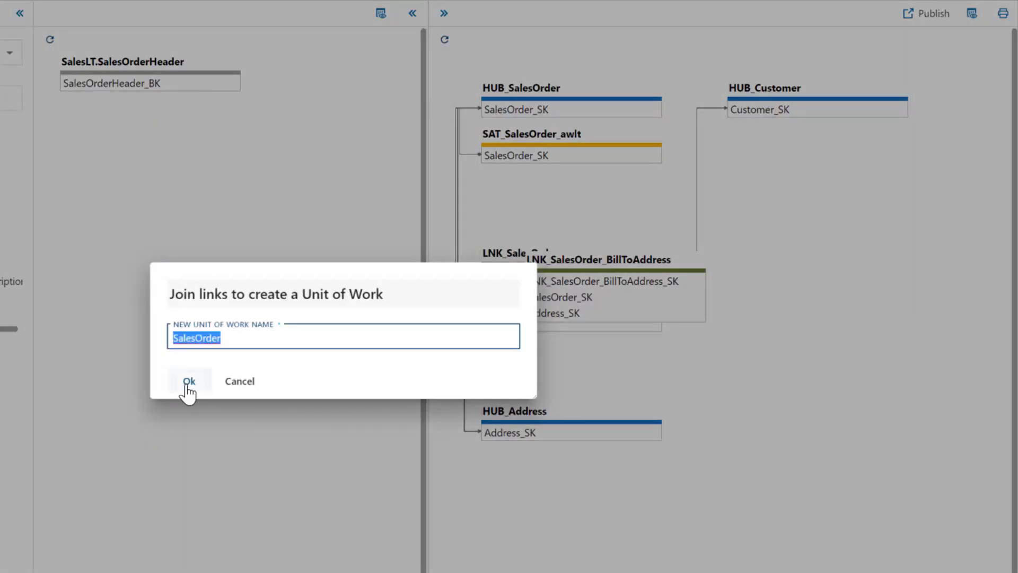
click(189, 381)
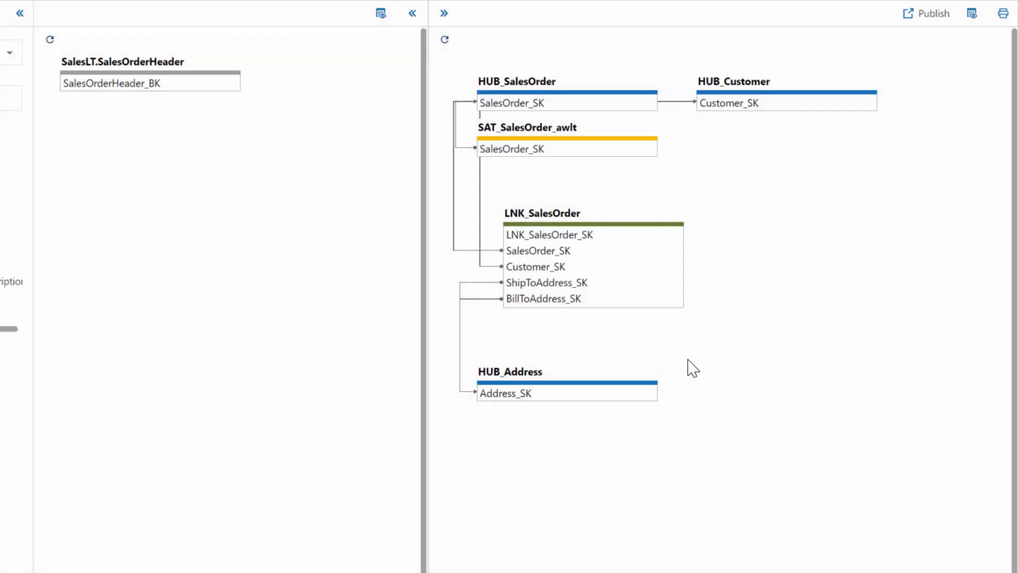
click(444, 39)
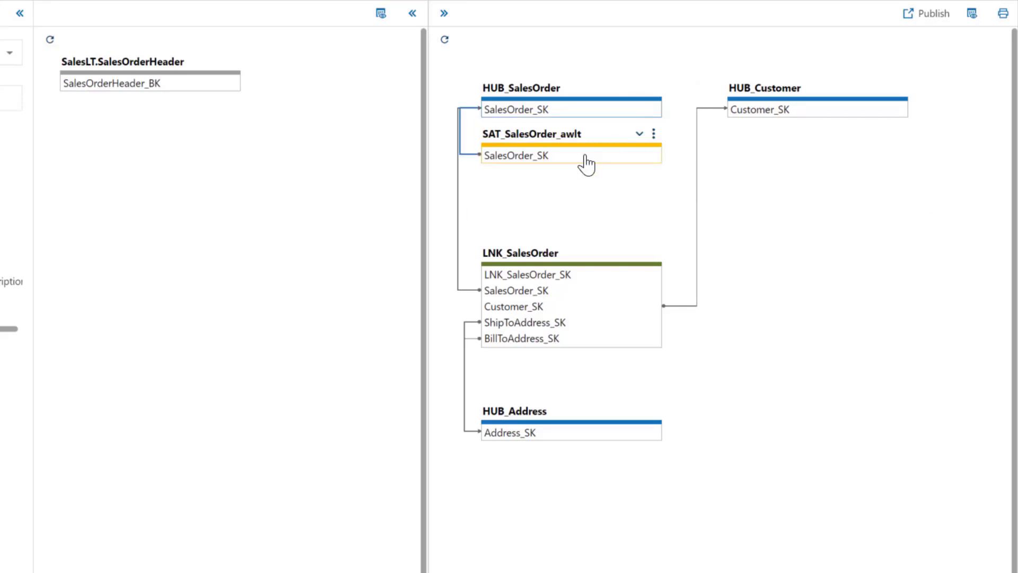
Step: Split BillToAddress_SK out of LNK_SalesOrder and rejoin the resulting link under the unit of work name SalesOrder
click(538, 341)
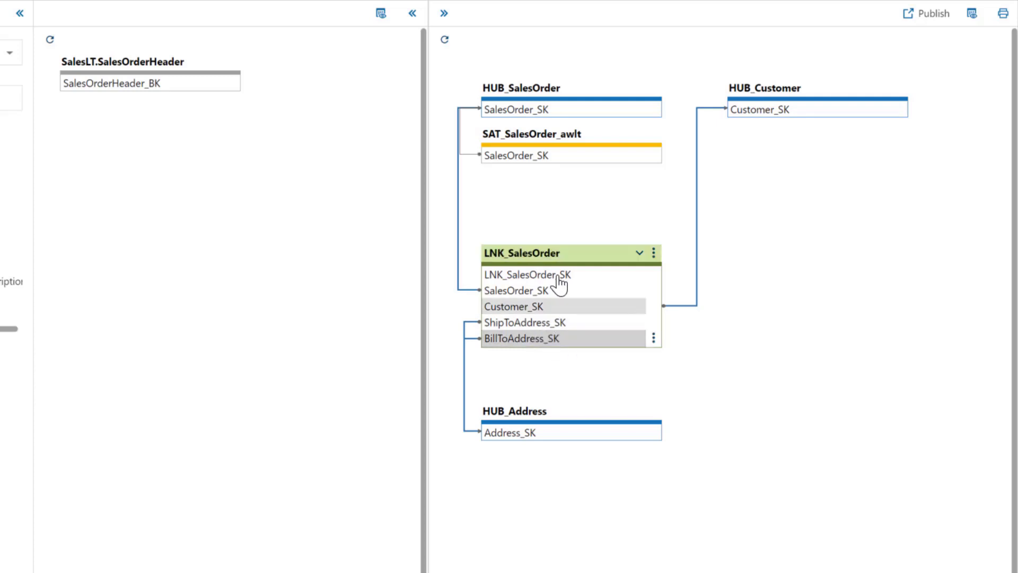
click(653, 339)
click(738, 346)
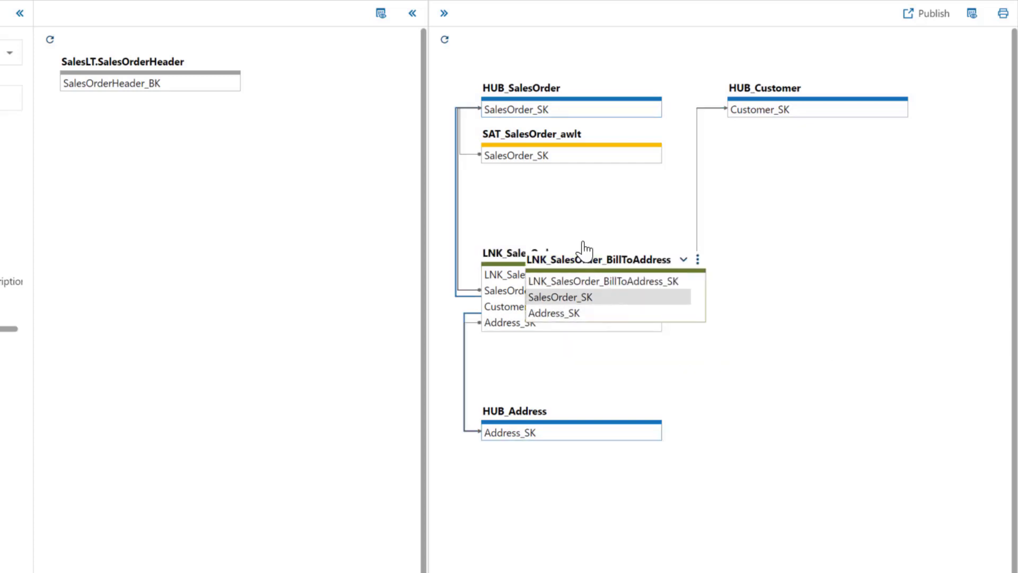
click(451, 44)
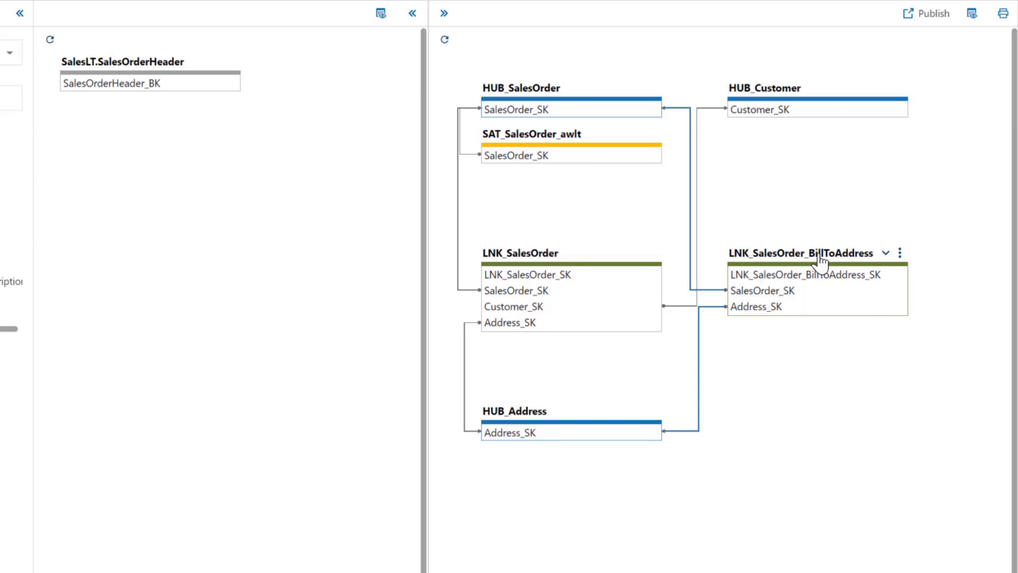
drag(811, 275, 580, 271)
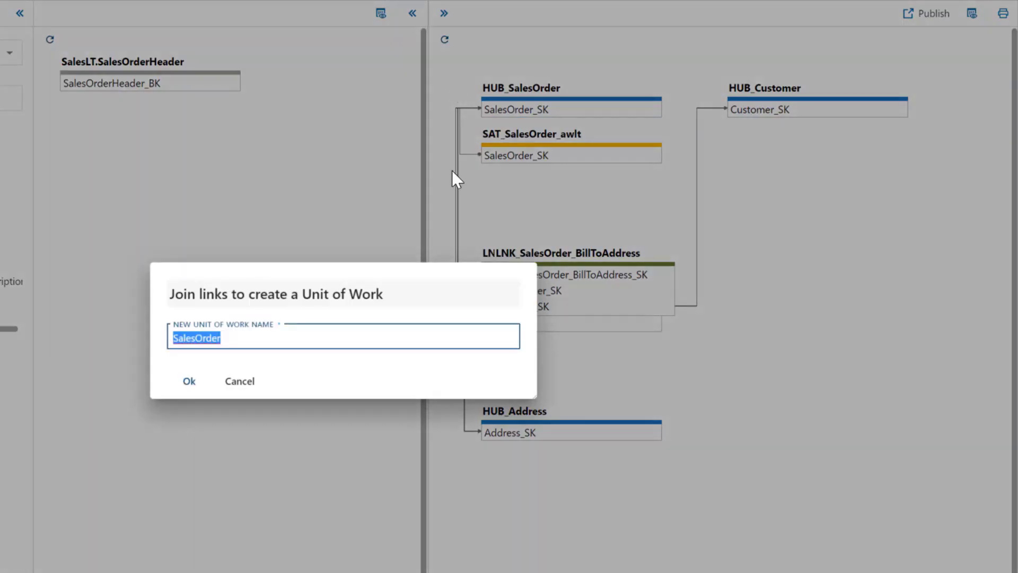
click(175, 381)
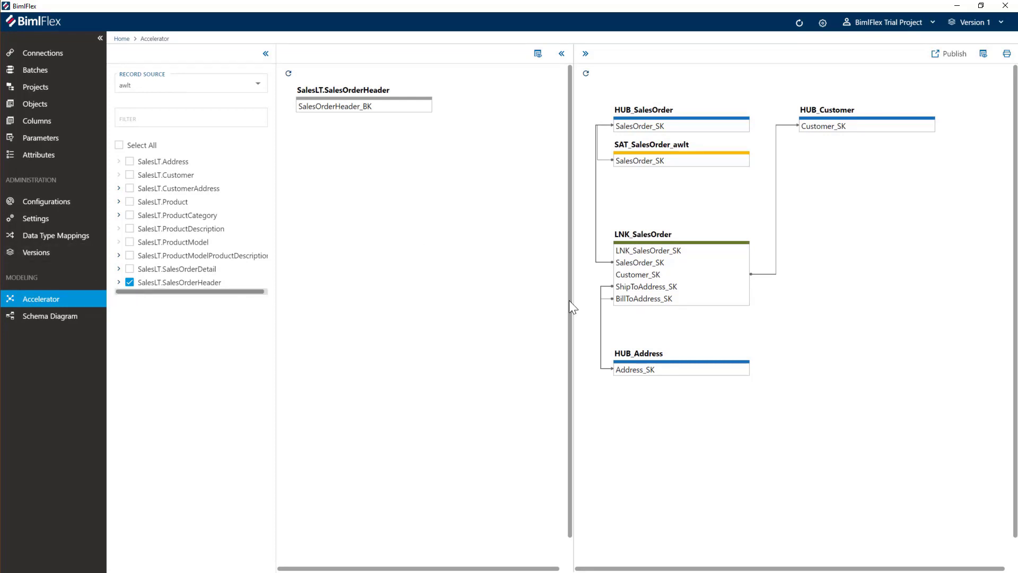
Step: Show SalesLT.SalesOrderDetail instead of SalesLT.SalesOrderHeader, set its model override name to SalesOrderLine and save it
click(129, 282)
click(129, 269)
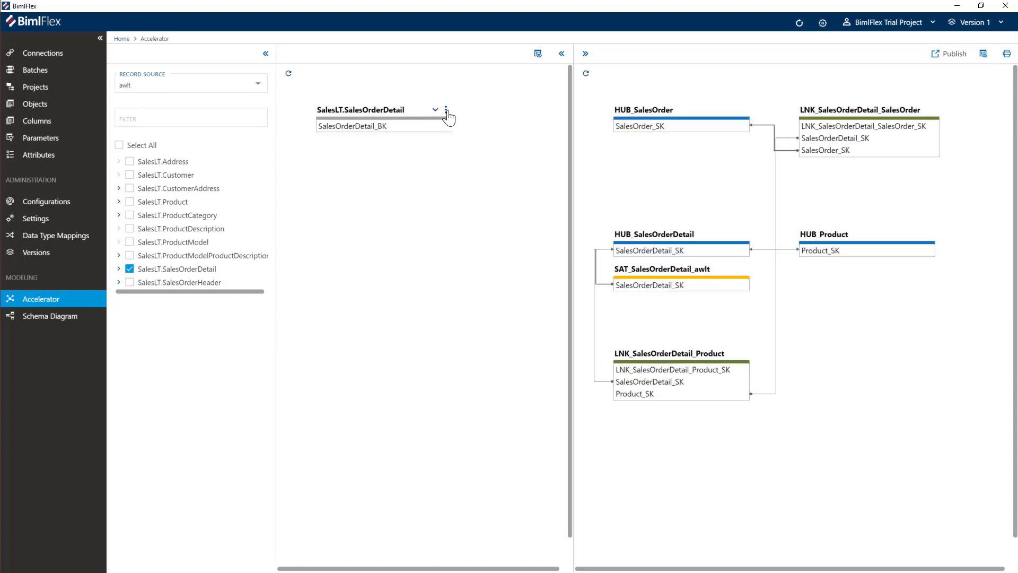
click(447, 111)
click(501, 127)
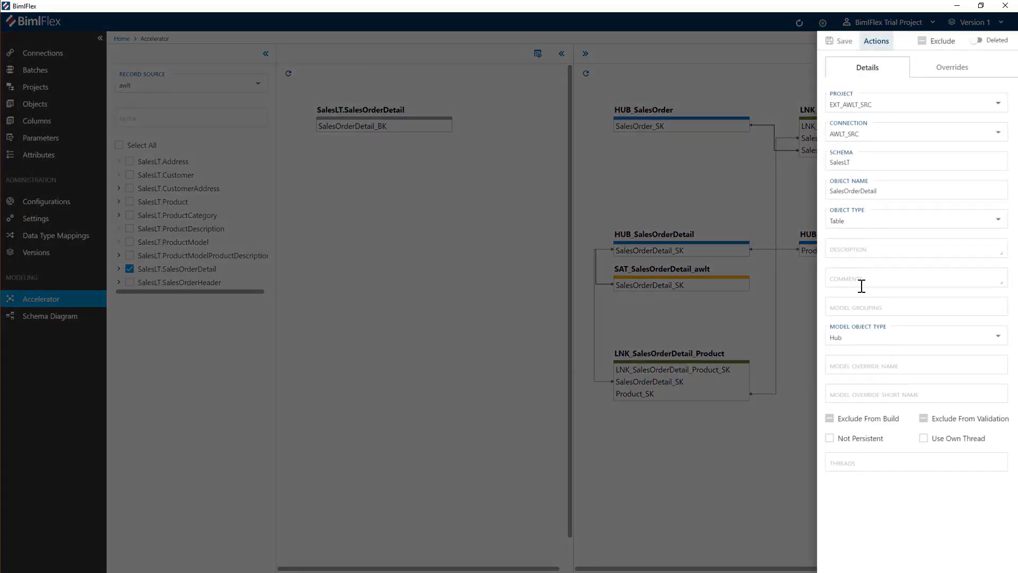
click(859, 366)
text(SalesOrderLine)
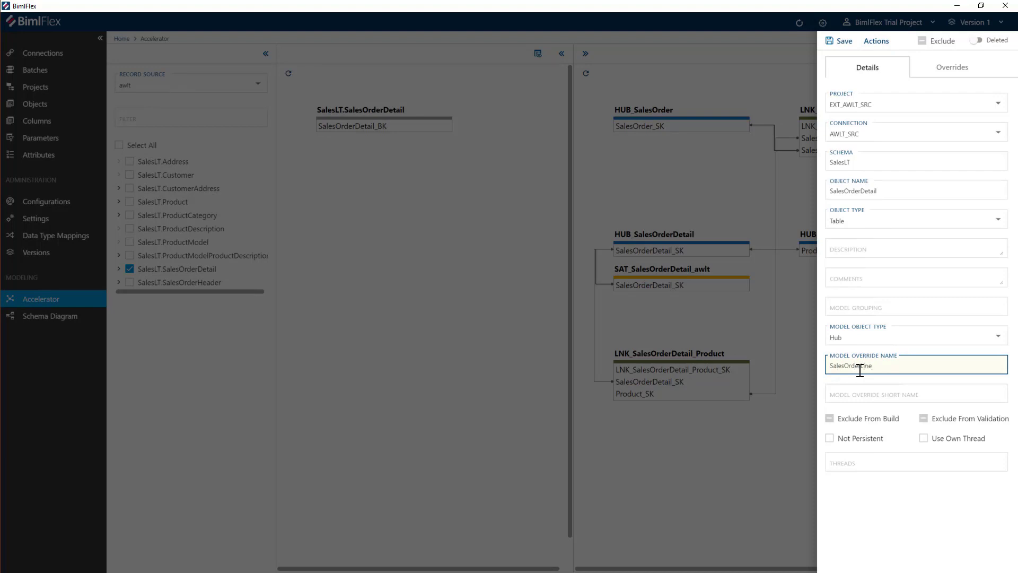
click(842, 42)
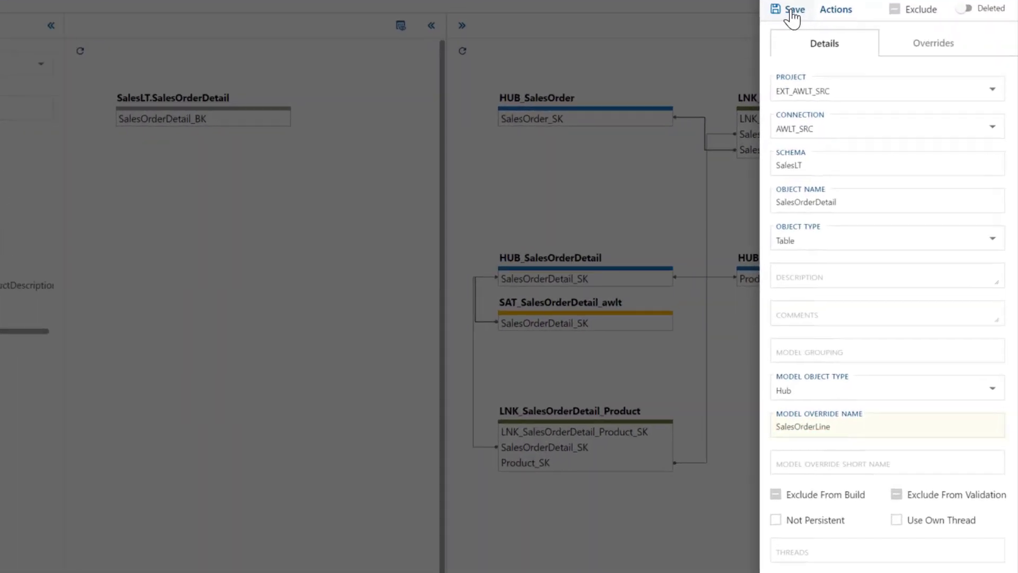
click(792, 9)
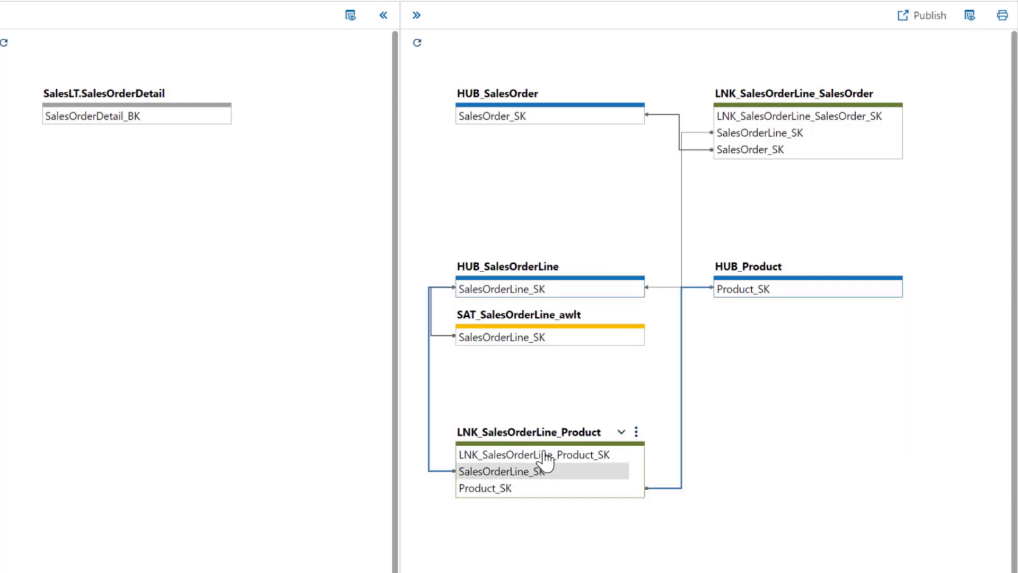
Step: Join LNK_SalesOrderLine_Product with LNK_SalesOrderLine_SalesOrder into a unit of work named SalesOrderLine and refresh the layout
drag(546, 445, 832, 106)
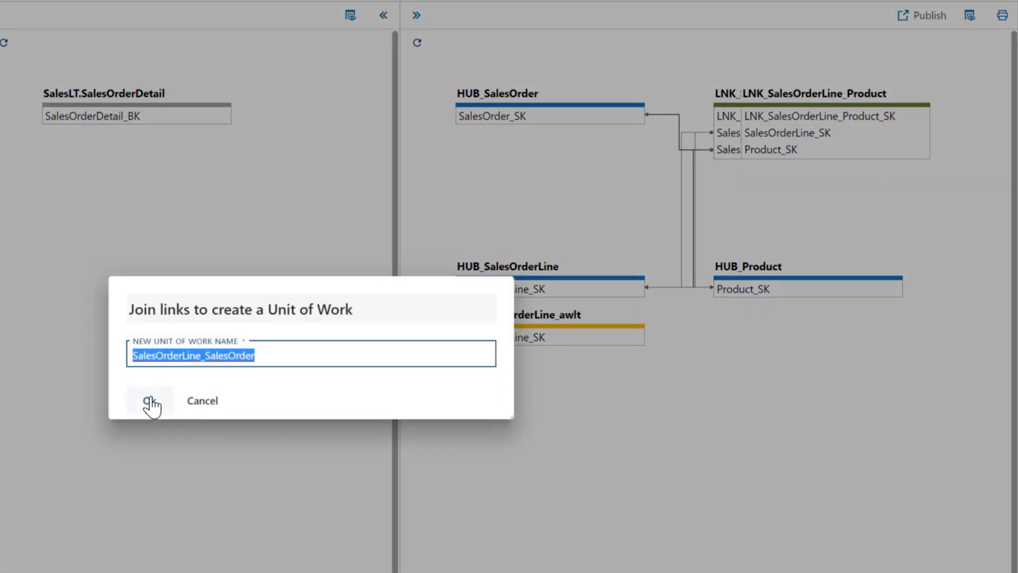
click(207, 356)
drag(202, 356, 317, 372)
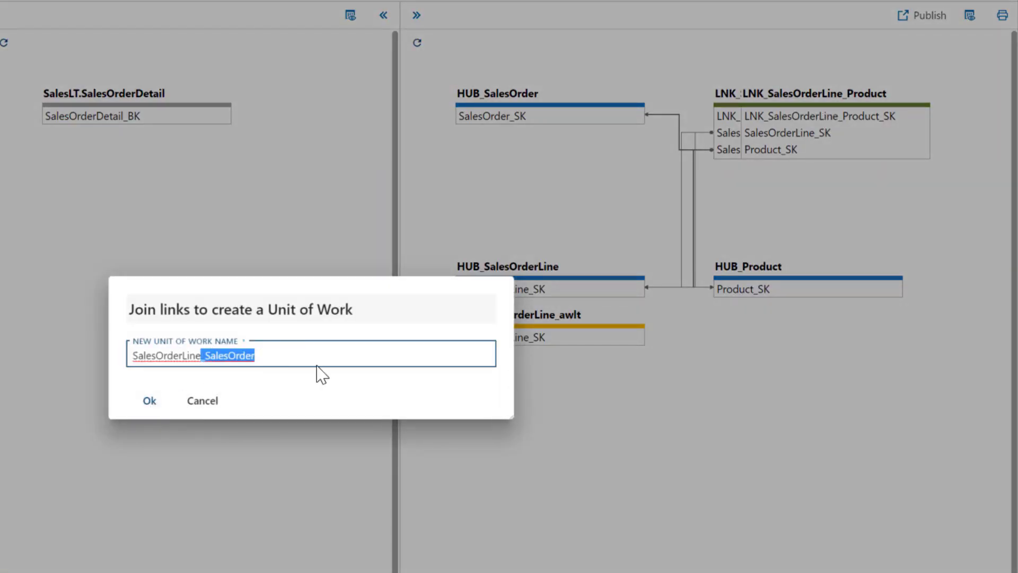
key(BackSpace)
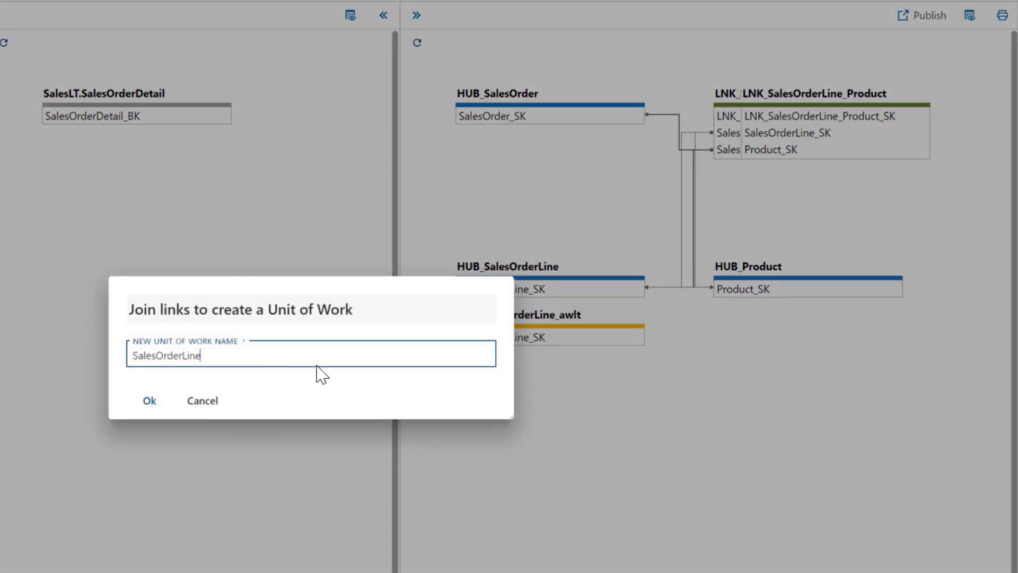
click(152, 401)
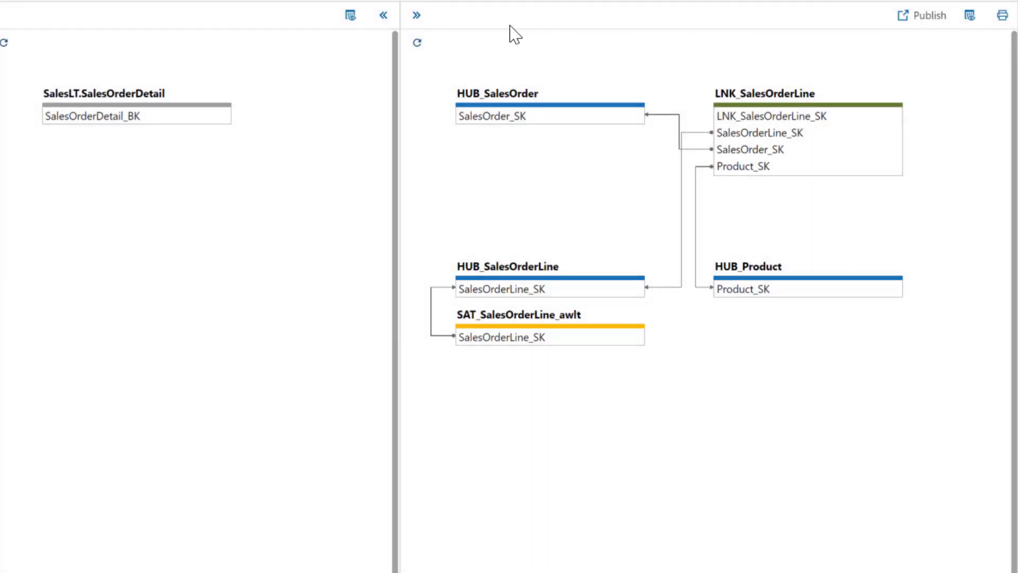
click(418, 42)
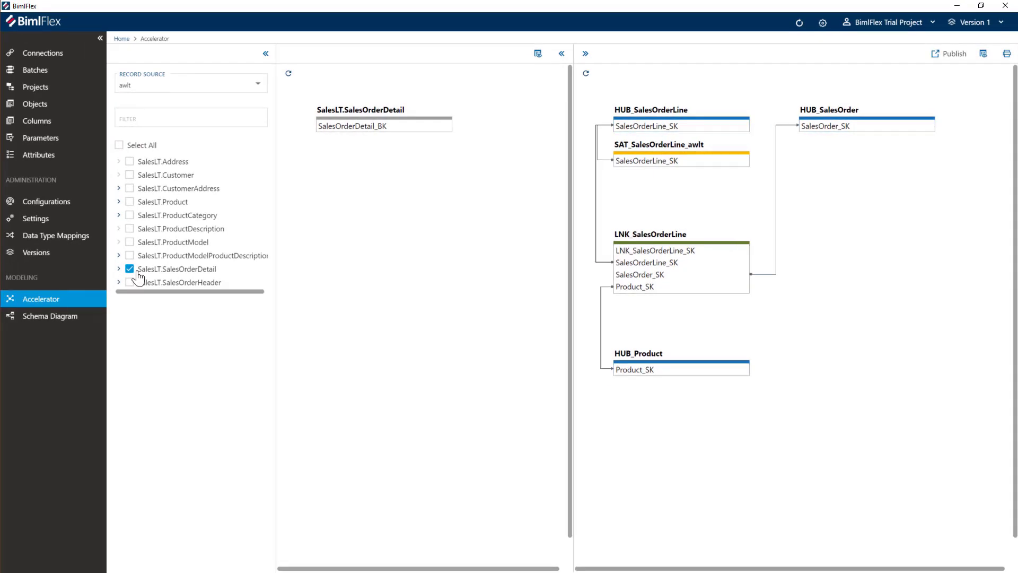
Step: Show only SalesLT.Customer with all columns in the Data Vault preview, refresh the layout and hide the source model view
click(137, 272)
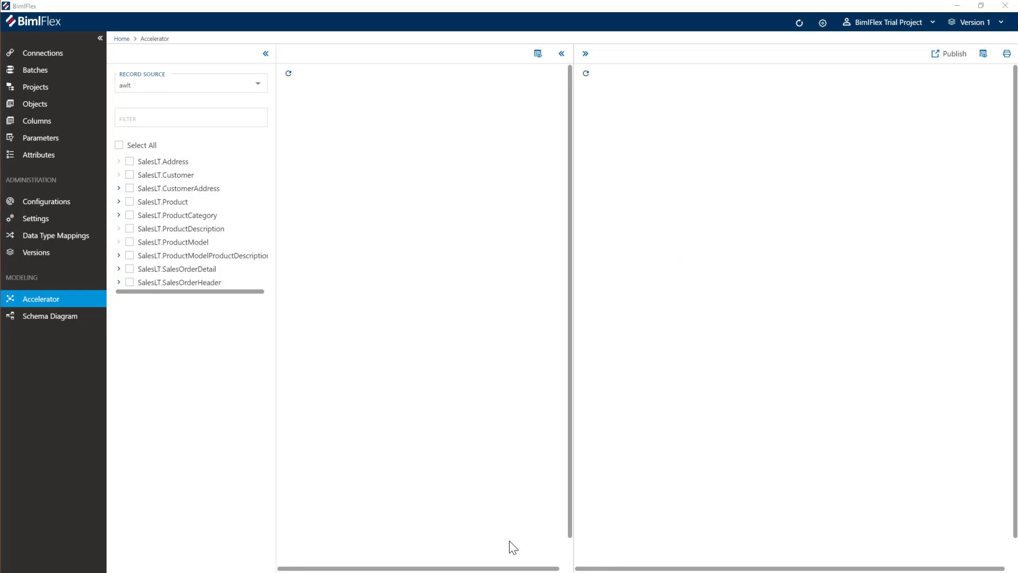
click(129, 175)
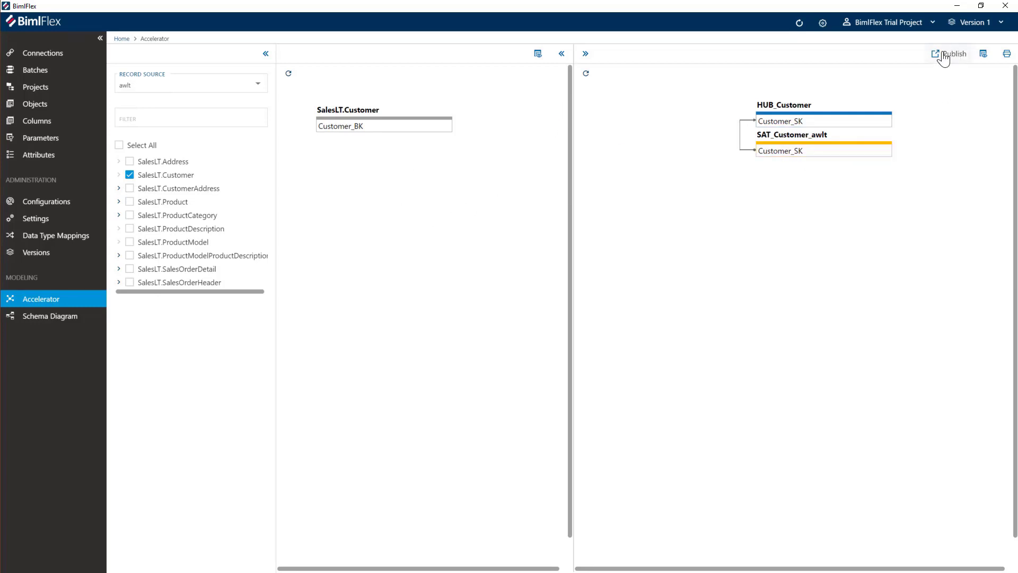
click(984, 54)
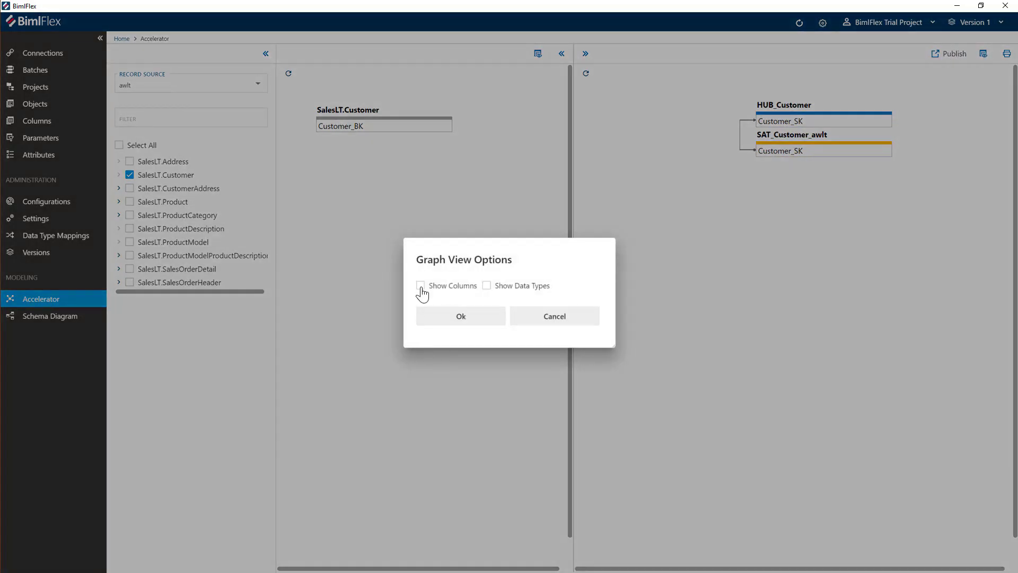
click(421, 288)
click(461, 318)
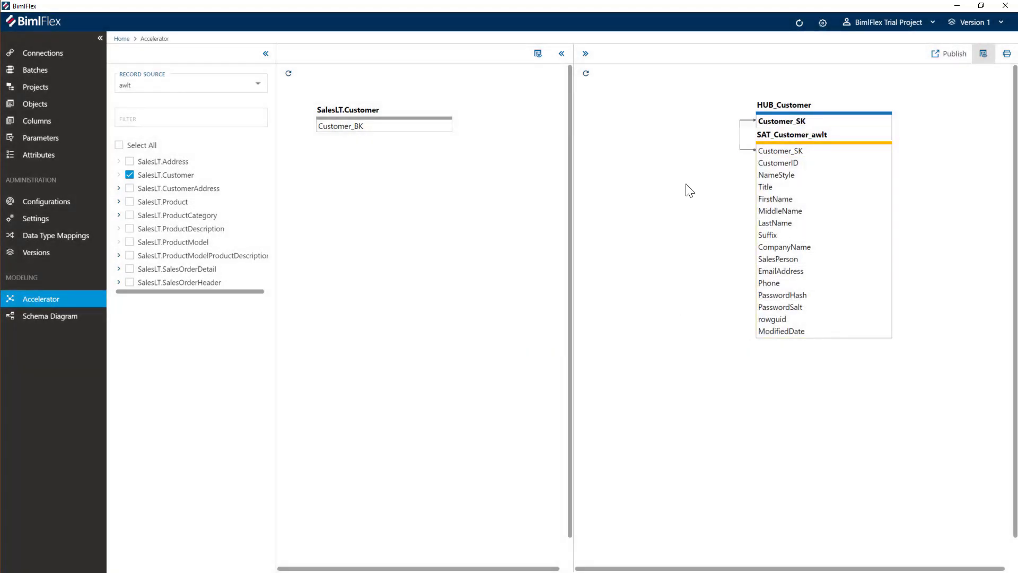
click(586, 73)
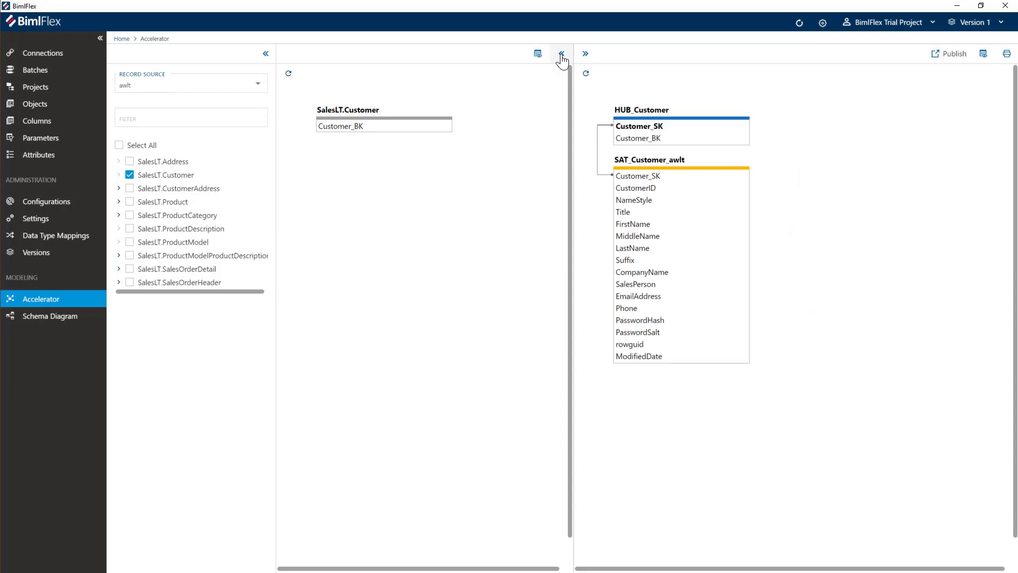
click(561, 54)
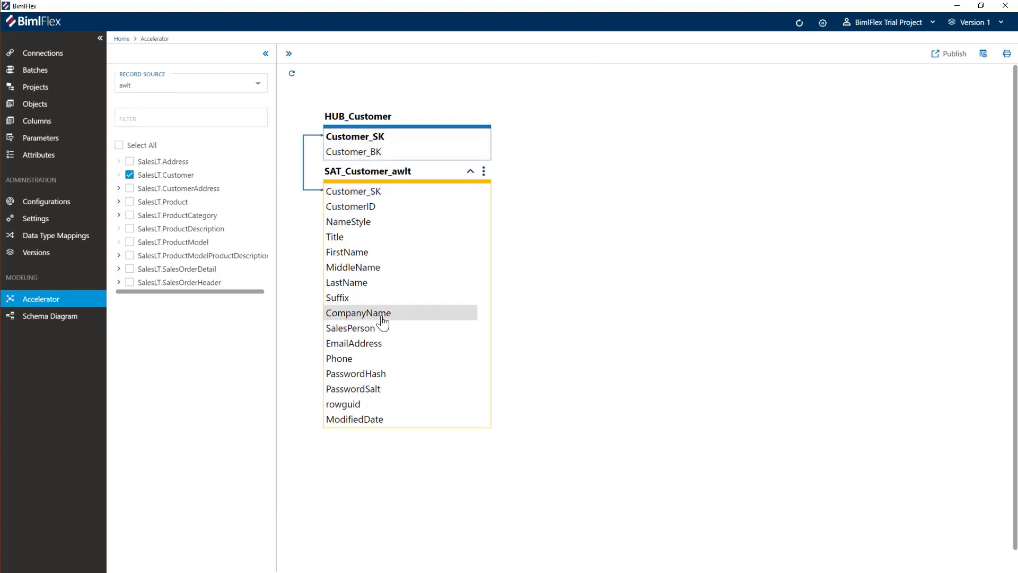
Step: Split PasswordHash and PasswordSalt from SAT_Customer_awlt into a new satellite named Password, and exclude rowguid from SAT_Customer_awlt
click(372, 376)
ctrl+click(374, 391)
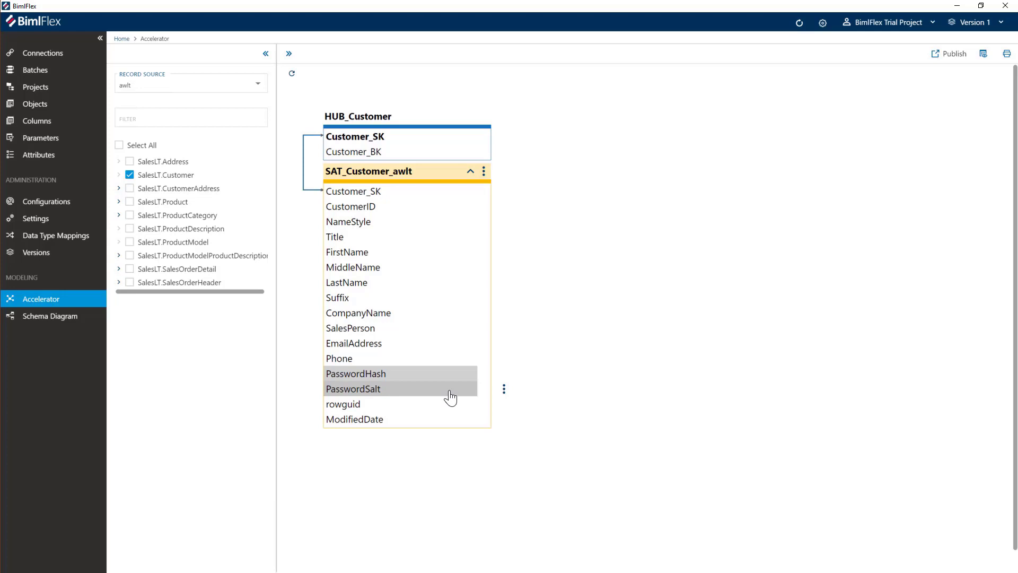
click(504, 391)
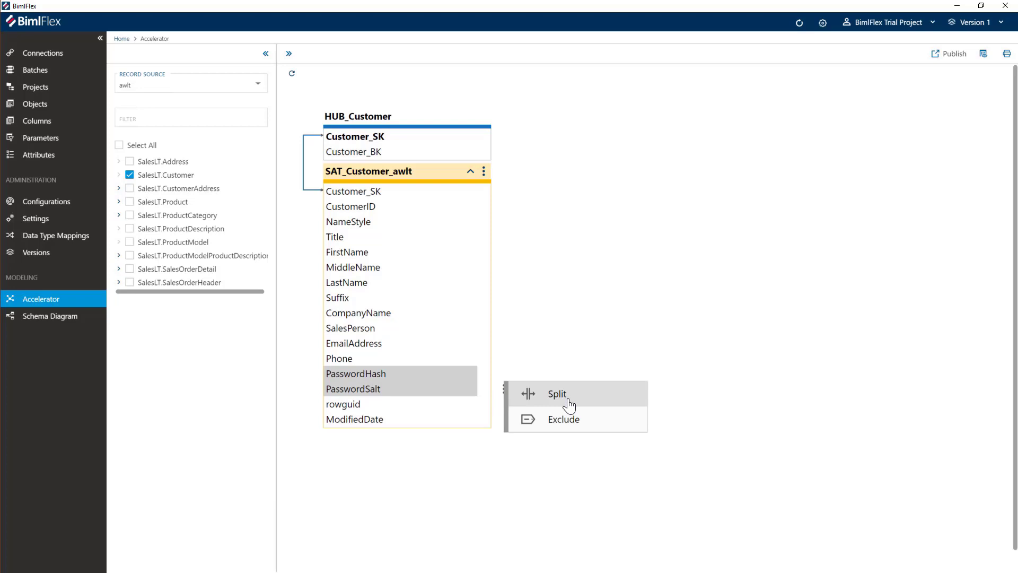
click(531, 403)
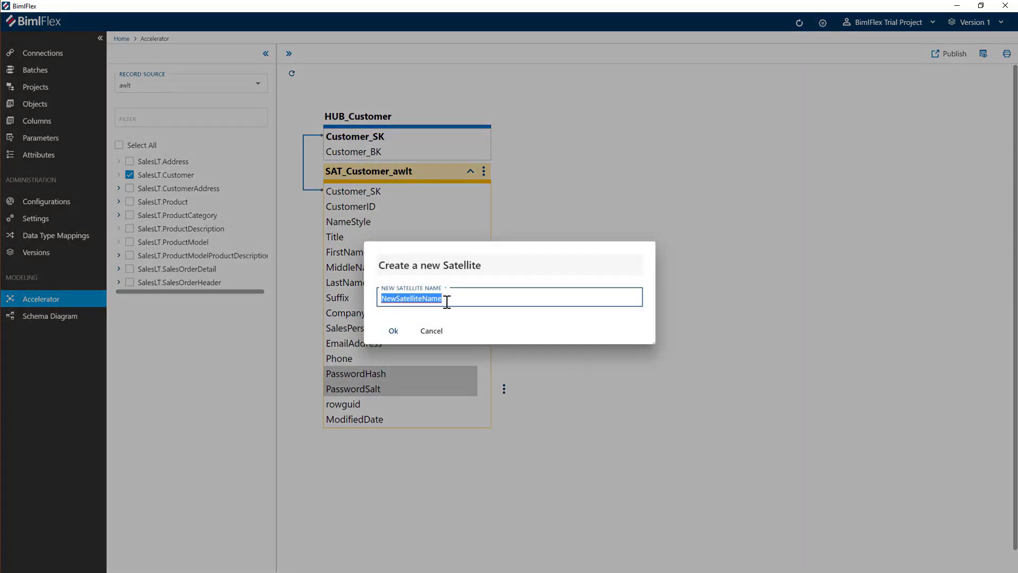
text(Password)
click(390, 325)
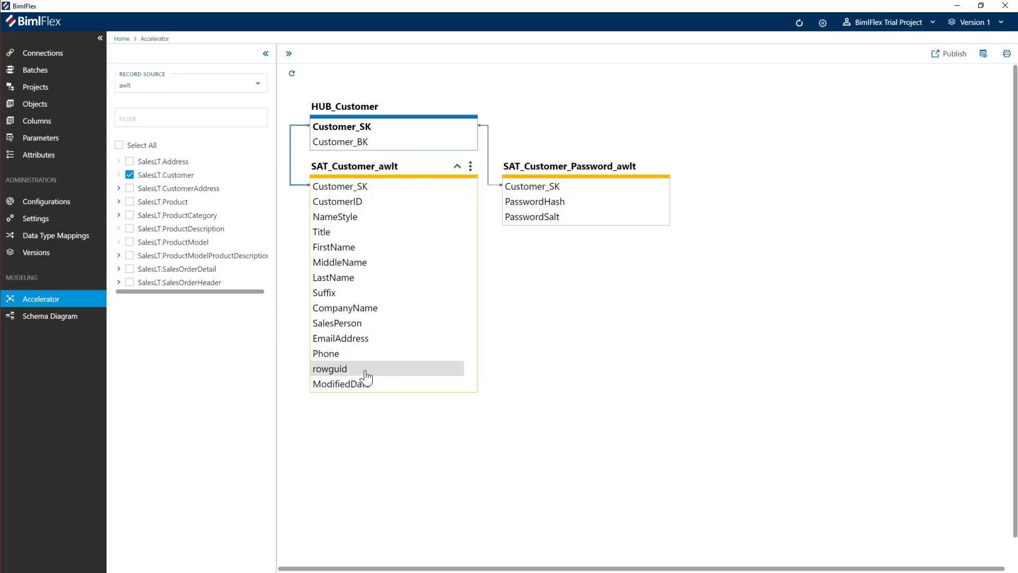
click(470, 373)
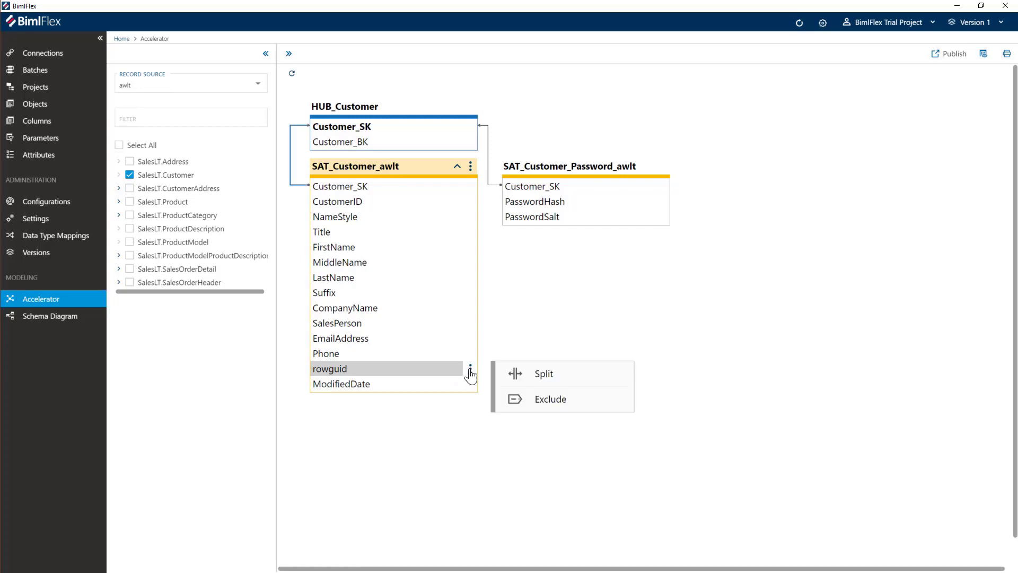
click(560, 404)
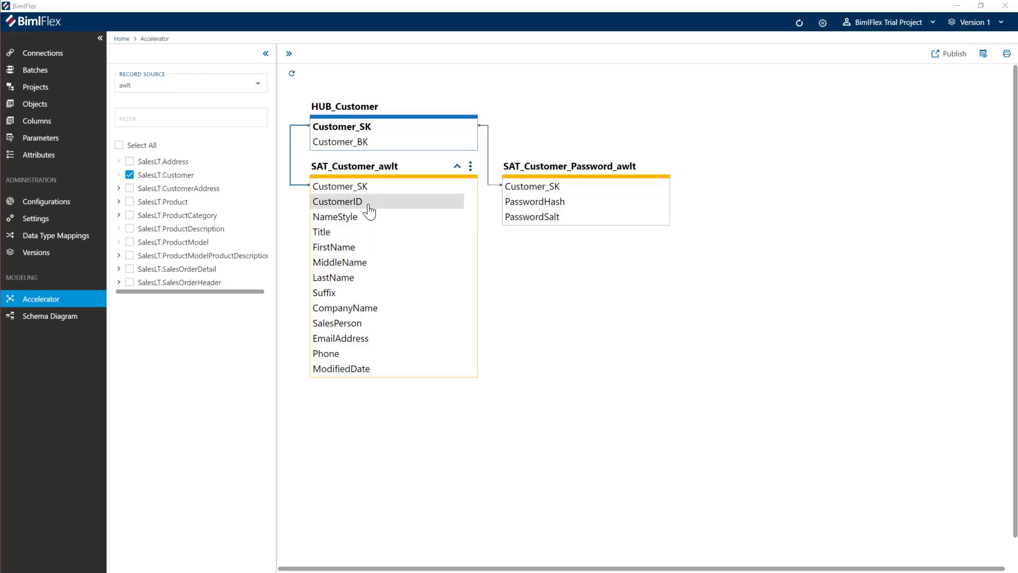
Step: Split NameStyle, CompanyName, SalesPerson, EmailAddress, Phone and ModifiedDate from SAT_Customer_awlt into a new satellite named Details
drag(347, 312, 382, 377)
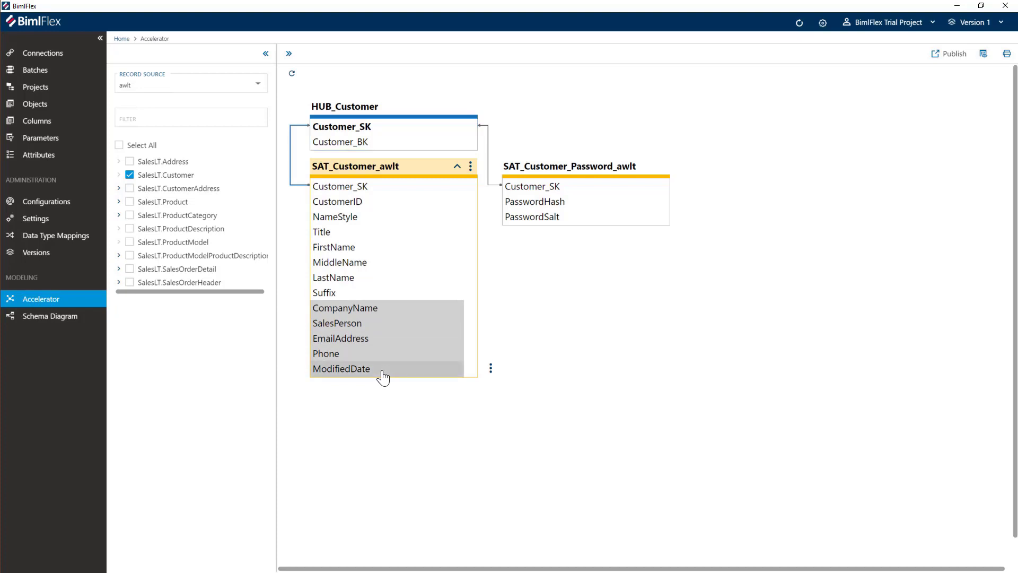
click(337, 223)
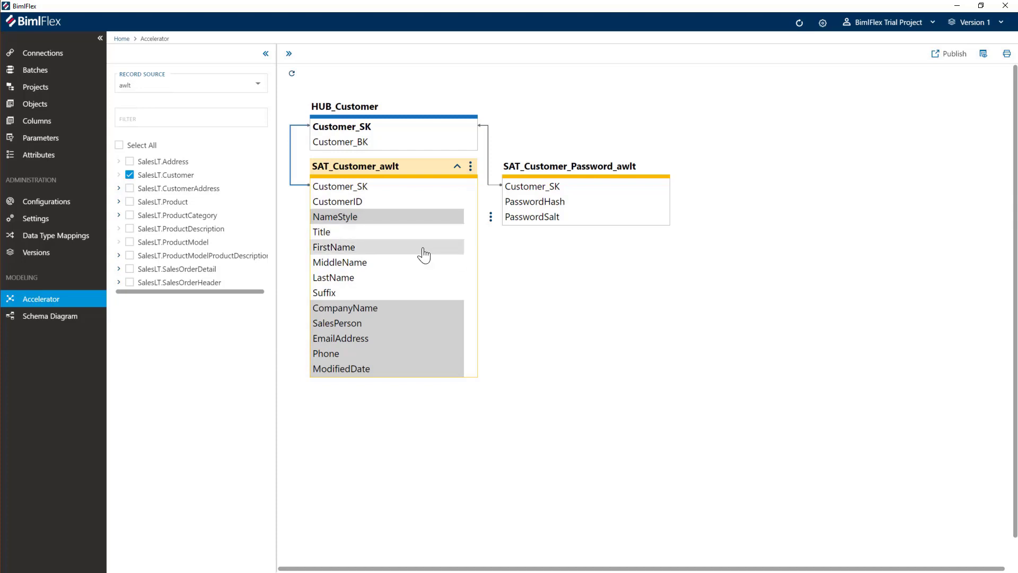
click(491, 218)
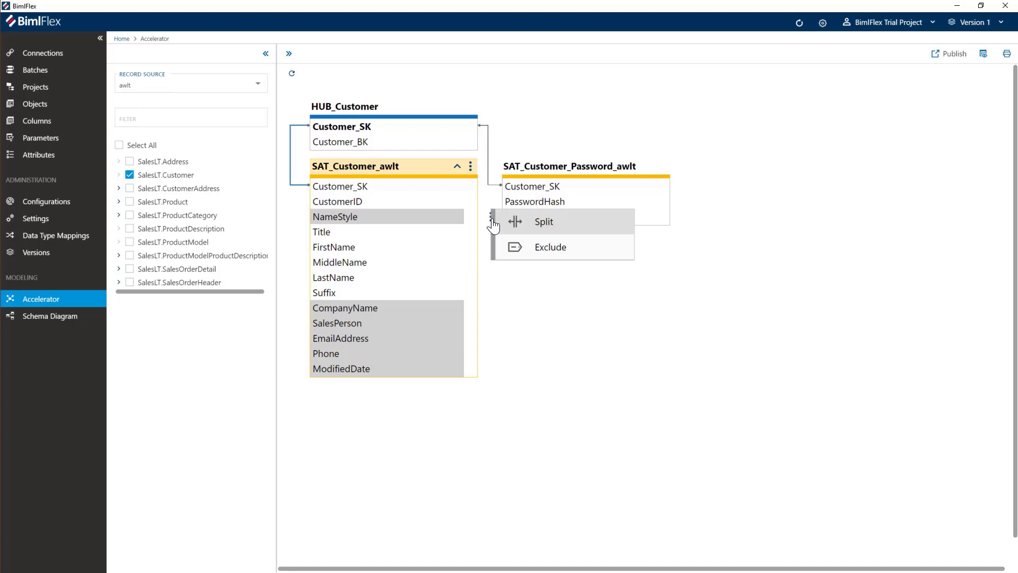
click(548, 222)
text(Details)
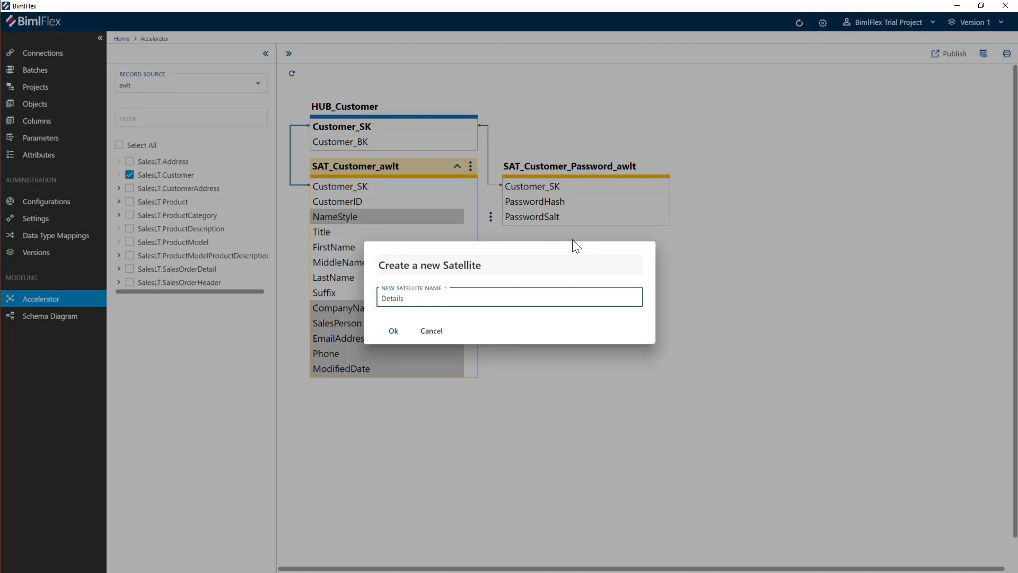
click(393, 338)
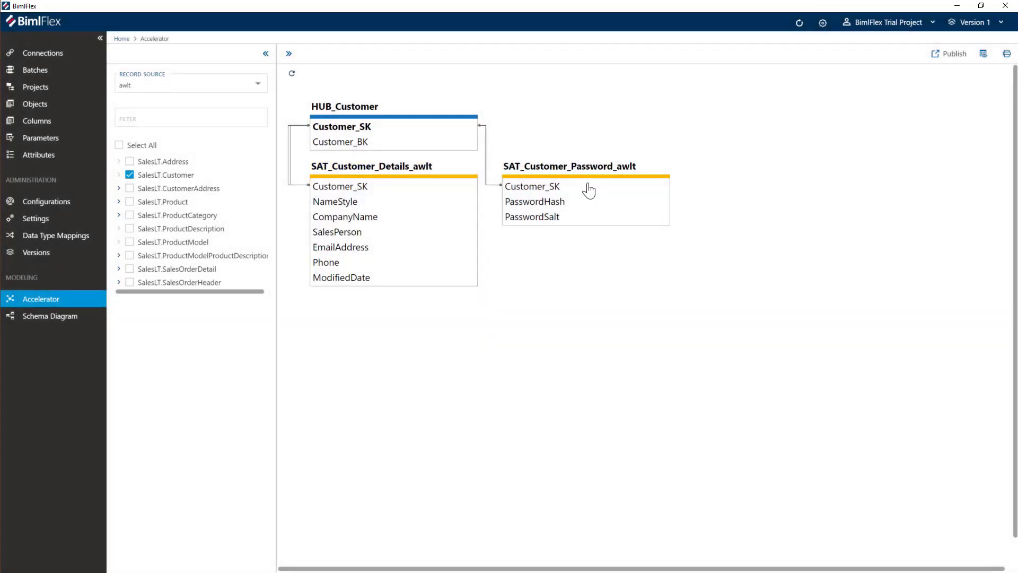
Step: Refresh the Data Vault layout, then place SAT_Customer_Details_awlt beside SAT_Customer_awlt and SAT_Customer_Password_awlt below it
click(291, 74)
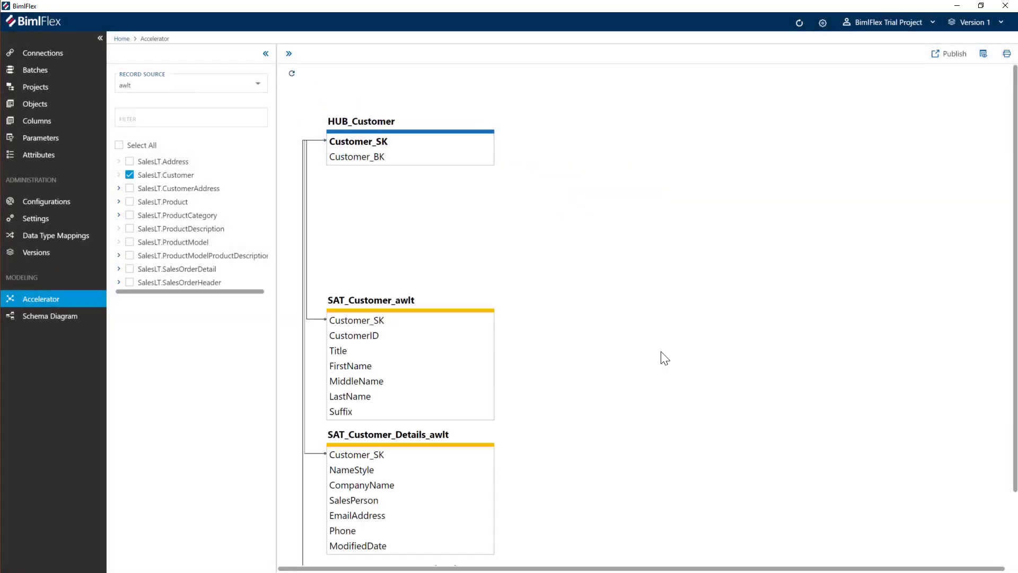
scroll(552, 314, down, 1)
drag(438, 390, 695, 254)
drag(379, 515, 407, 397)
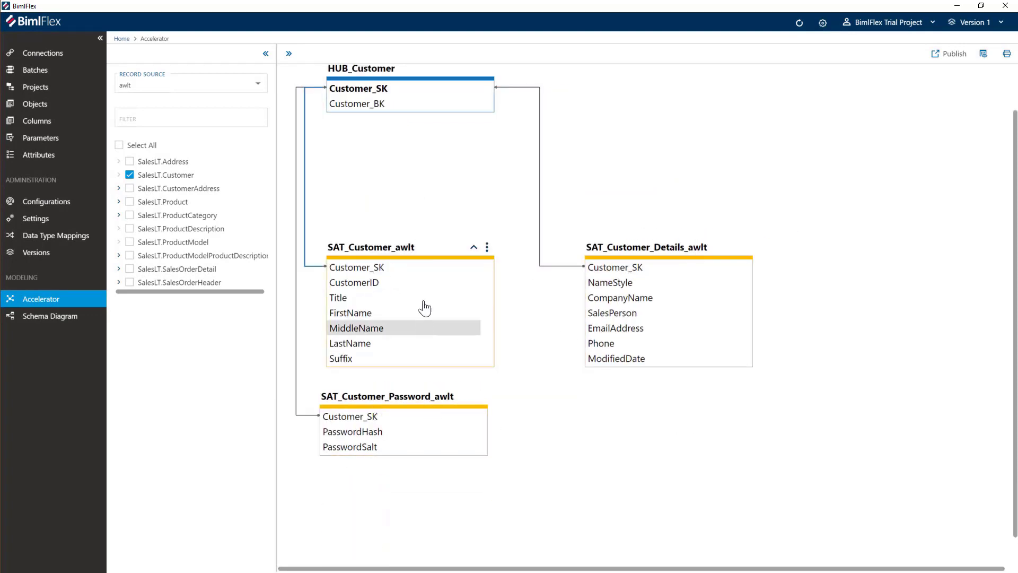
Step: Split CustomerID from SAT_Customer_awlt into a new satellite named BOK
scroll(376, 310, down, 1)
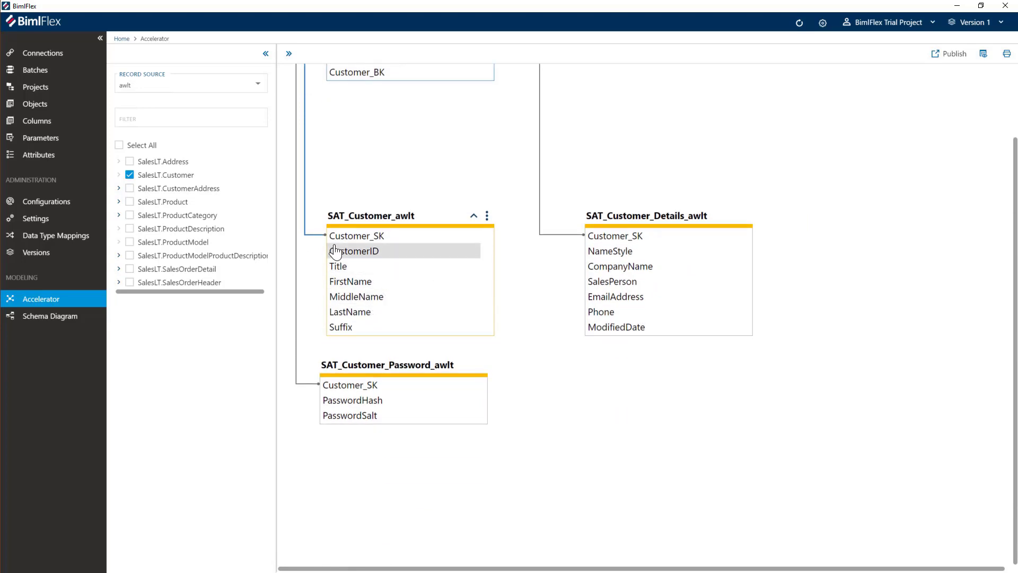
click(369, 255)
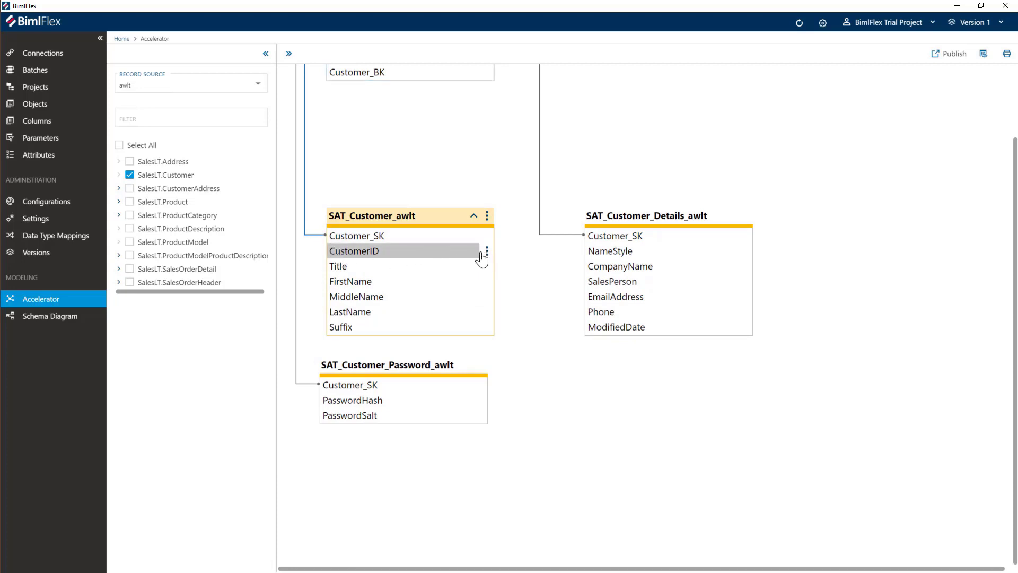
click(487, 252)
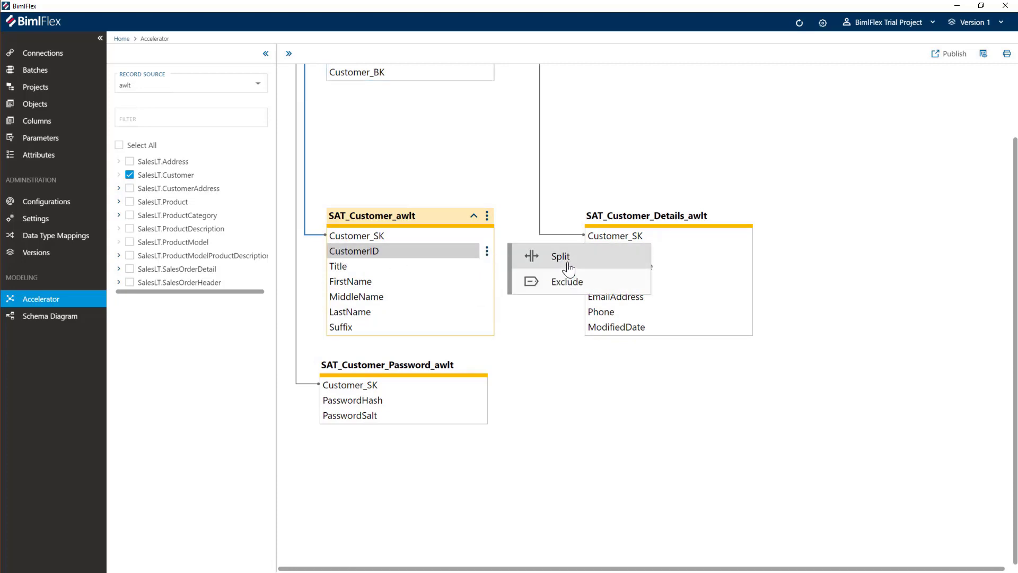
click(567, 264)
text(BOK)
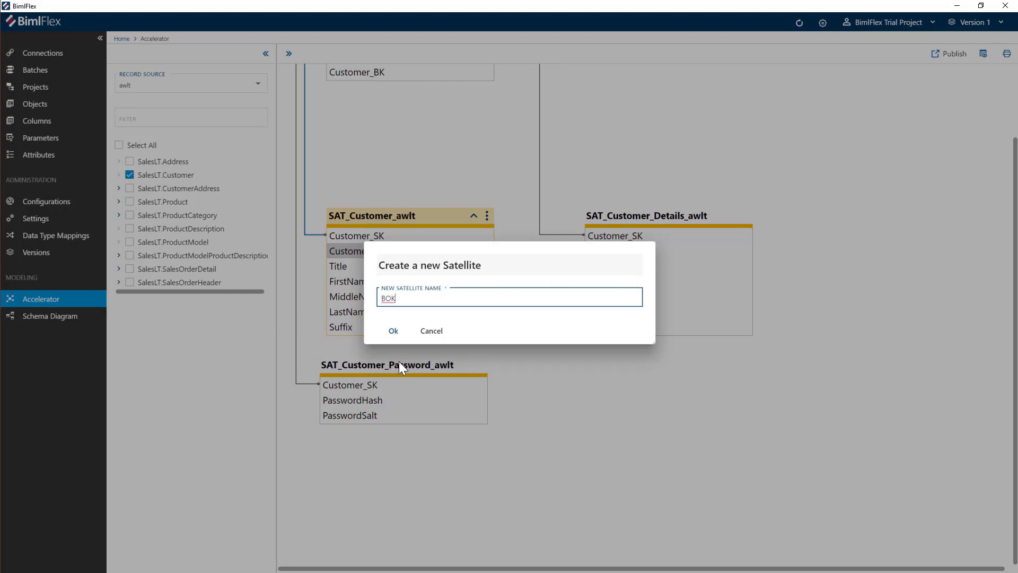
click(391, 331)
Step: Remove the record source from the name of SAT_Customer_awlt and refresh the Data Vault layout
scroll(409, 205, up, 3)
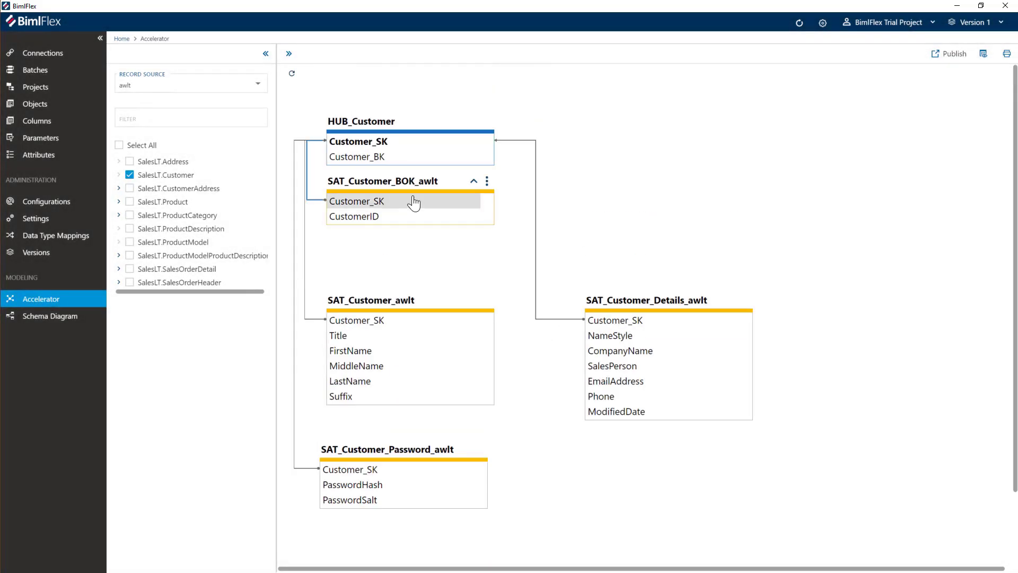
scroll(407, 179, down, 3)
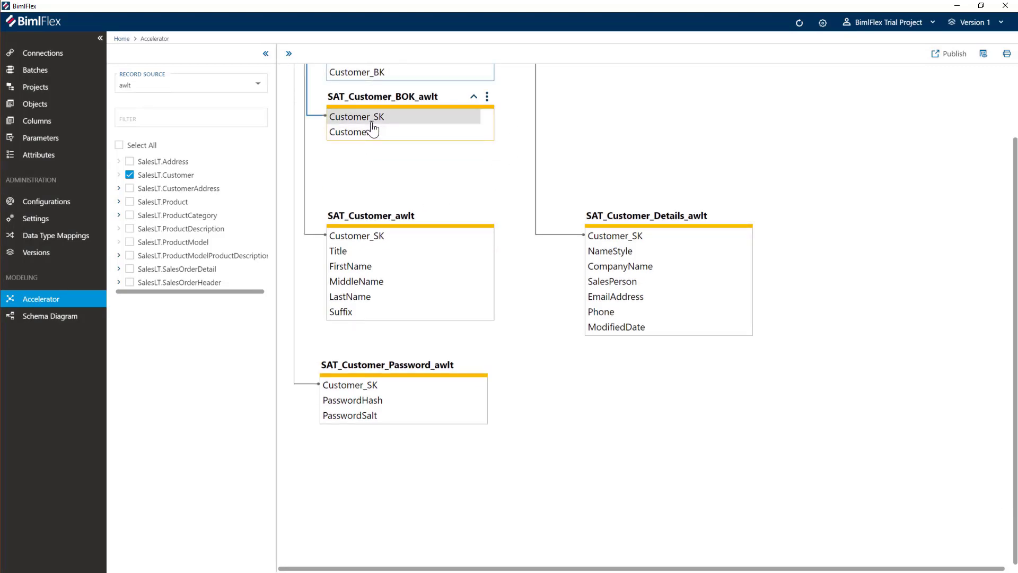
scroll(450, 185, up, 3)
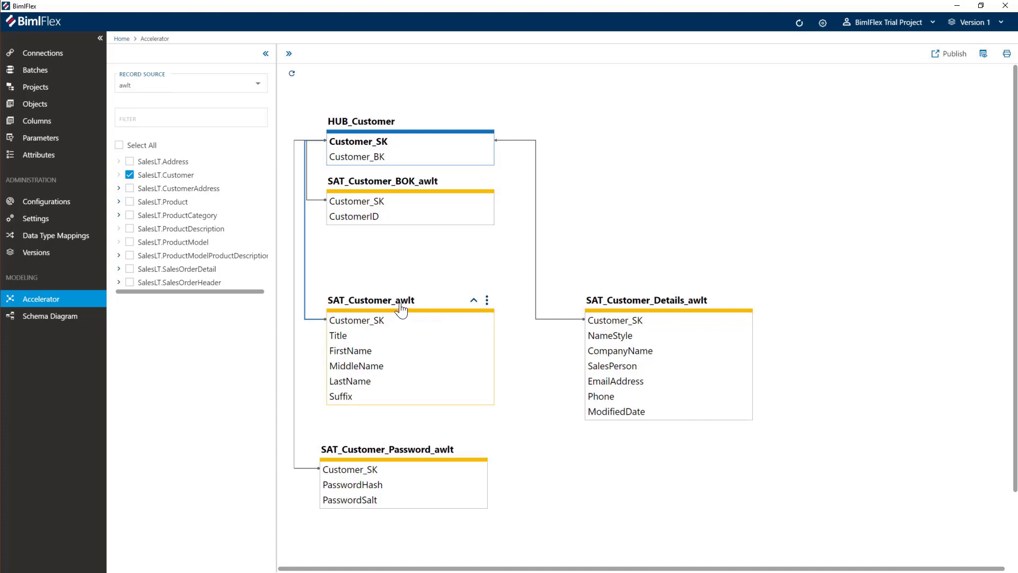
click(487, 301)
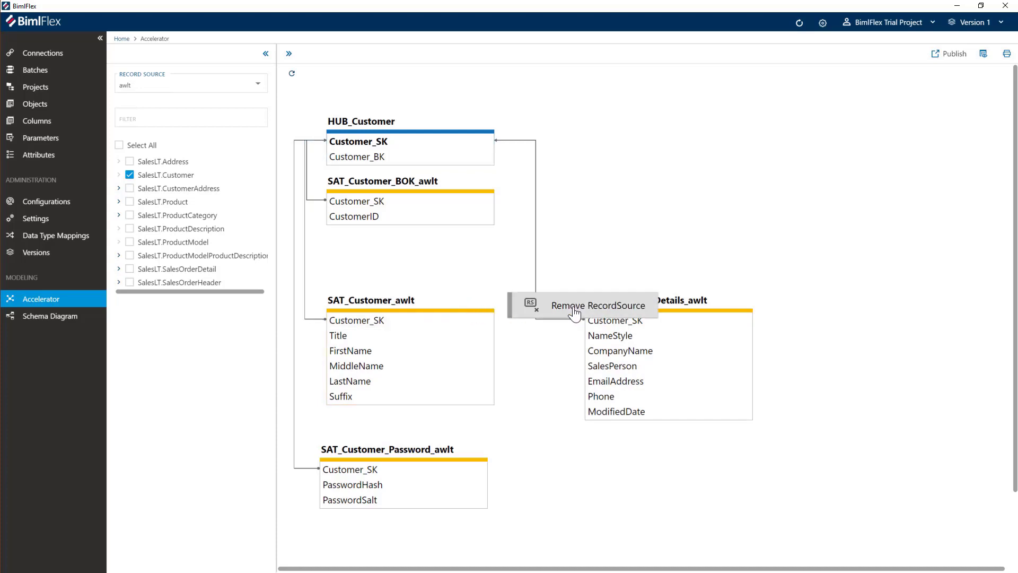
click(574, 311)
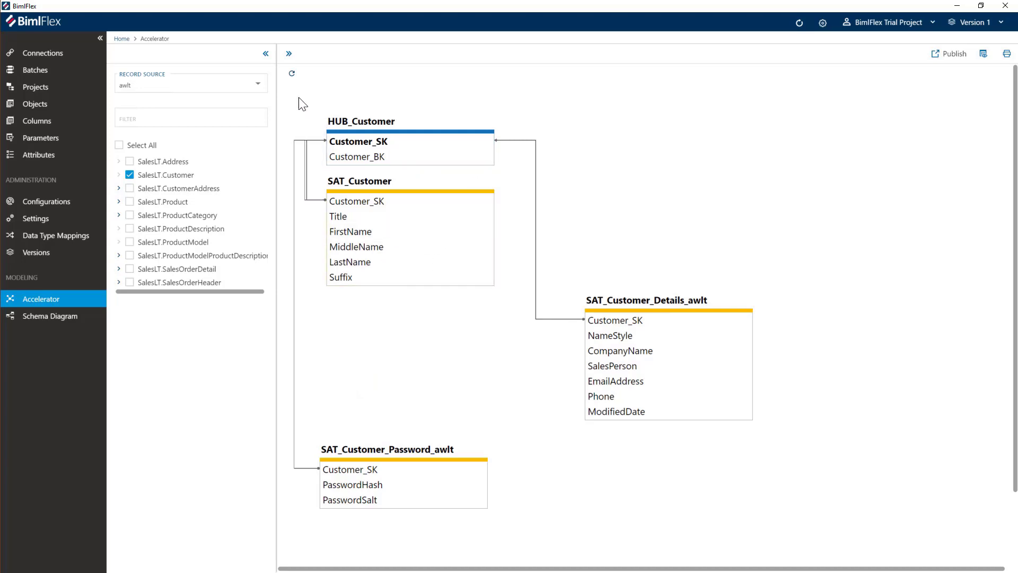
click(291, 78)
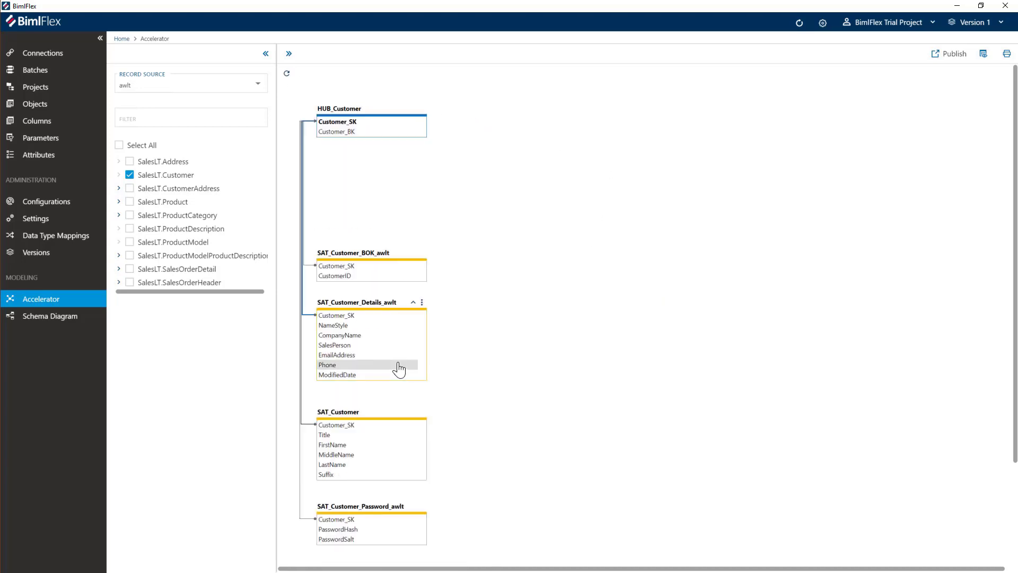
Step: Arrange SAT_Customer and SAT_Customer_Details_awlt under HUB_Customer, with SAT_Customer_Password_awlt and SAT_Customer_BOK_awlt in a column beside them
drag(372, 413, 351, 168)
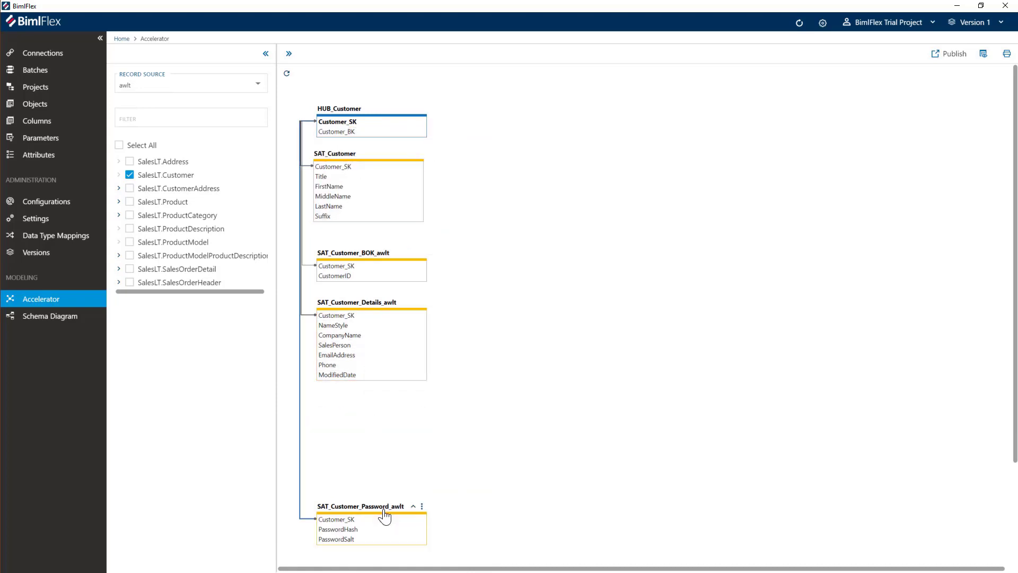
drag(383, 513, 511, 168)
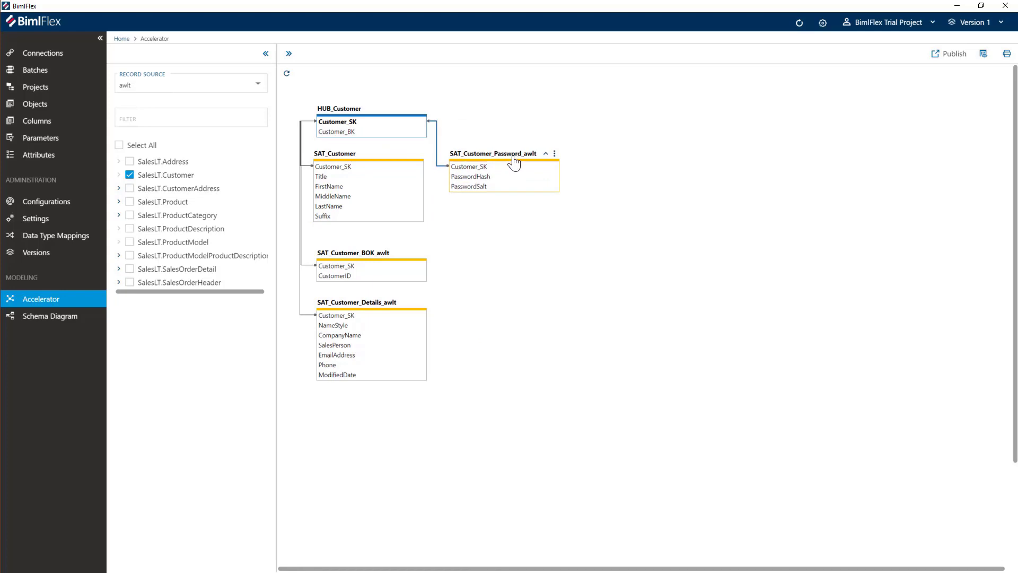
drag(365, 259, 499, 249)
drag(354, 316, 351, 262)
scroll(519, 326, up, 3)
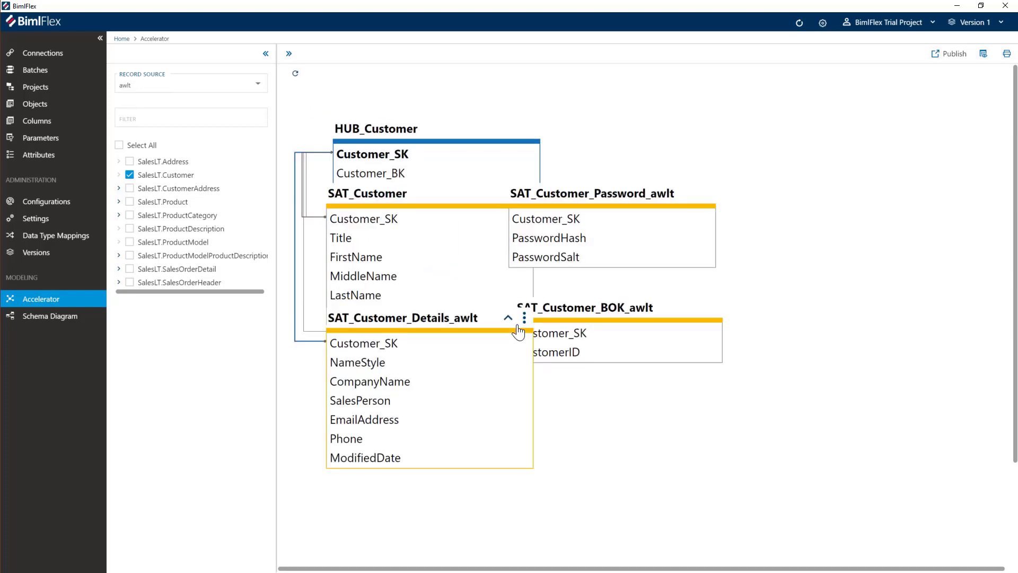
scroll(535, 345, down, 2)
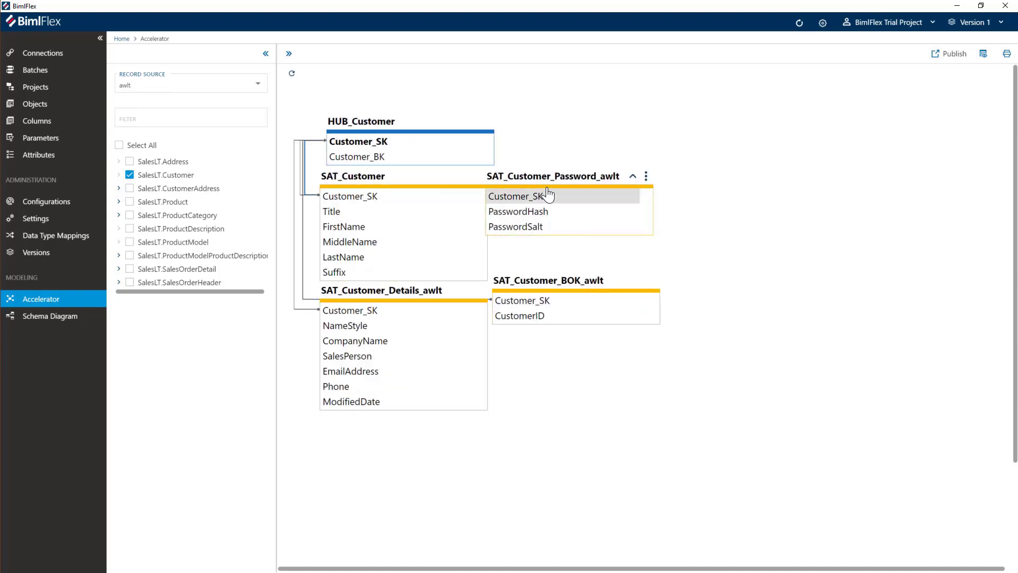
drag(545, 196, 638, 196)
drag(578, 293, 666, 297)
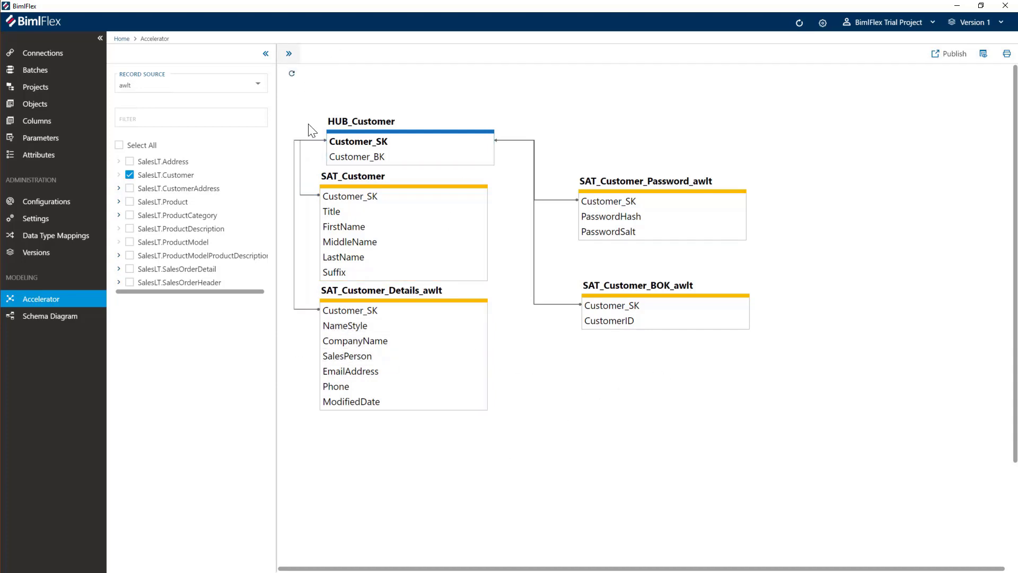
Step: Expand the SalesLT.Customer columns in the source model, and check the Objects list before returning to the Accelerator
scroll(660, 245, down, 2)
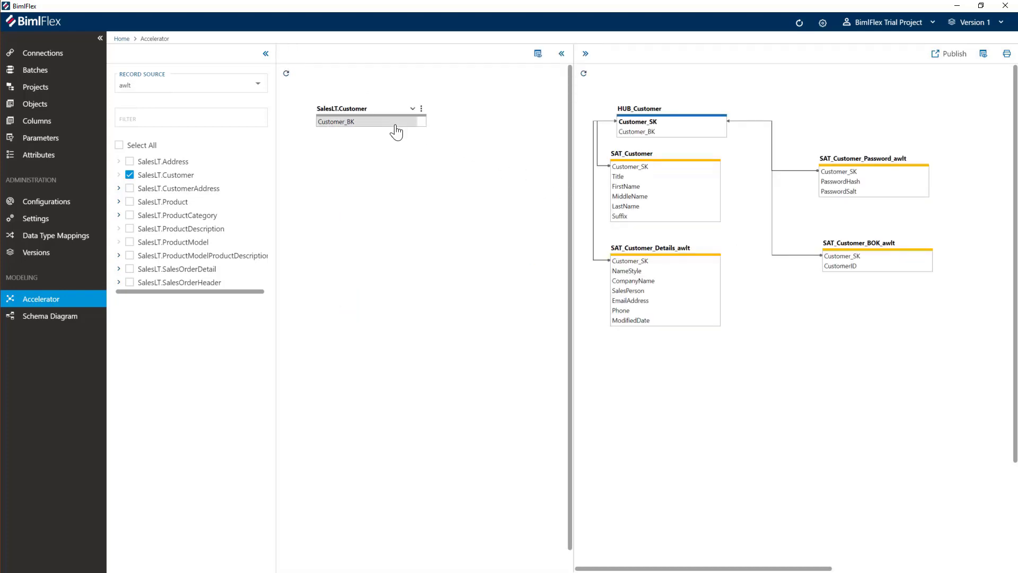
click(412, 109)
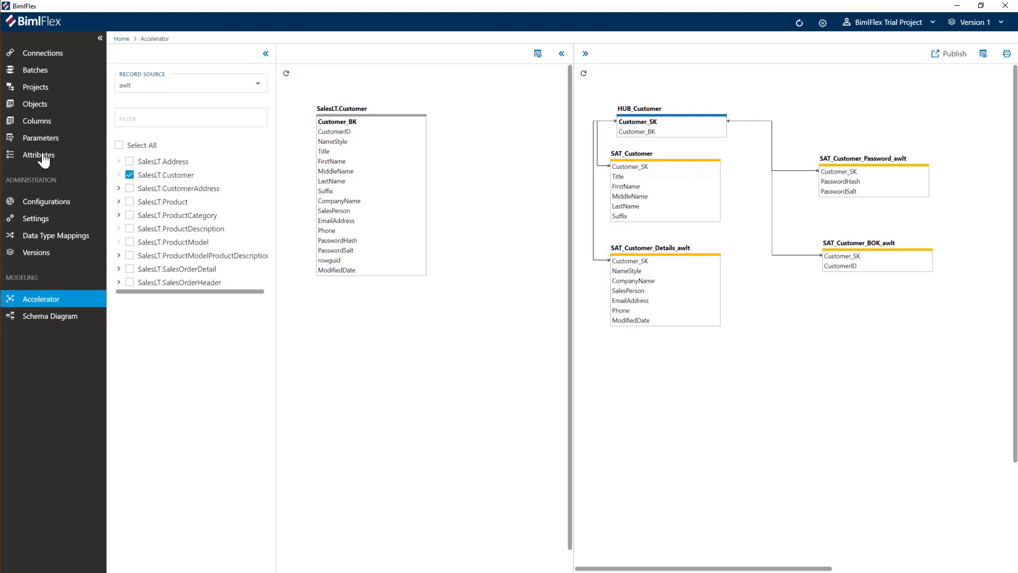
click(101, 103)
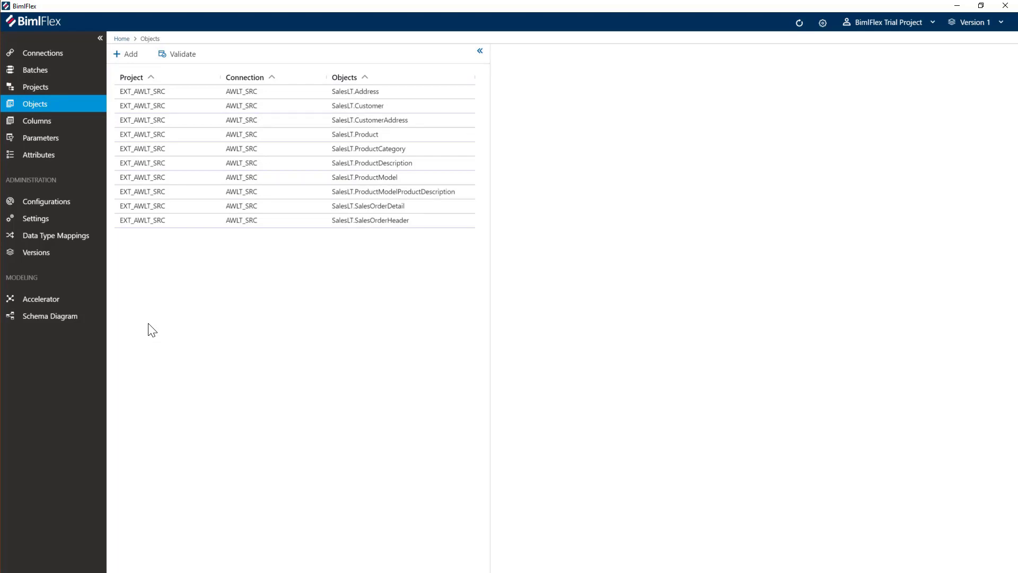
click(62, 302)
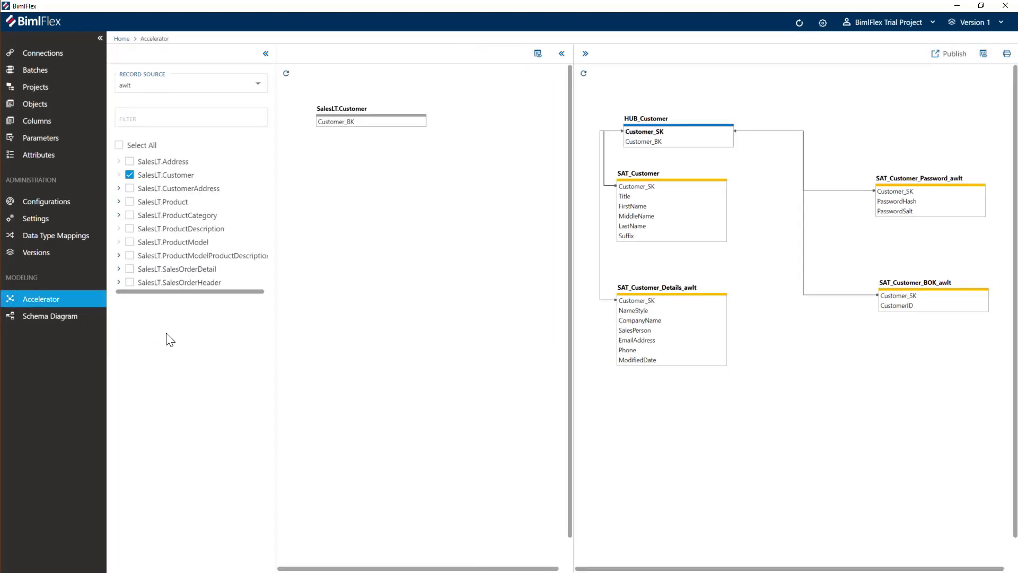
Step: Show all source objects in the Accelerator, refresh the Data Vault layout and hide the source model view
click(129, 283)
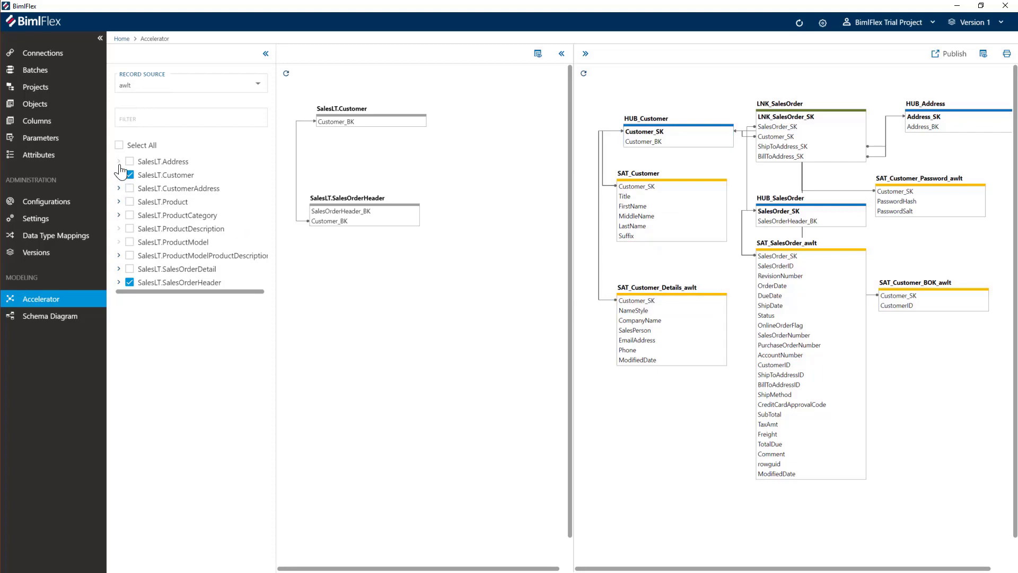
click(118, 145)
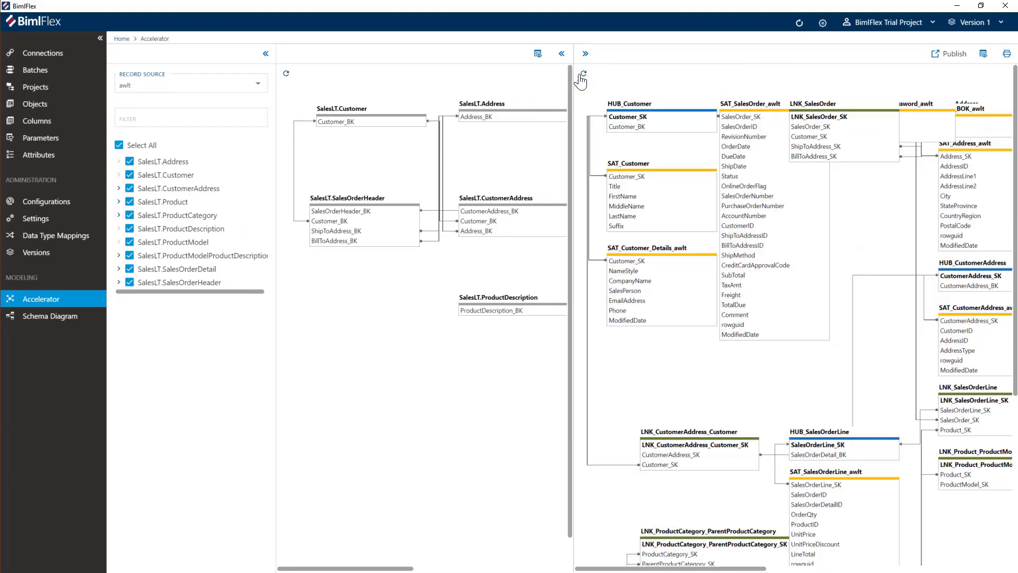
click(583, 75)
click(561, 54)
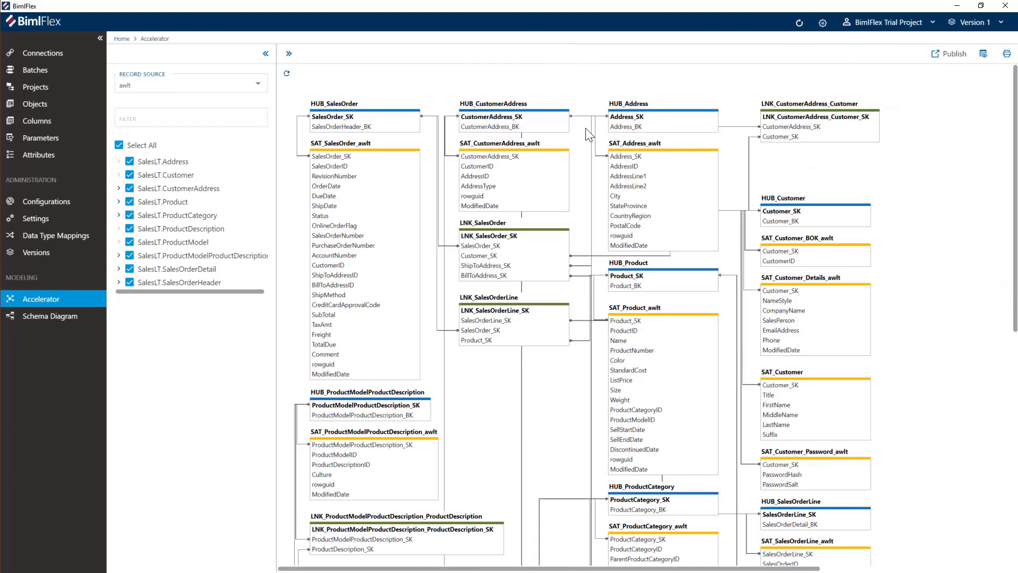
Step: Turn off the Show Columns option for the graph view and refresh the Data Vault layout
click(982, 54)
click(420, 285)
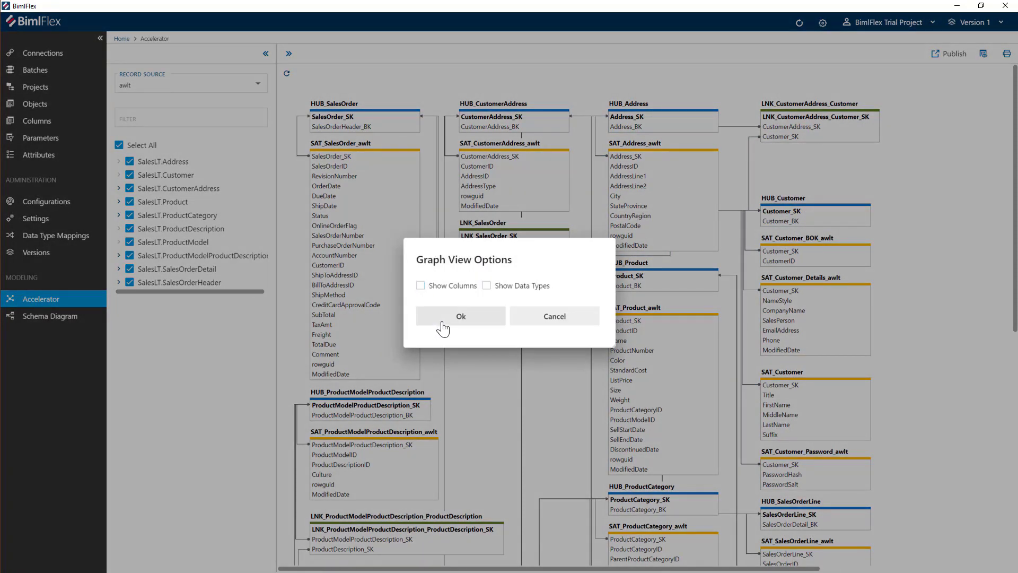
click(442, 324)
click(286, 73)
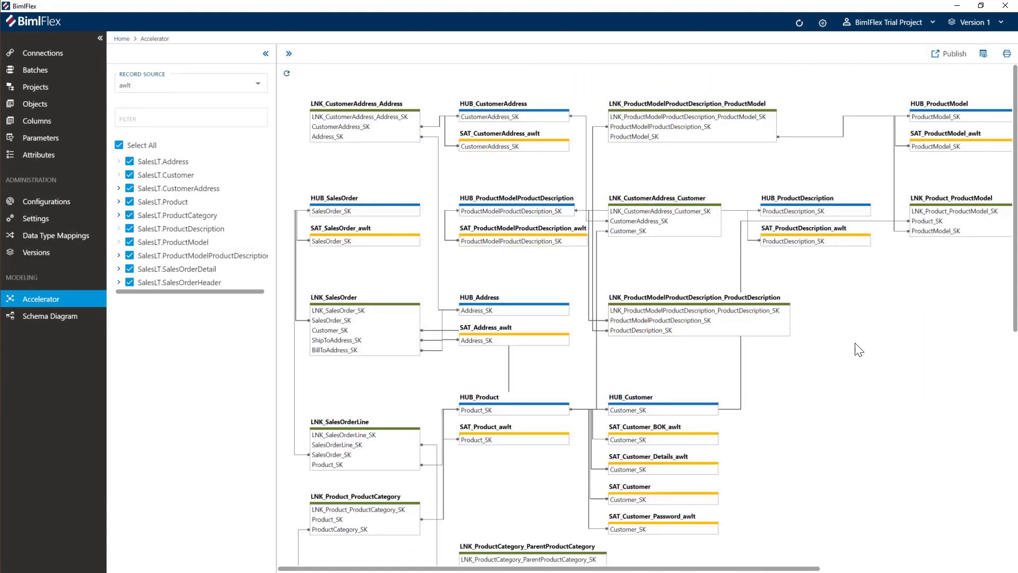
Step: Publish the accelerated Data Vault model to the BFX_RDV connection and the LOAD_BFX_RDV project
scroll(859, 350, down, 2)
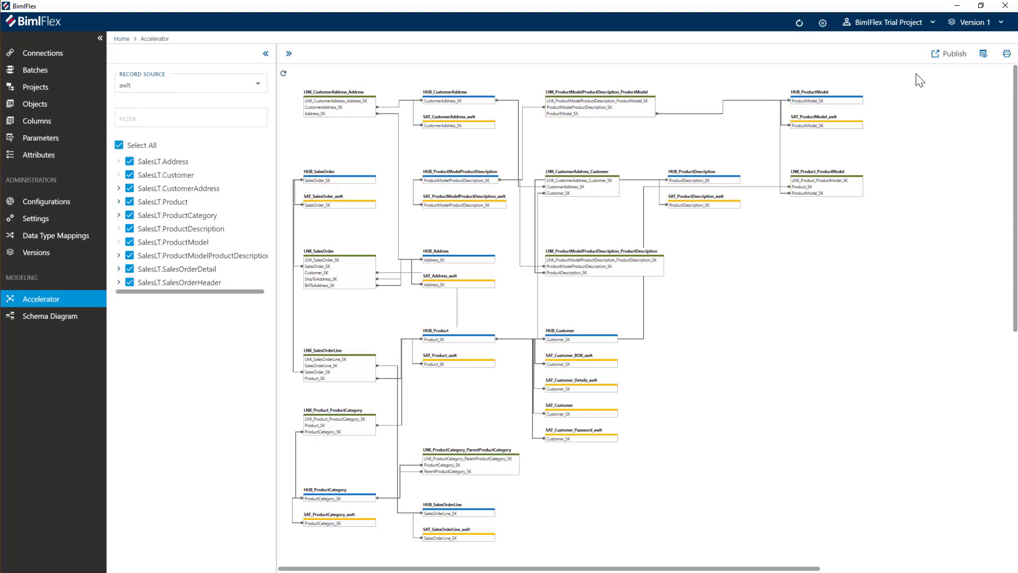
click(942, 62)
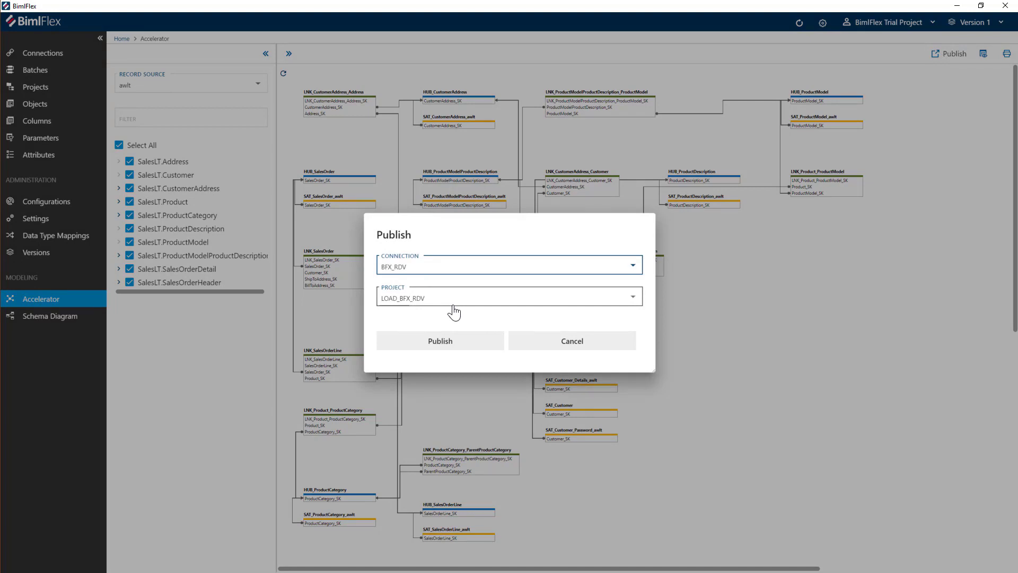
click(440, 342)
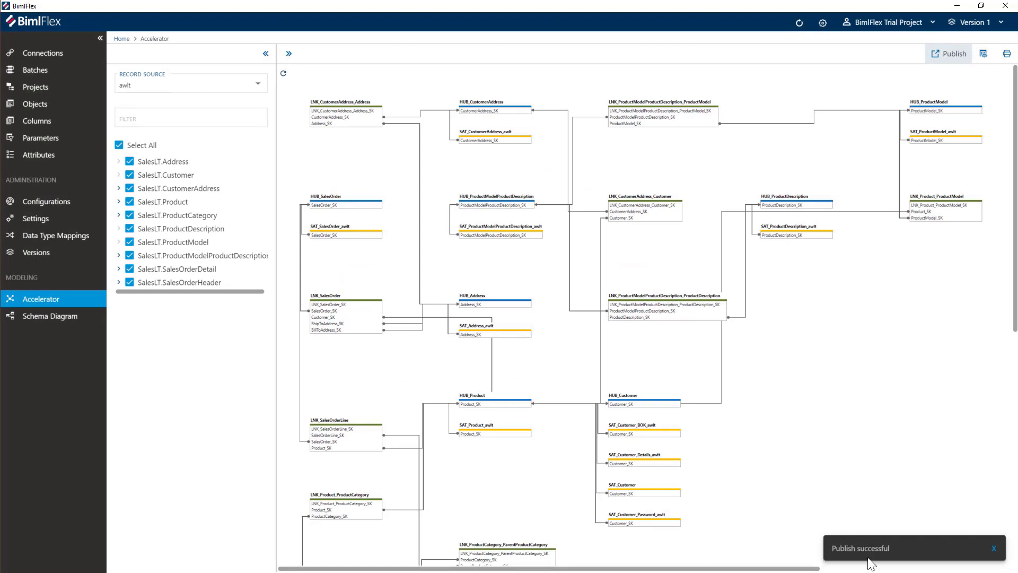
Step: Review the published rdv objects, examining HUB_Customer, LNK_CustomerAddress_Address and the link's Address_SK column
click(27, 104)
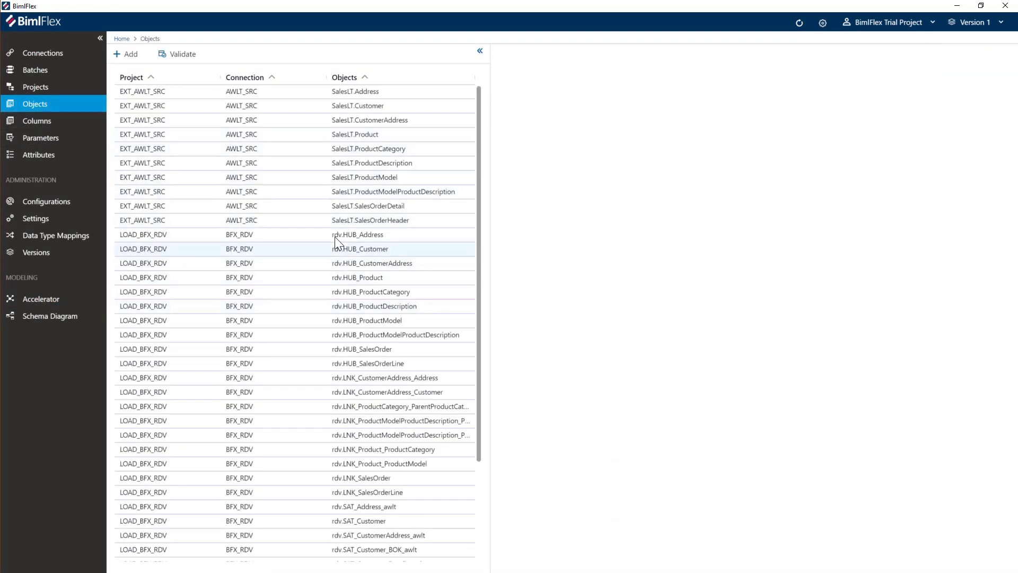
scroll(345, 400, down, 3)
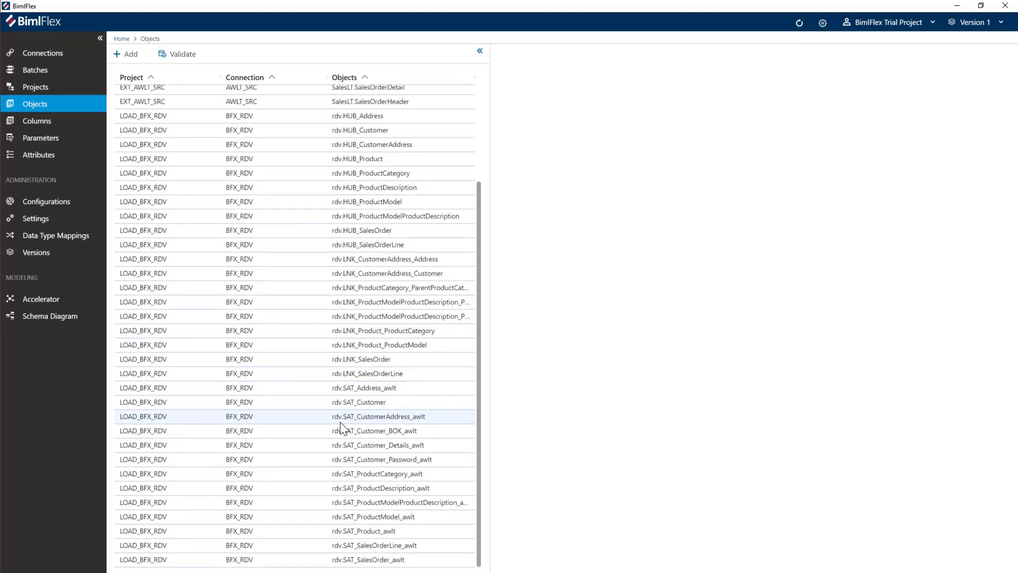
scroll(374, 477, up, 3)
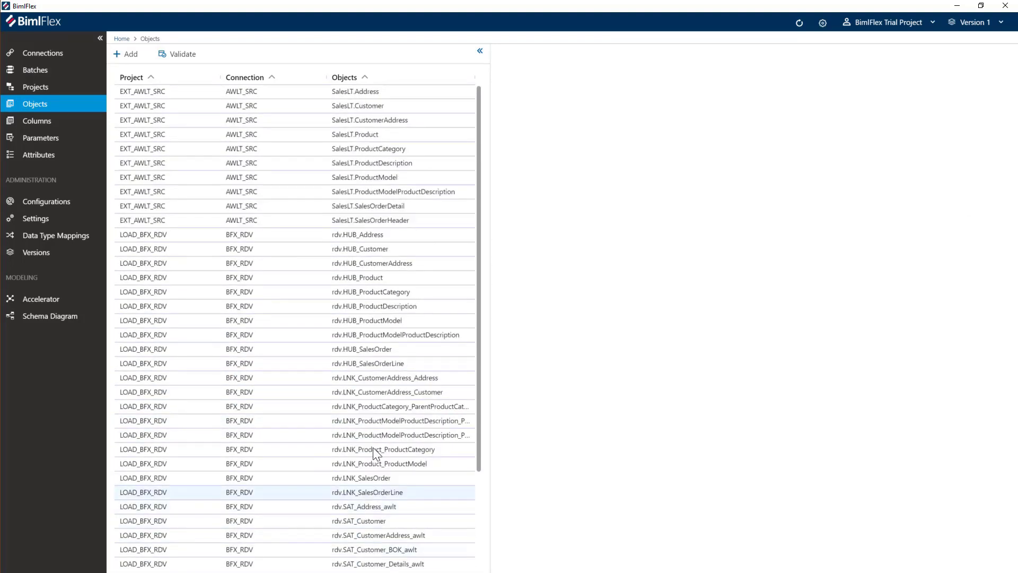
click(334, 250)
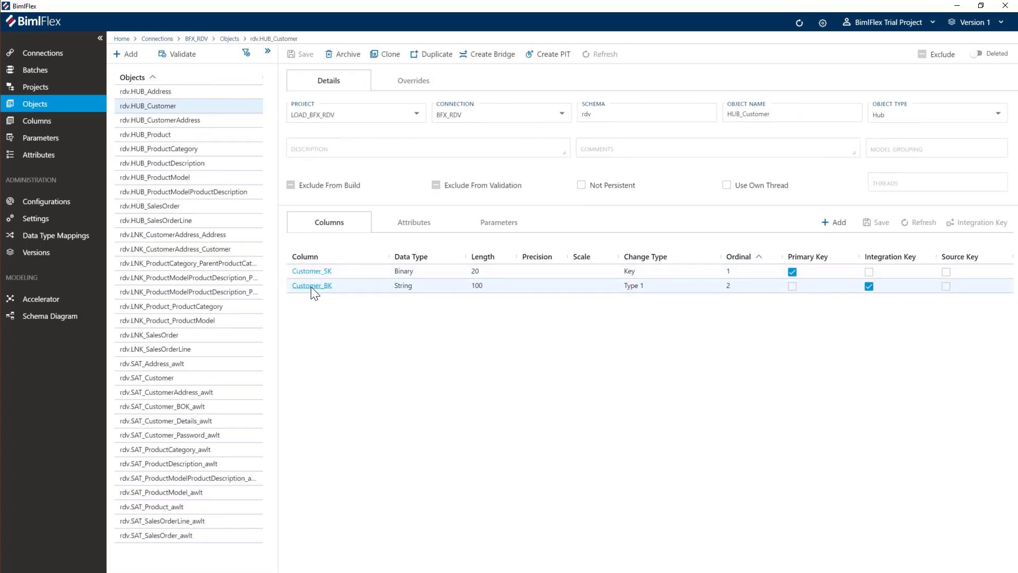
click(158, 234)
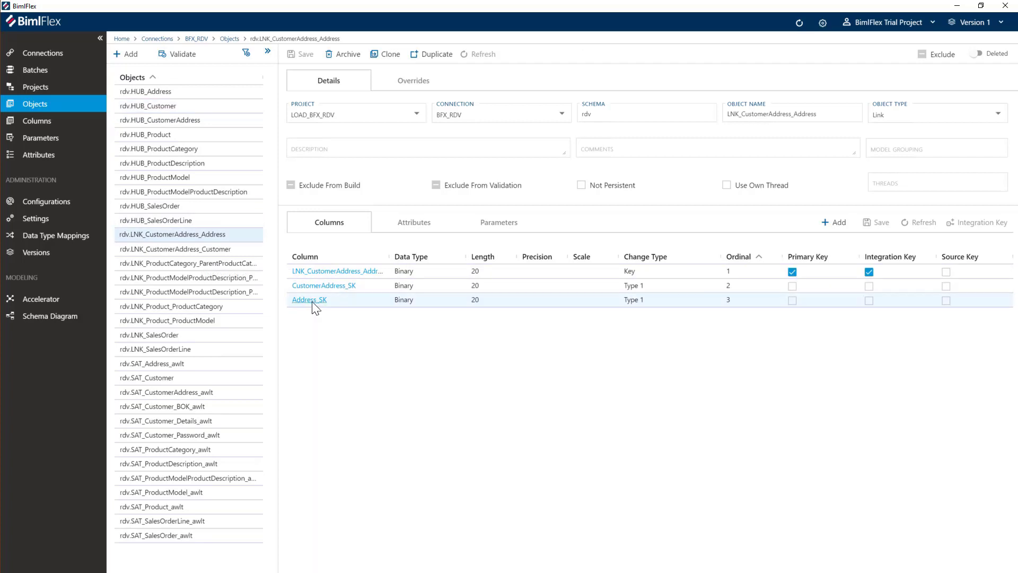
click(316, 299)
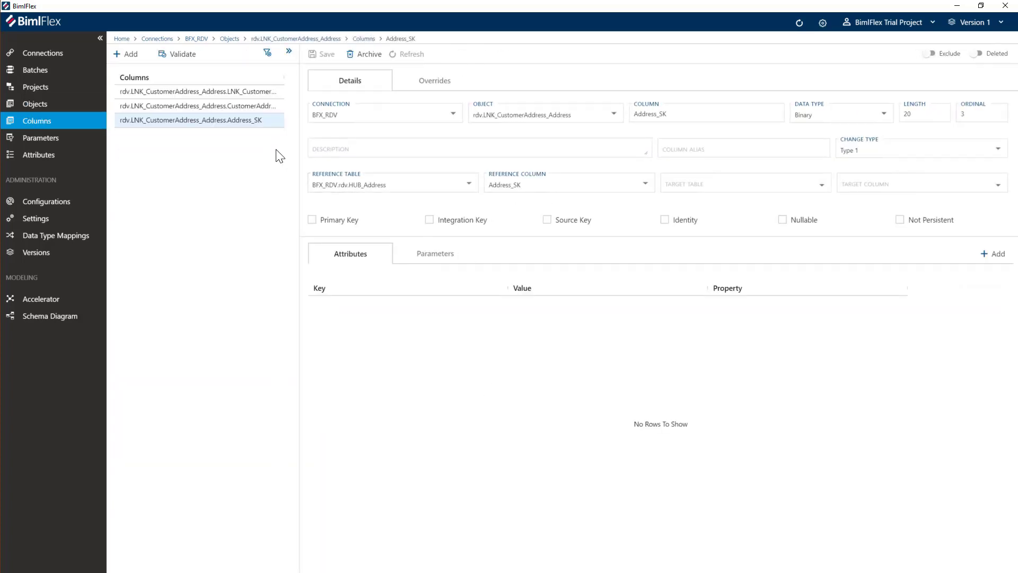
Step: Display all Source System tables in the Schema Diagram
click(42, 320)
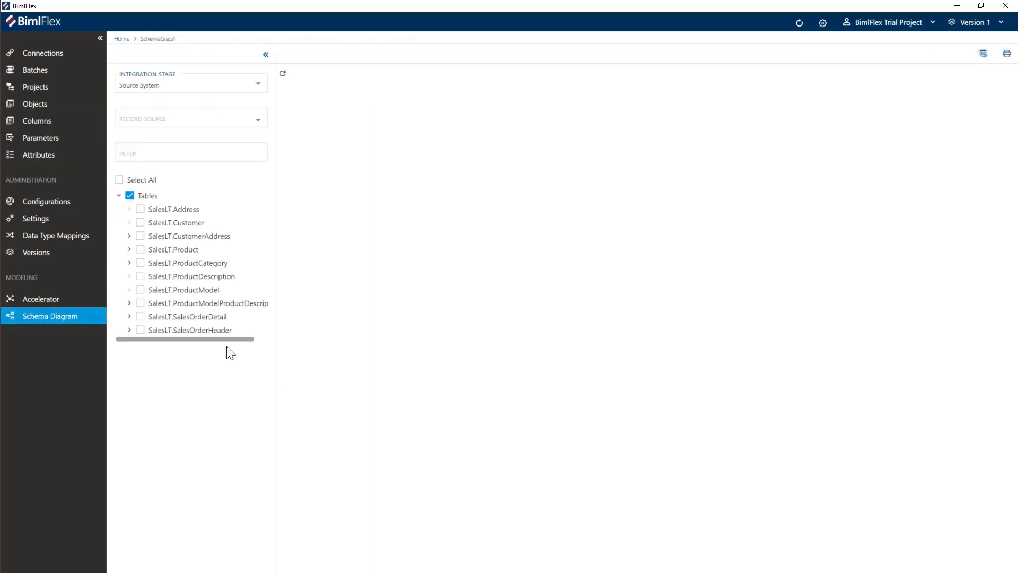
click(119, 180)
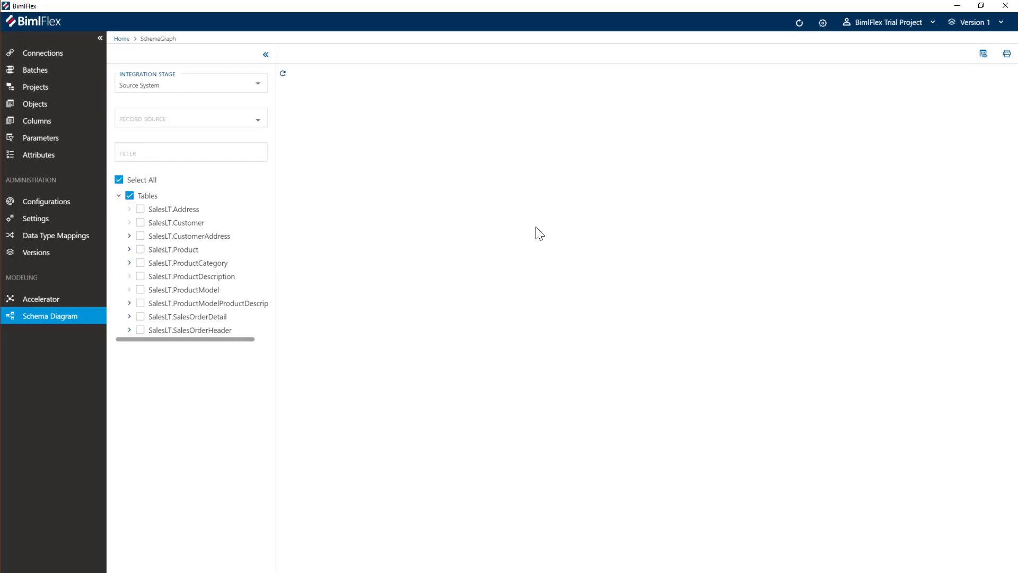
click(130, 197)
click(130, 196)
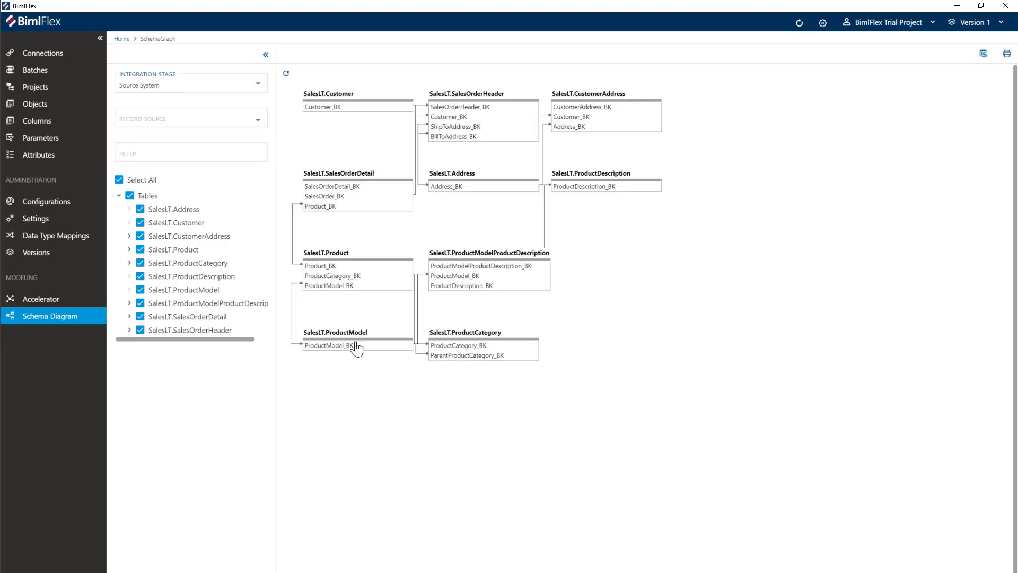
Step: Display the Raw Data Vault hubs and links in the Schema Diagram, refresh the layout and look through the listed satellites
click(166, 88)
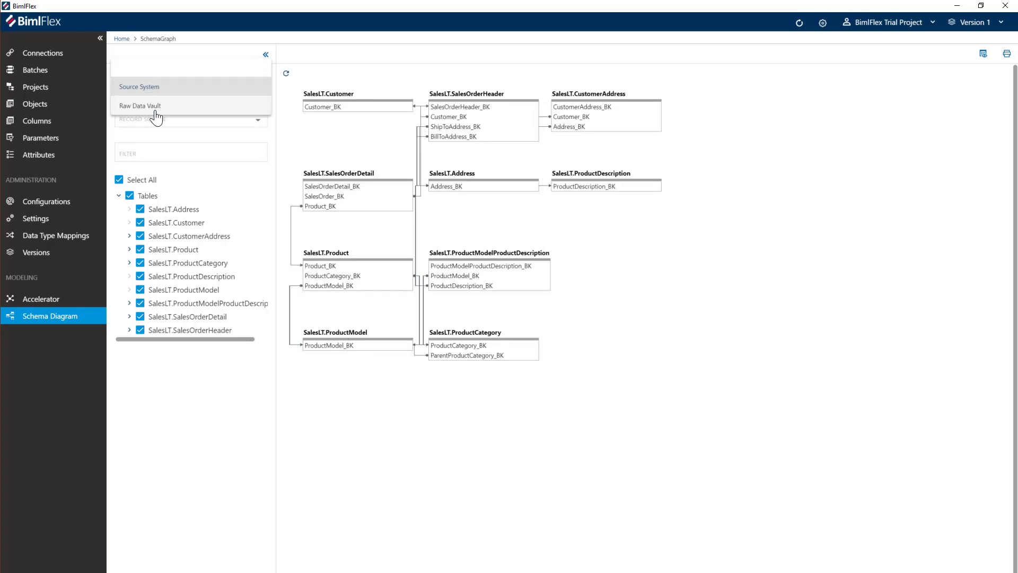
click(153, 109)
click(130, 162)
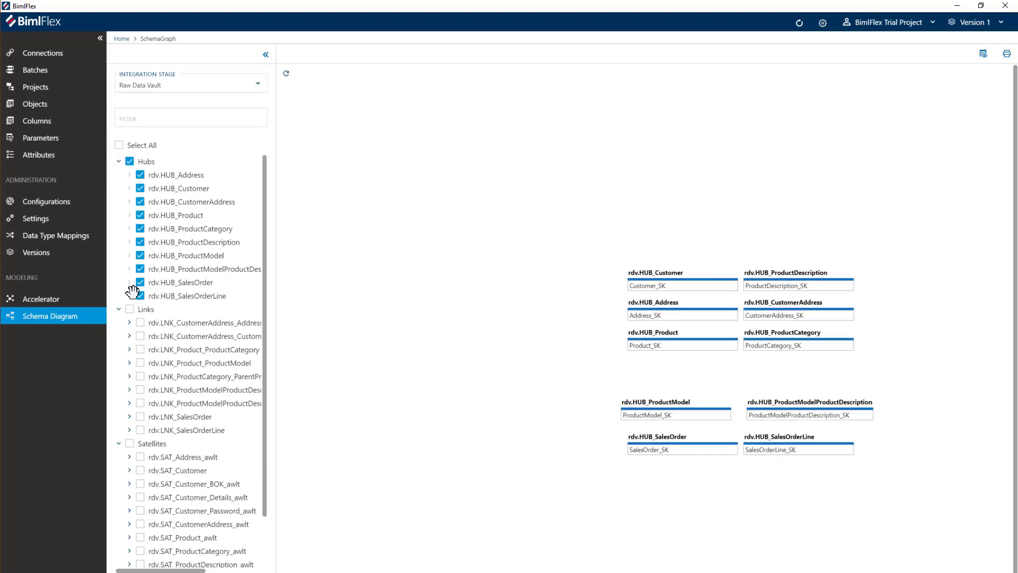
click(132, 312)
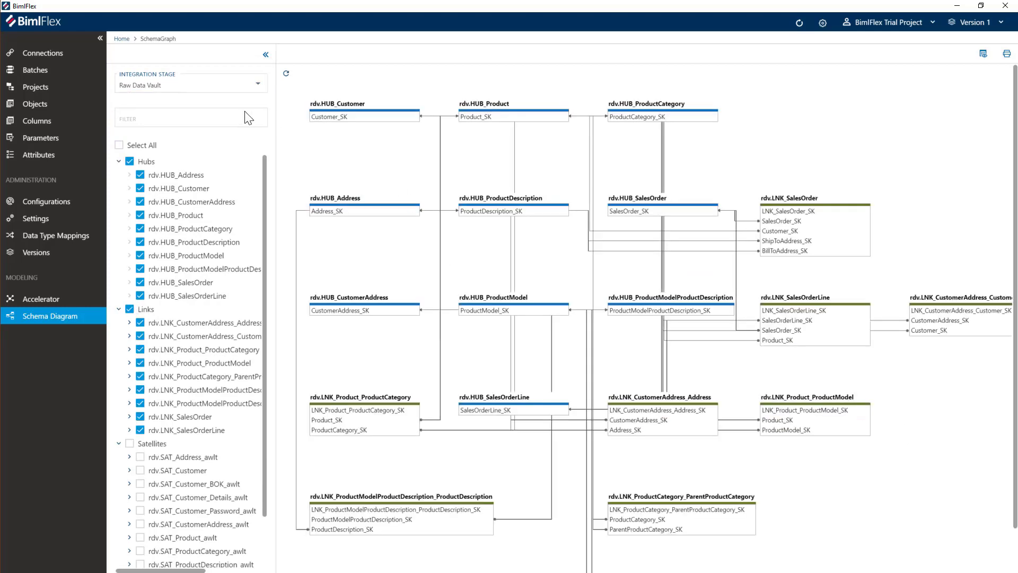
click(286, 73)
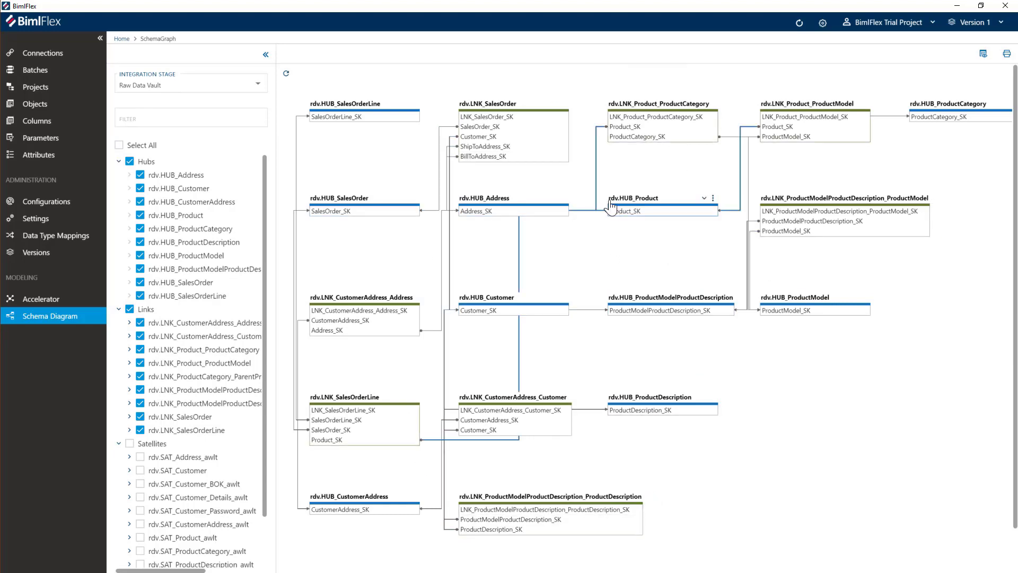
scroll(218, 416, down, 3)
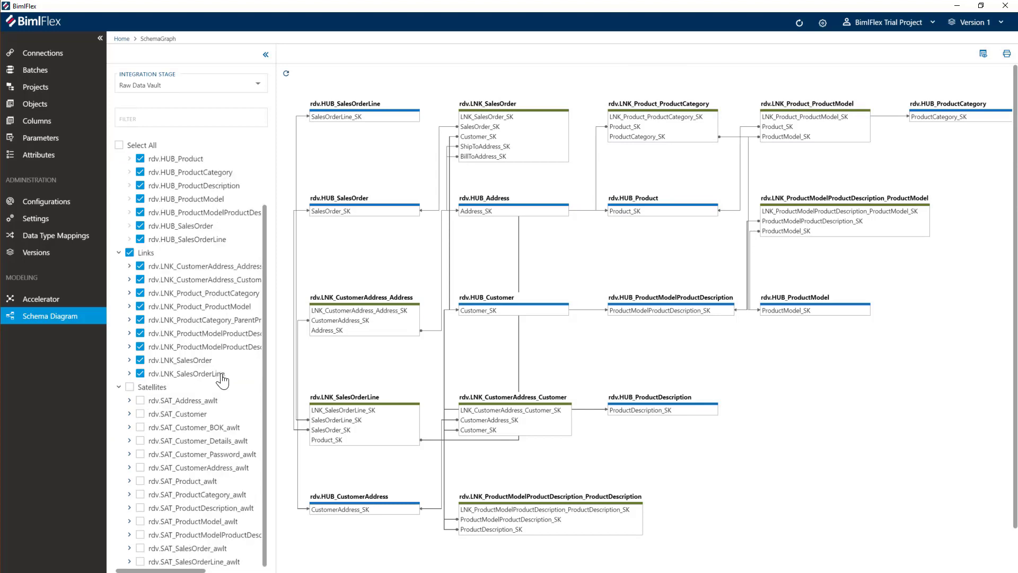
scroll(186, 364, up, 3)
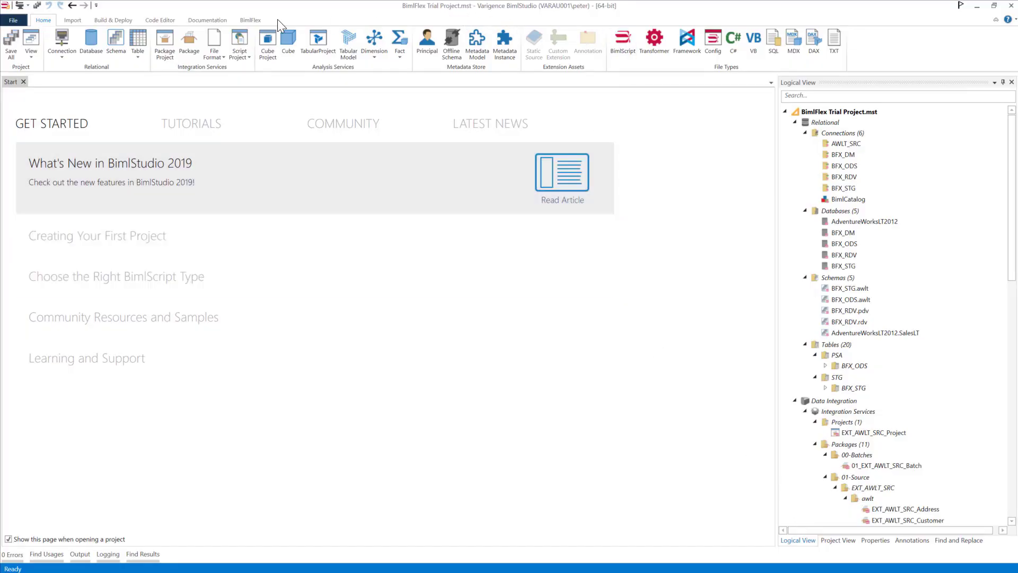
Step: In BimlStudio, open the BimlFlex bundle and refresh the project's metadata
click(259, 23)
click(14, 46)
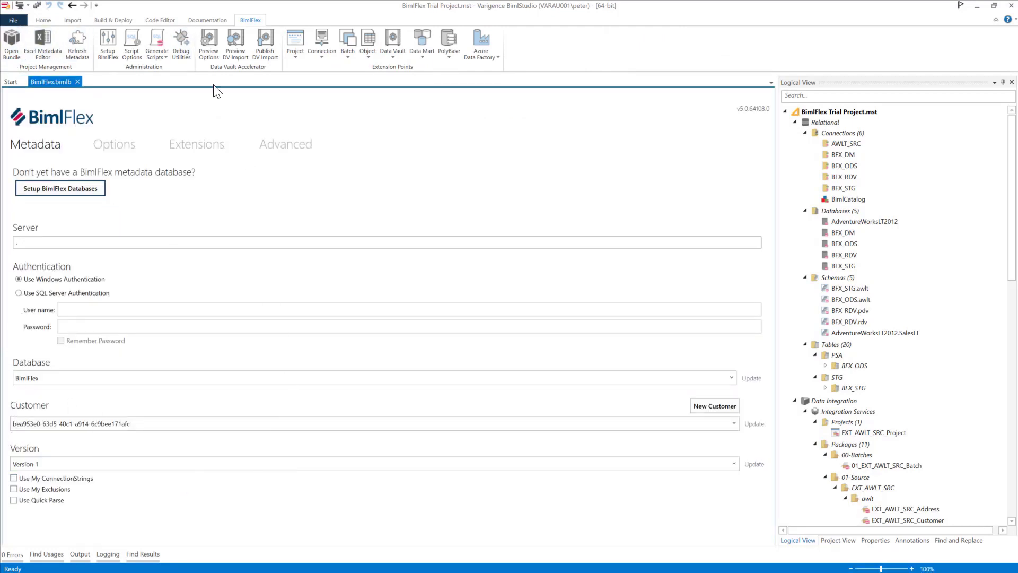
click(78, 41)
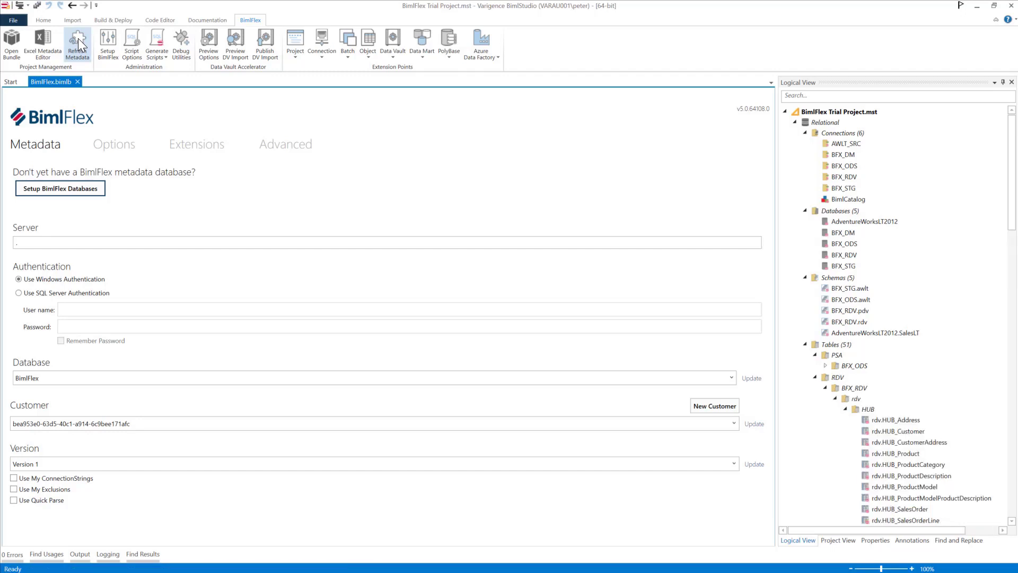
Step: Examine the generated hub, link and satellite tables under RDV in the logical view, and collapse the BFX_RDV folder
scroll(907, 381, down, 1)
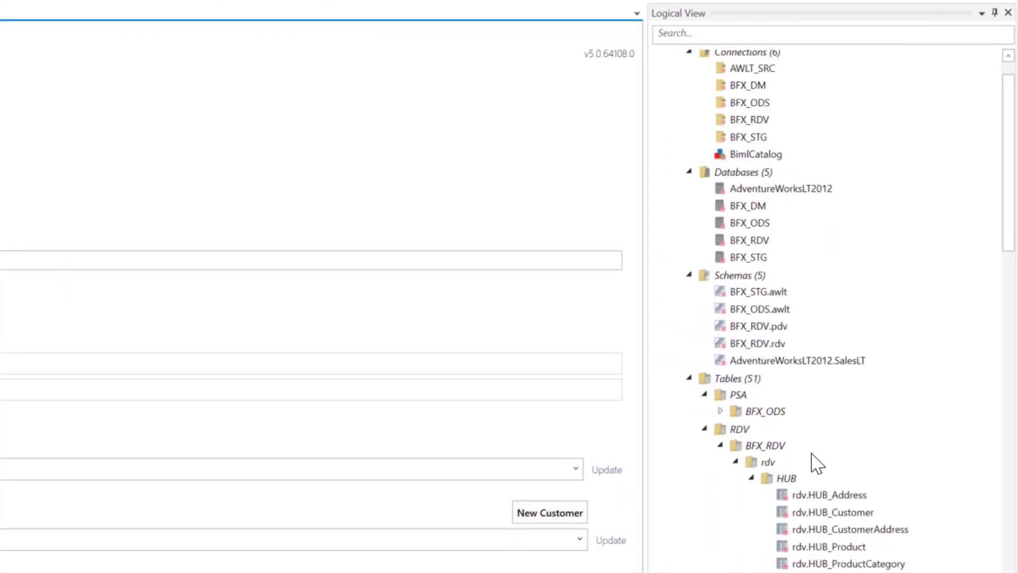
scroll(817, 463, down, 4)
scroll(793, 298, down, 4)
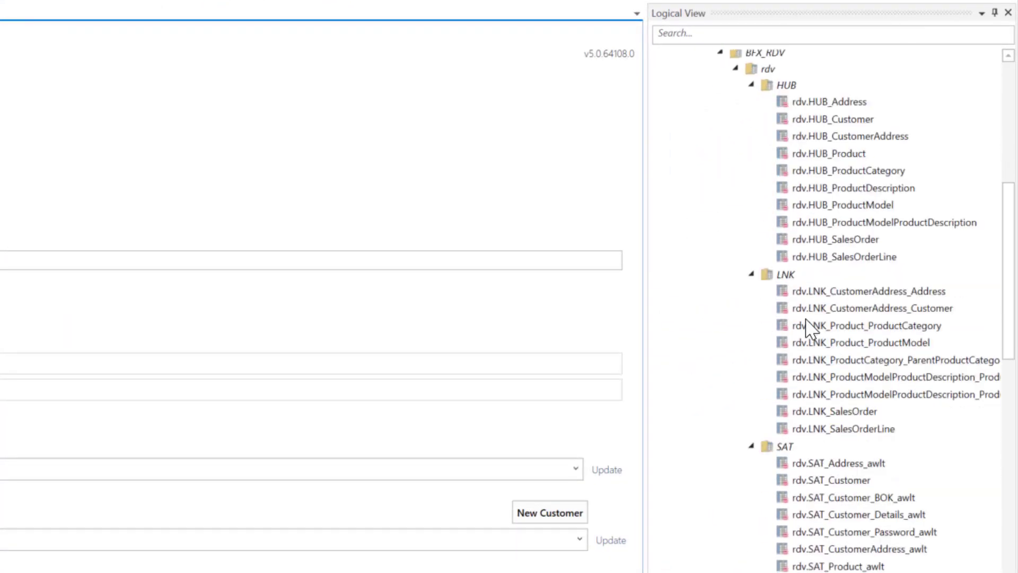
scroll(809, 331, down, 4)
scroll(803, 339, up, 6)
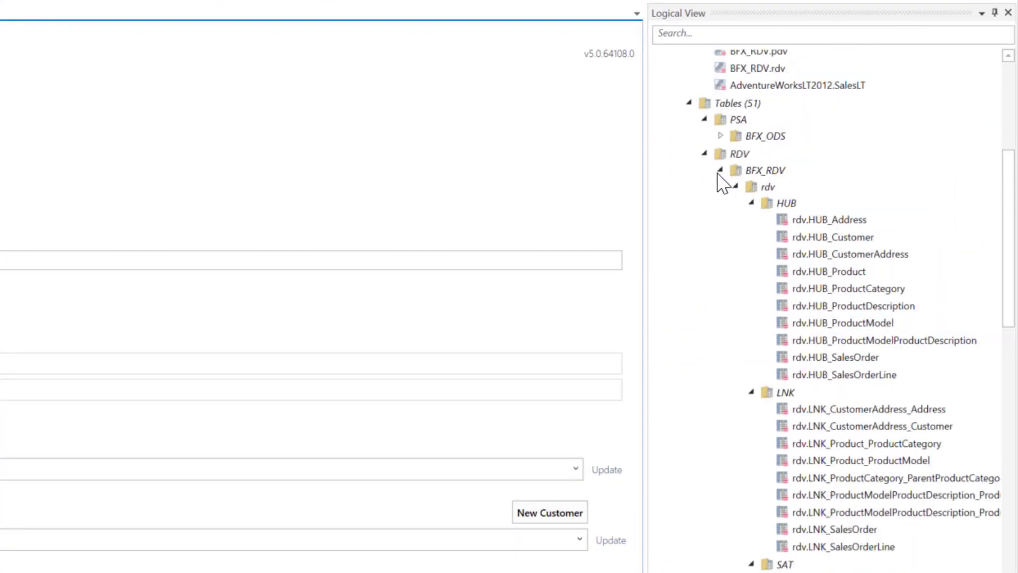
scroll(831, 252, down, 3)
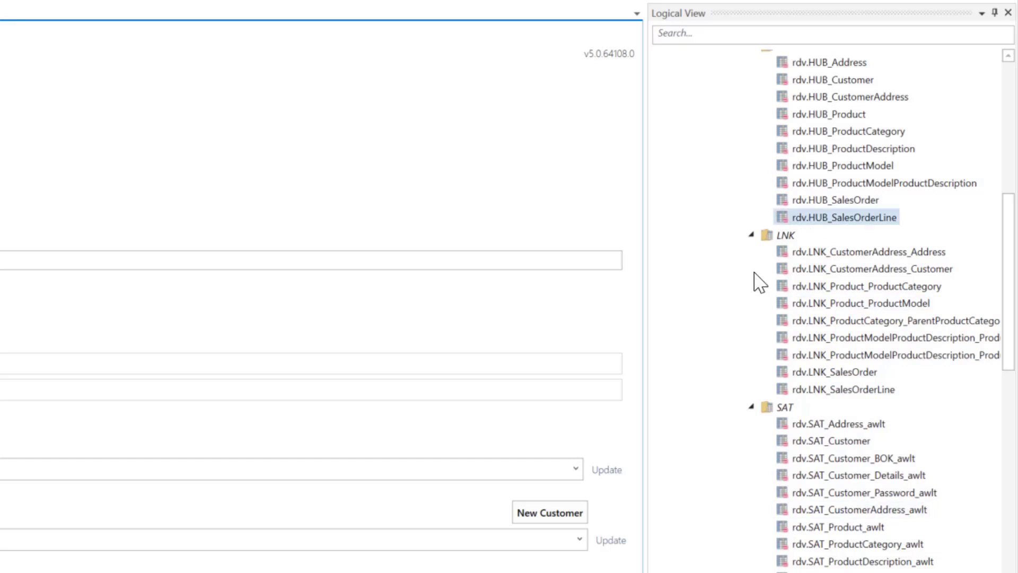
scroll(763, 292, up, 3)
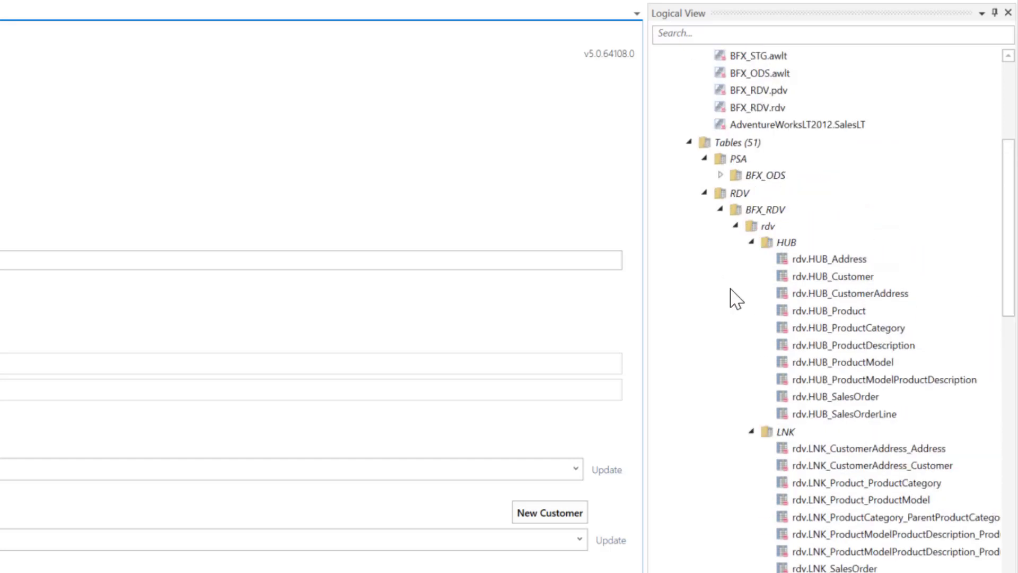
click(719, 210)
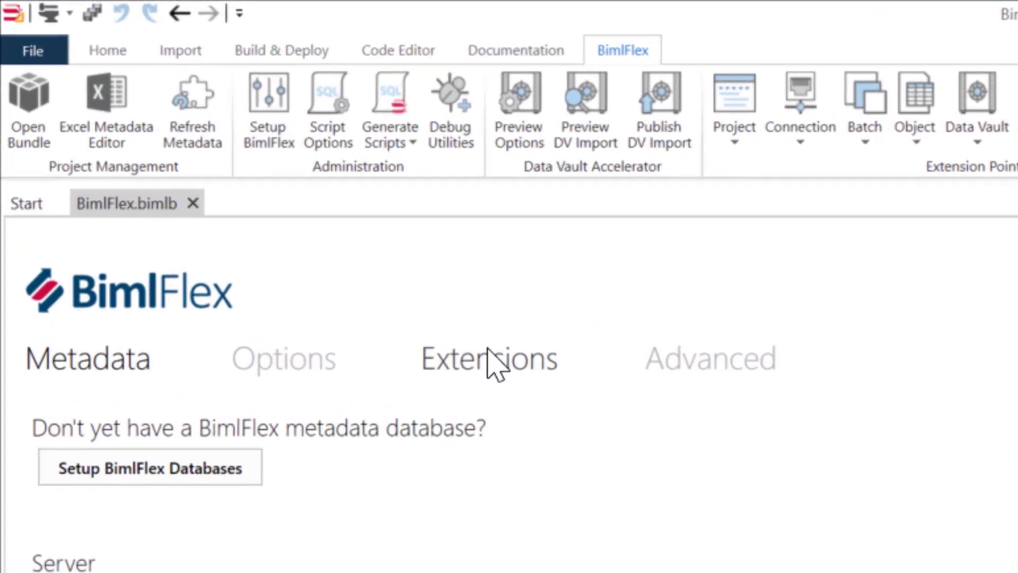
Step: Generate the Create Tables script for the project and select its entire contents for copying
click(397, 145)
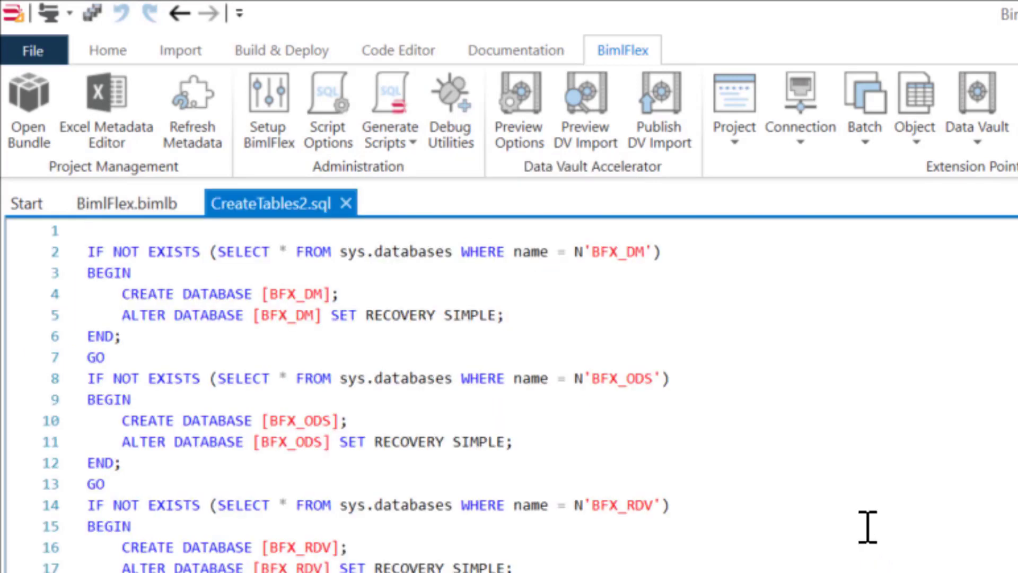
key(ctrl+a)
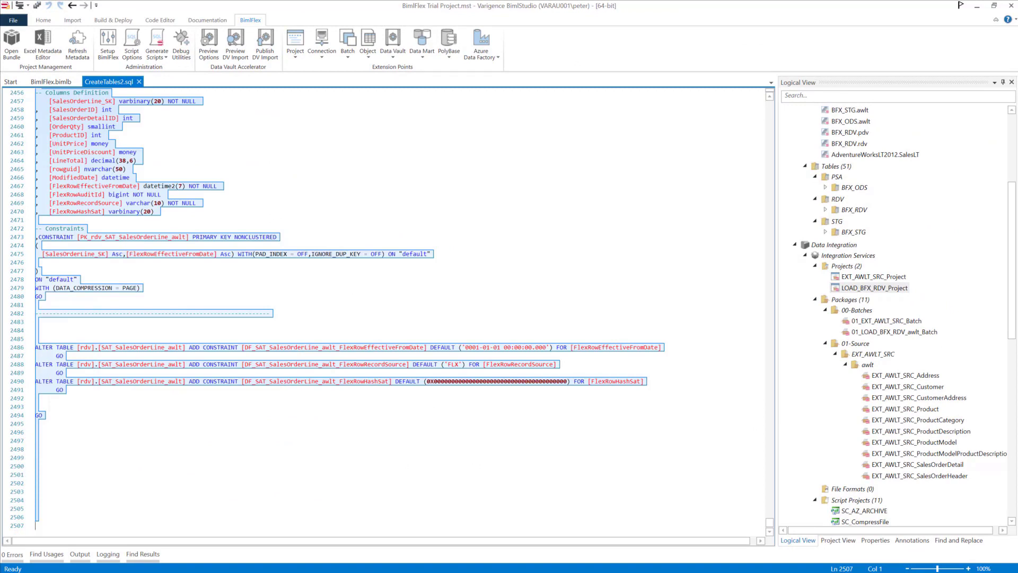
Step: Paste the table creation script into a new query in SQL Server Management Studio, execute it and return to BimlStudio
key(alt+Tab)
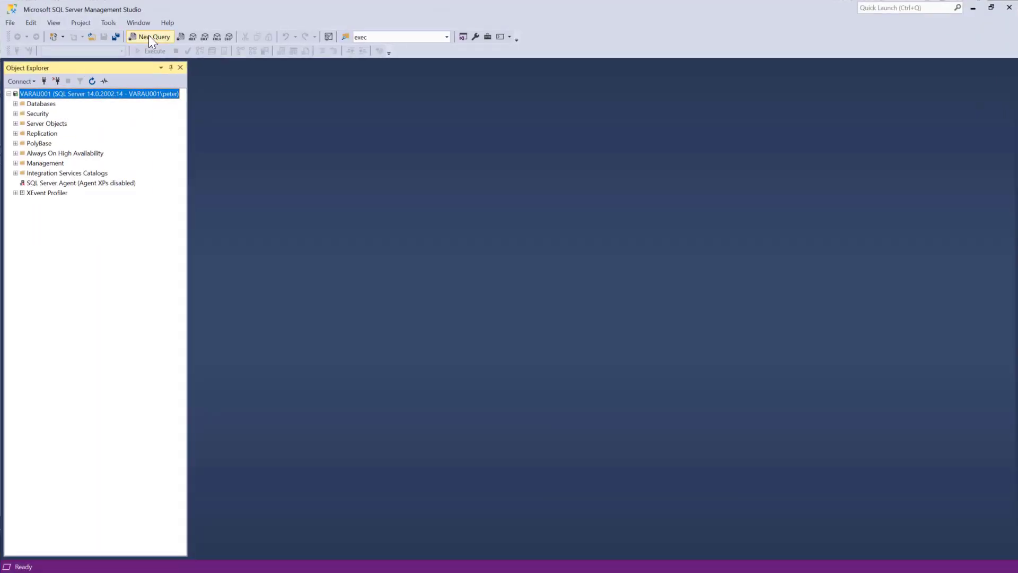
click(151, 38)
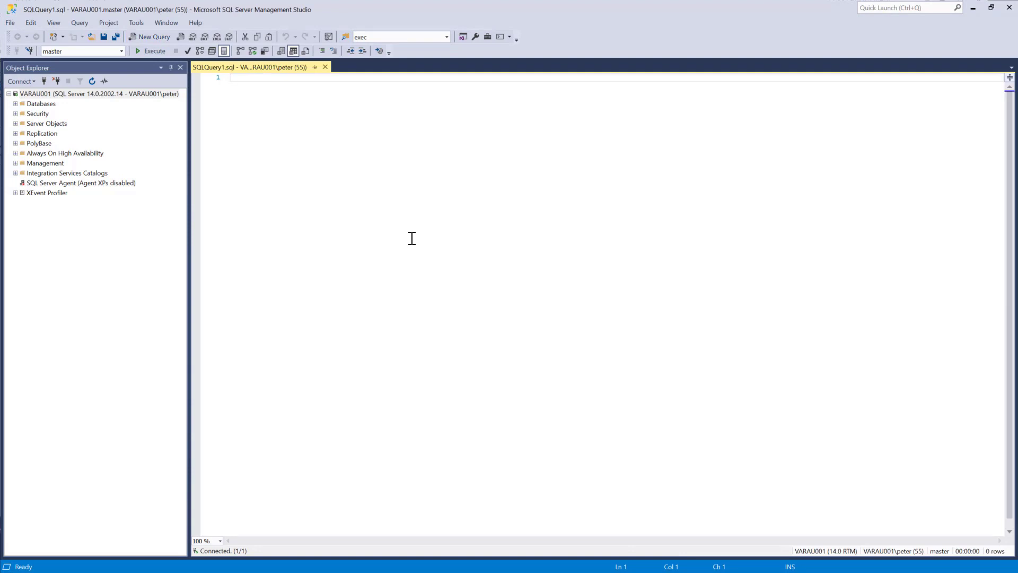
key(ctrl+v)
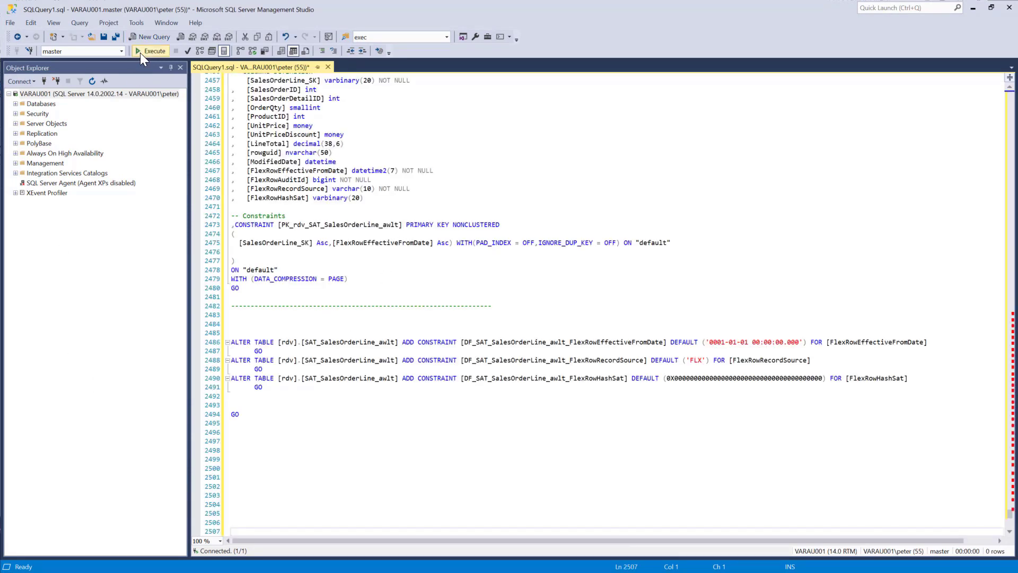
click(141, 52)
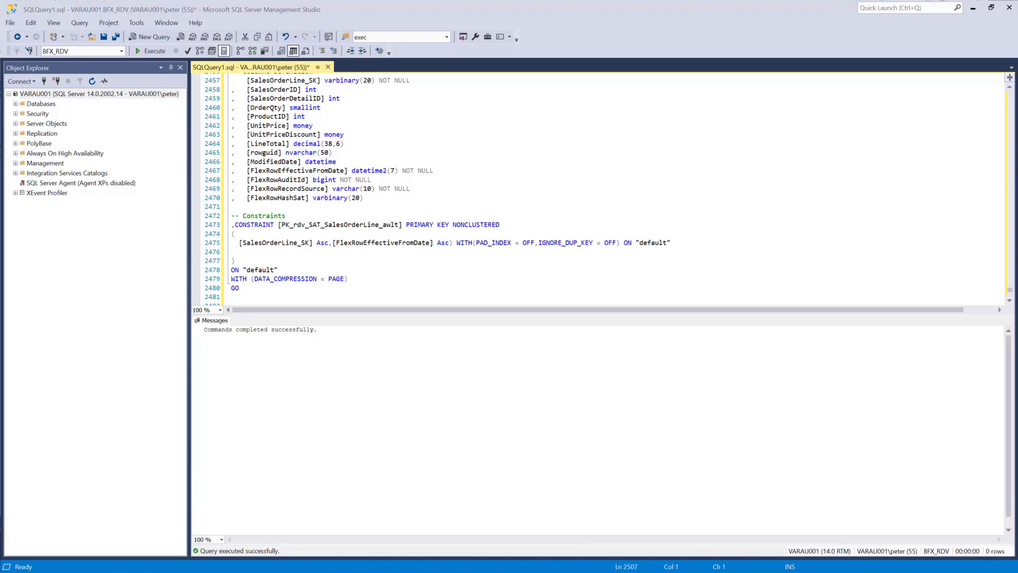
key(alt+Tab)
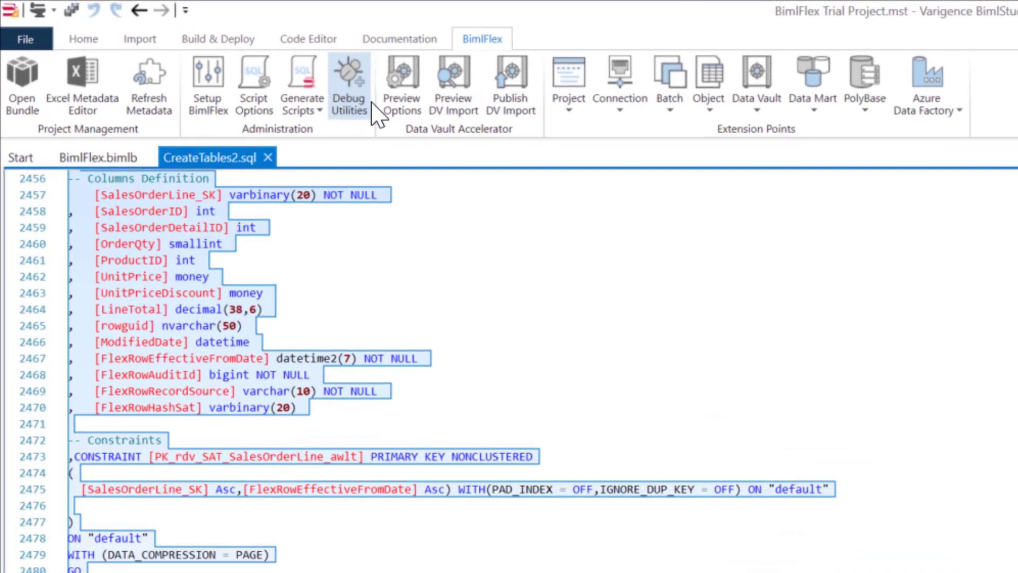
Step: Generate the Data Vault Procedure Script by Source and paste its entire contents into a new query in SQL Server Management Studio
click(159, 55)
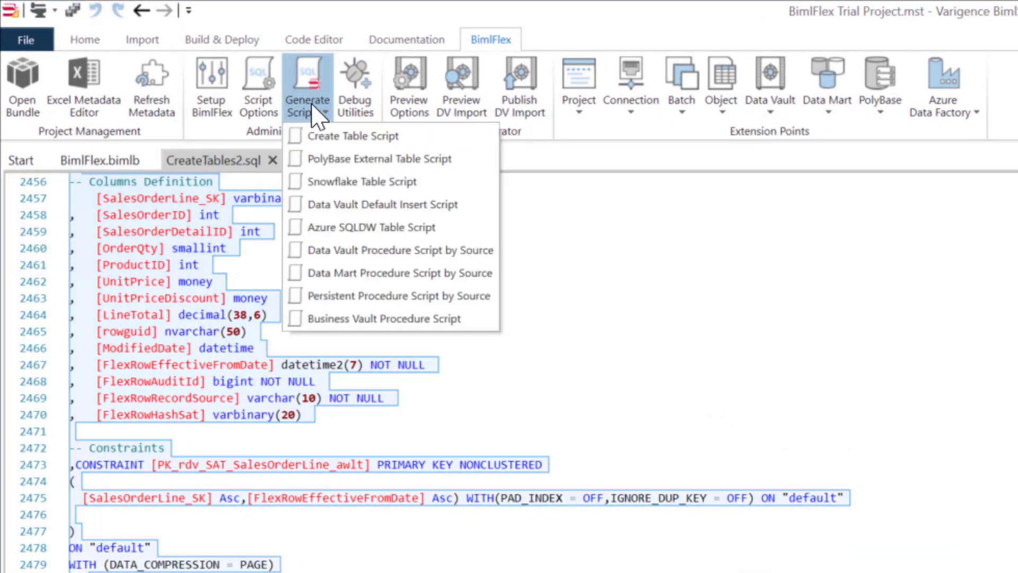
click(316, 255)
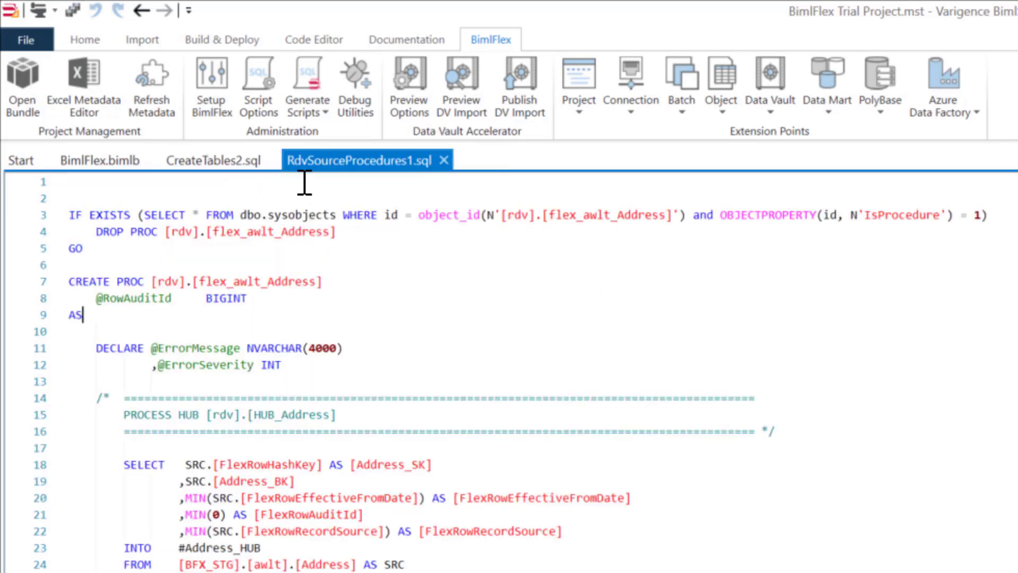
key(ctrl+a)
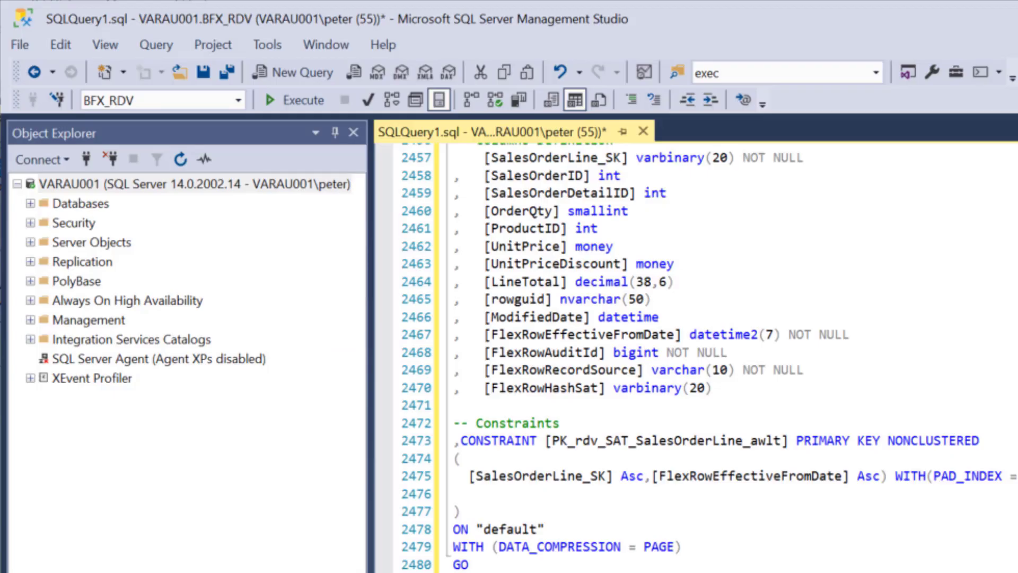
click(296, 72)
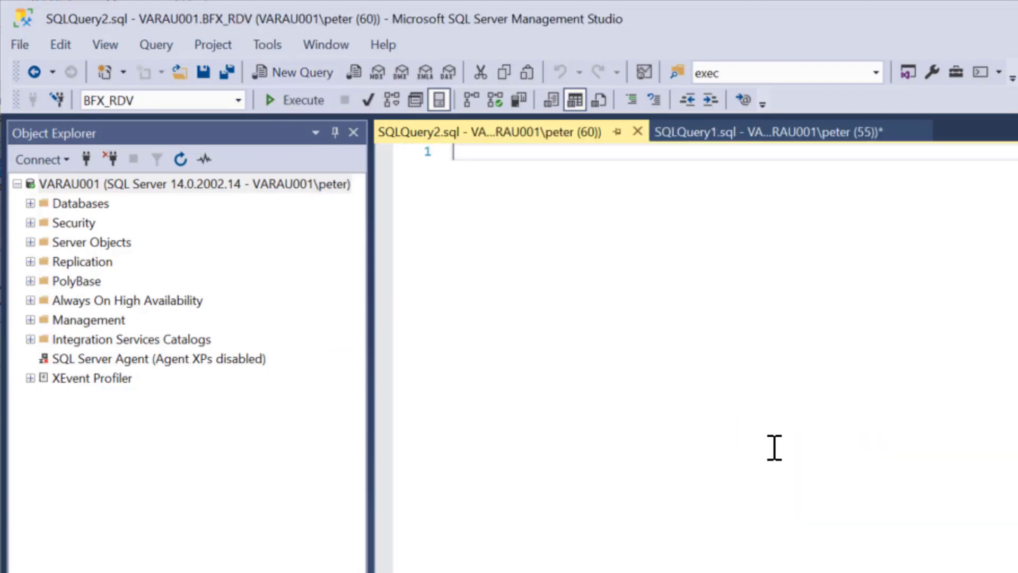
key(ctrl+v)
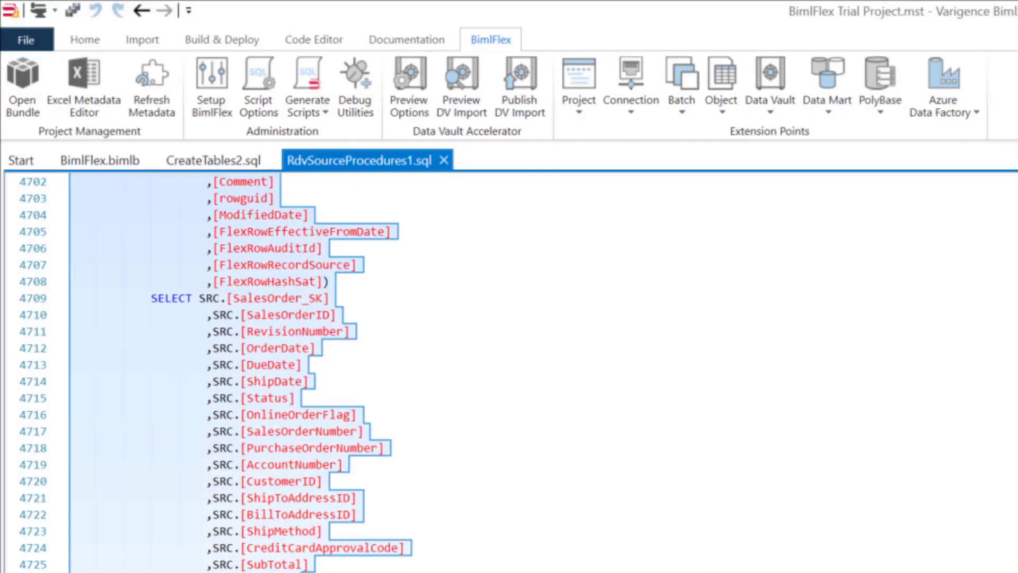
Step: Generate the Data Vault Default Insert Script in BimlStudio, paste it into a new SQL Server Management Studio query and execute it
click(310, 113)
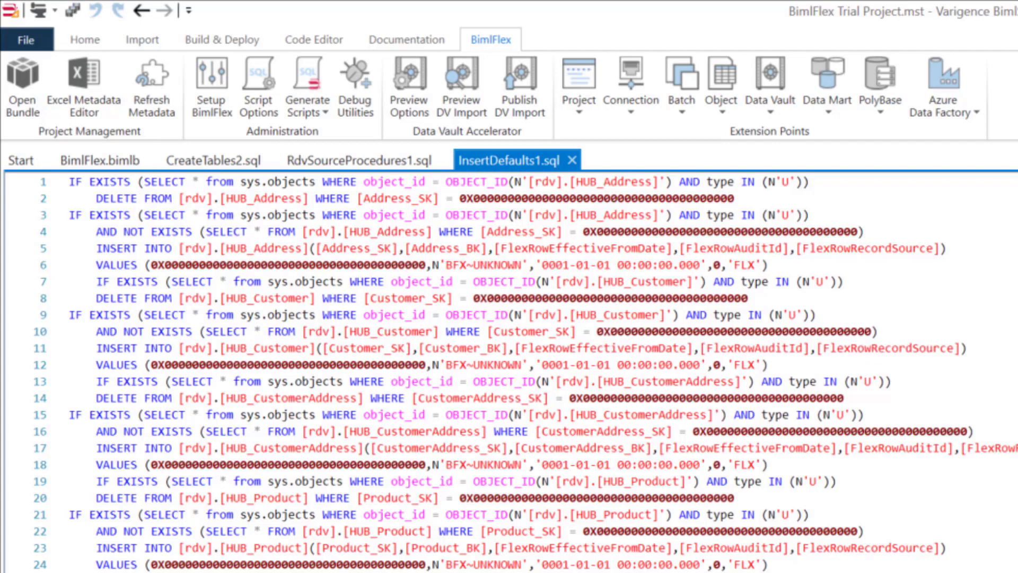
key(ctrl+a)
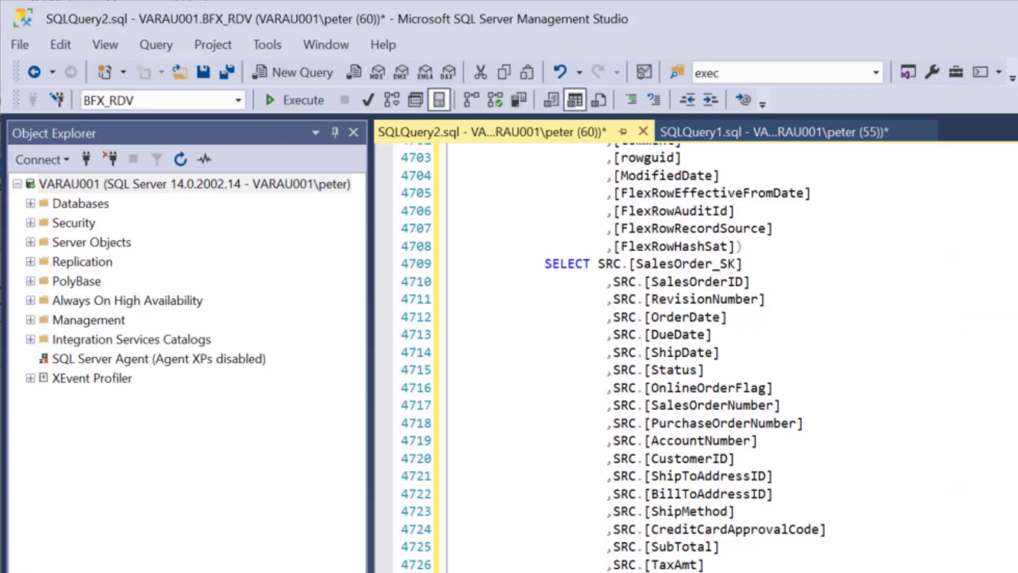
click(297, 73)
key(ctrl+v)
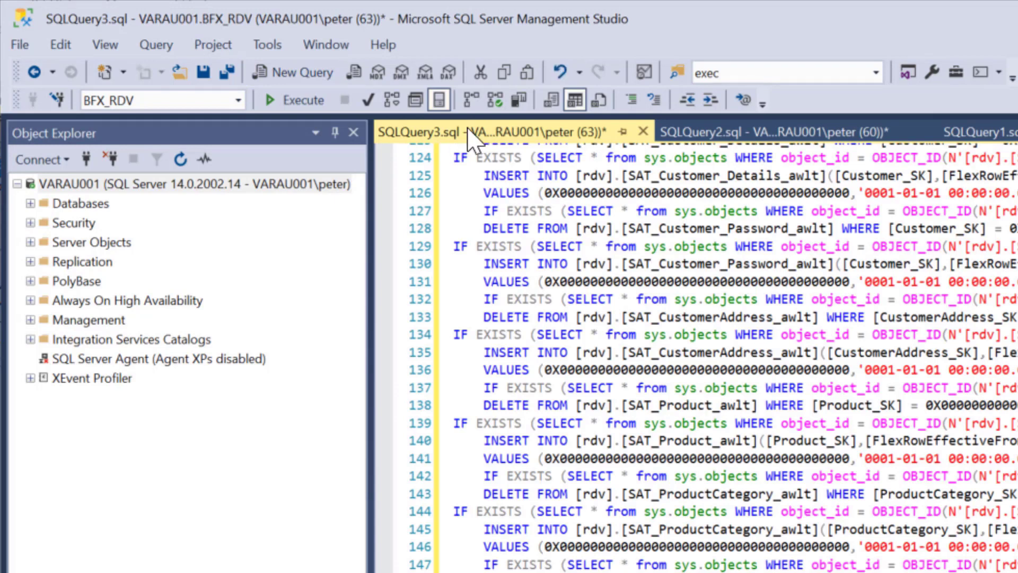
click(303, 100)
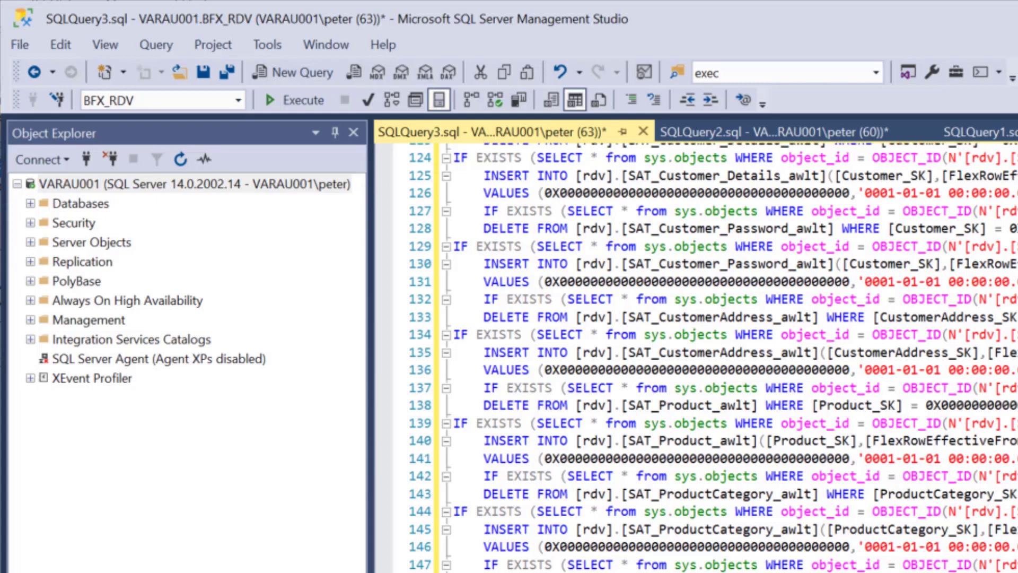
Step: Return to BimlStudio and build the BimlFlex Trial Project
key(alt+Tab)
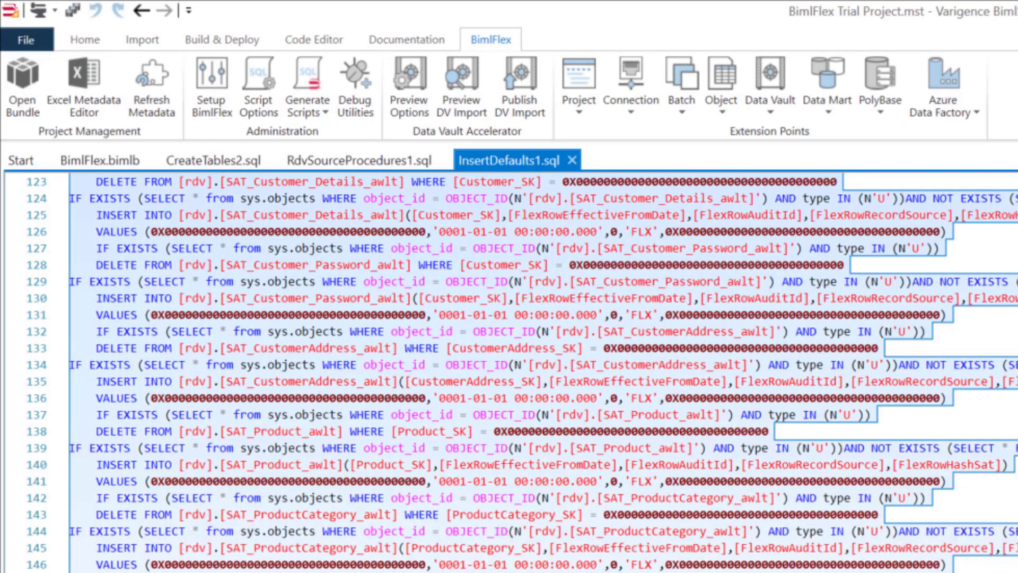
click(314, 120)
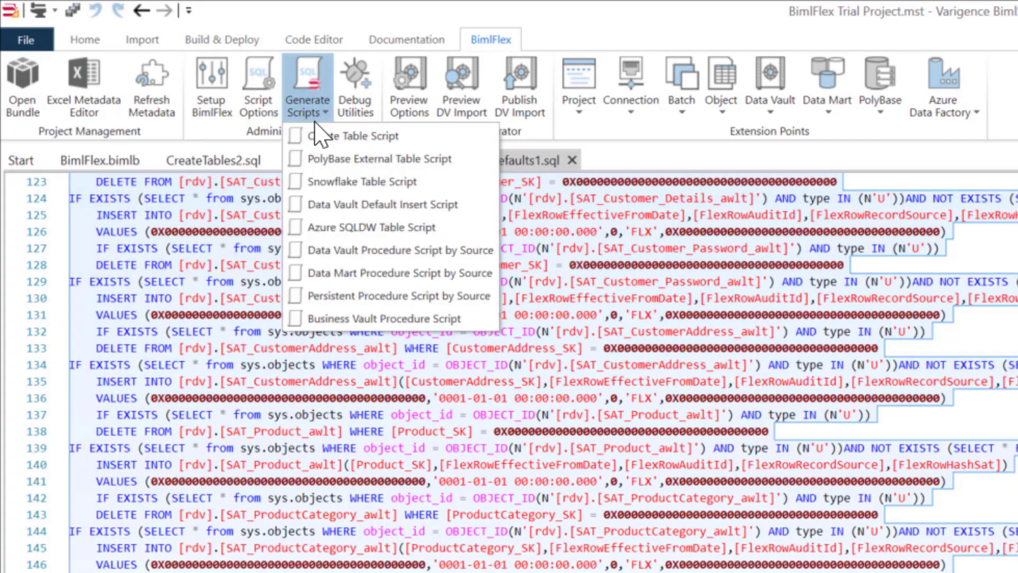
click(342, 320)
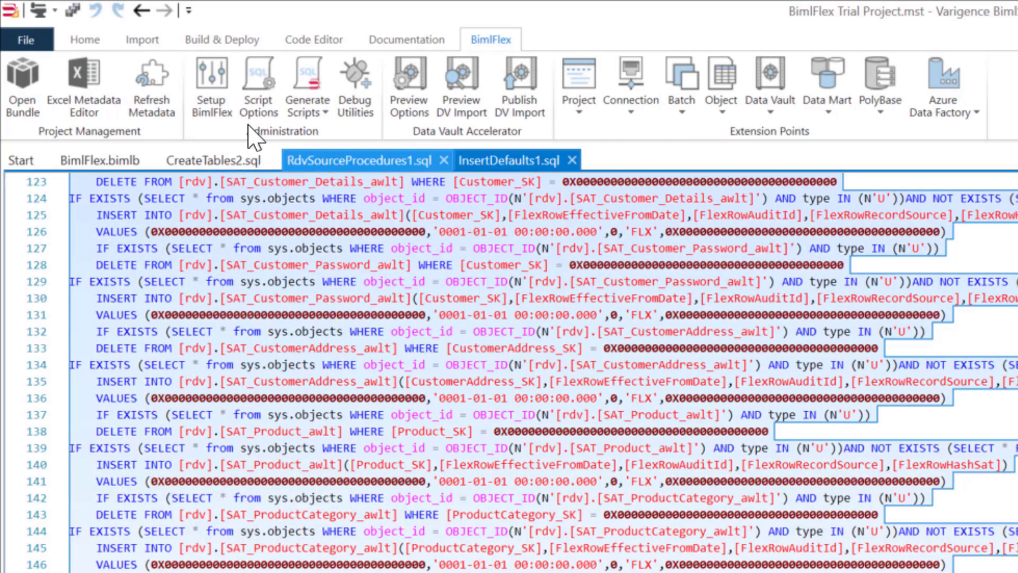
click(36, 10)
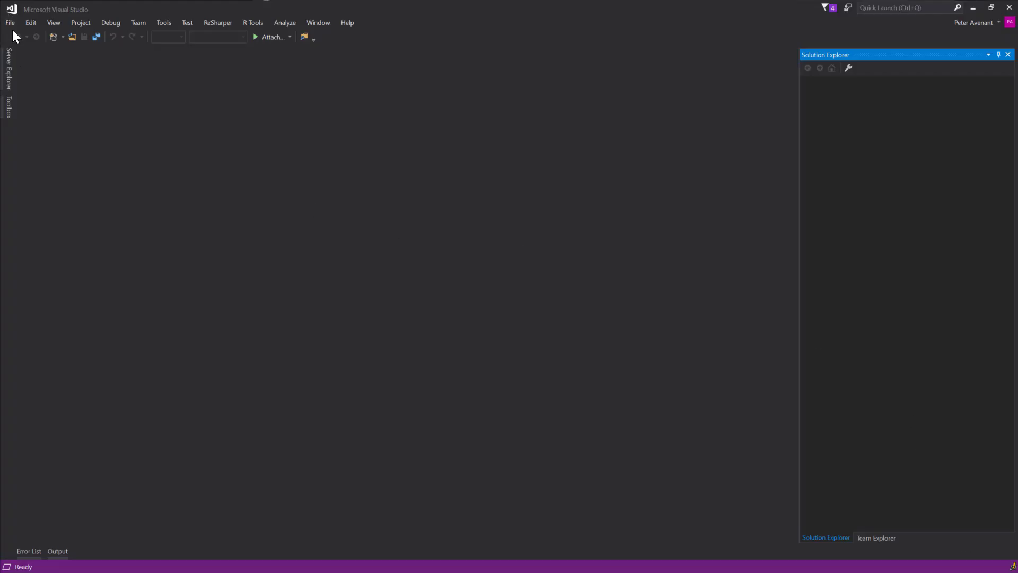
Step: In Visual Studio, open LOAD_BFX_RDV_Project.dtproj from the LOAD_BFX_RDV folder in the BimlFlex Trial Project's output folder
click(9, 22)
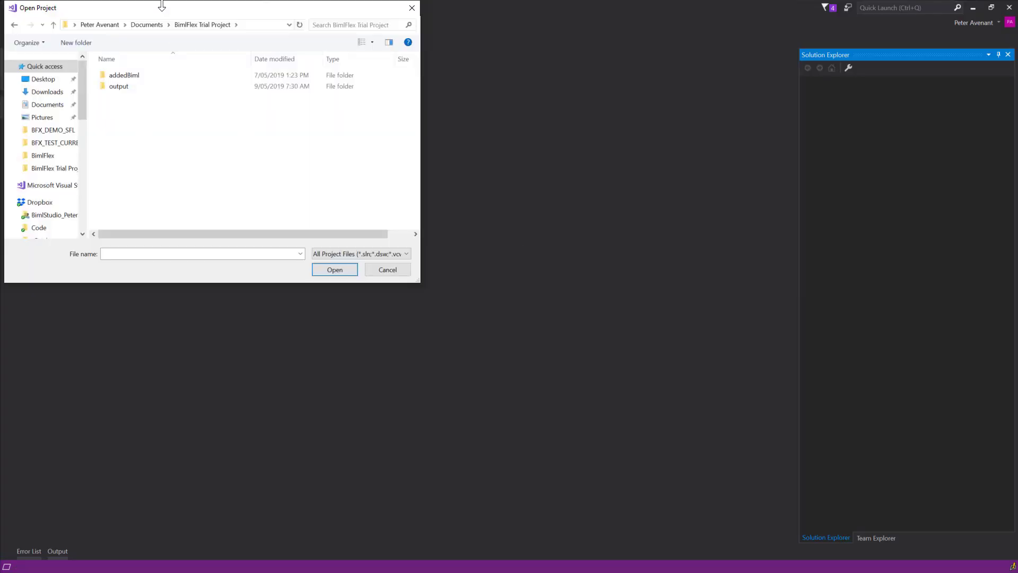
drag(162, 5, 356, 105)
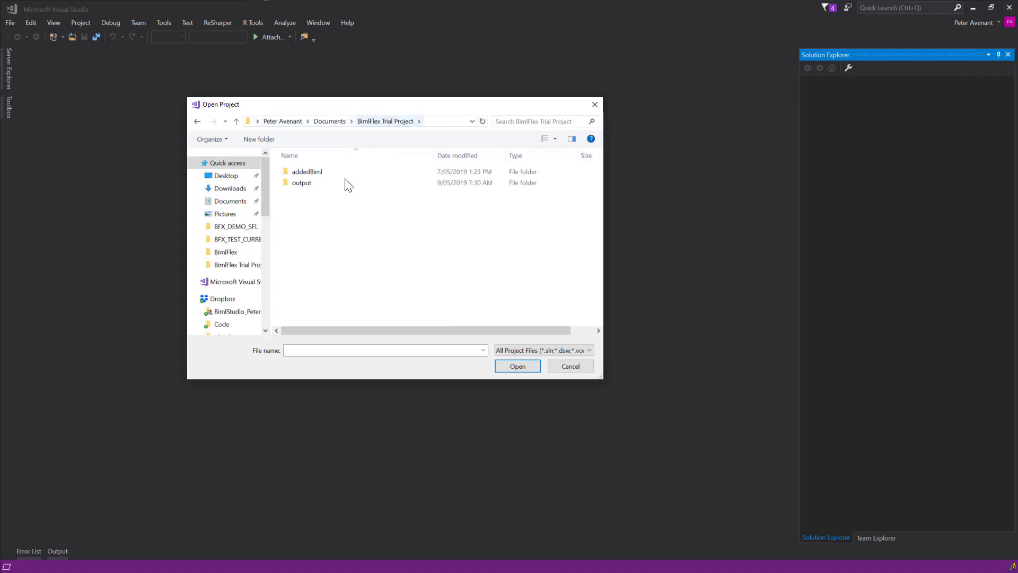
click(299, 187)
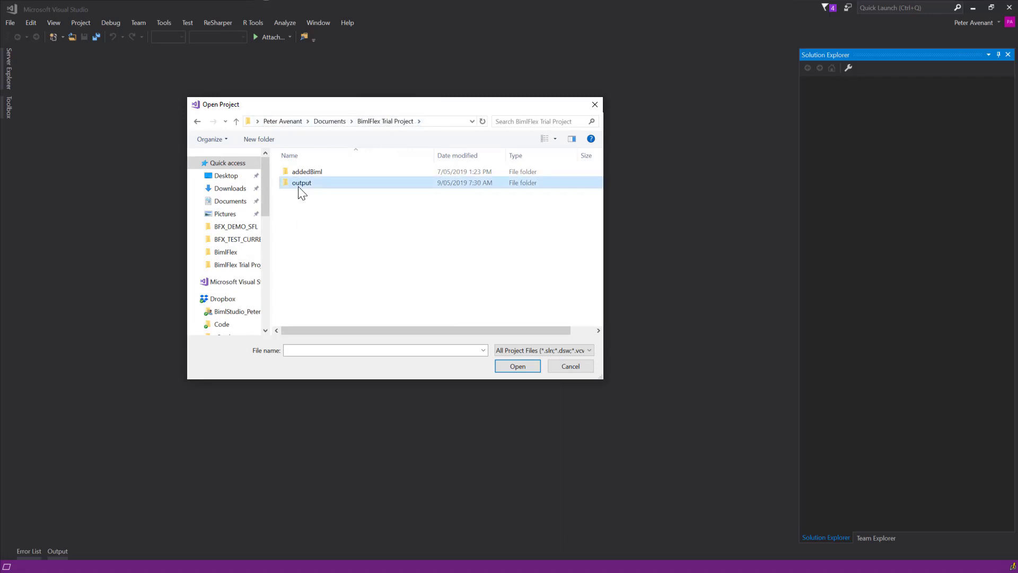
double_click(298, 186)
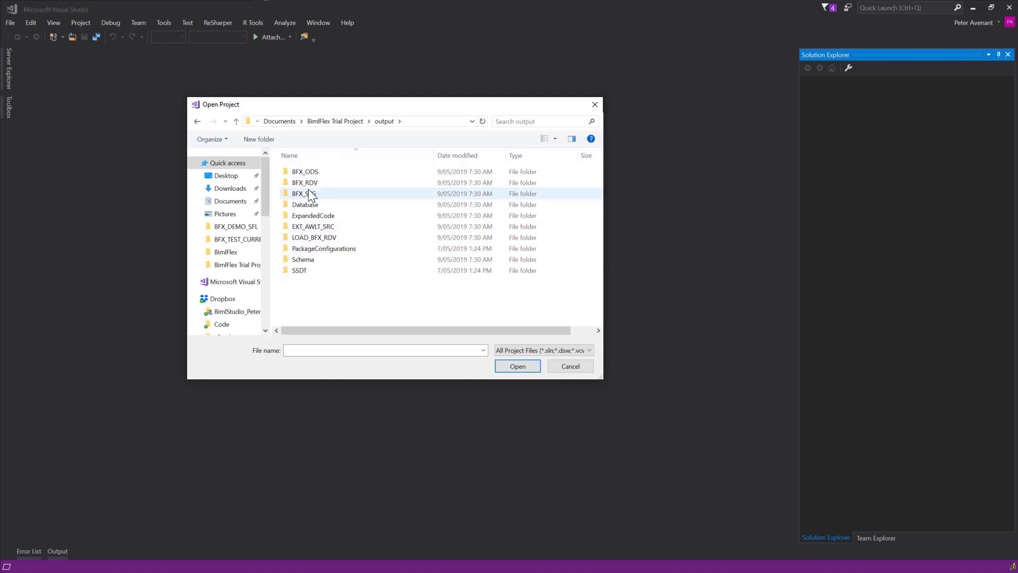
double_click(312, 237)
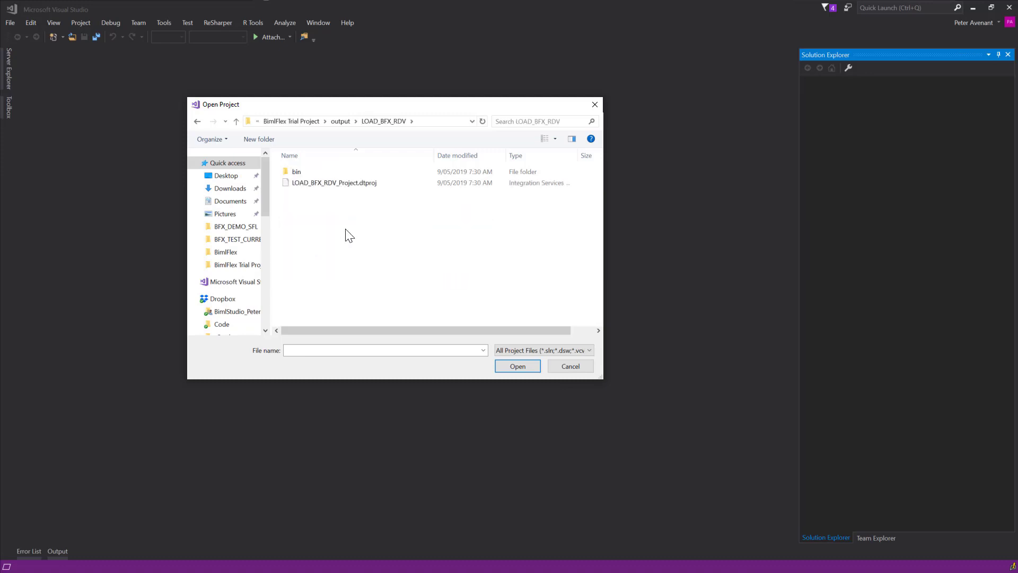
double_click(337, 184)
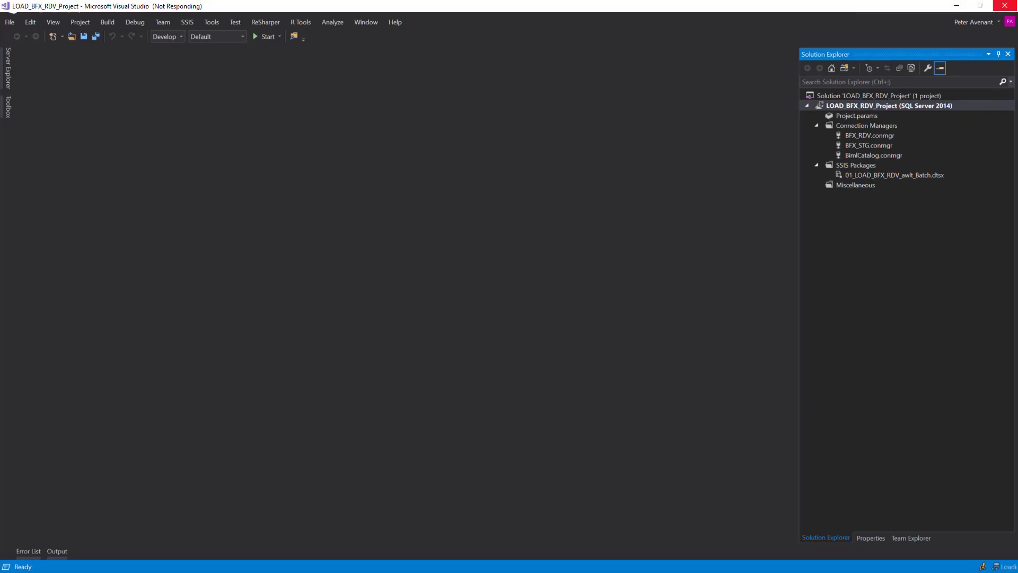
Step: Open the 01_LOAD_BFX_RDV_awlt_Batch.dtsx package and examine the parallel chains of table-loading containers in its control flow
click(894, 175)
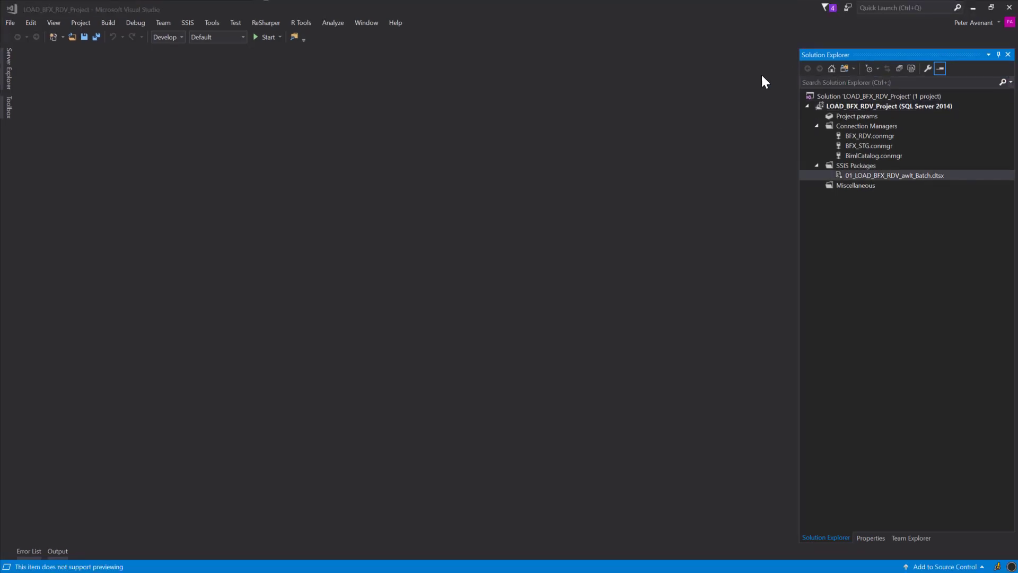
double_click(866, 176)
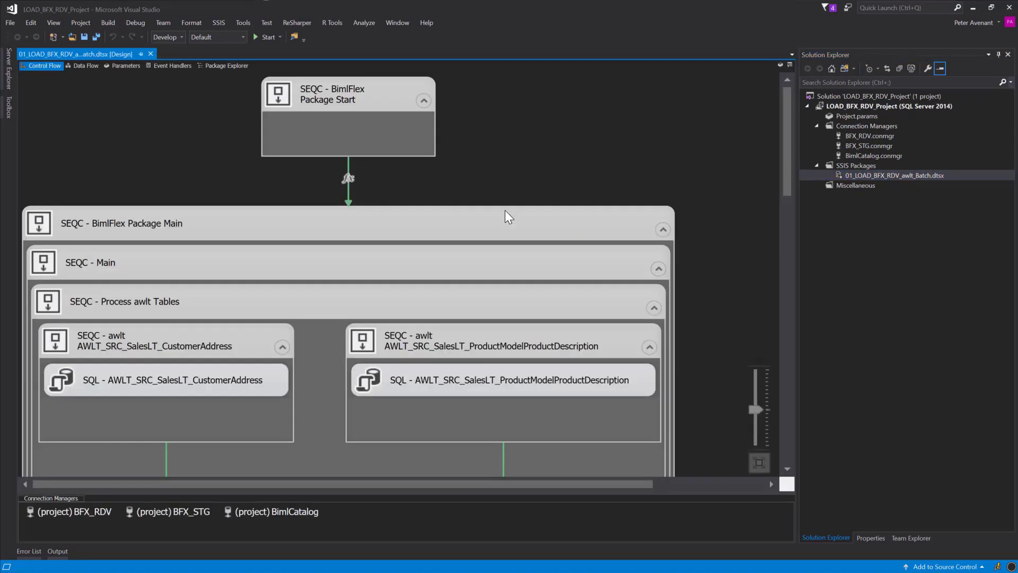
scroll(495, 128, down, 6)
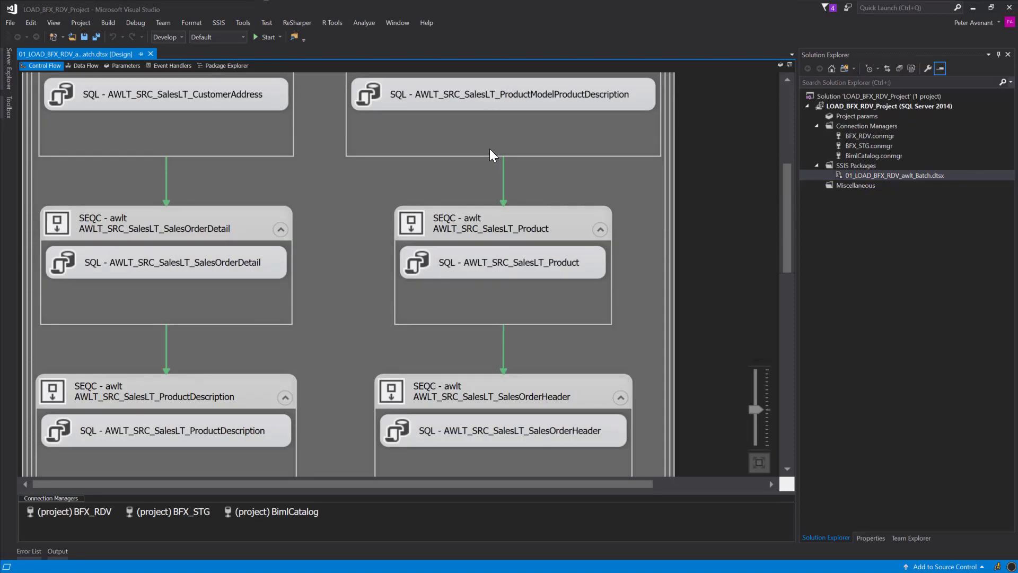
scroll(489, 149, down, 8)
scroll(498, 178, up, 5)
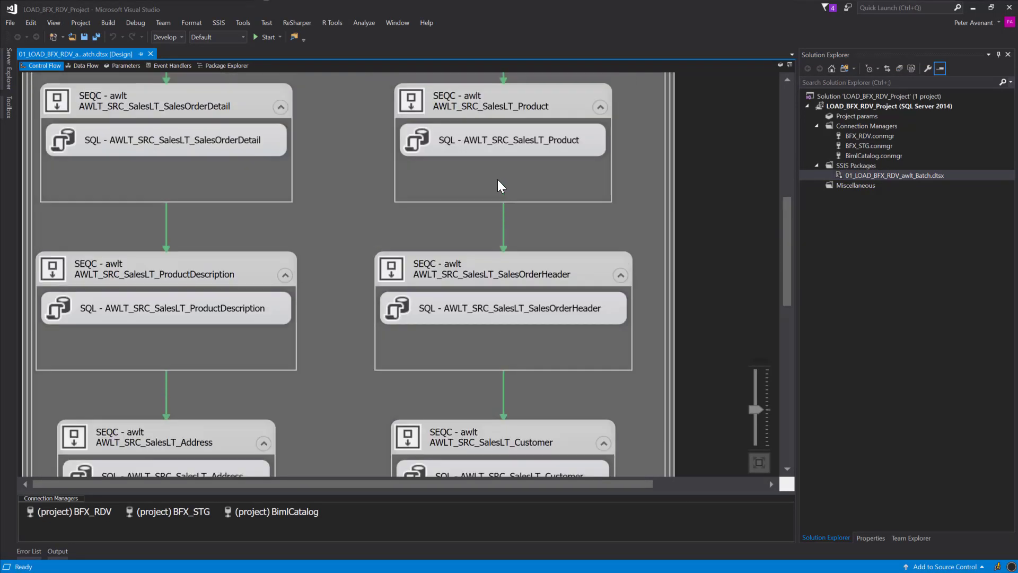
scroll(497, 180, up, 7)
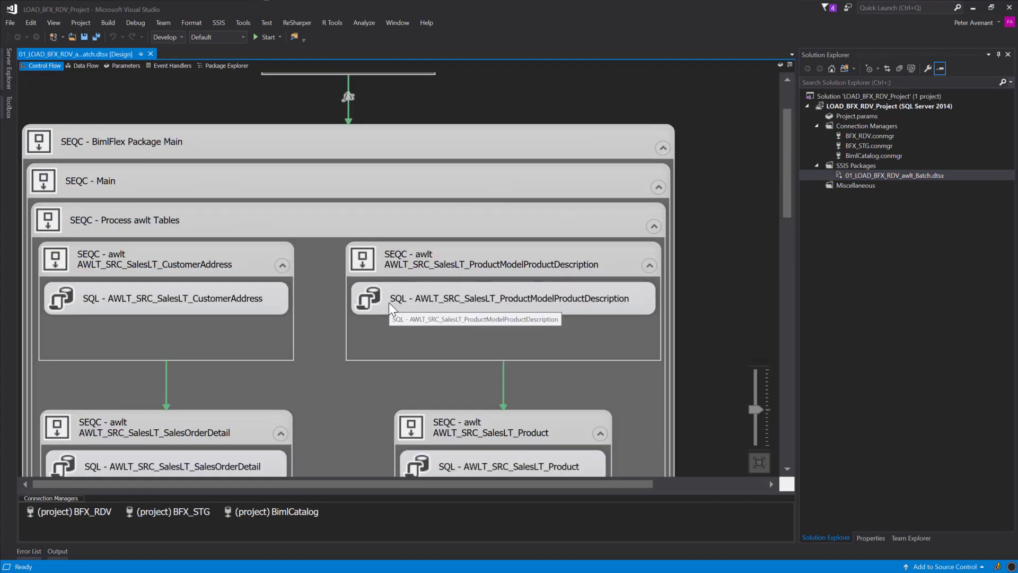
scroll(388, 302, up, 2)
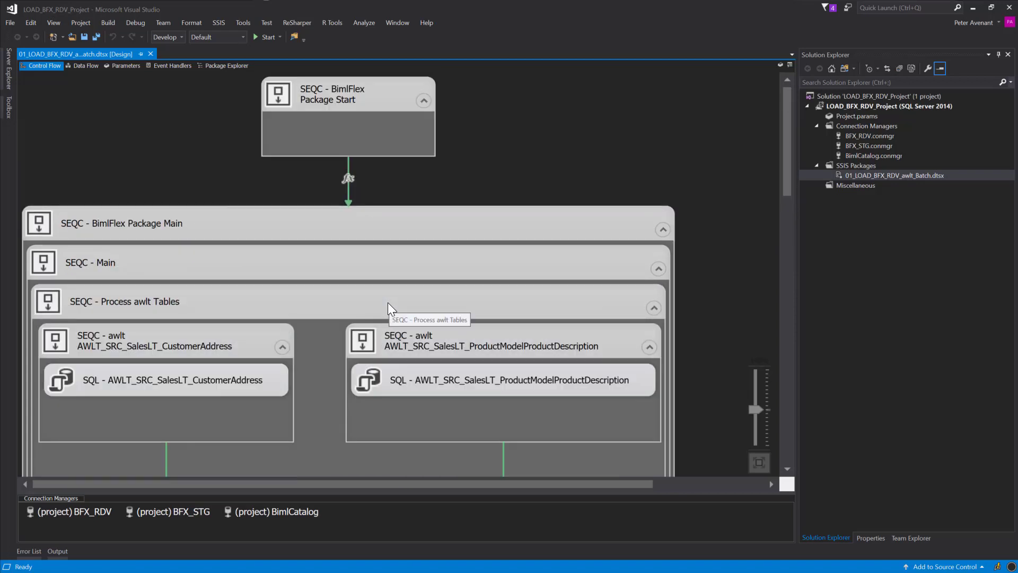
scroll(371, 303, down, 2)
click(195, 271)
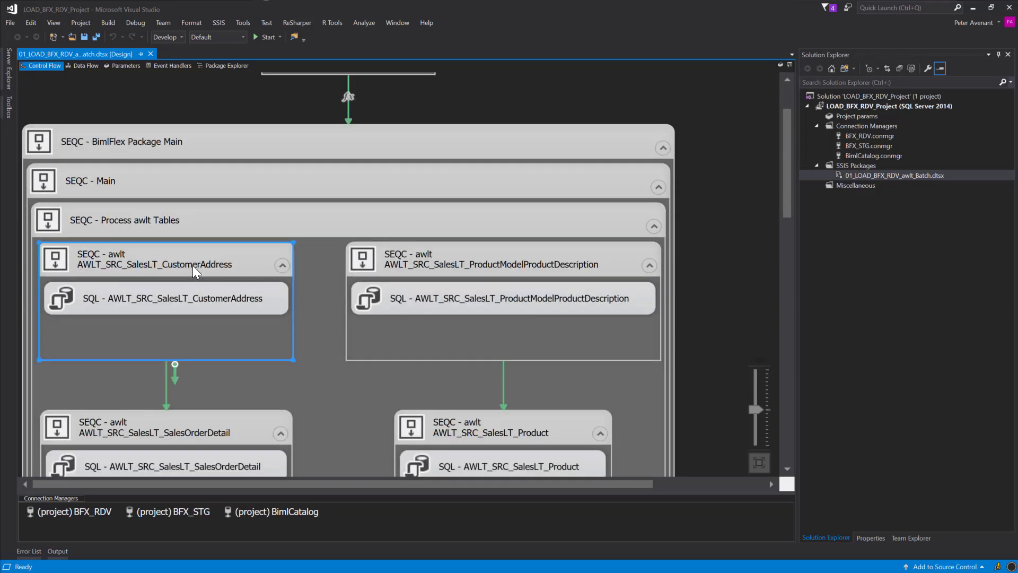
click(462, 262)
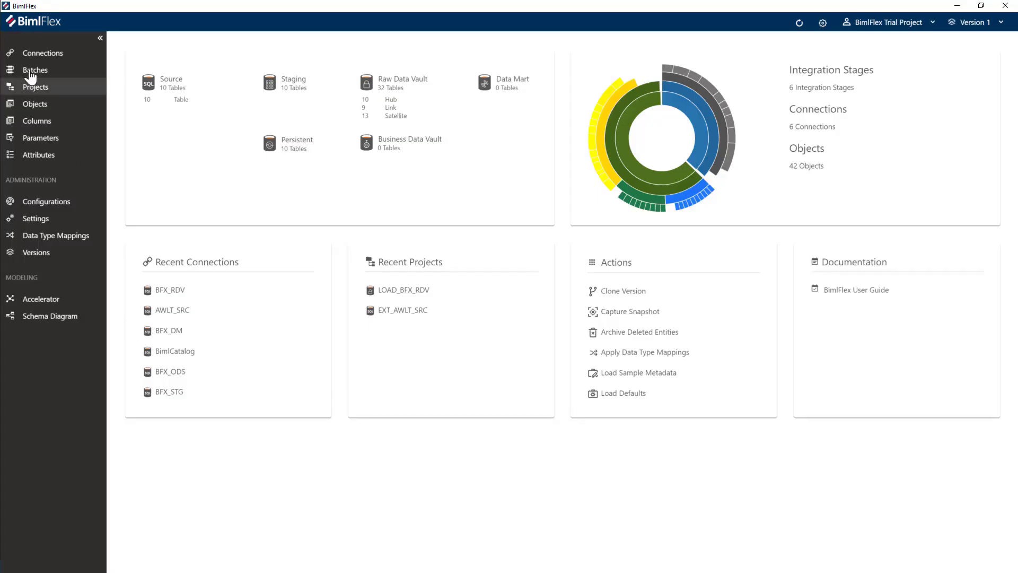
Step: Switch to BimlFlex and inspect the thread setting of the LOAD_BFX_RDV batch
click(31, 72)
click(143, 120)
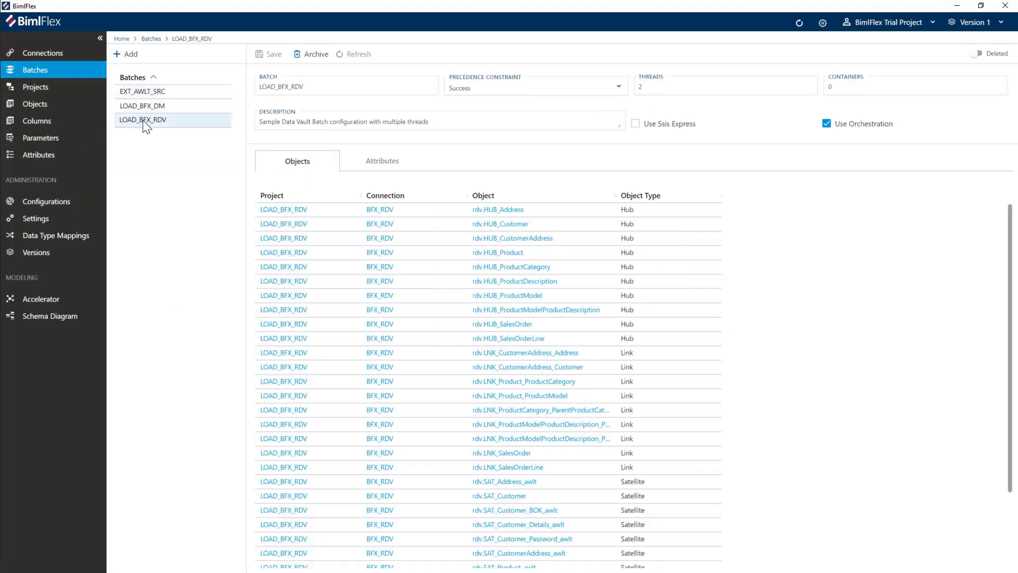
click(644, 87)
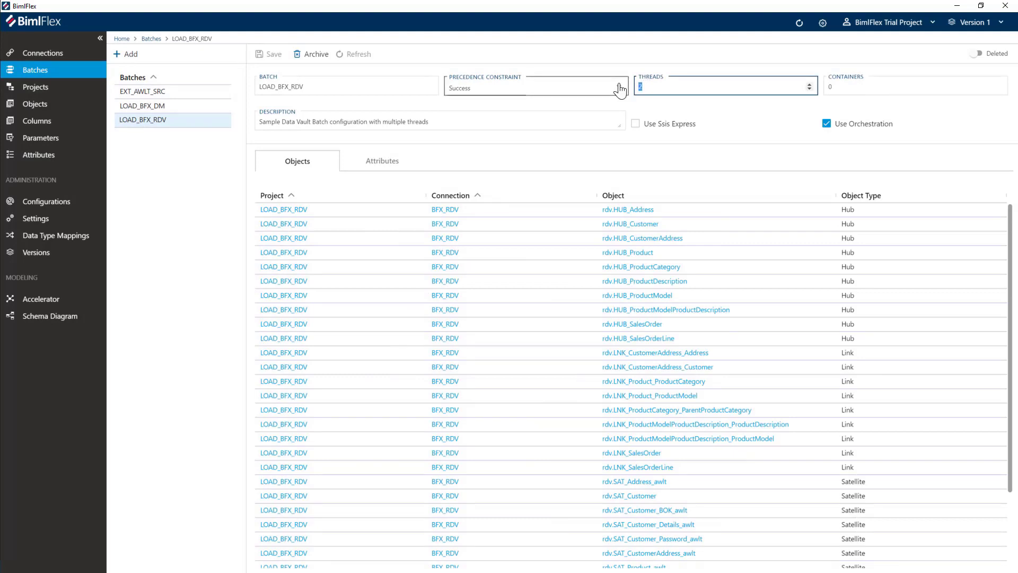
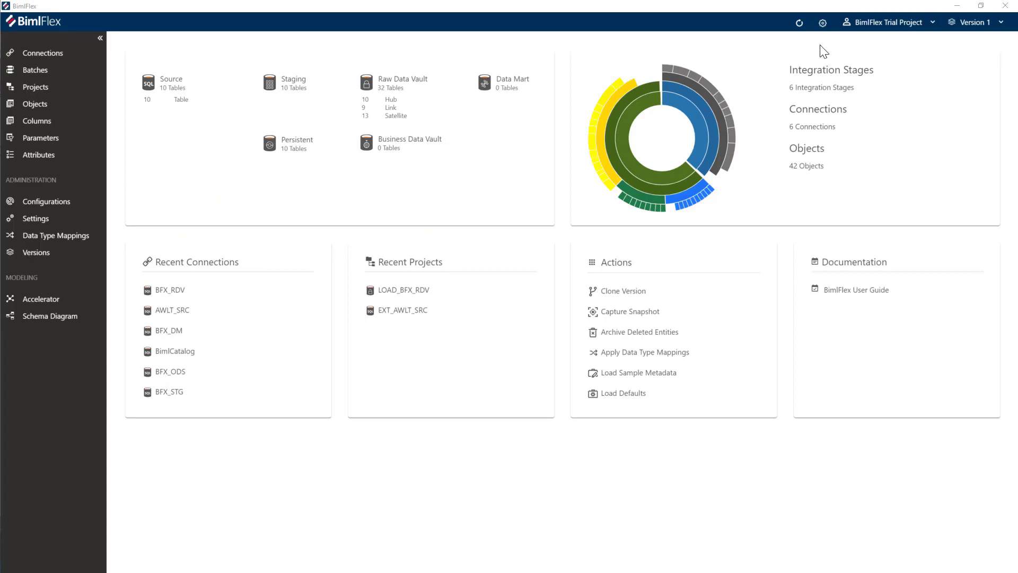
Step: Open the parameters of the SalesLT.SalesOrderHeader object from the EXT_AWLT_SRC project
click(41, 91)
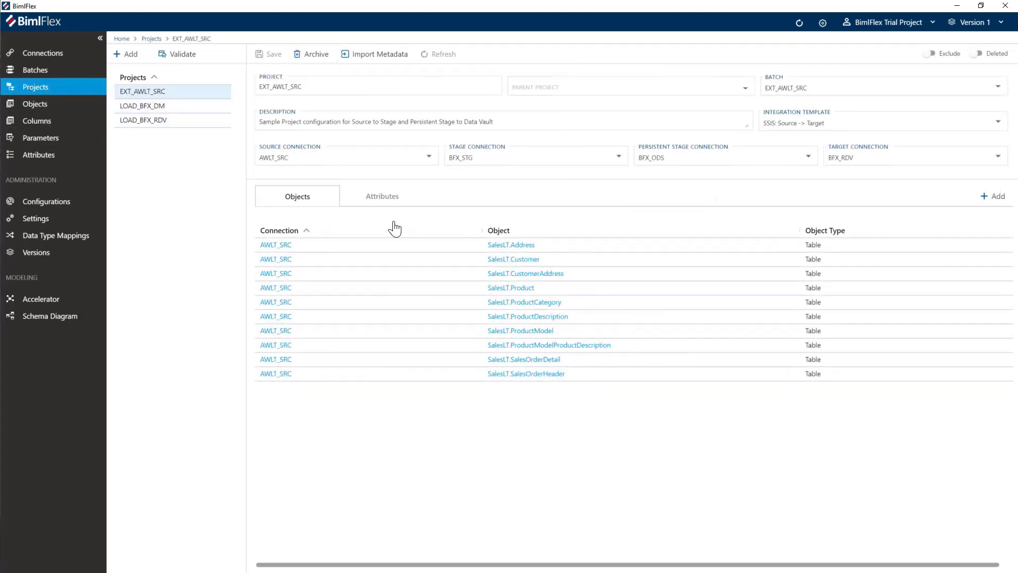
click(527, 378)
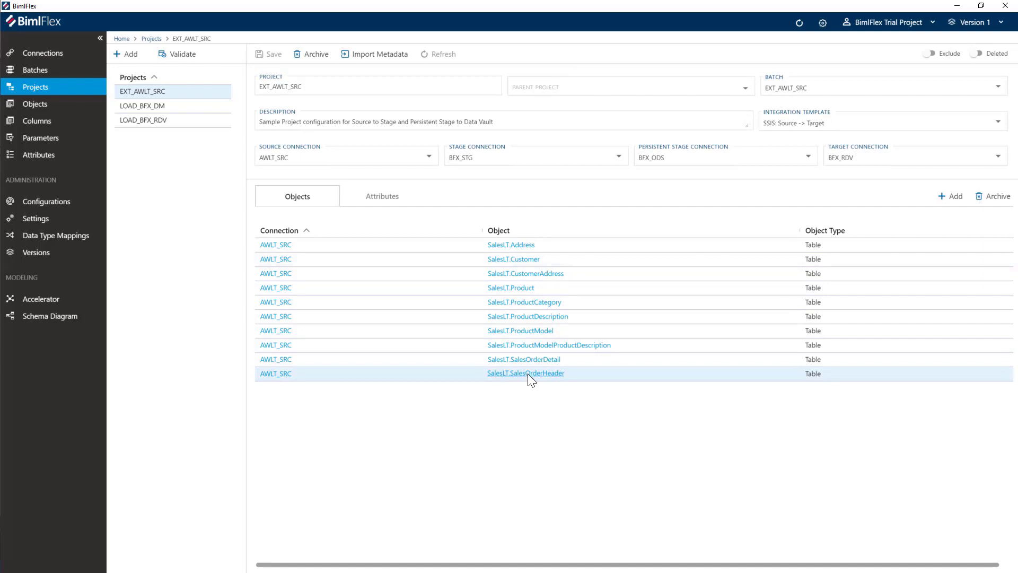
click(527, 373)
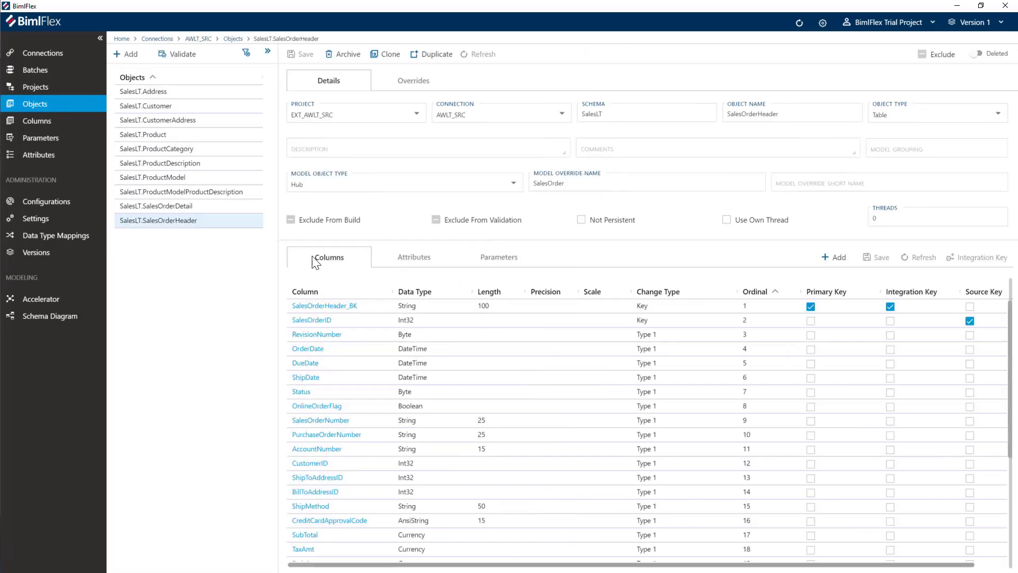
click(492, 263)
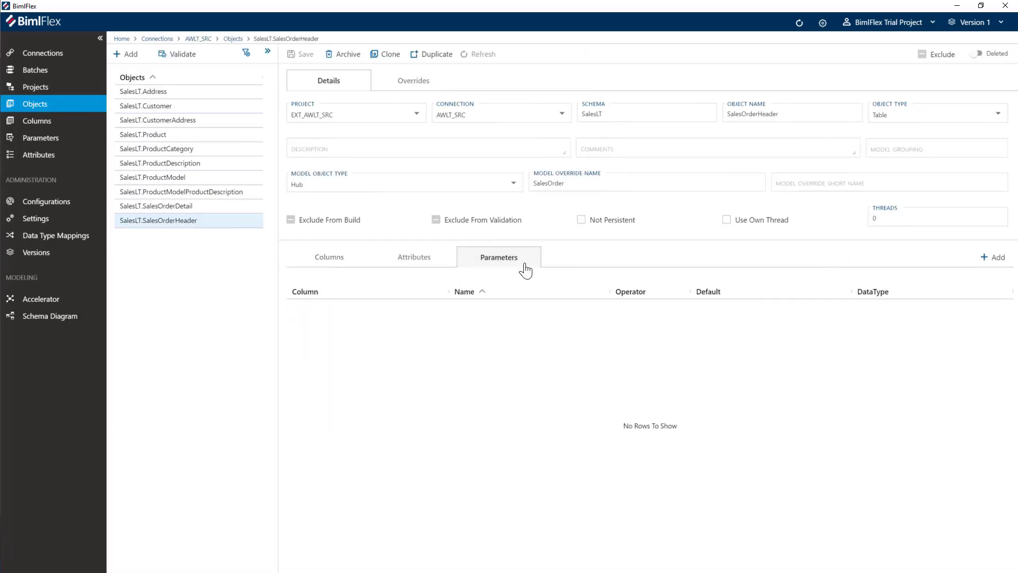
Step: Start a new SalesOrderHeader parameter on the ModifiedDate column and name it LastLoadDate
click(993, 259)
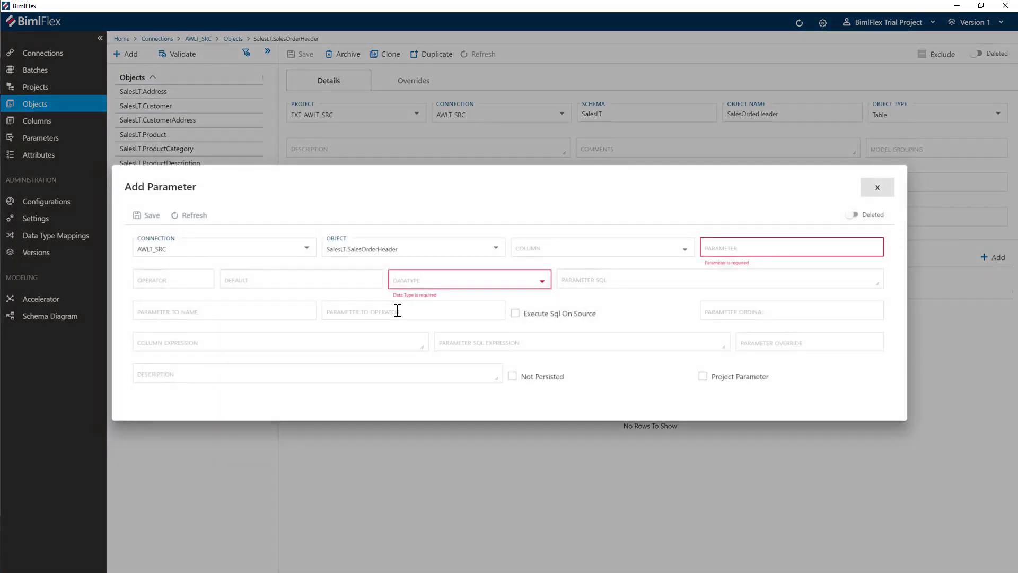
click(568, 259)
scroll(590, 305, down, 8)
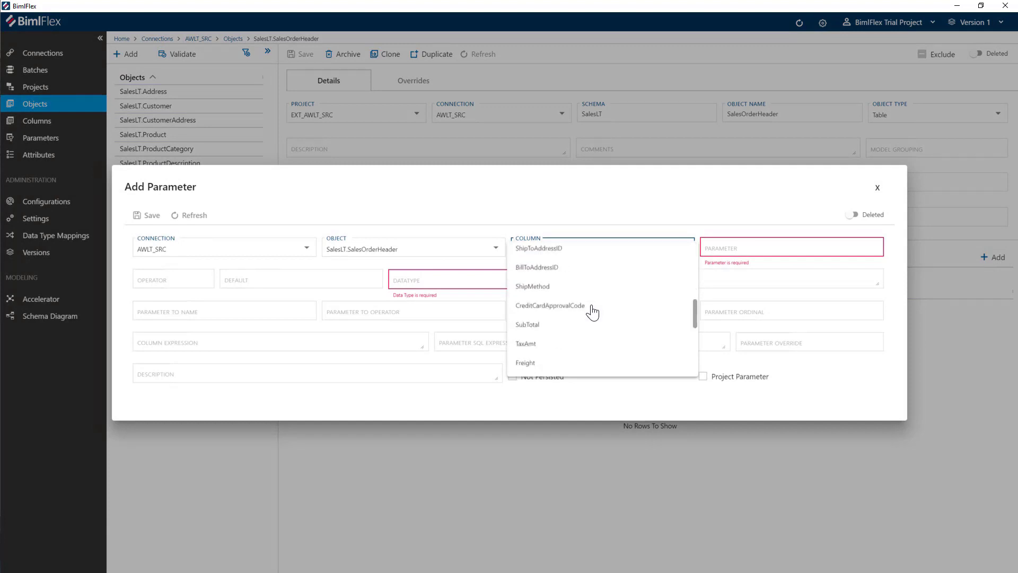
scroll(561, 346, up, 4)
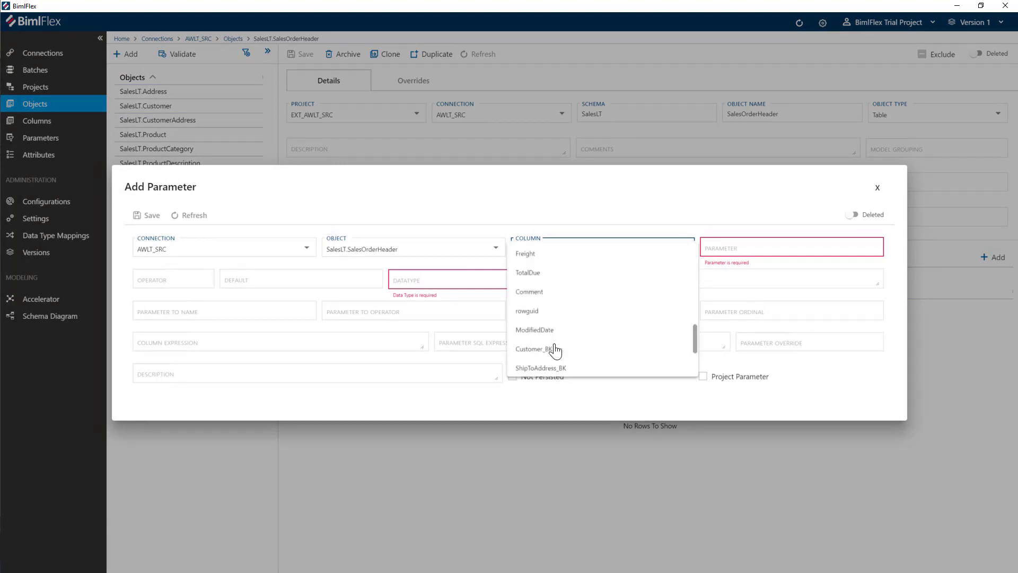
scroll(555, 351, down, 2)
click(555, 344)
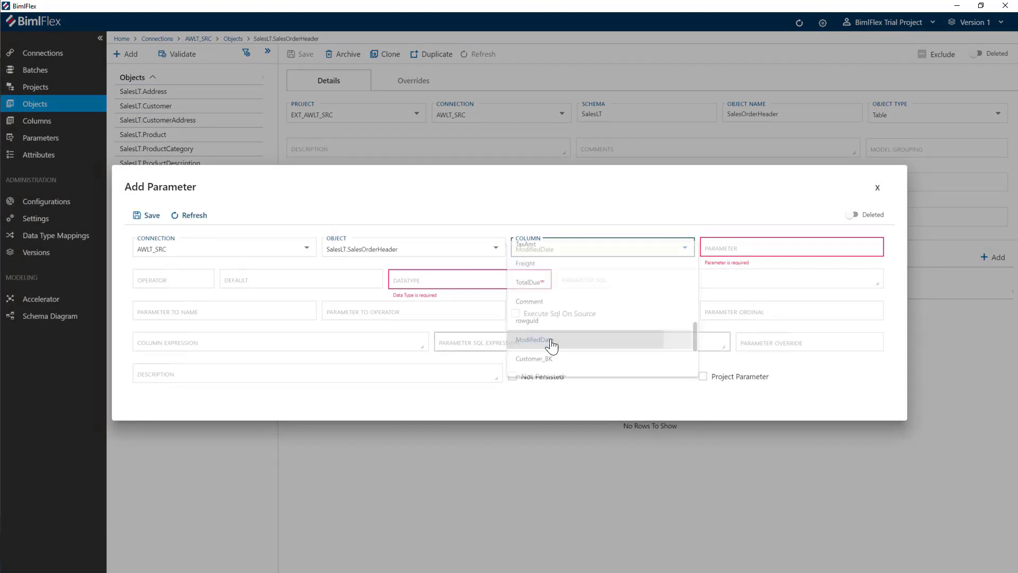
click(758, 248)
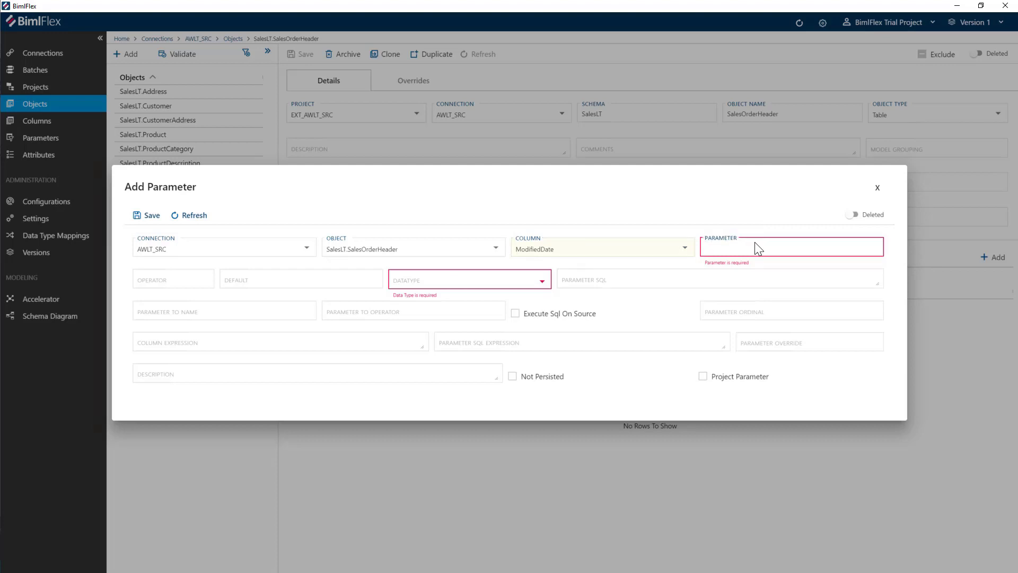
text(LastLo)
text(ad)
text(Dae)
text(te)
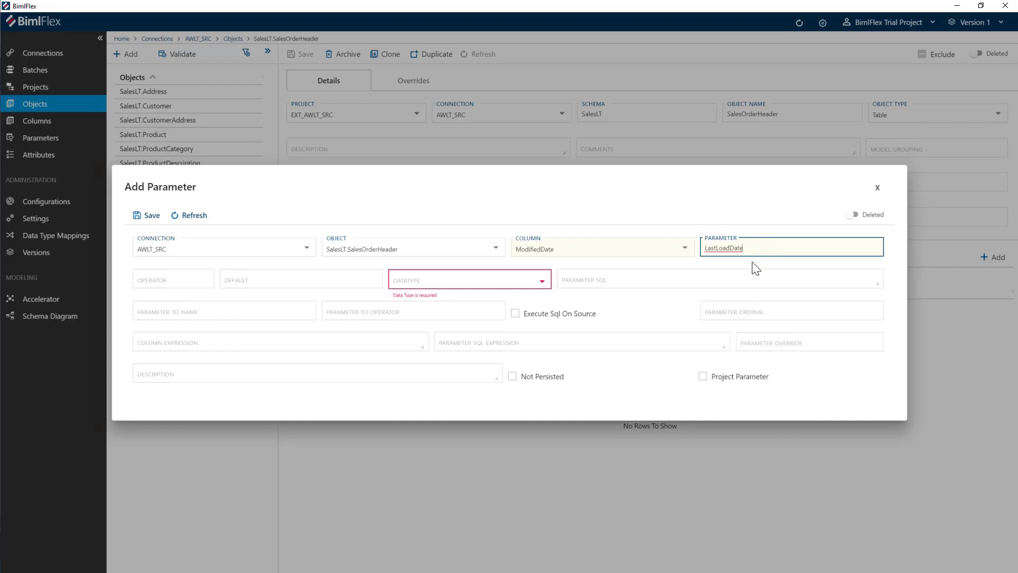
Step: Give the LastLoadDate parameter the operator >, the default 1900-01-01 and the data type String
click(173, 285)
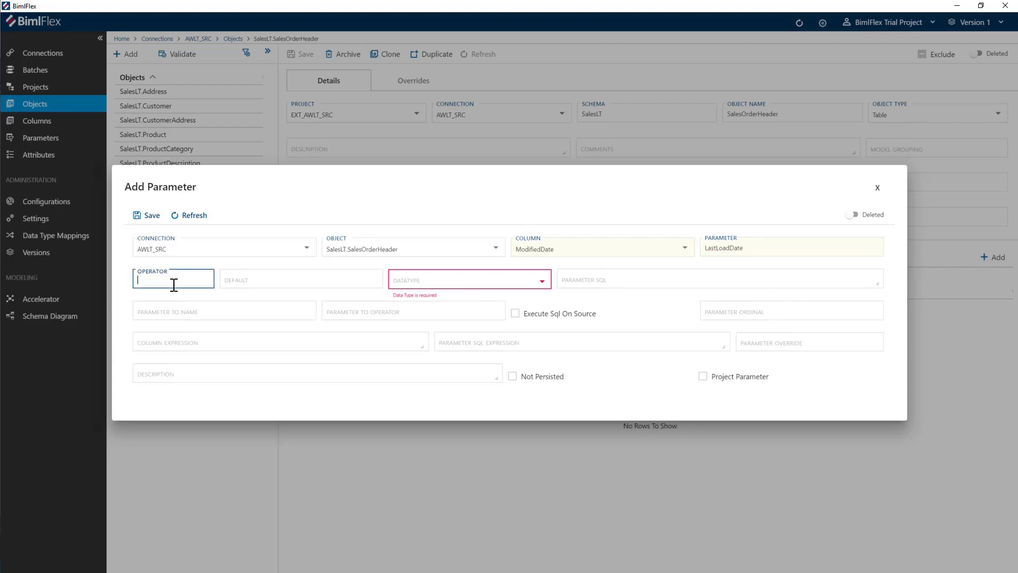
text(>)
click(275, 282)
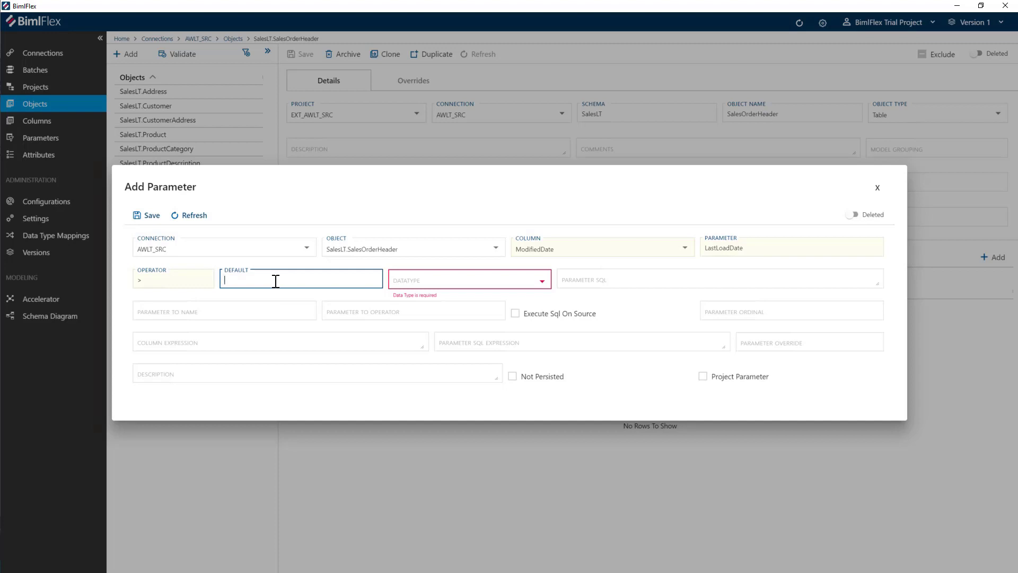
text(1900-01-01)
click(453, 282)
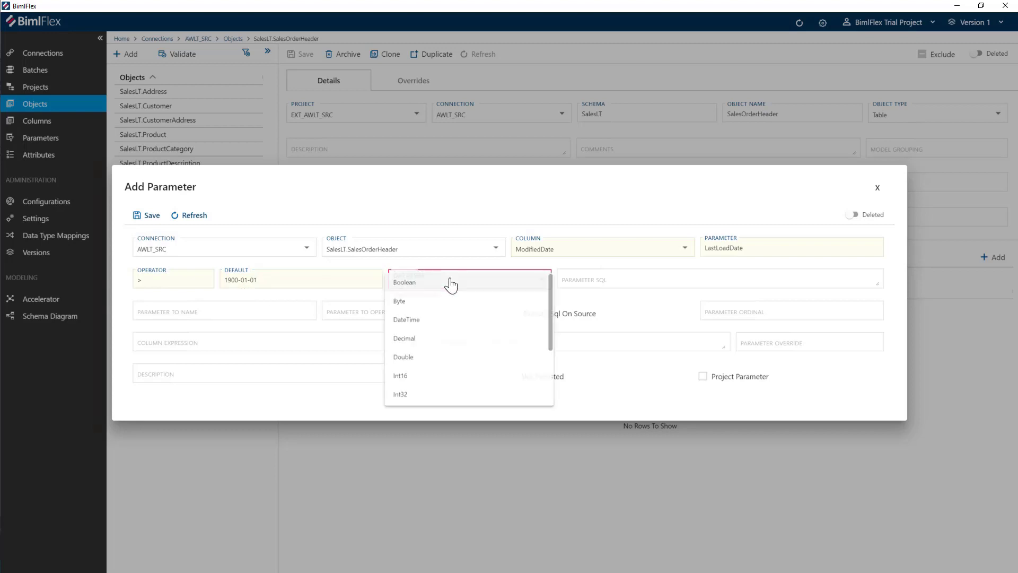
scroll(456, 308, down, 3)
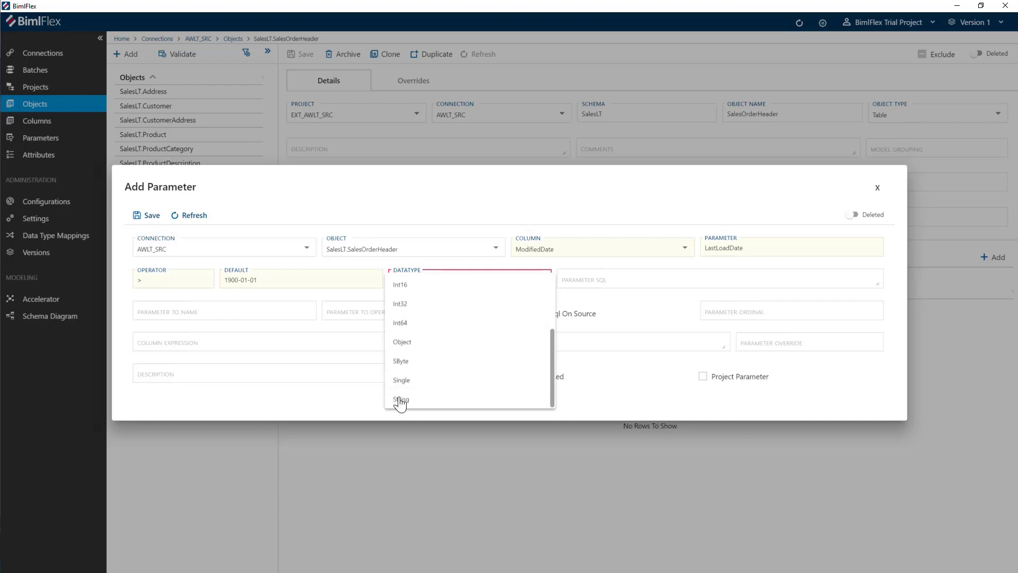
click(422, 402)
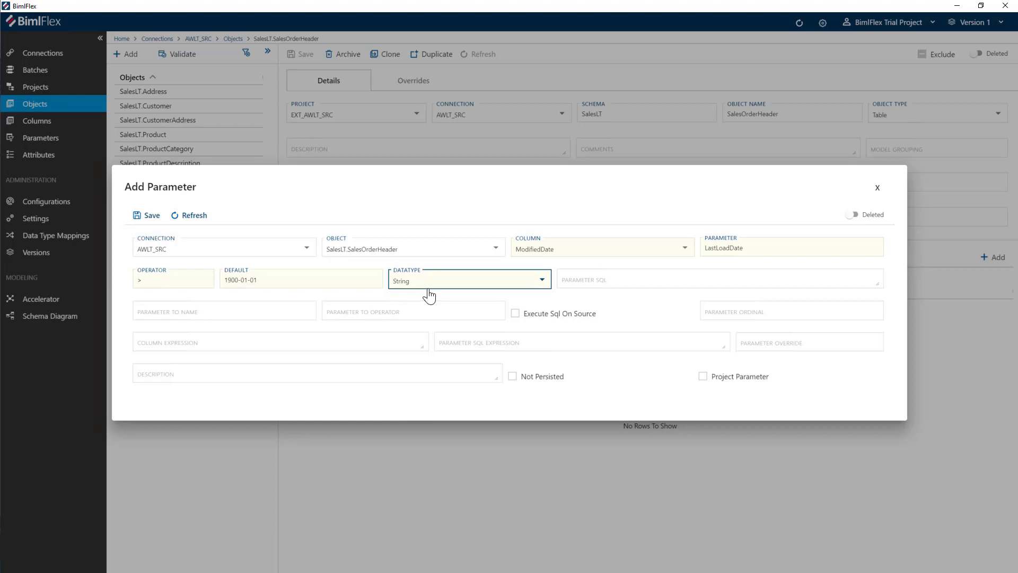
click(599, 281)
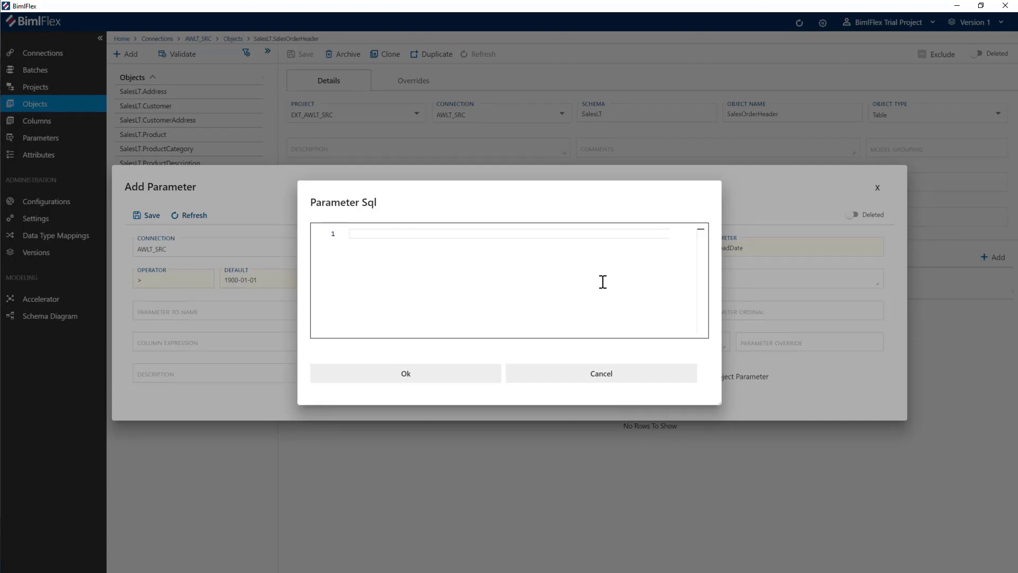
text(CONVERT(VARCHAR(23),MAX(@@this),121))
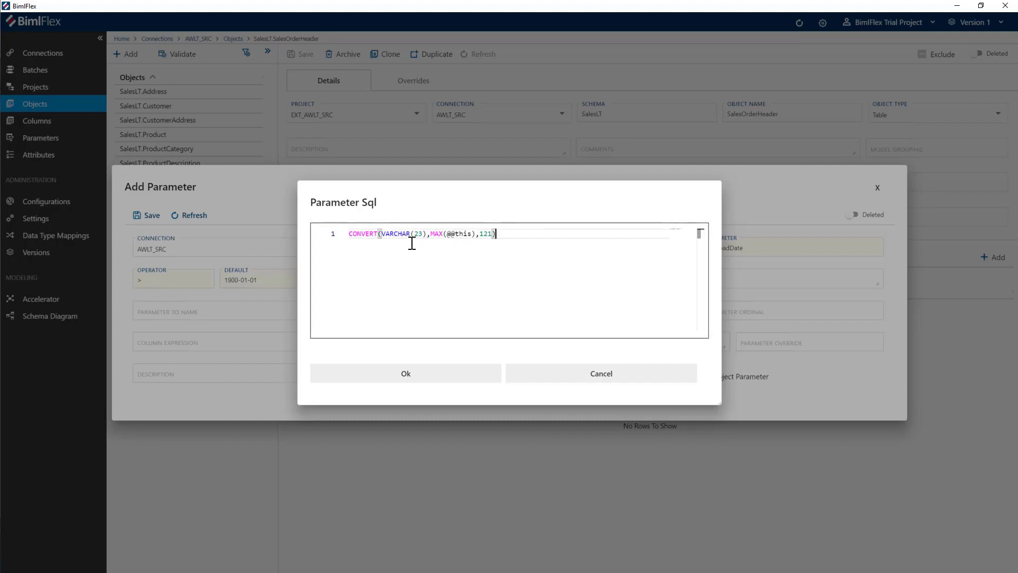
click(415, 379)
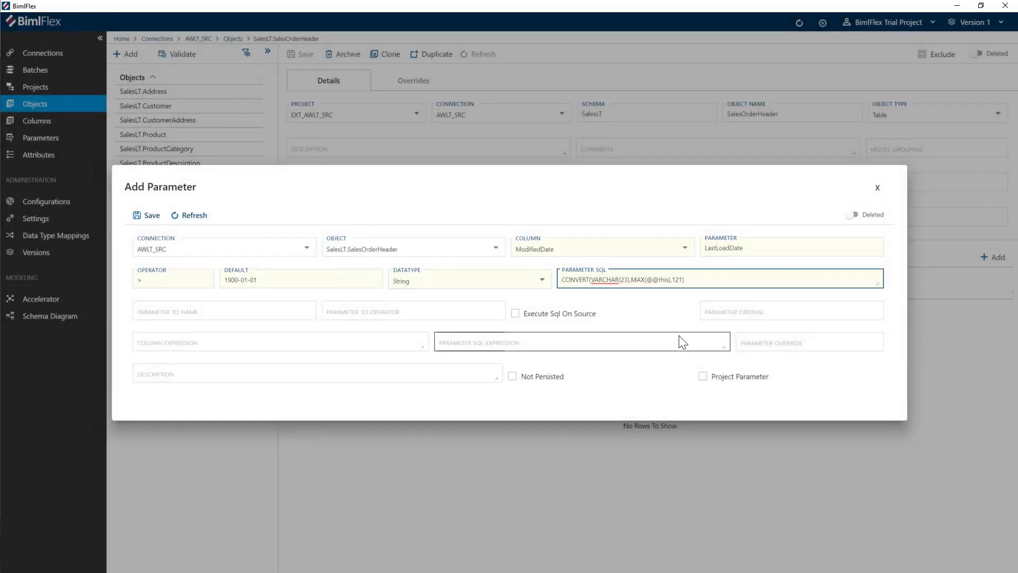
click(149, 215)
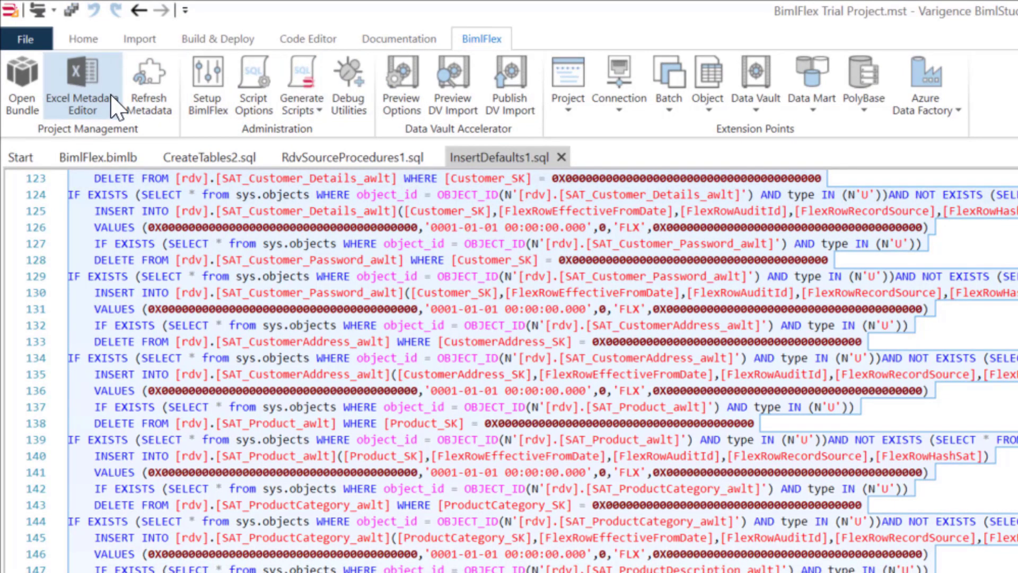
Step: Switch to BimlStudio and open the project's metadata in the Excel Metadata Editor
click(81, 73)
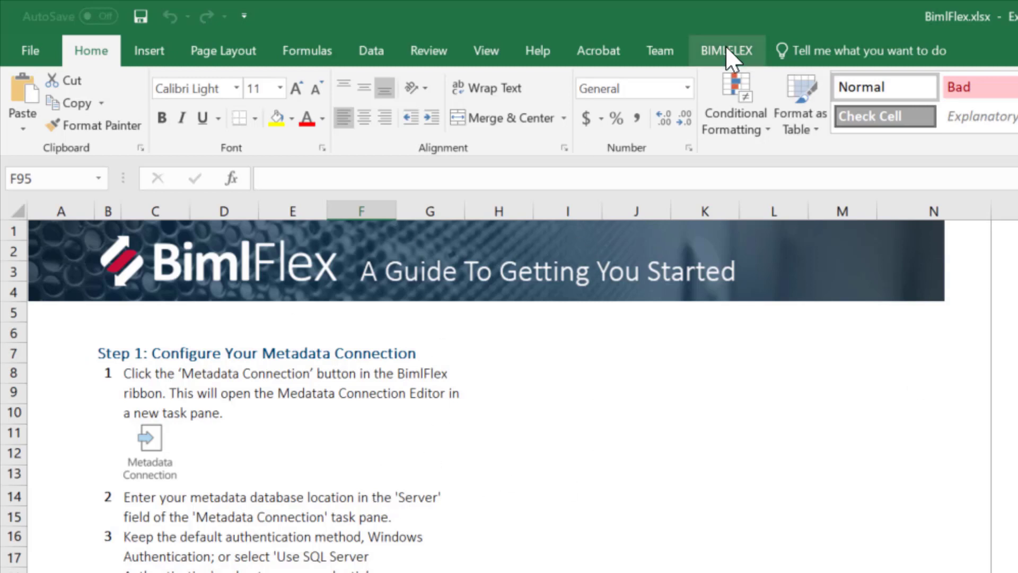
Step: Open the BimlFlex metadata connection settings, refresh the customer list and select BimlFlex Trial Project as the customer
click(727, 48)
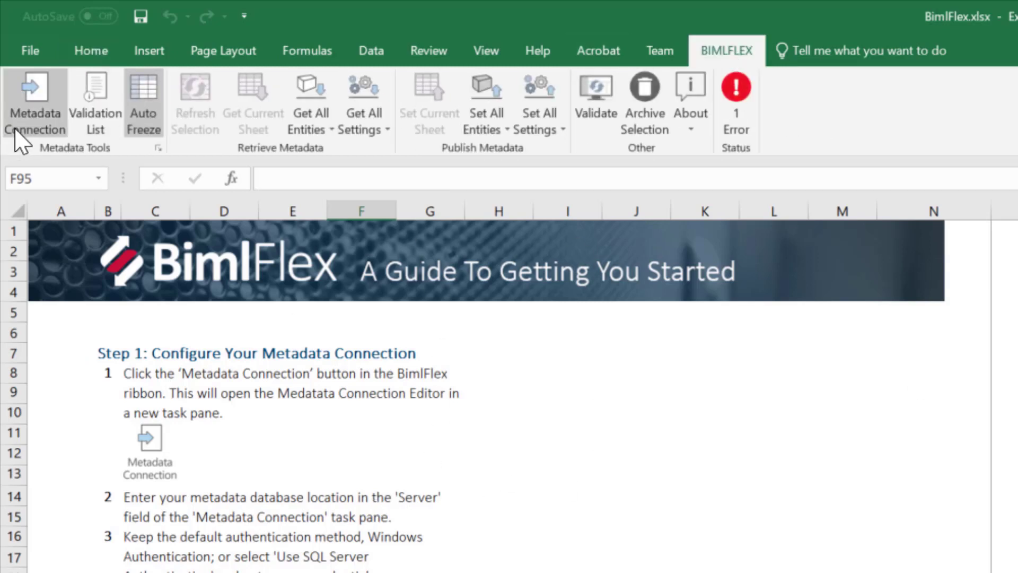
click(28, 94)
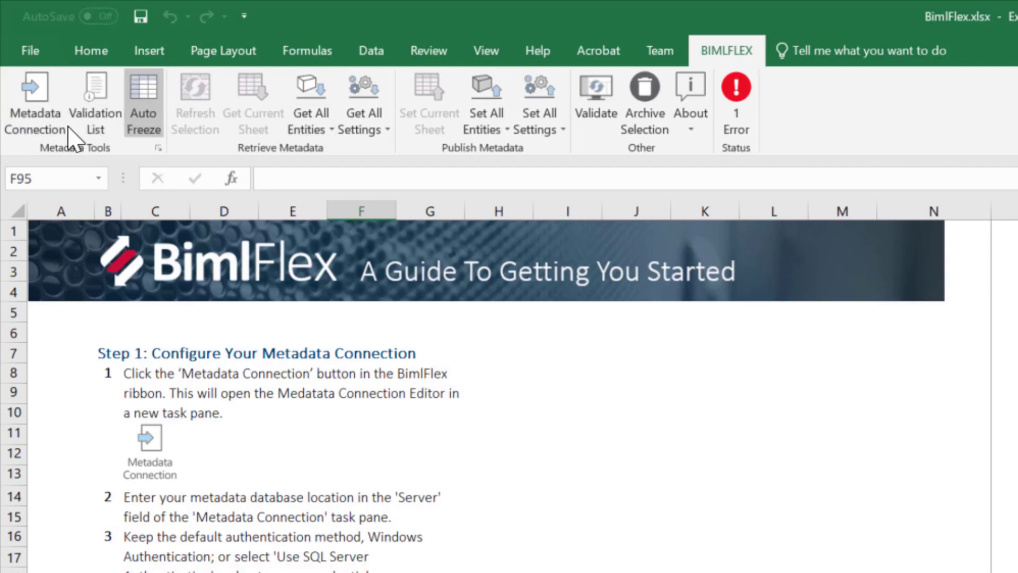
click(46, 96)
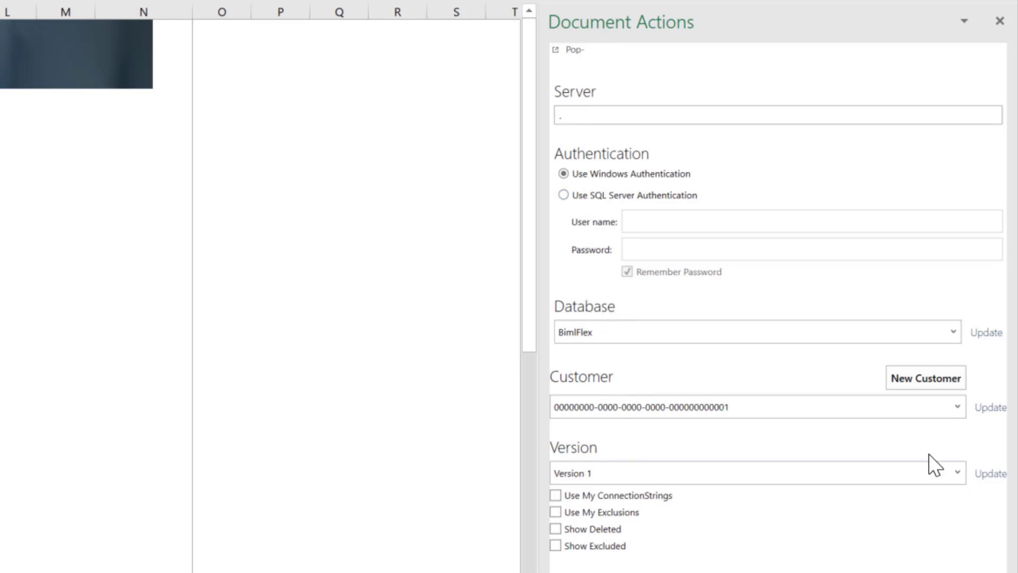
click(991, 408)
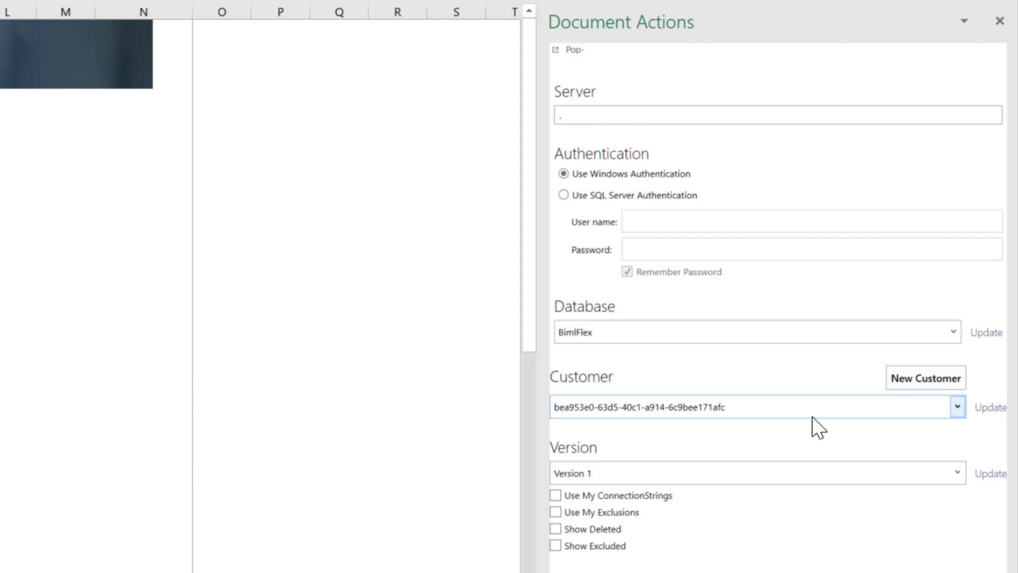
click(956, 407)
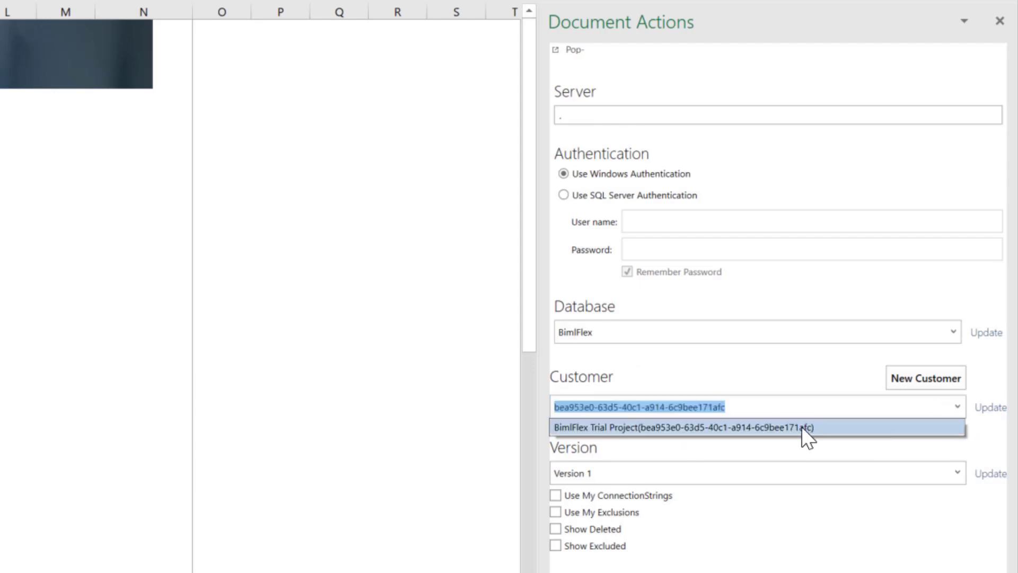
click(801, 427)
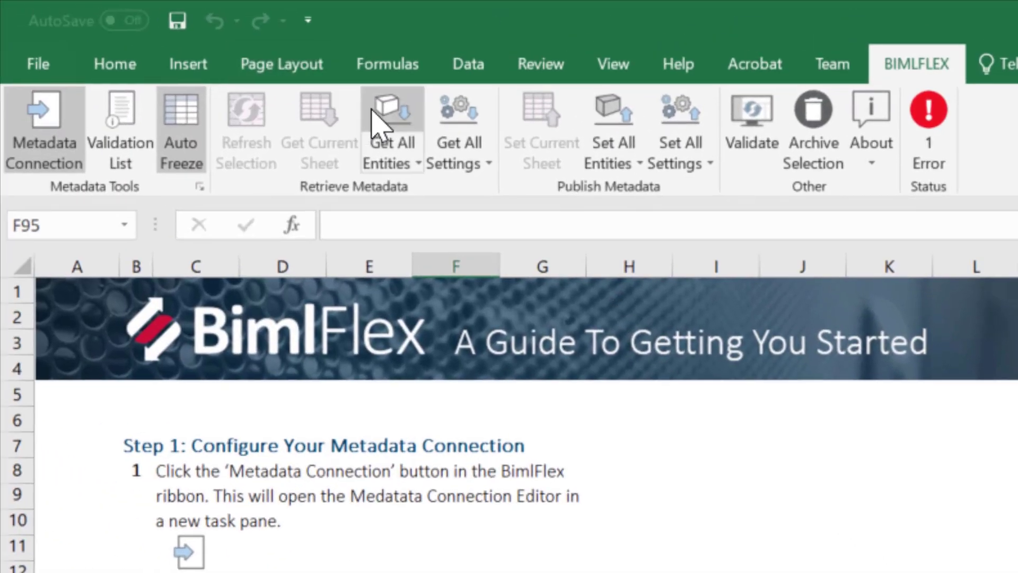
Step: Retrieve all entities from the metadata database and widen the ParameterSql column on the Parameters sheet
click(393, 121)
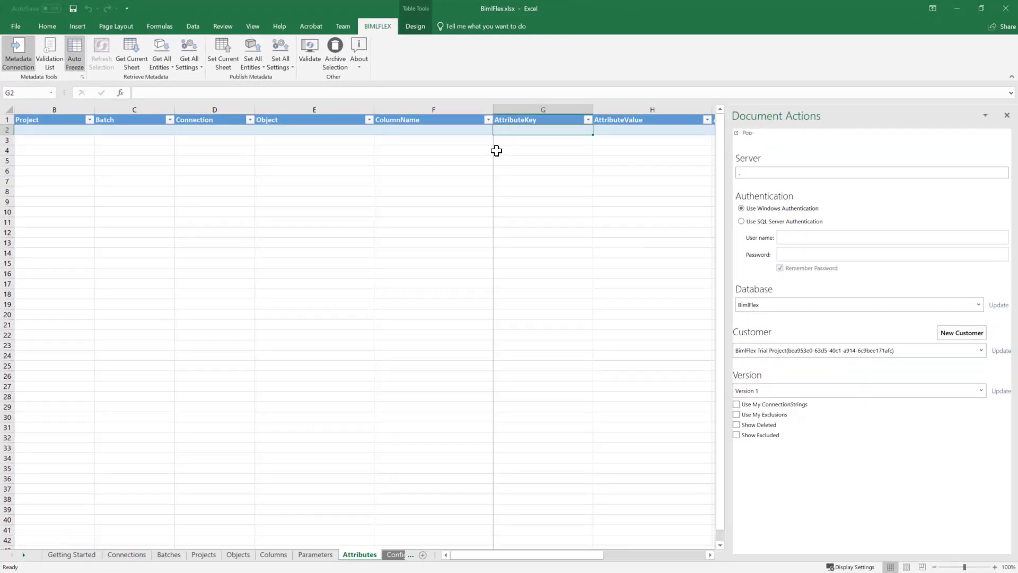
click(1007, 116)
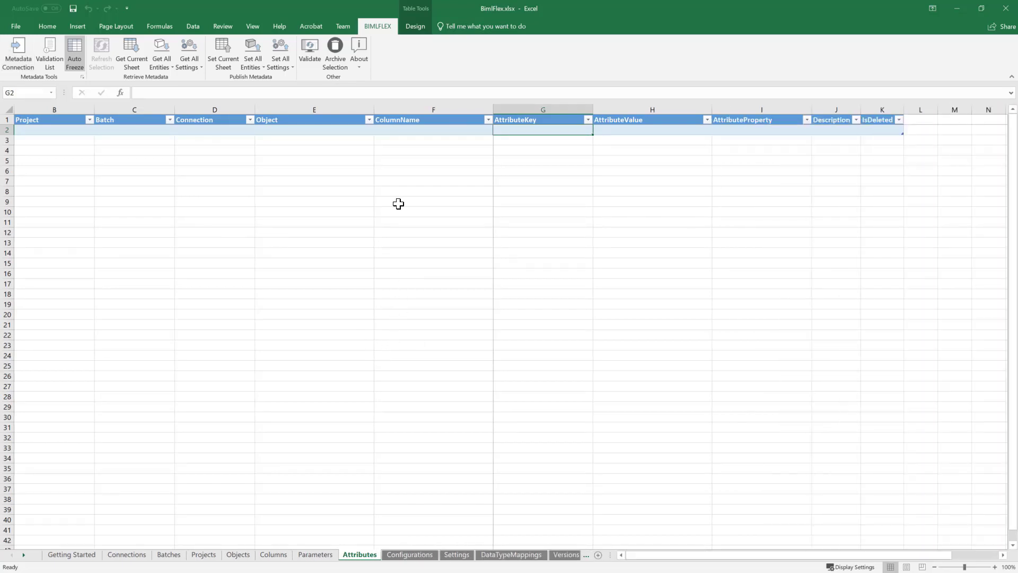
click(310, 556)
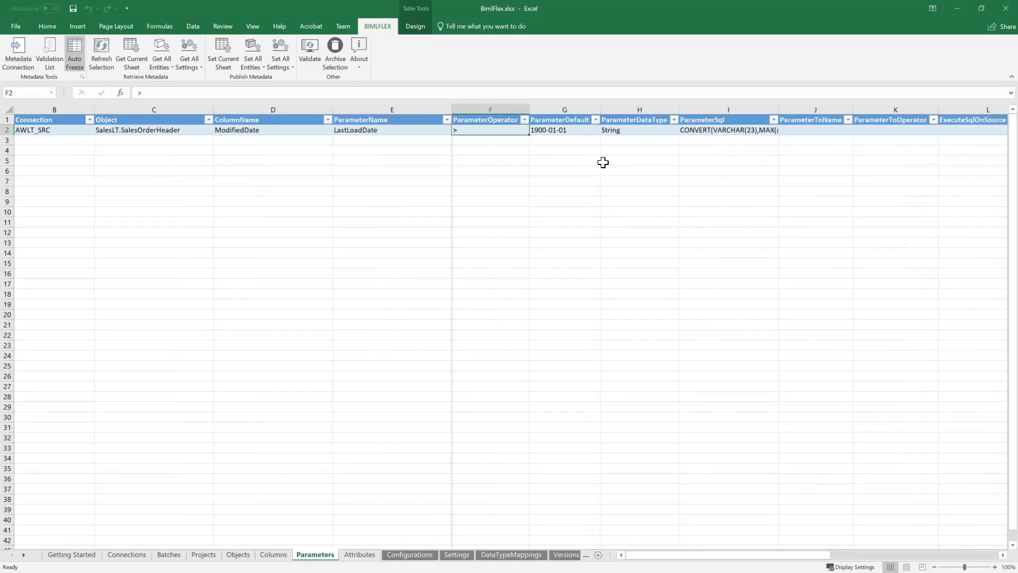
drag(779, 109, 817, 109)
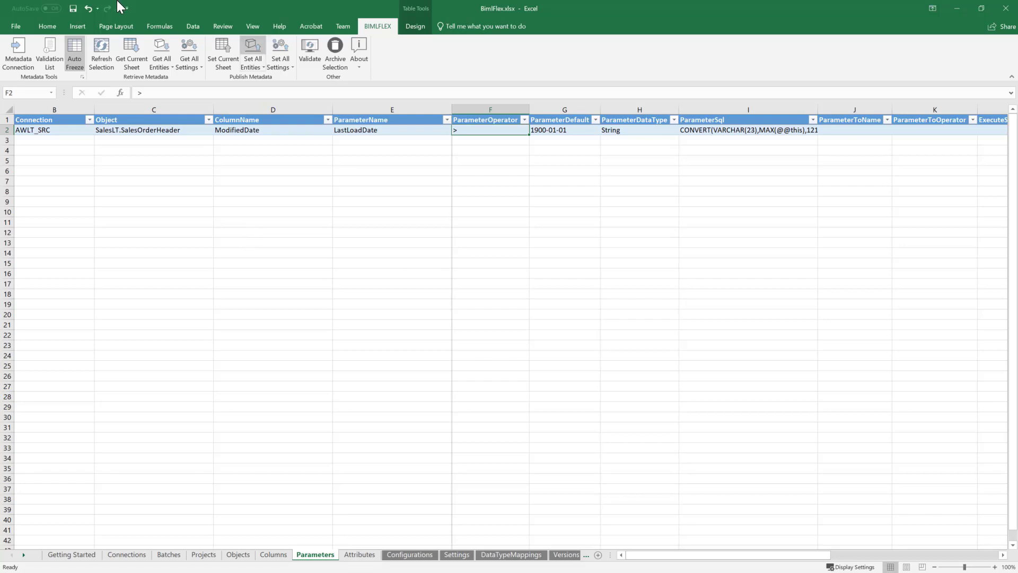
Step: Copy the SalesLT.SalesOrderHeader parameter row from Connection through ParameterSql into rows 3 to 10
drag(69, 130, 769, 130)
key(ctrl+c)
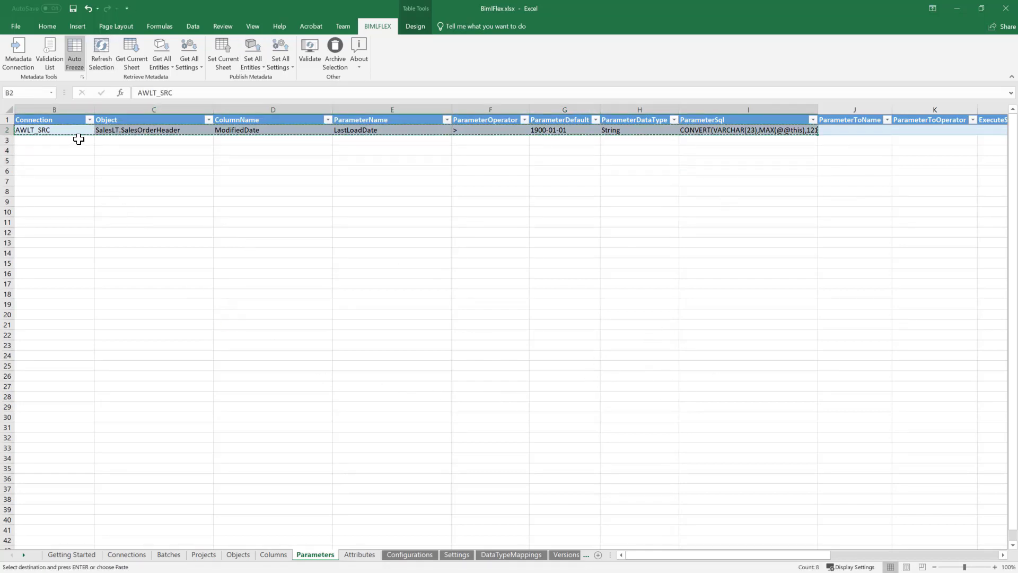
drag(79, 140, 71, 207)
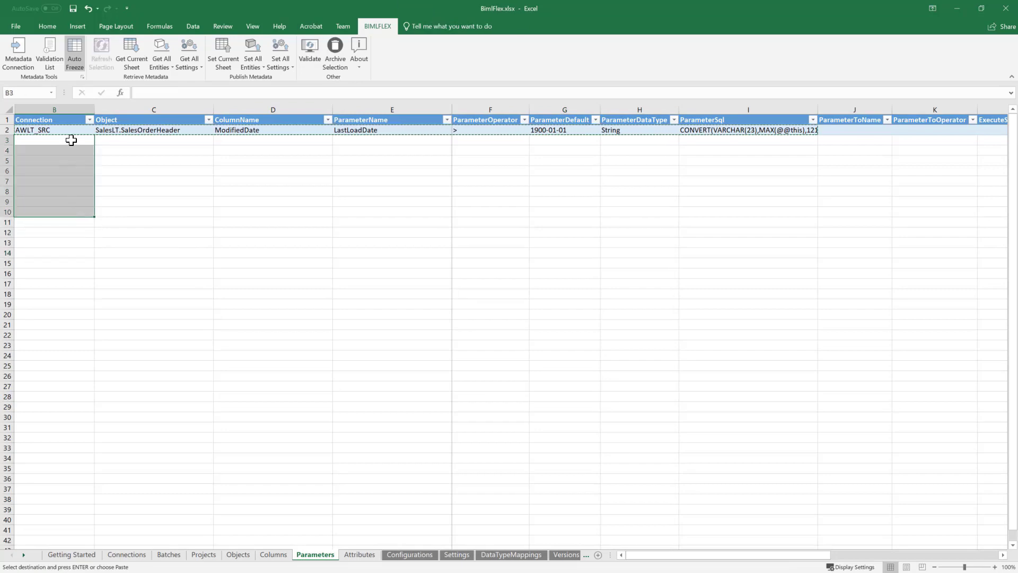
key(ctrl+v)
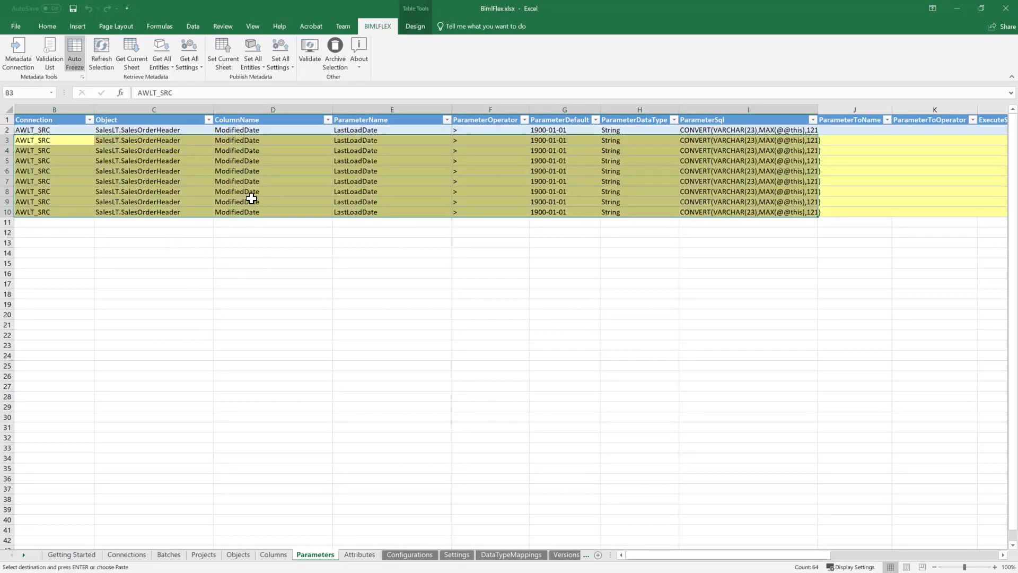
Step: Set the Object to SalesLT.Address in row 3 and SalesLT.Customer in row 4
click(220, 184)
click(210, 141)
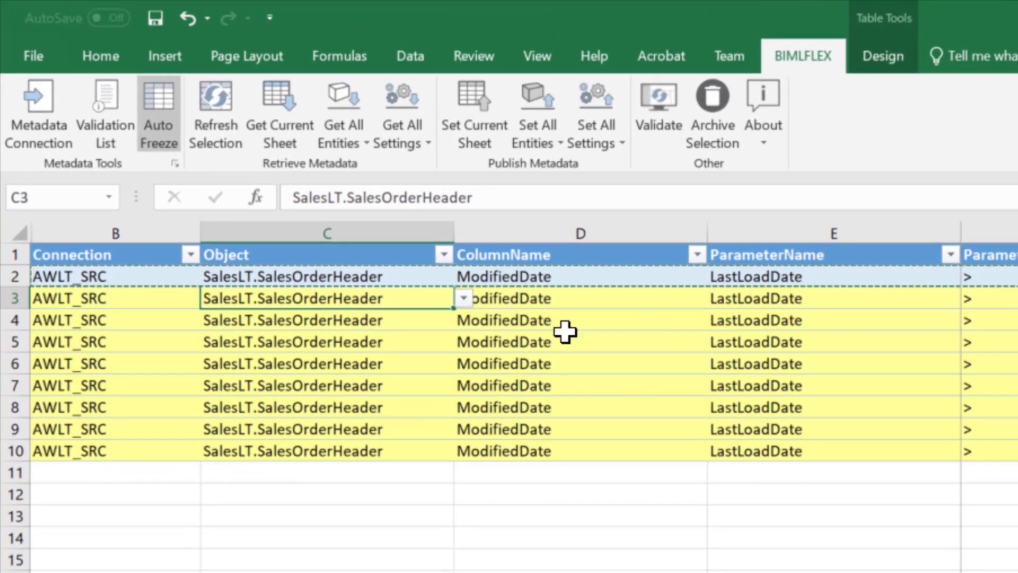
click(464, 300)
scroll(461, 364, up, 5)
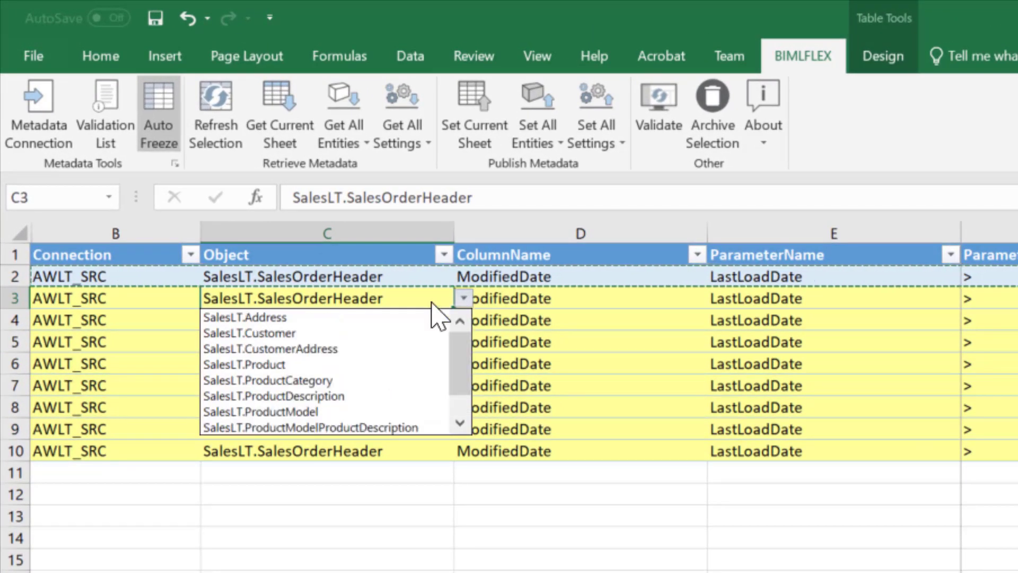
click(334, 318)
click(433, 328)
click(464, 321)
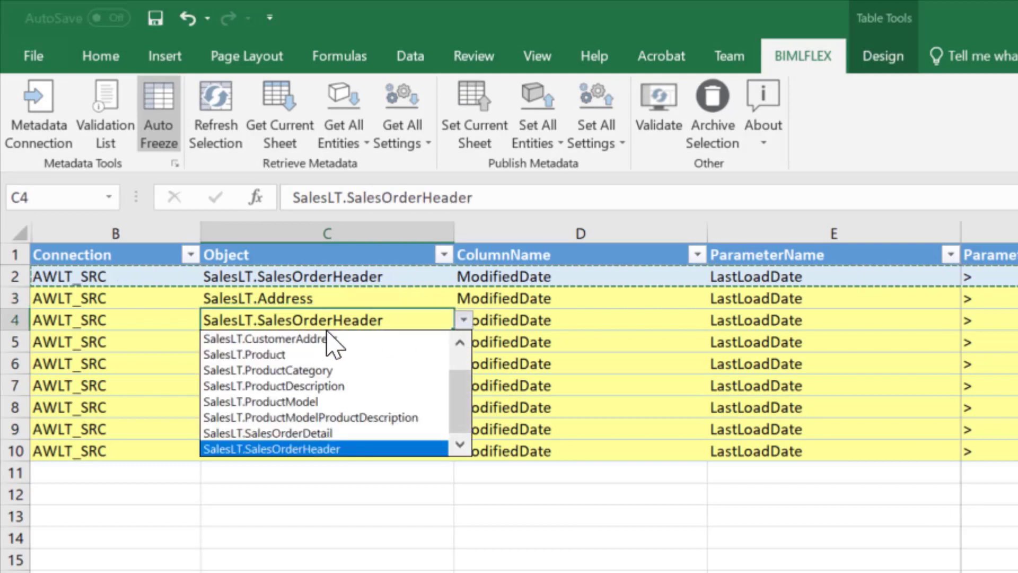
scroll(456, 400, up, 2)
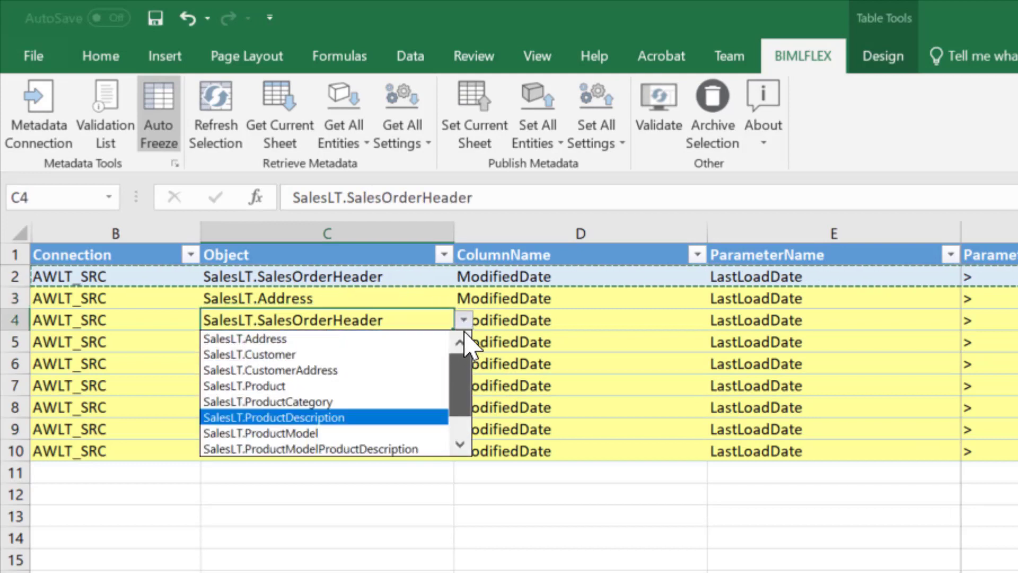
click(309, 355)
Step: Set the Object to SalesLT.CustomerAddress in row 5 and SalesLT.Product in row 6
click(413, 345)
click(463, 343)
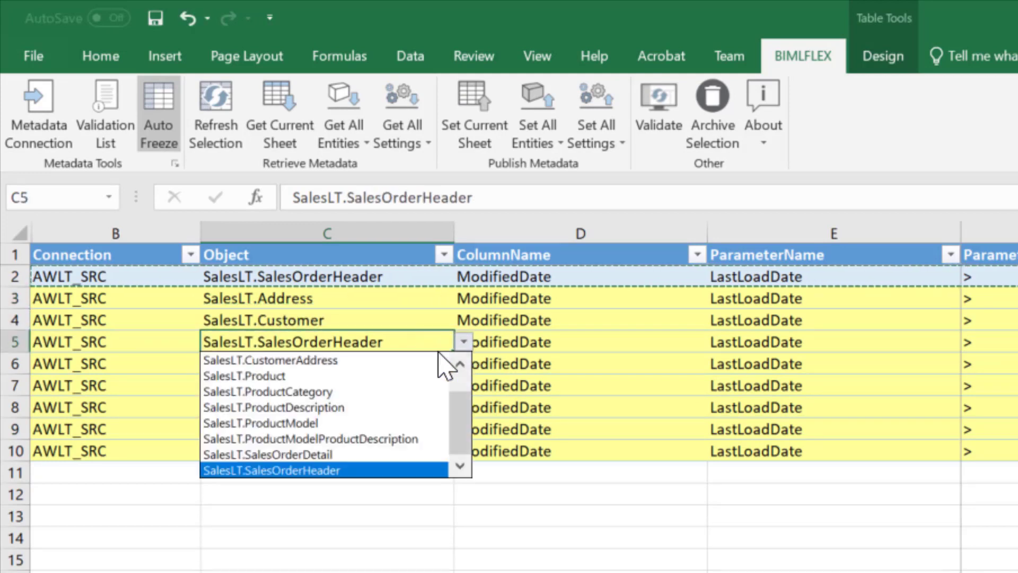
click(398, 360)
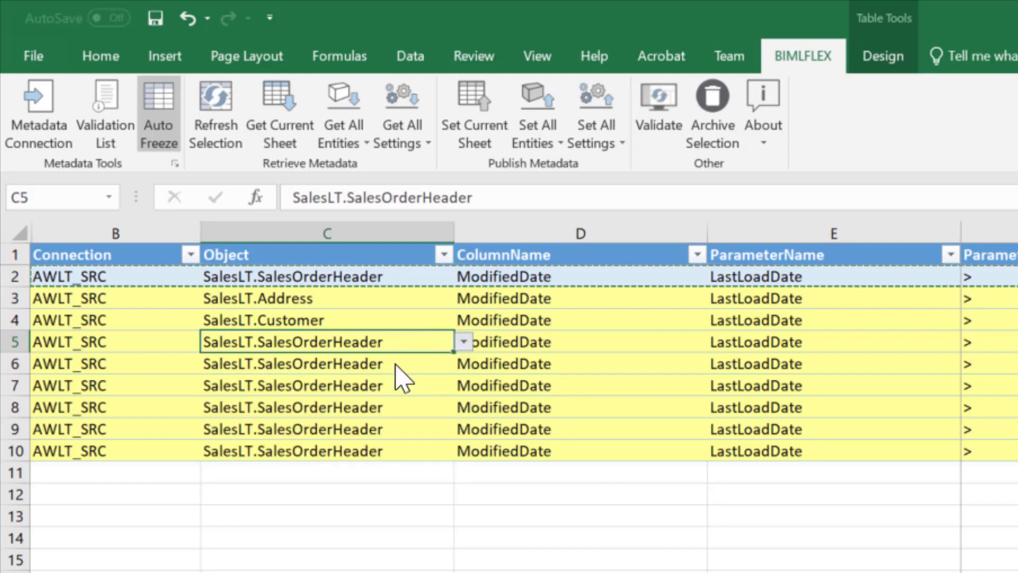
click(452, 370)
click(462, 364)
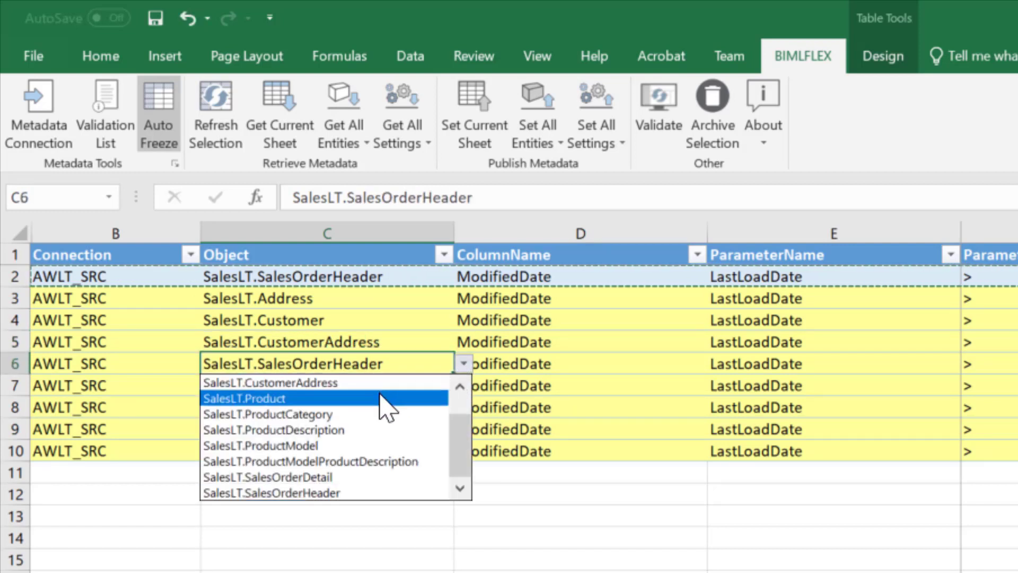
click(388, 409)
Step: Set the Object to SalesLT.ProductCategory in row 7 and SalesLT.ProductDescription in row 8
click(451, 388)
click(464, 386)
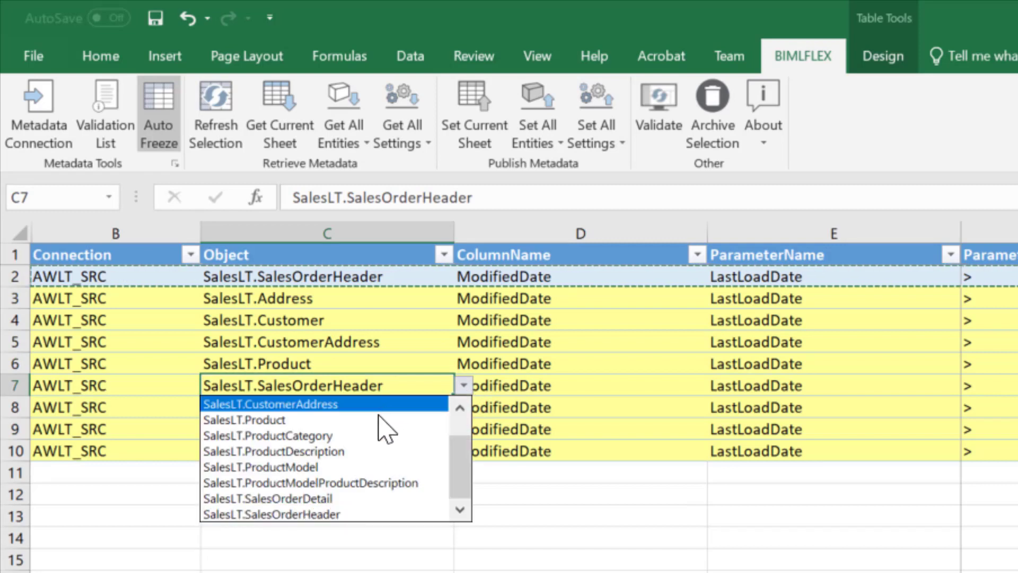
click(382, 435)
click(393, 411)
click(463, 408)
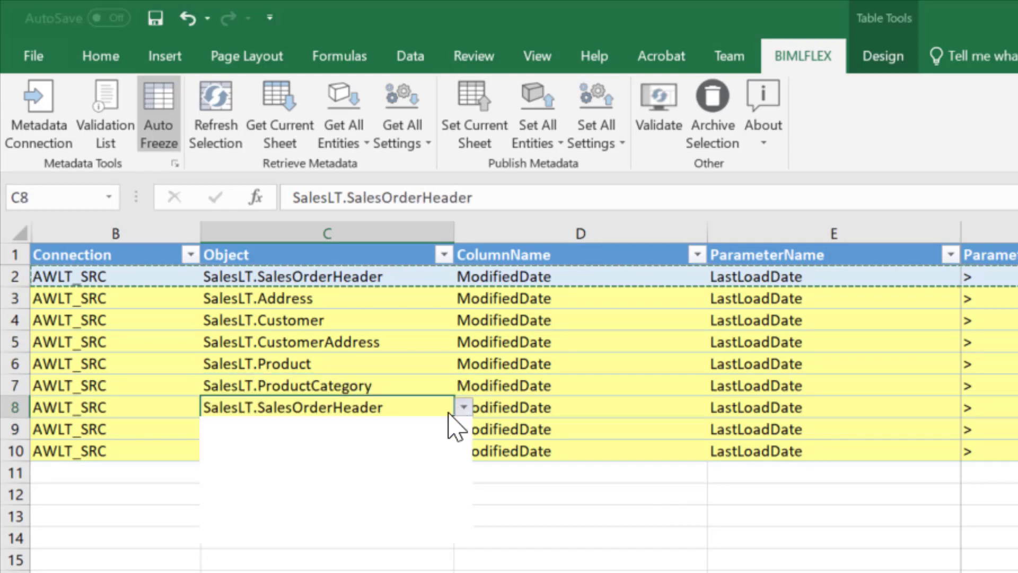
click(360, 472)
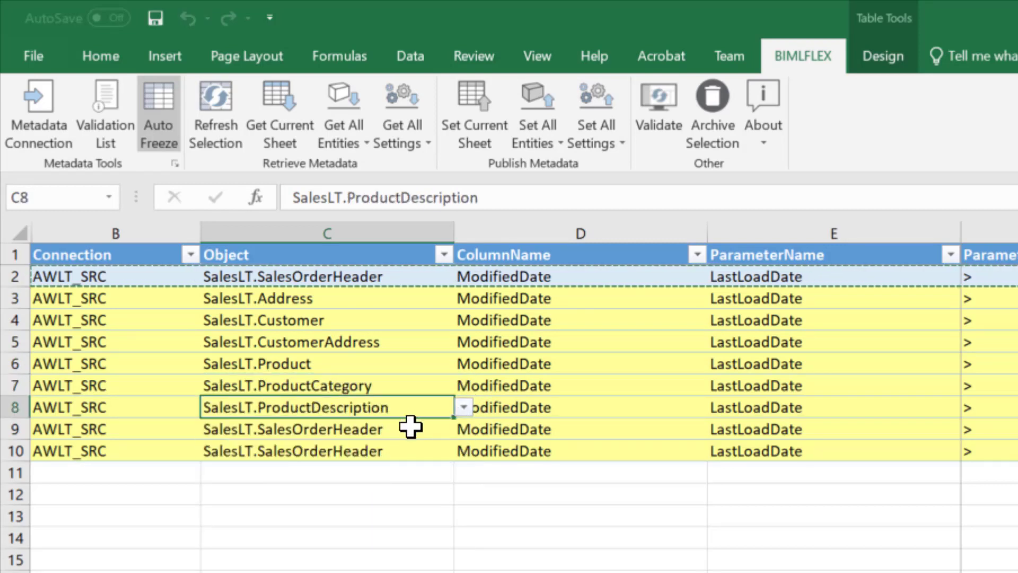
Step: Set the Object to SalesLT.ProductModel in row 9 and SalesLT.ProductModelProductDescription in row 10
click(411, 429)
click(464, 429)
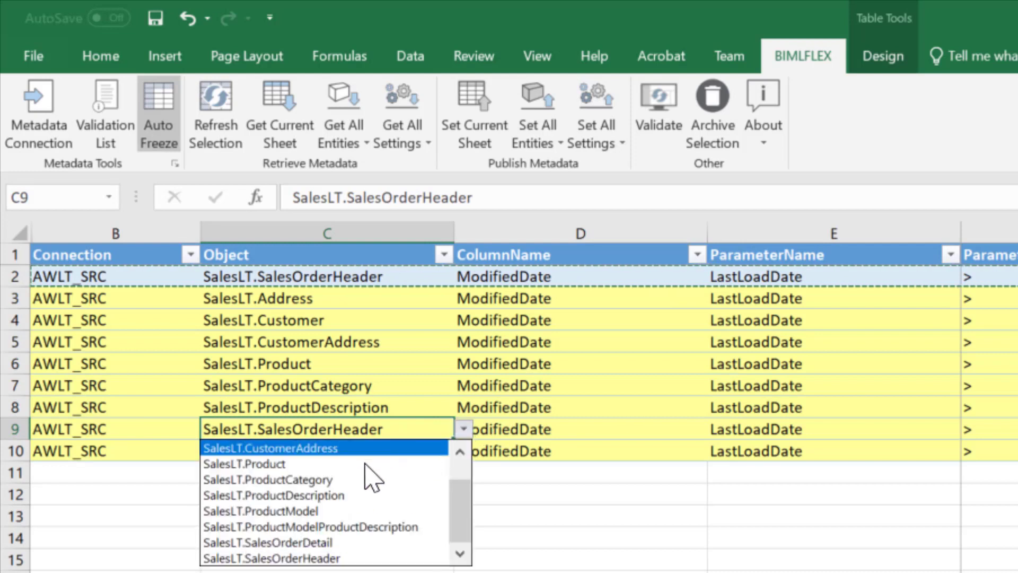
click(361, 511)
click(424, 455)
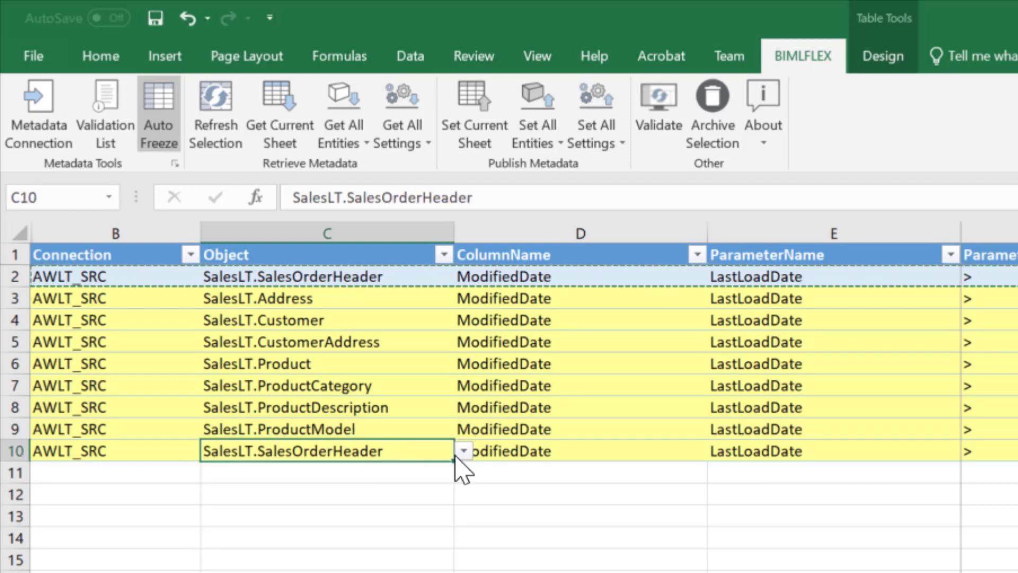
click(463, 451)
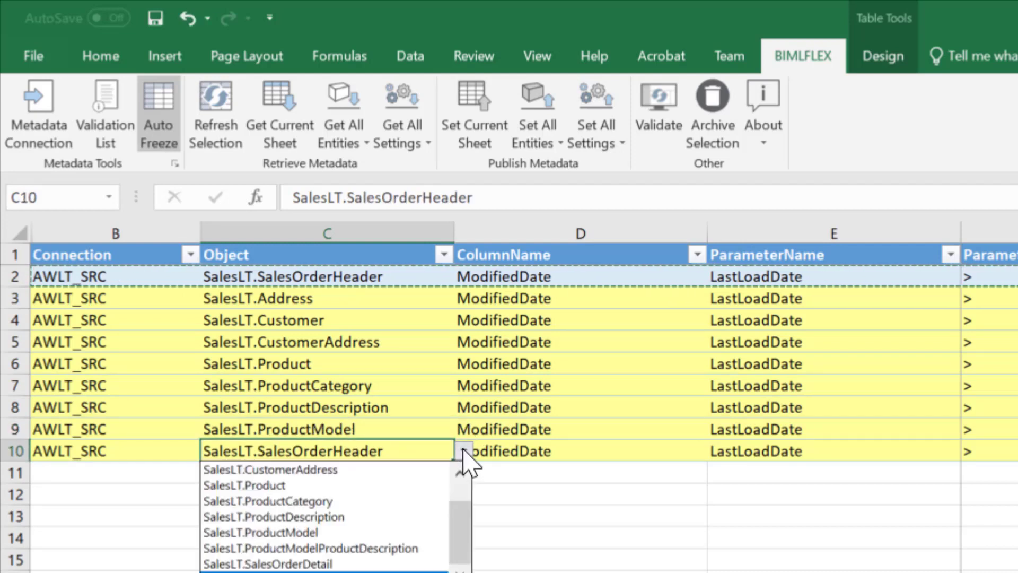
click(355, 549)
Step: Copy the parameter entry in row 10 into row 11
drag(106, 450, 880, 472)
drag(1008, 472, 1007, 454)
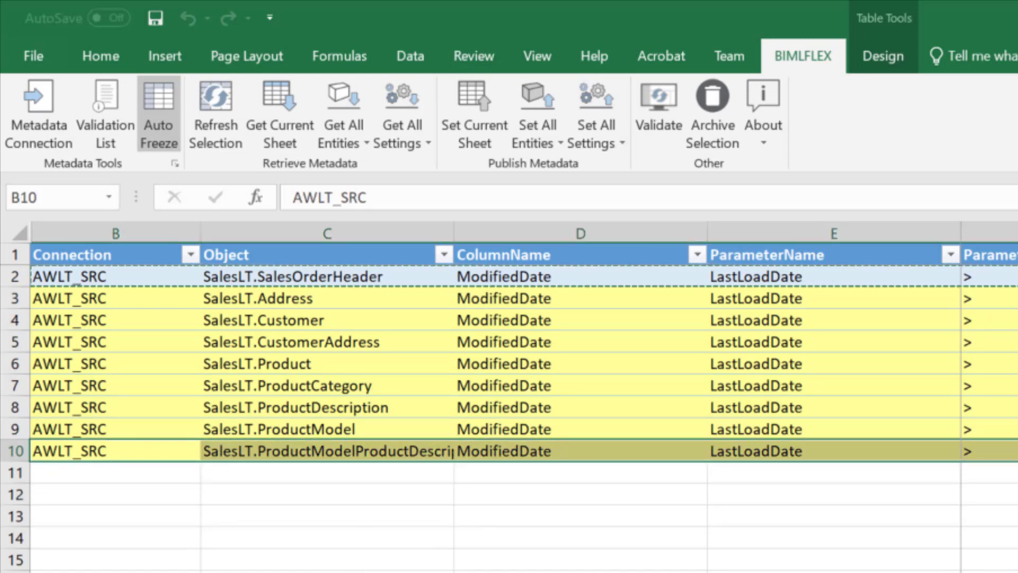
key(ctrl+c)
click(137, 480)
key(ctrl+v)
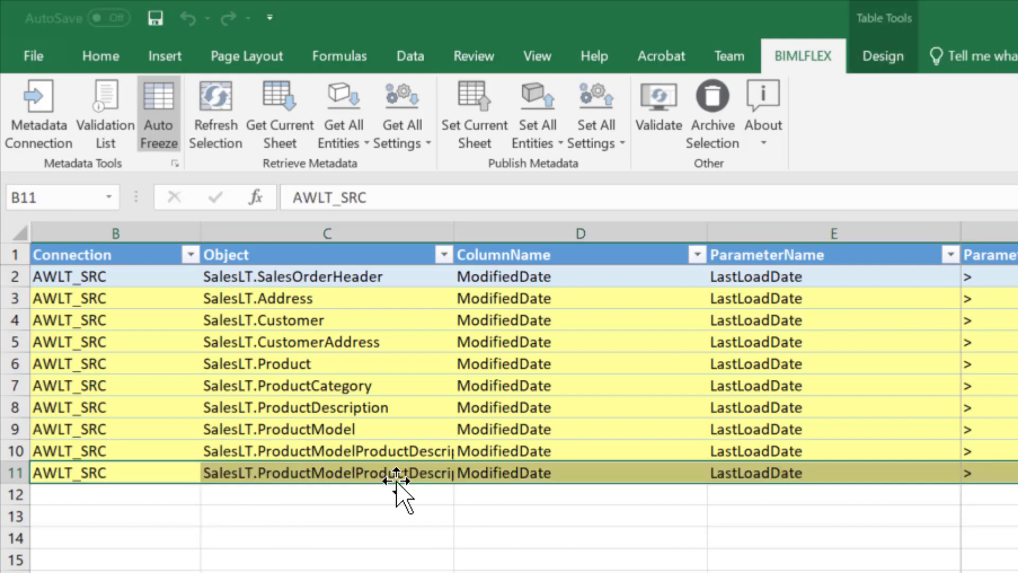
Step: Set the Object in row 11 to SalesLT.SalesOrderDetail and publish the Parameters sheet to the metadata database
click(398, 472)
click(463, 473)
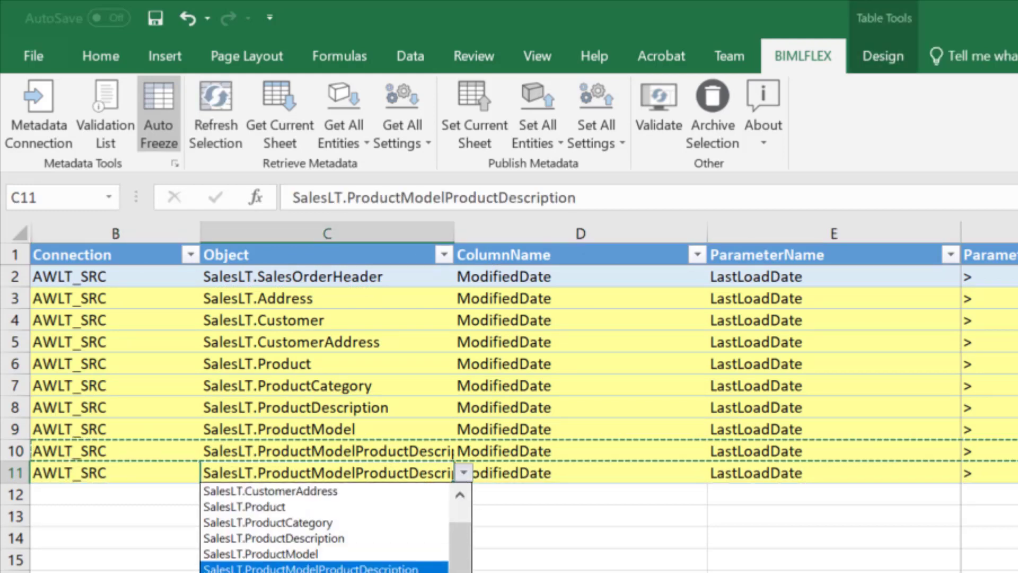
click(340, 572)
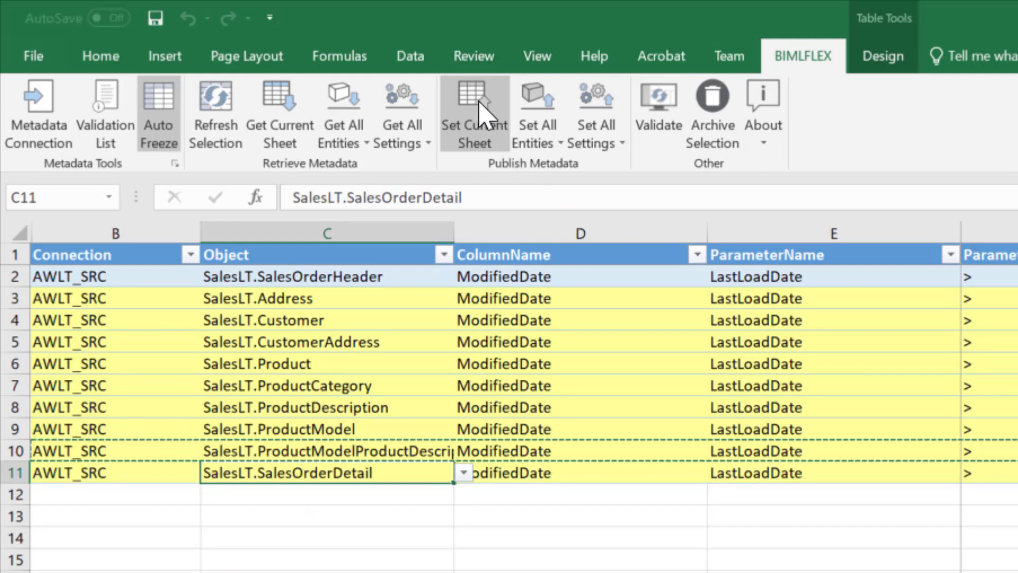
click(478, 109)
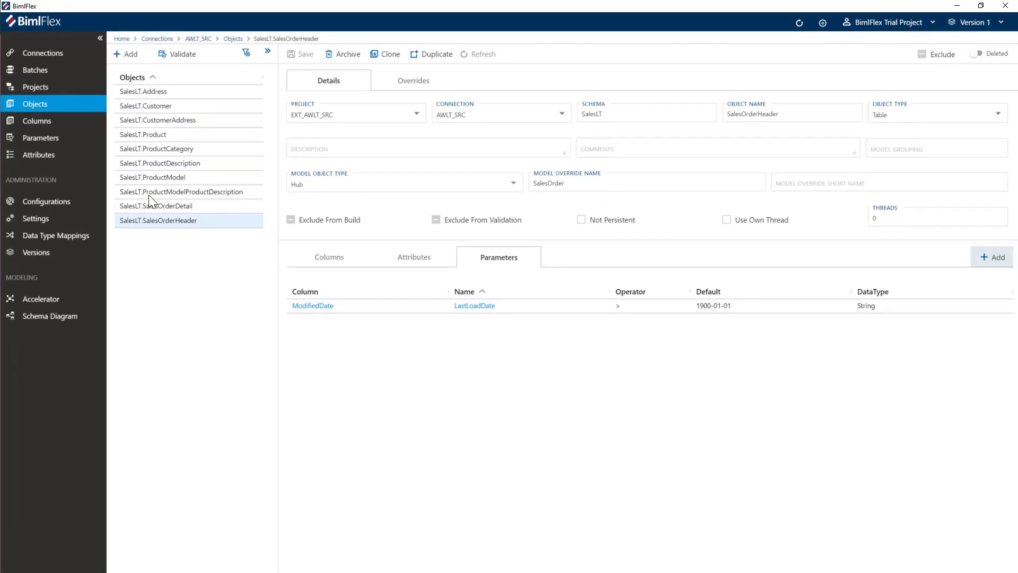
Step: Switch to the BimlFlex app, refresh the metadata and examine the parameters of the SalesLT.SalesOrderDetail object
click(151, 207)
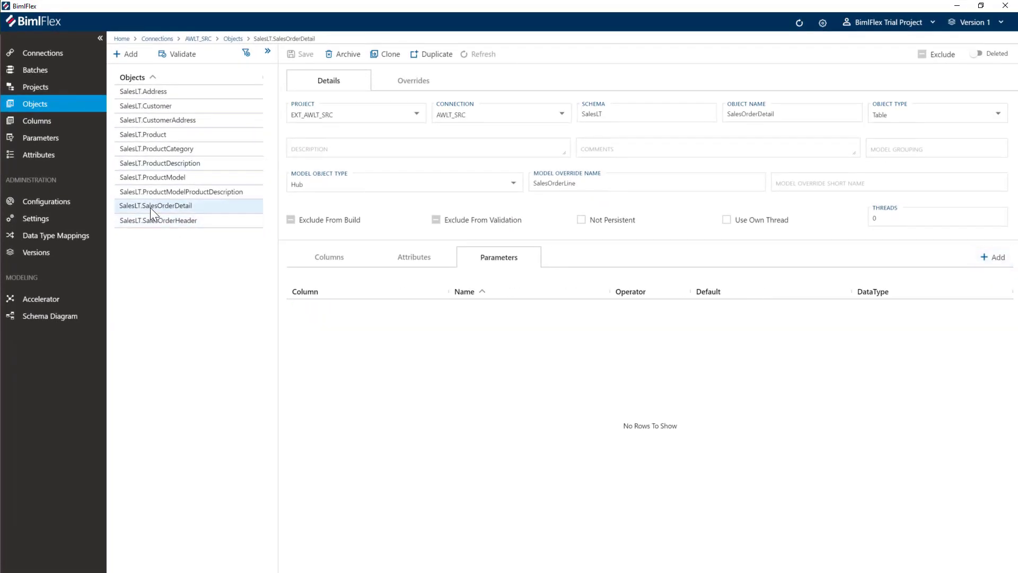
click(329, 260)
click(484, 258)
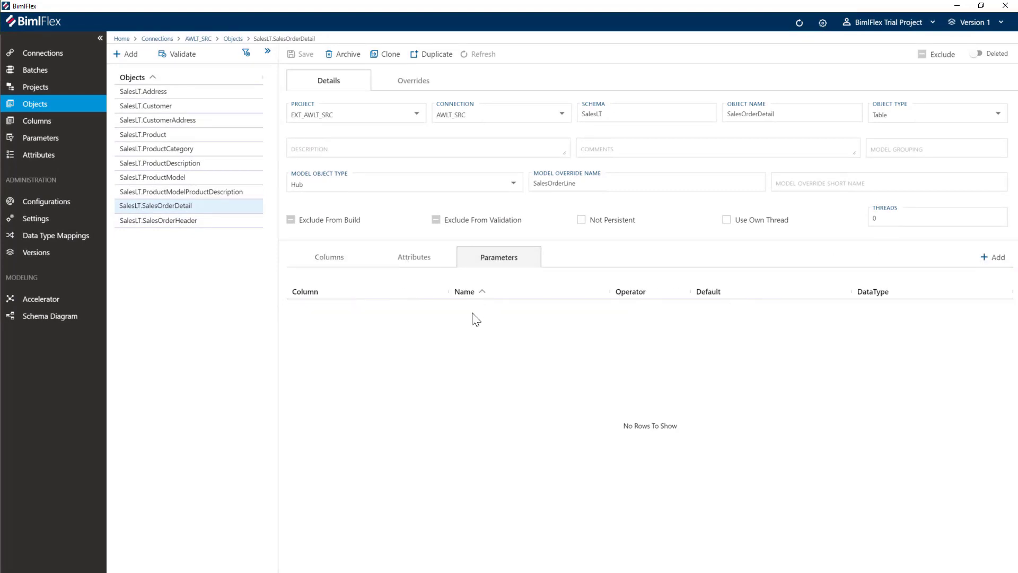
click(799, 27)
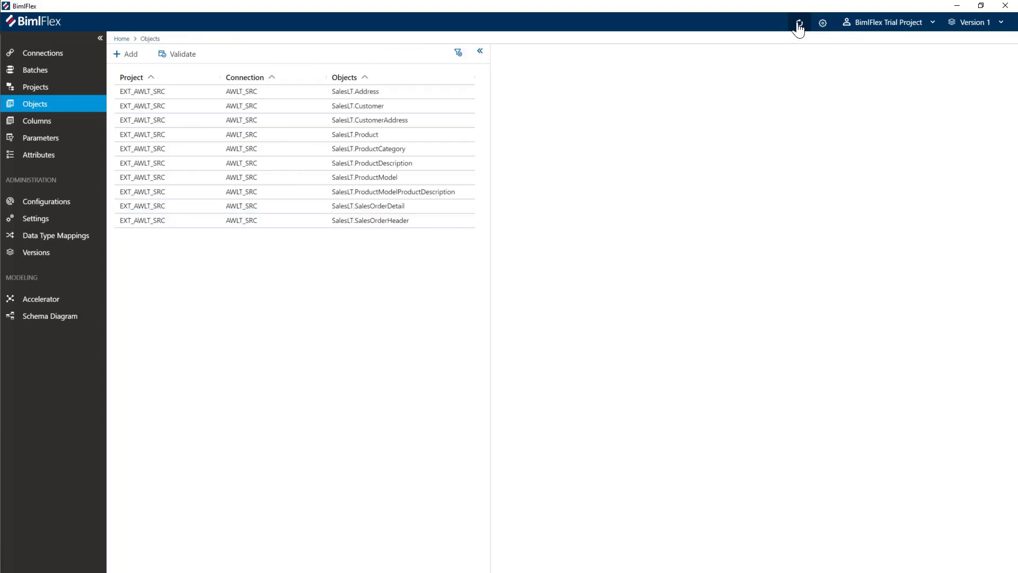
click(382, 206)
click(490, 262)
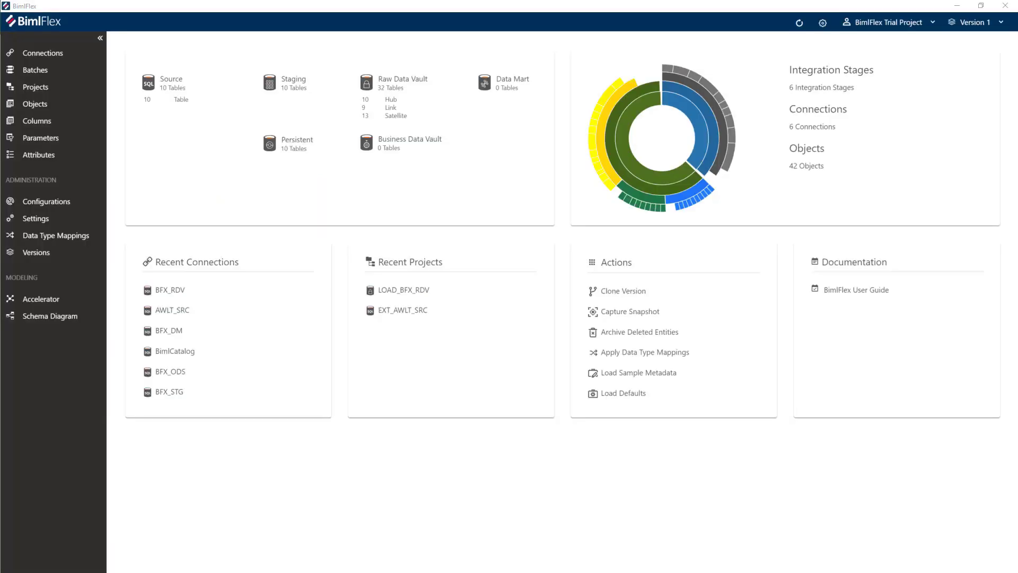
Step: Open the rdv.HUB_Customer object from the LOAD_BFX_RDV project
mouse_move(647, 206)
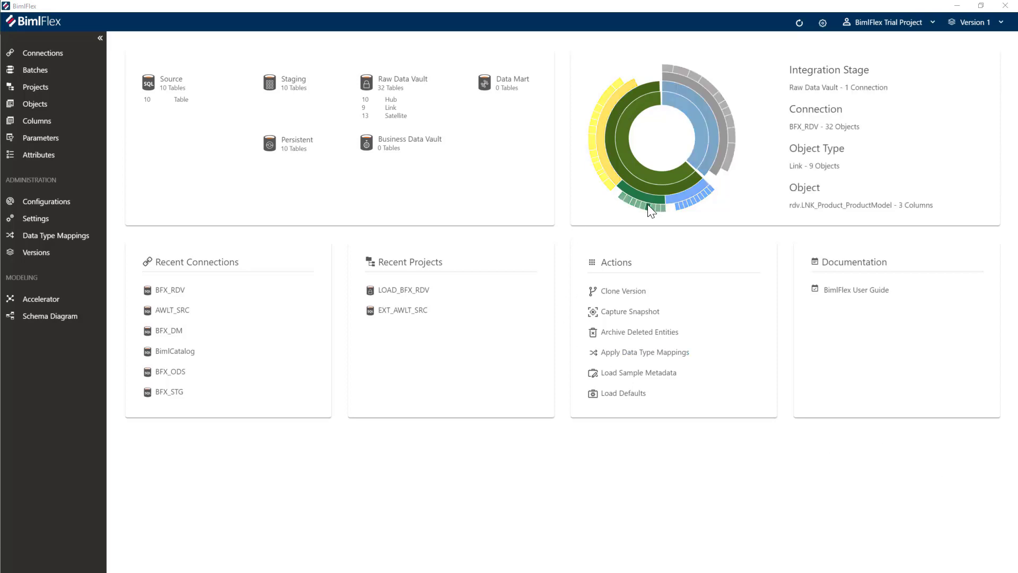
mouse_move(688, 196)
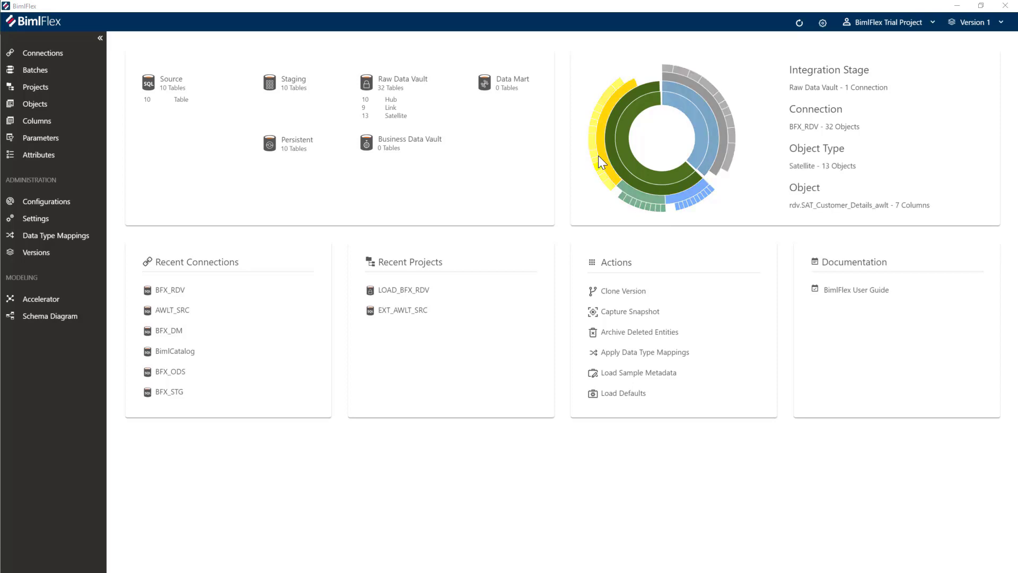
mouse_move(600, 151)
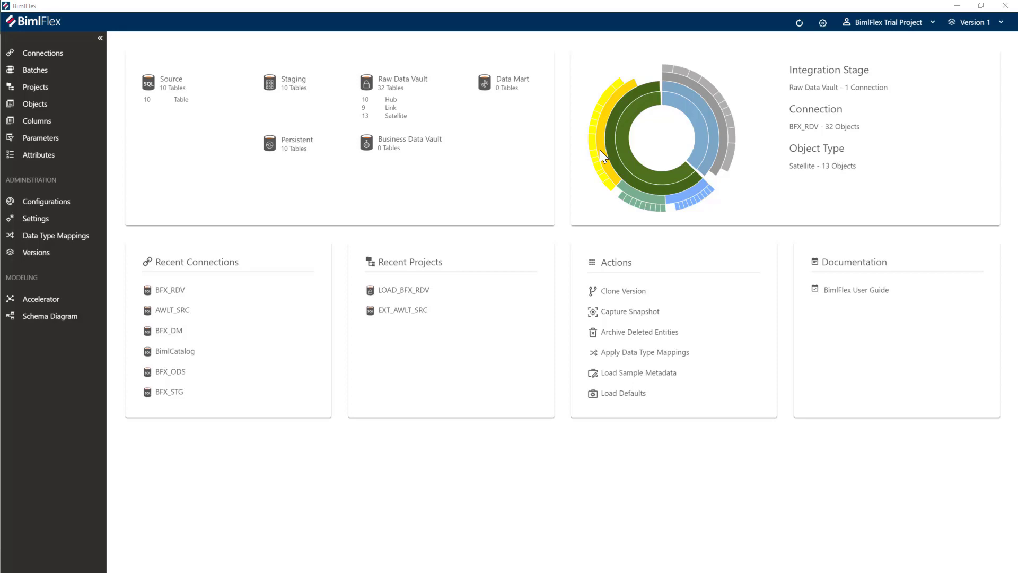
click(45, 89)
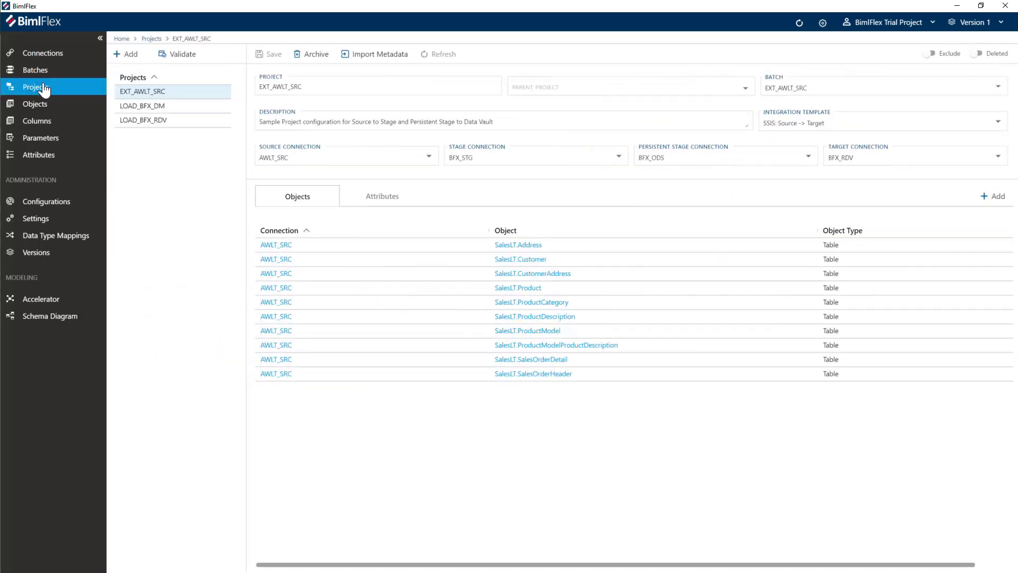
click(142, 121)
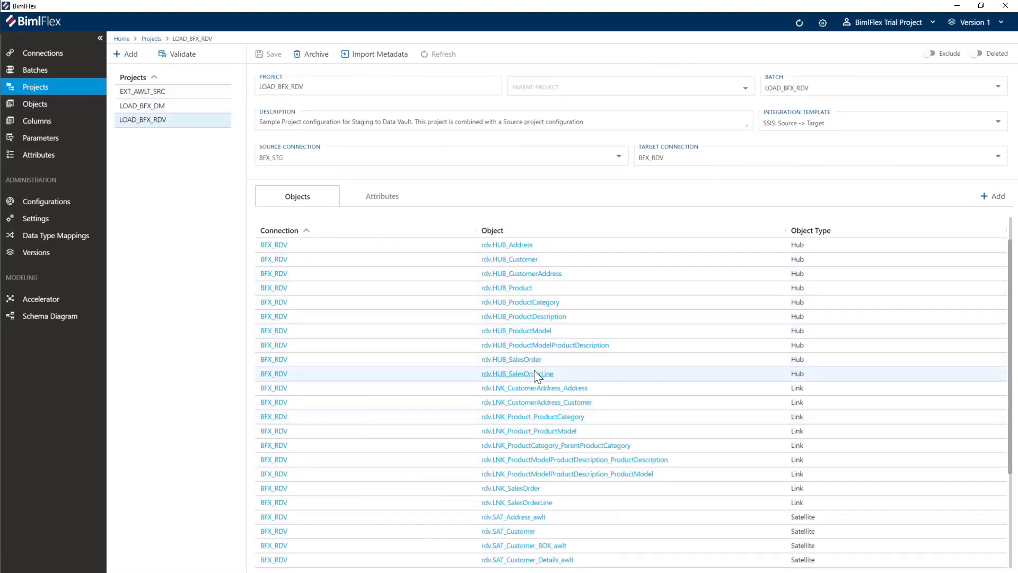
click(517, 259)
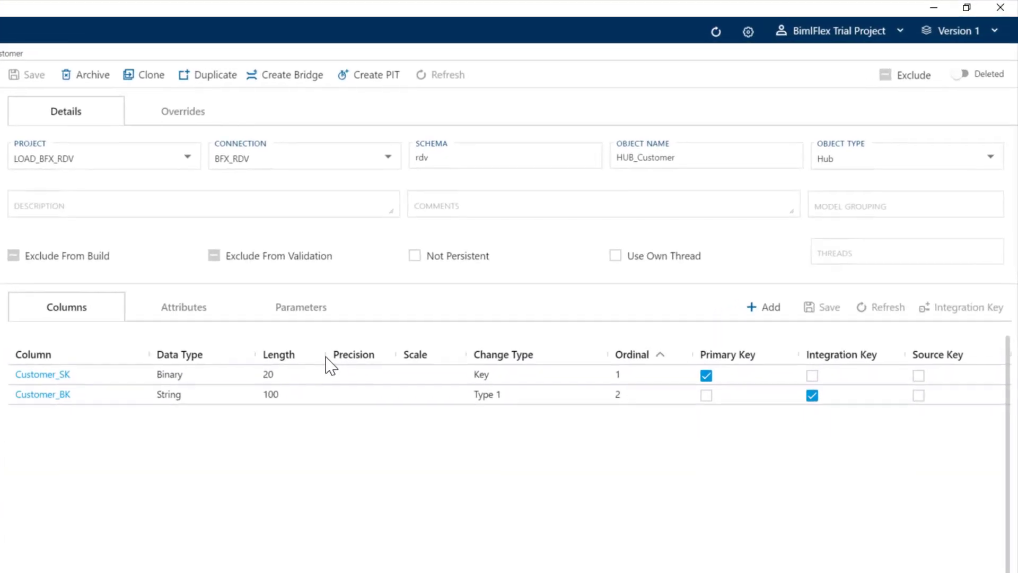
Step: Create the PIT_Customer table for HUB_Customer with satellites SAT_Customer and SAT_Customer_Details_awlt, and check the hub's attributes
click(371, 77)
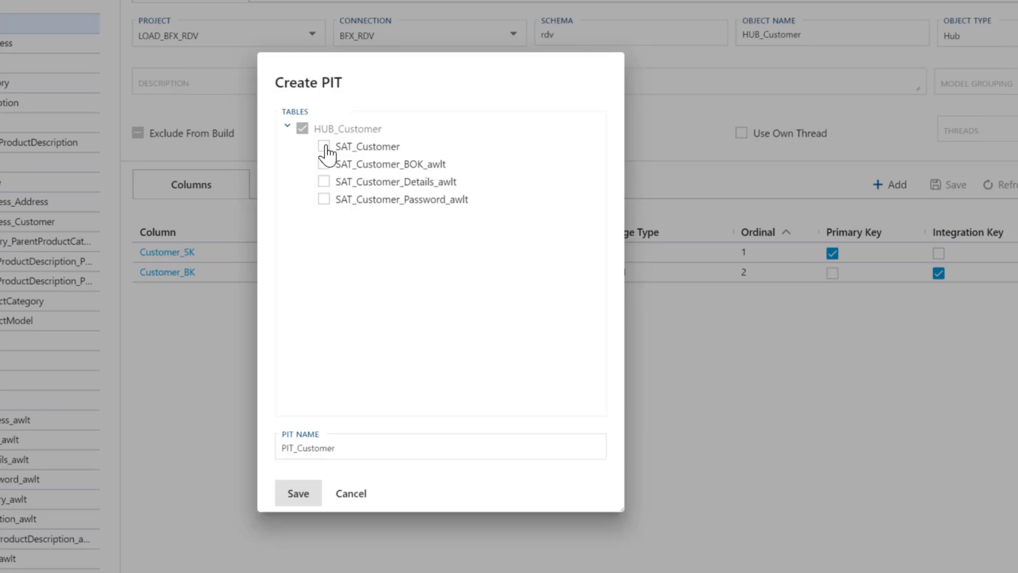
click(324, 146)
click(324, 183)
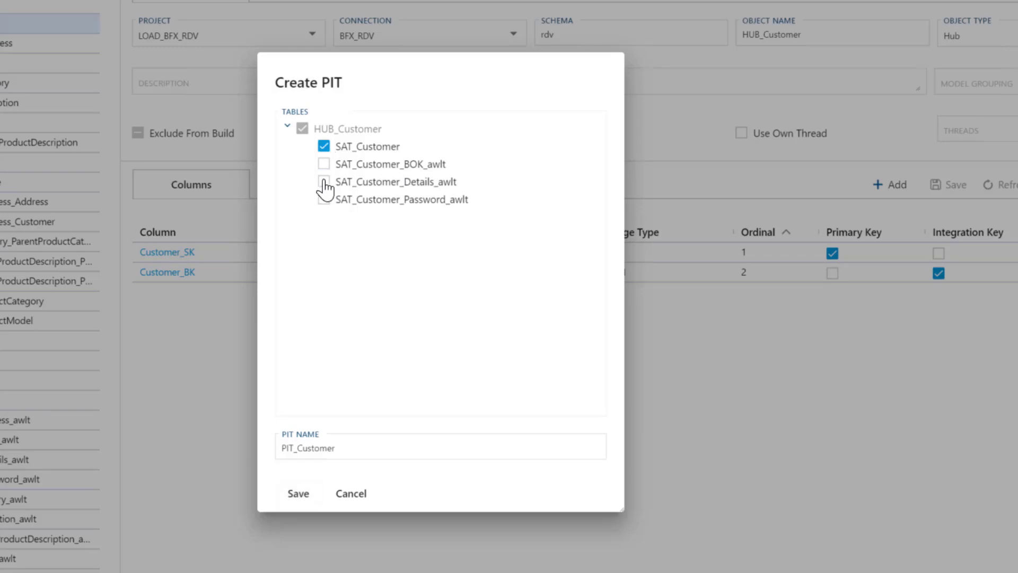
click(324, 200)
click(324, 202)
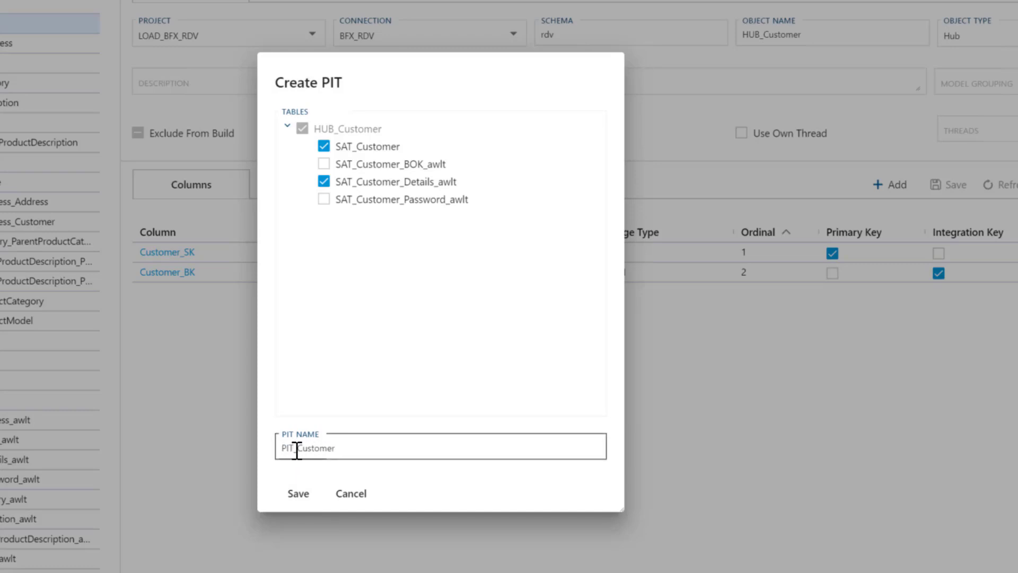
click(292, 501)
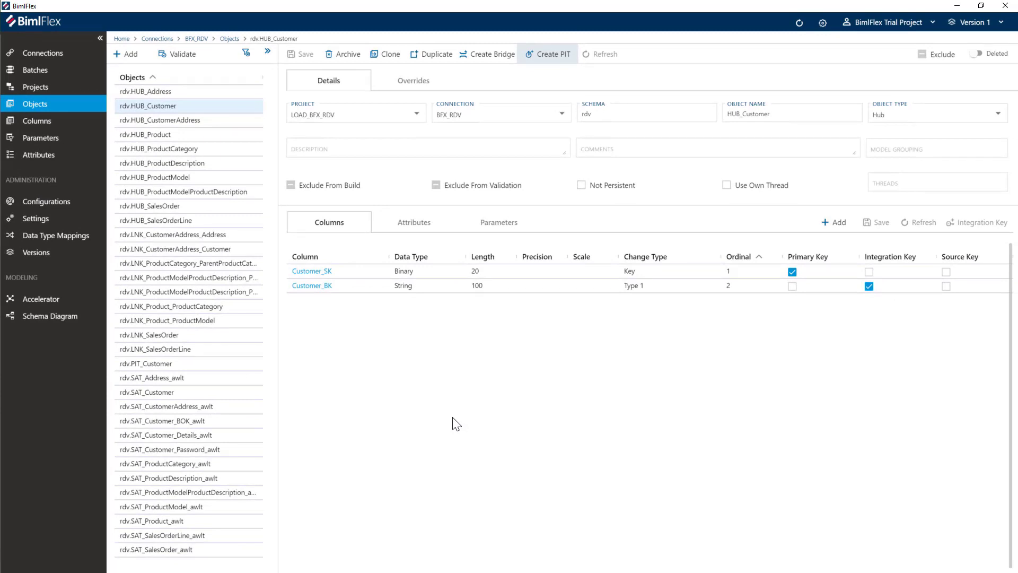
click(416, 228)
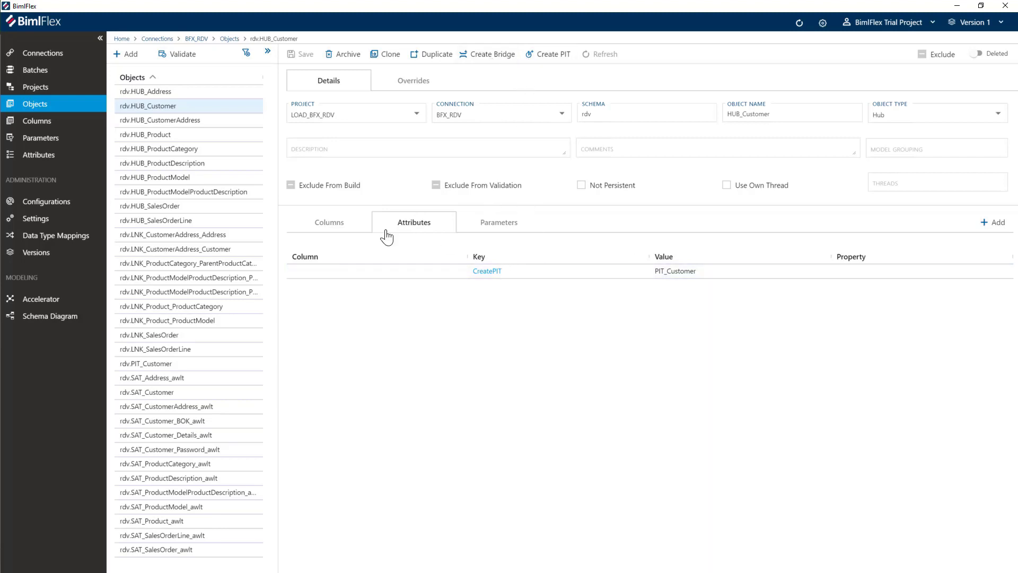
click(338, 228)
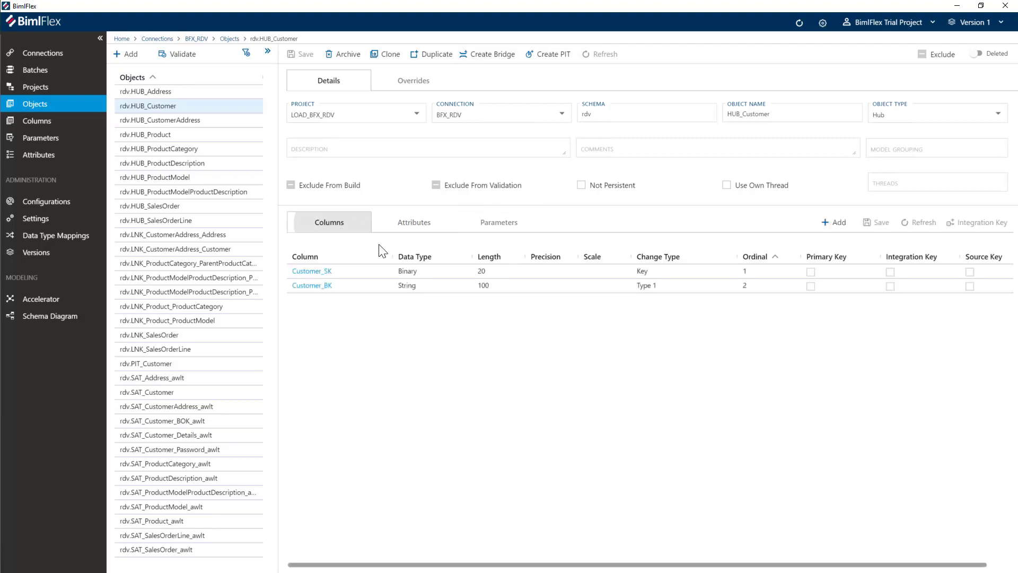
Step: Create the PIT_Address table for rdv.HUB_Address with the satellite SAT_Address_awlt
click(152, 91)
click(554, 54)
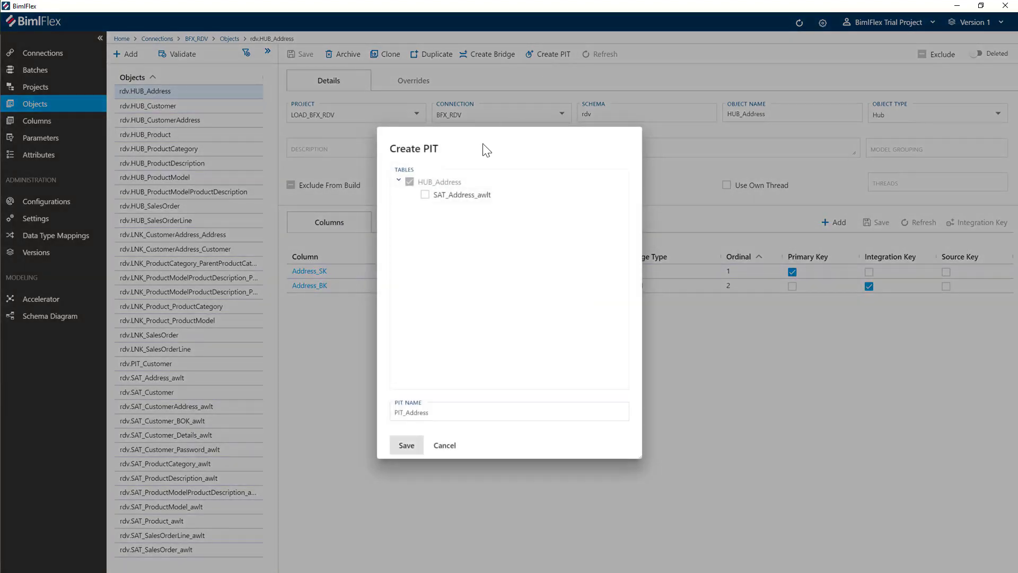
click(425, 196)
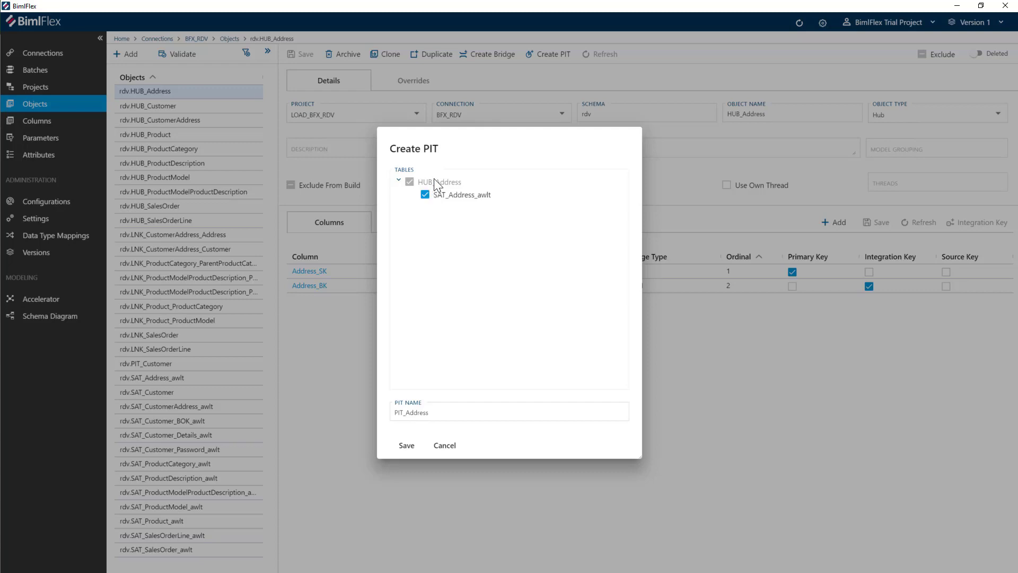
click(405, 445)
Step: Create the PIT_CustomerAddress table for rdv.HUB_CustomerAddress with the satellite SAT_CustomerAddress_awlt
click(185, 119)
click(549, 55)
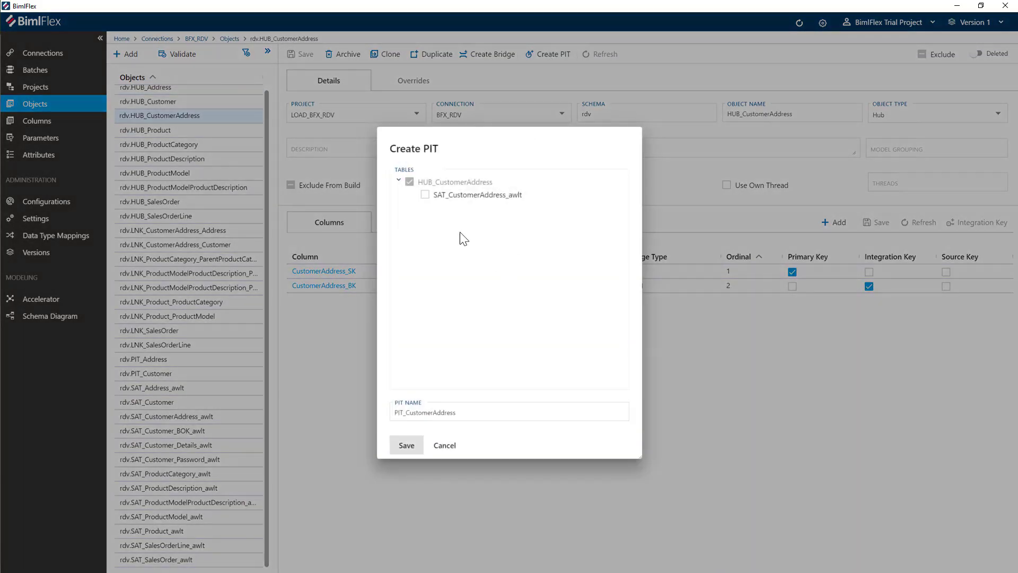
click(425, 195)
click(401, 446)
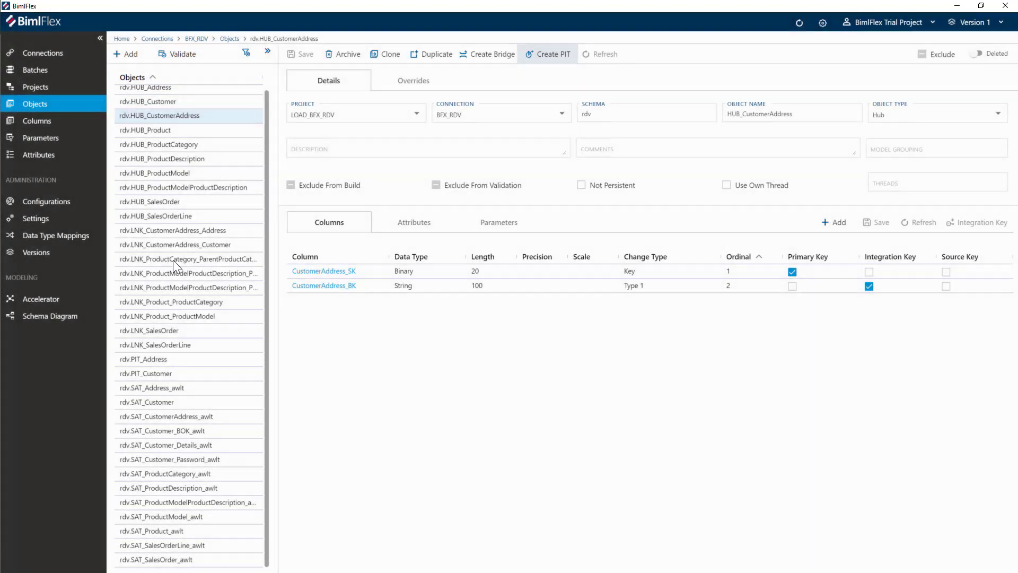
Step: Create the PIT_Product table for rdv.HUB_Product with the satellite SAT_Product_awlt
click(158, 116)
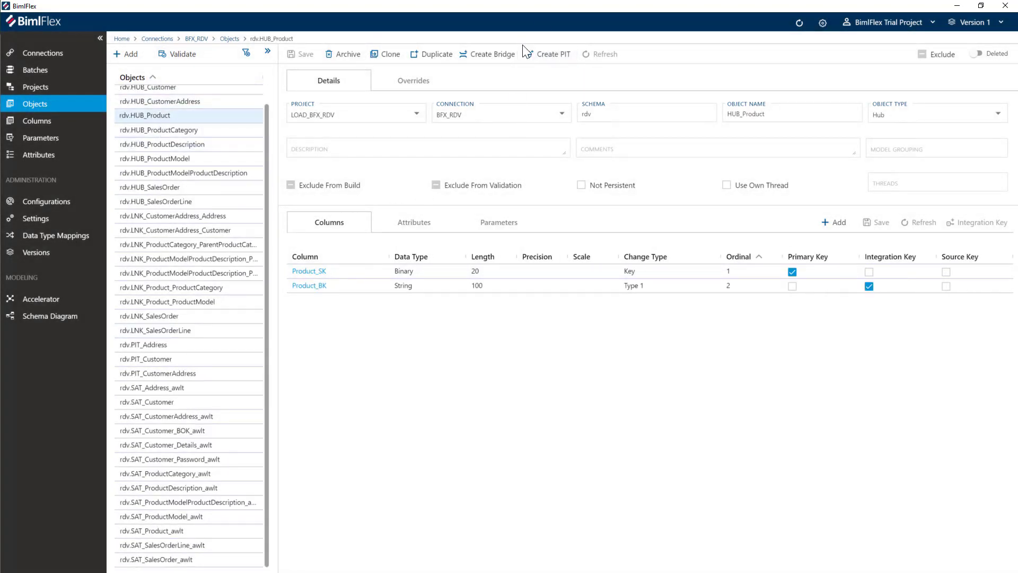
click(549, 55)
click(425, 194)
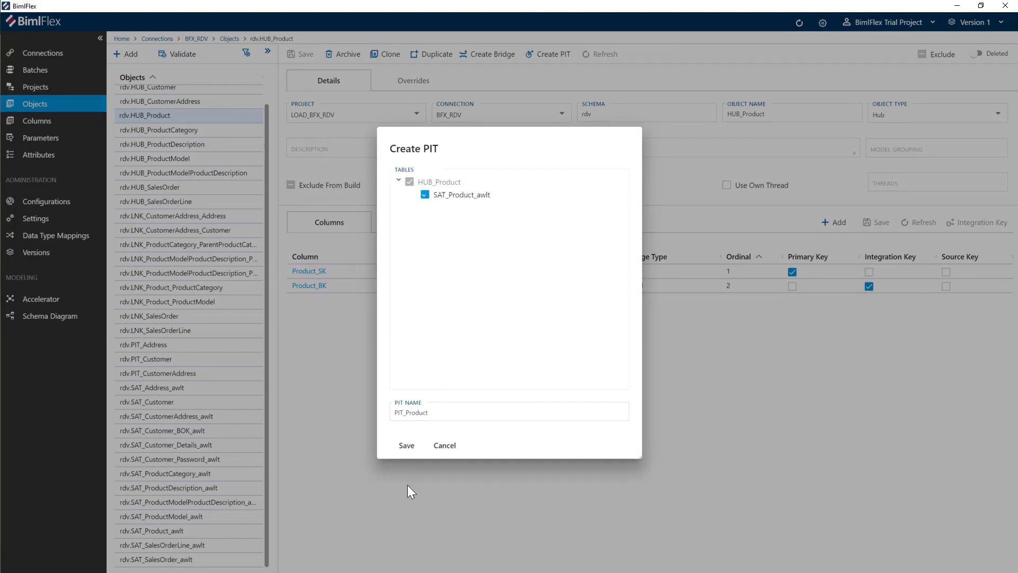
click(406, 445)
Step: Create the PIT_SalesOrderLine table for rdv.HUB_SalesOrderLine with the satellite SAT_SalesOrderLine_awlt
click(158, 201)
click(550, 55)
click(425, 194)
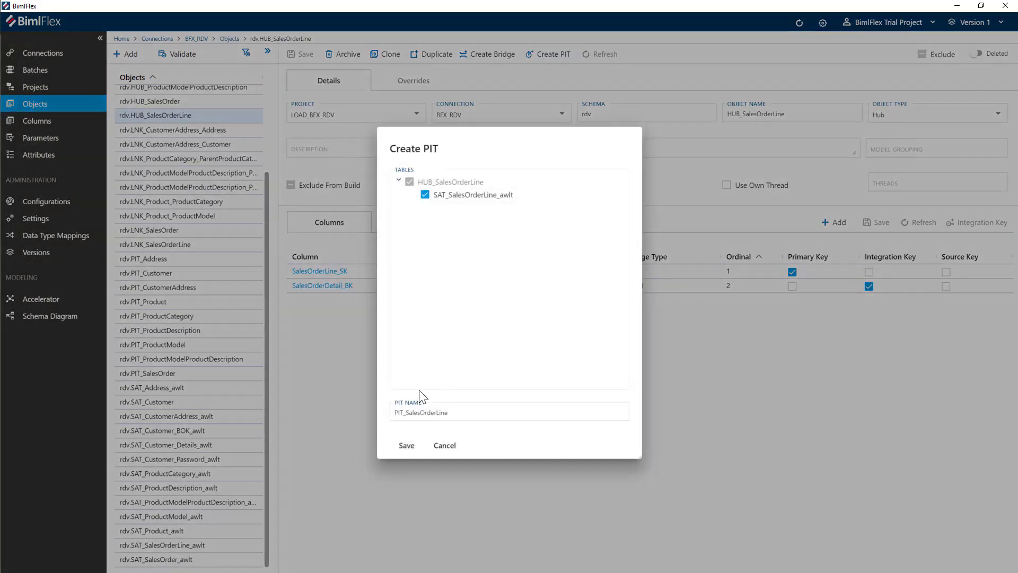
click(404, 445)
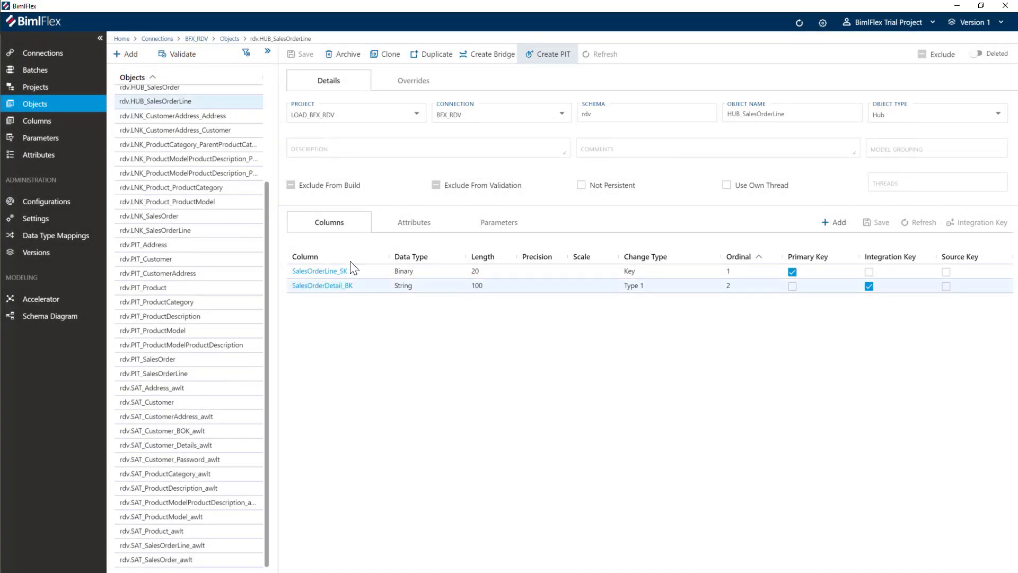
Step: Examine the attributes of rdv.HUB_SalesOrder and rdv.HUB_Customer for their PIT definitions
drag(269, 228, 269, 99)
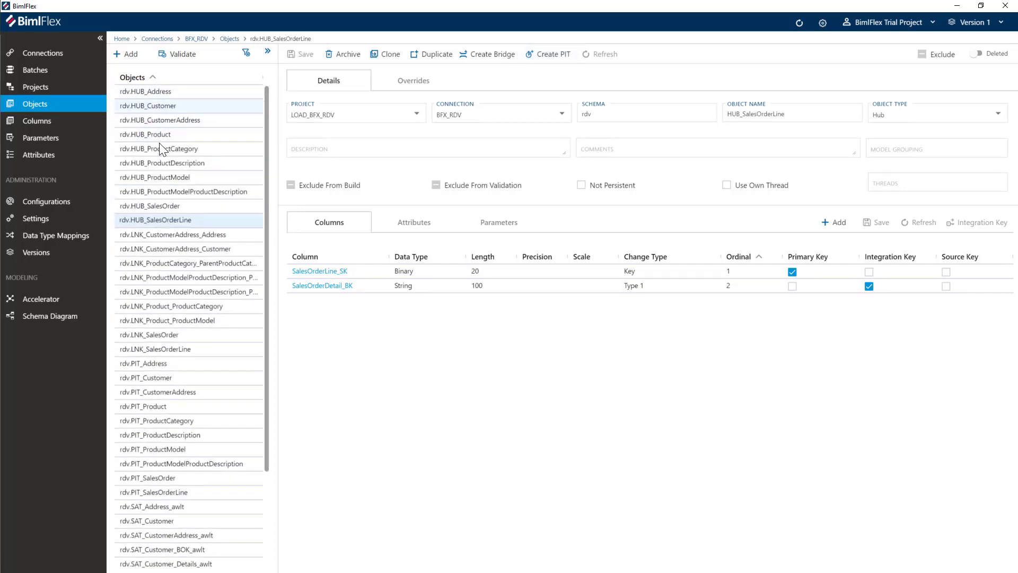
click(155, 207)
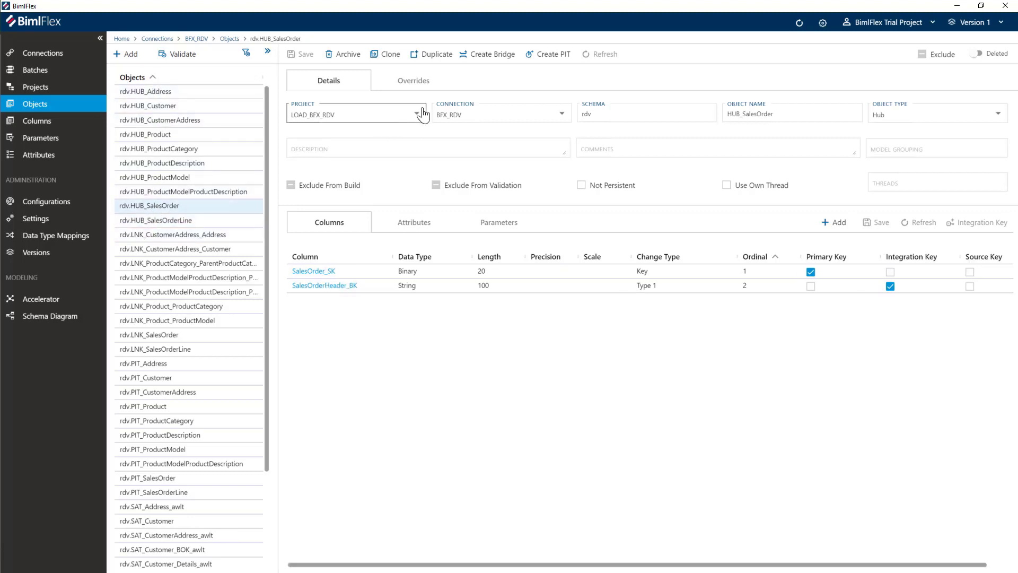
click(406, 225)
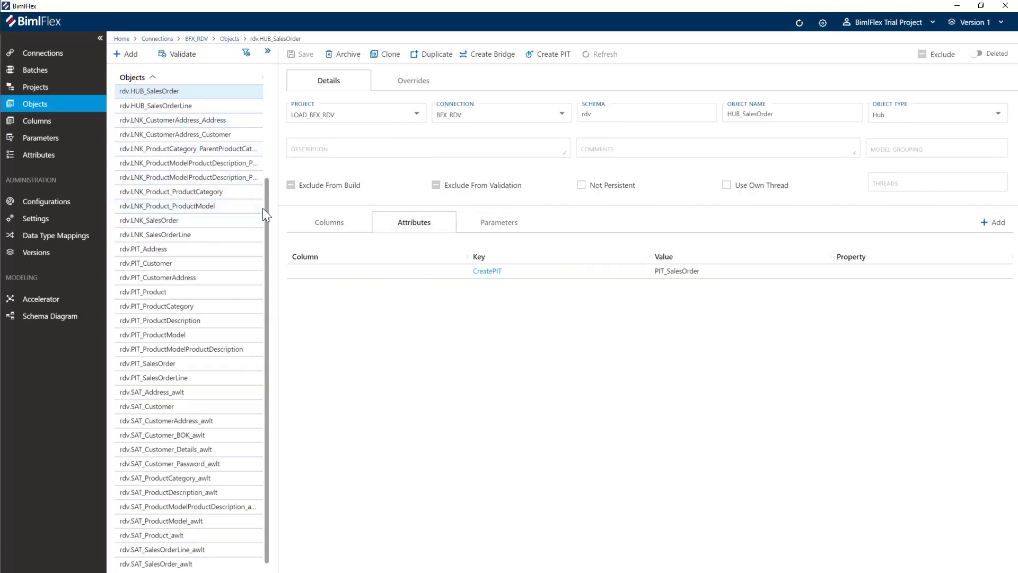
drag(262, 208, 262, 115)
click(171, 105)
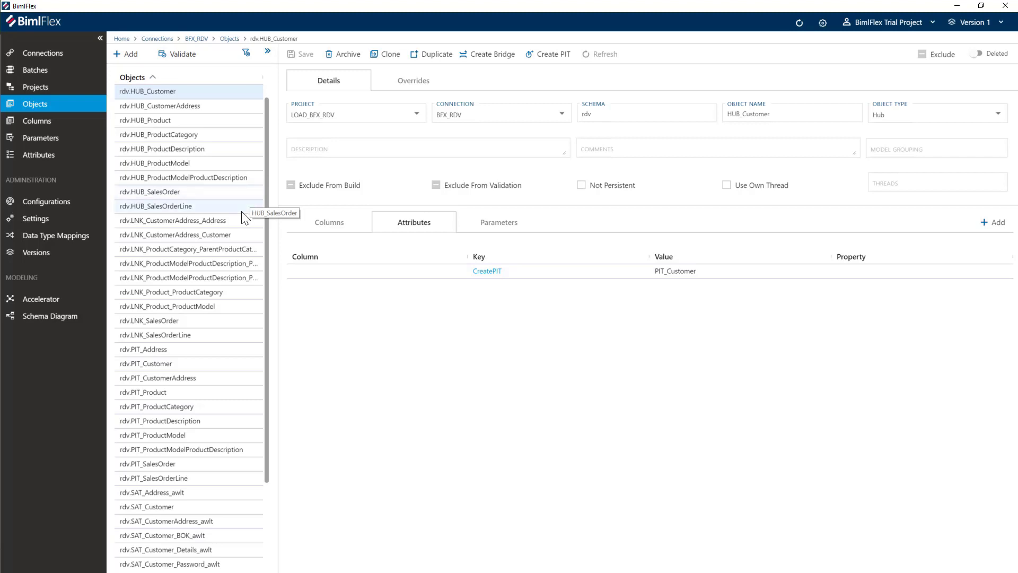
Step: Create the BRG_SalesOrder bridge for rdv.HUB_SalesOrder with LNK_SalesOrder, HUB_Address and HUB_Customer
click(153, 192)
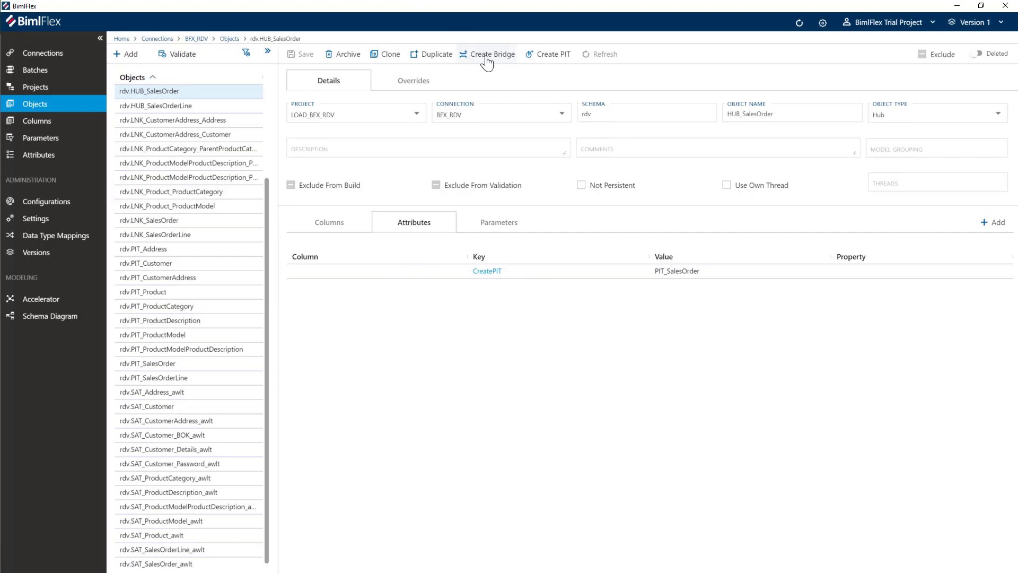
click(487, 54)
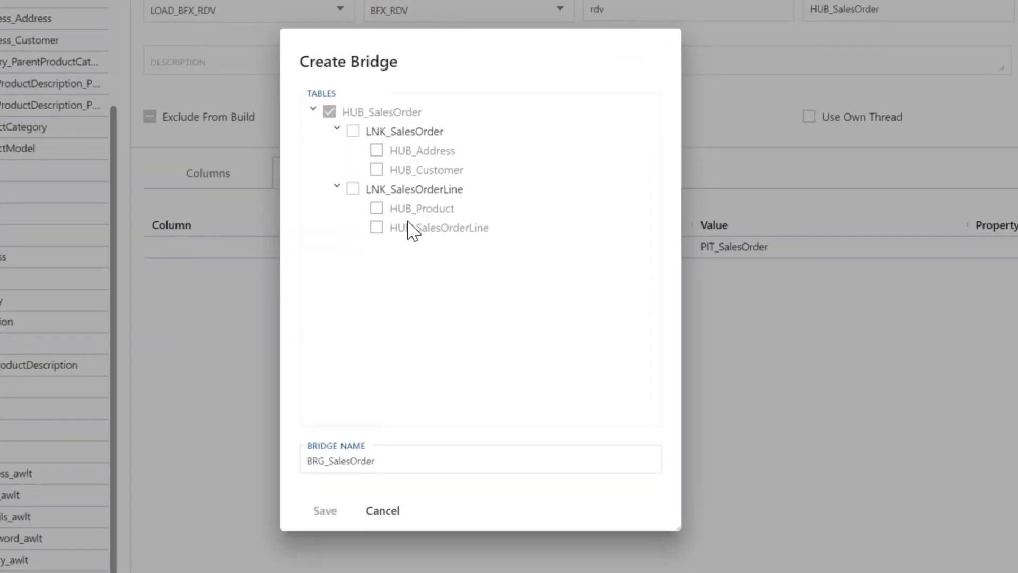
click(353, 132)
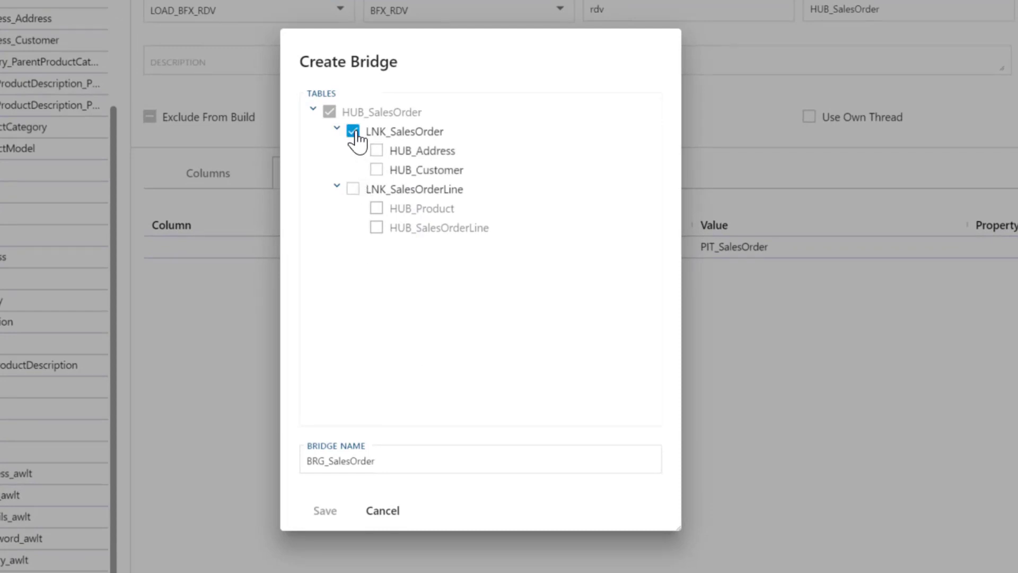
click(376, 151)
click(376, 170)
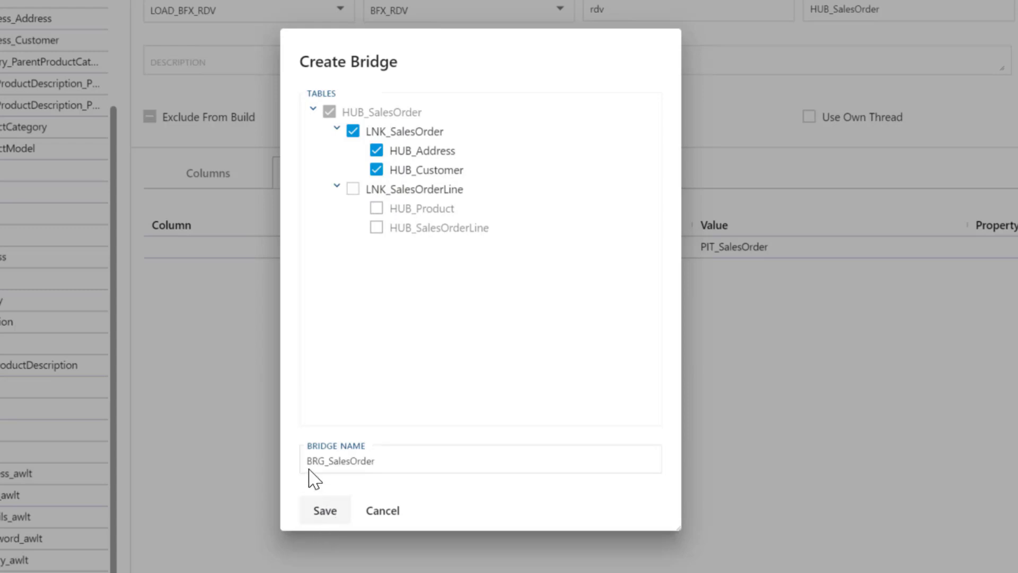
click(324, 512)
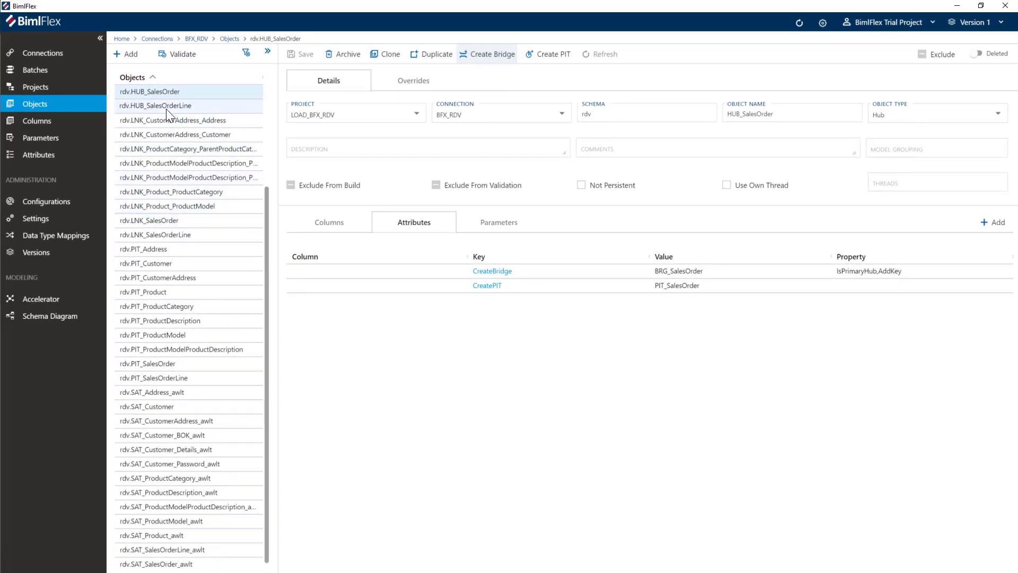
Step: Create the BRG_SalesOrderLine bridge for rdv.HUB_SalesOrderLine with LNK_SalesOrderLine, HUB_Product and HUB_SalesOrder
click(167, 108)
click(487, 59)
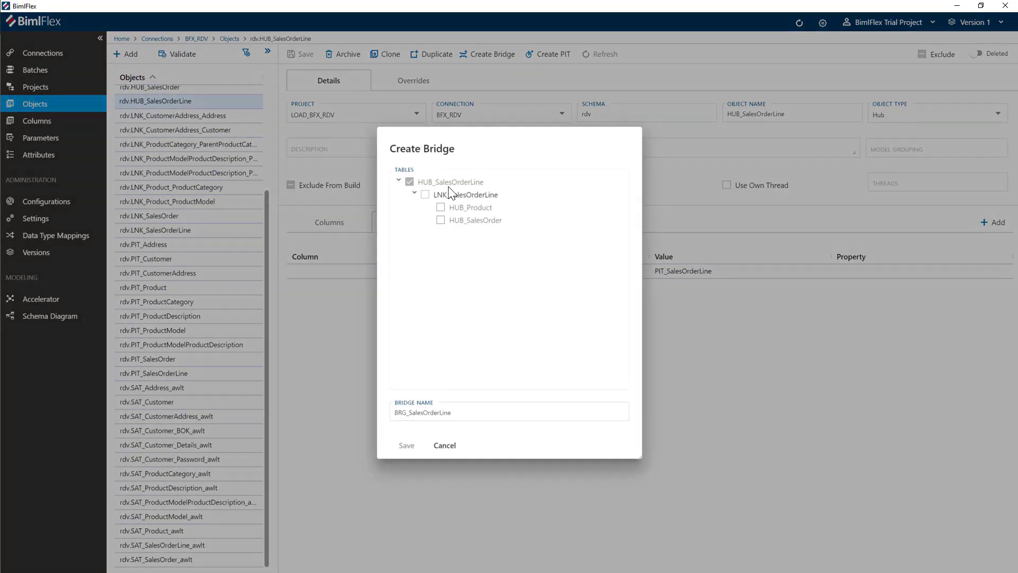
click(425, 194)
click(440, 207)
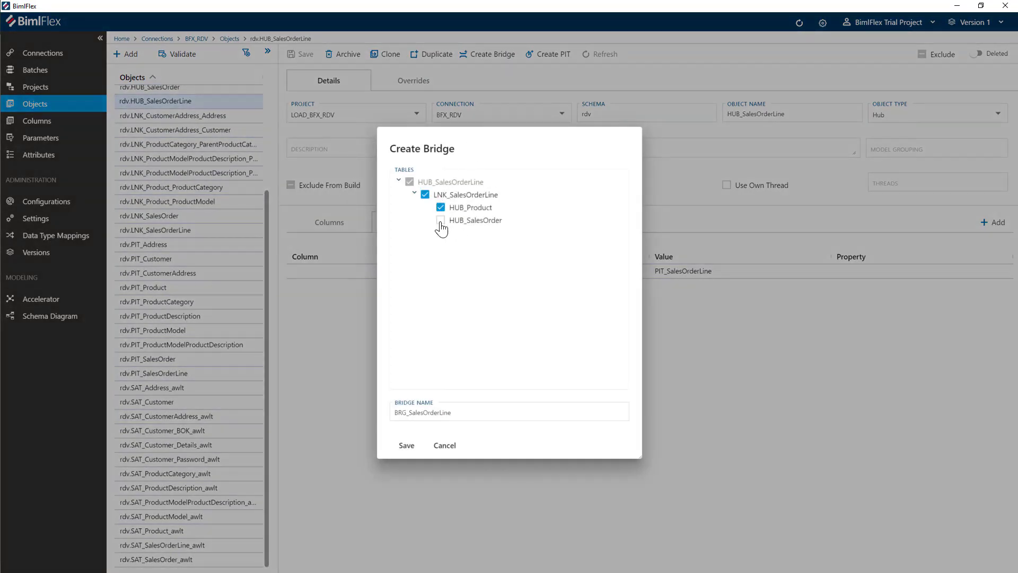
click(441, 220)
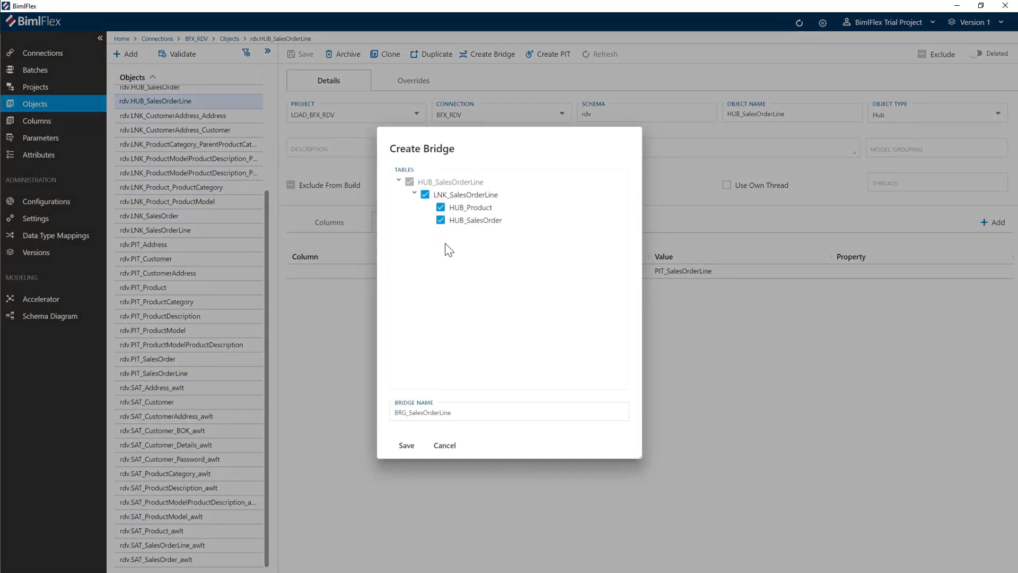
click(407, 445)
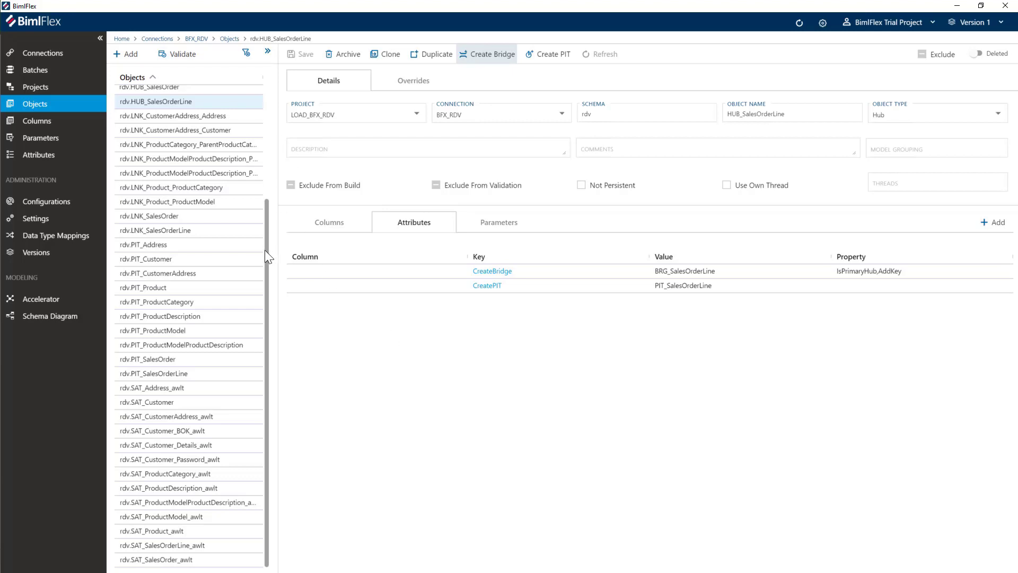
Step: Create the BRG_Product bridge for rdv.HUB_Product with LNK_Product_ProductCategory, HUB_ProductCategory, LNK_Product_ProductModel and HUB_ProductModel
drag(265, 250, 263, 155)
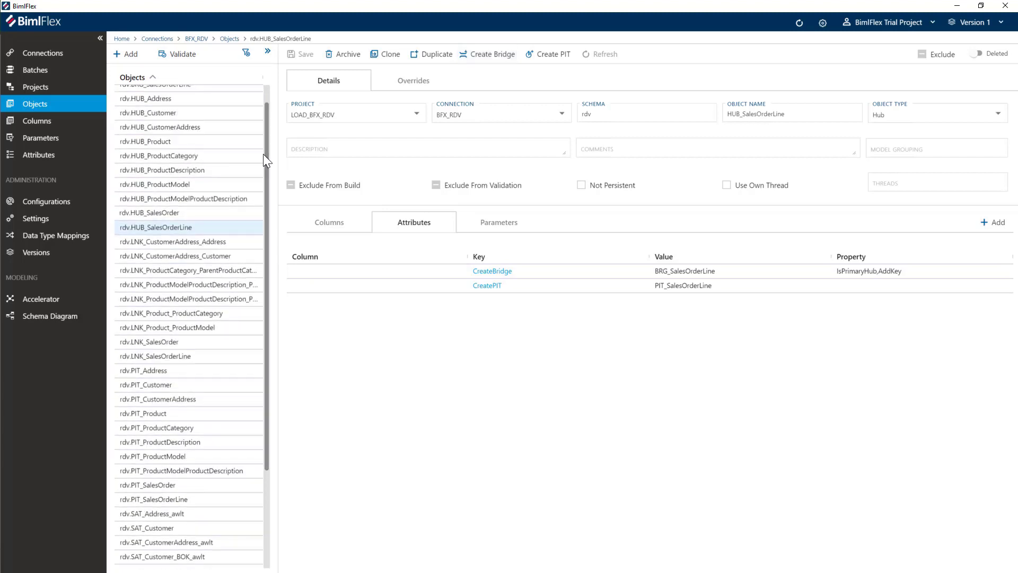
click(176, 143)
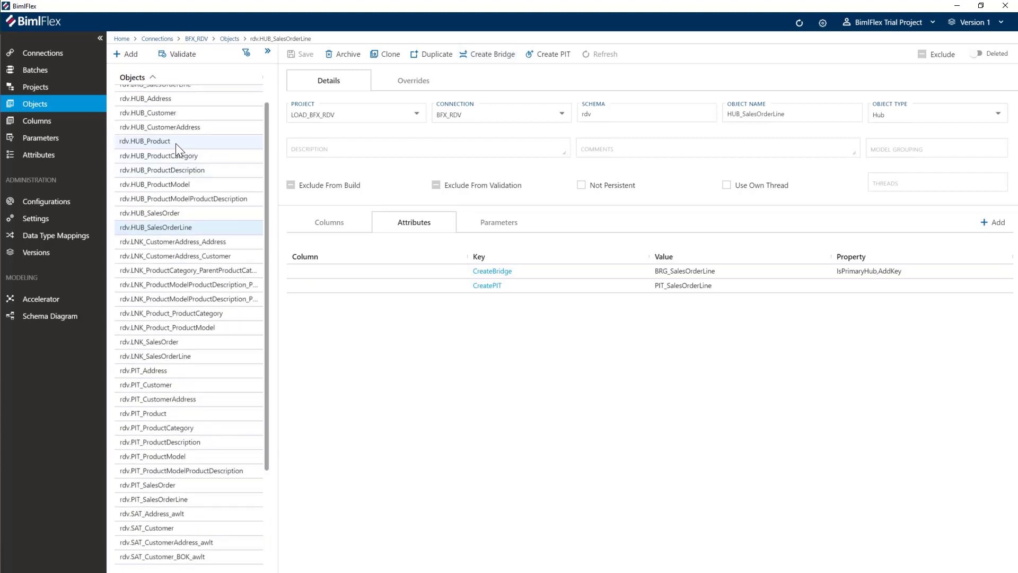
click(480, 55)
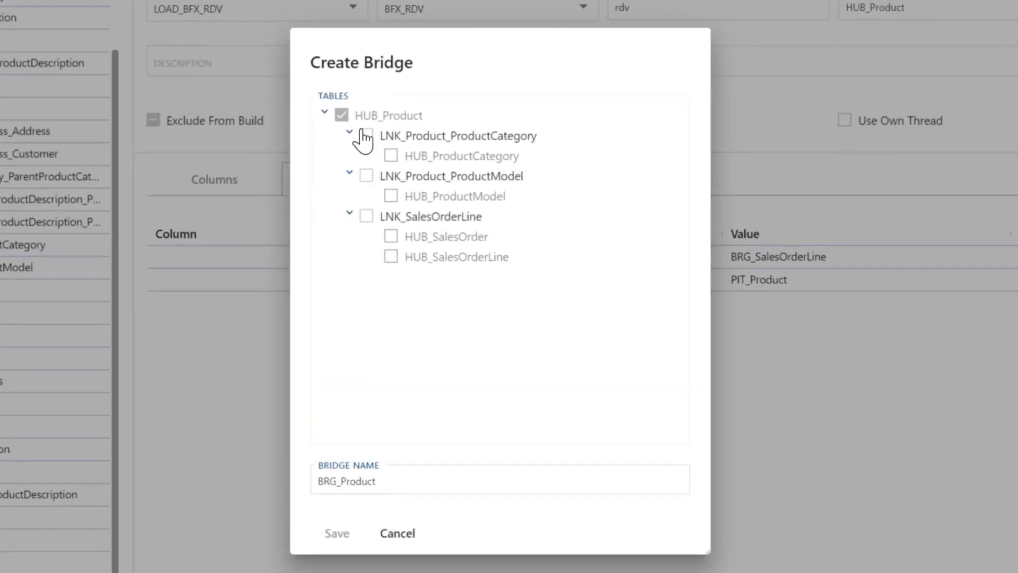
click(365, 136)
click(365, 176)
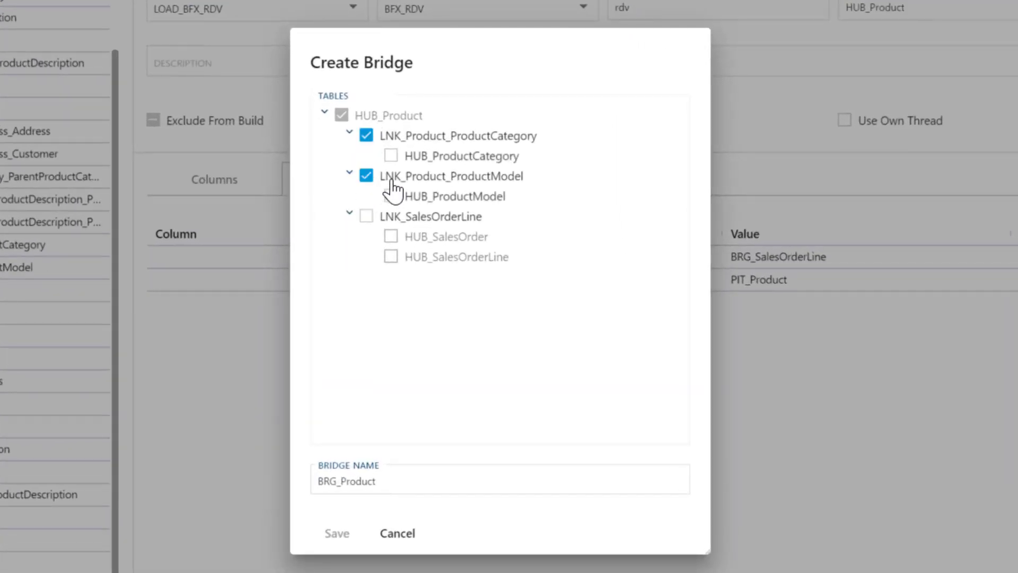
click(391, 196)
click(391, 155)
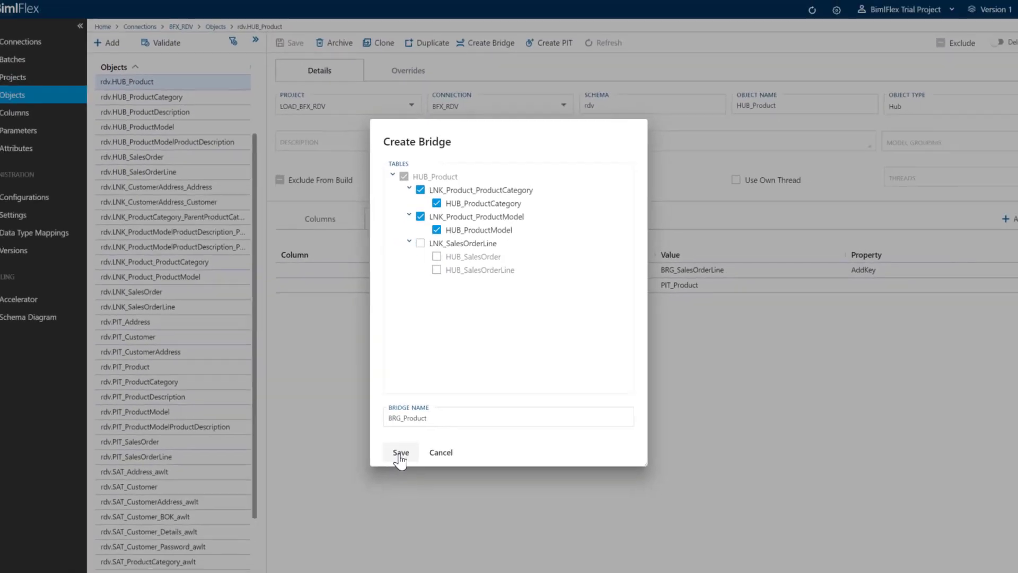
click(336, 534)
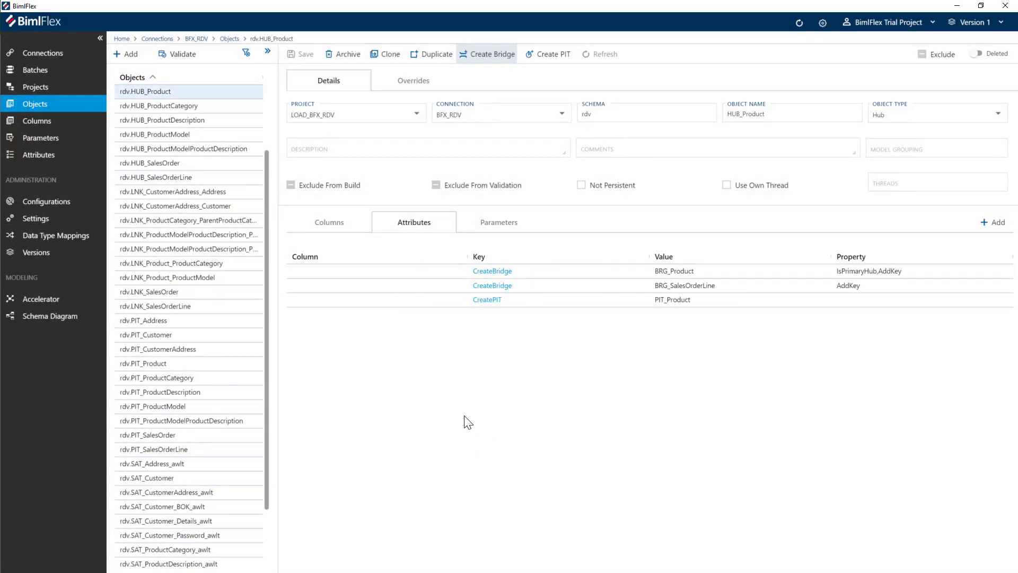
drag(265, 225, 267, 165)
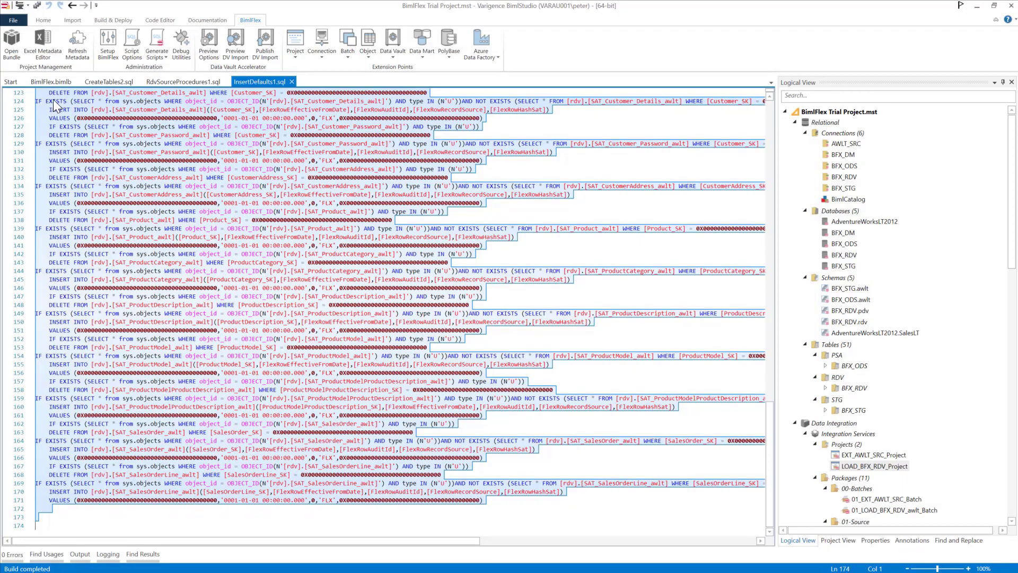
Step: Refresh the metadata in BimlStudio and examine the BRG and PIT tables, including the full column names of PIT_Customer
click(75, 51)
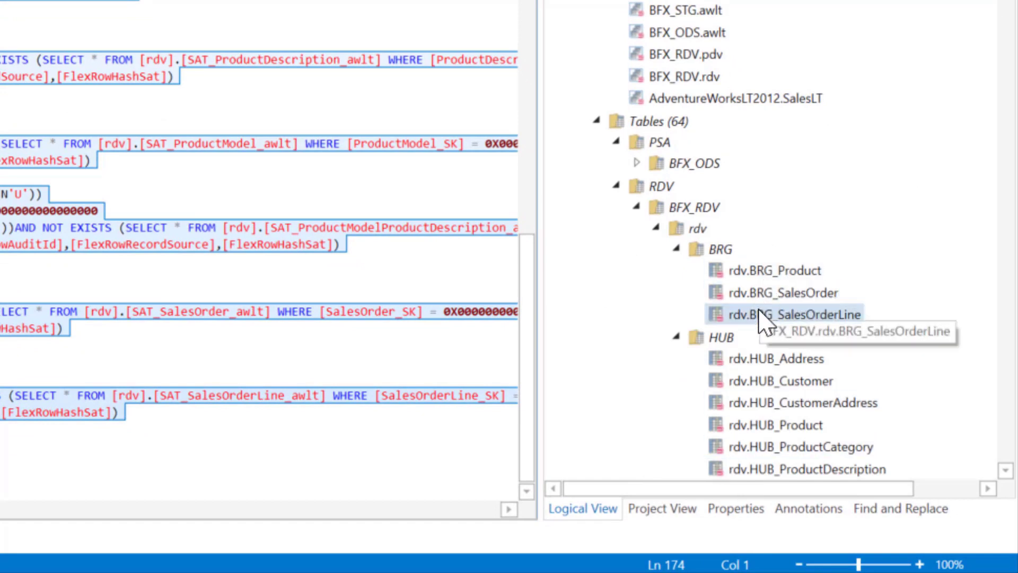
scroll(763, 318, down, 3)
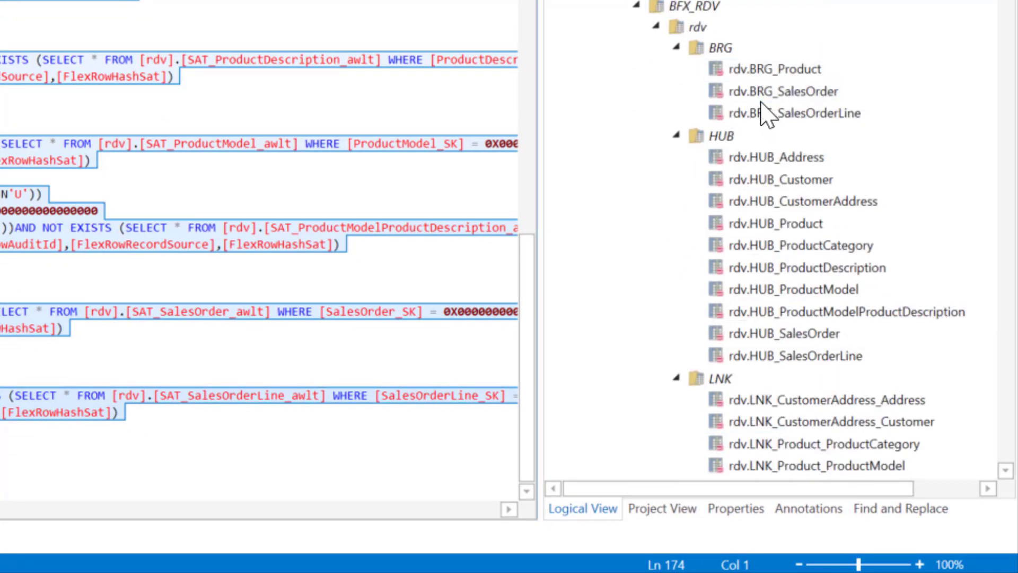
scroll(758, 115, down, 3)
scroll(753, 114, down, 6)
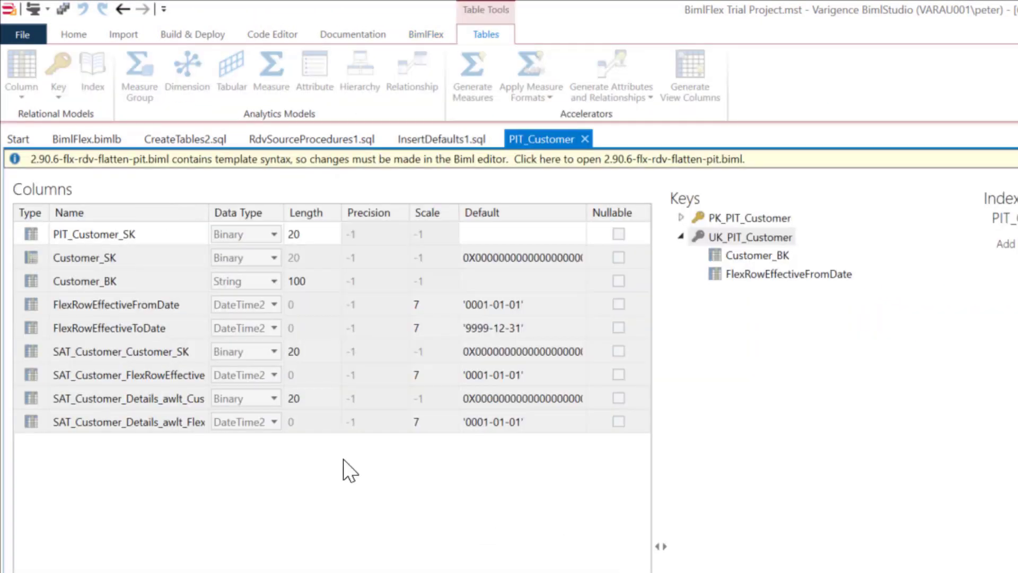
drag(213, 222, 368, 228)
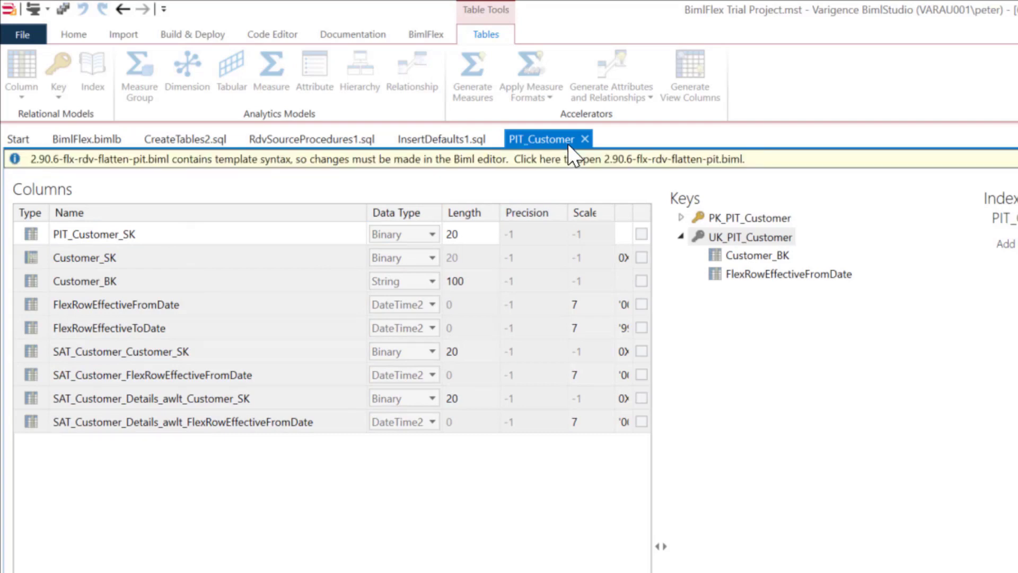
click(585, 139)
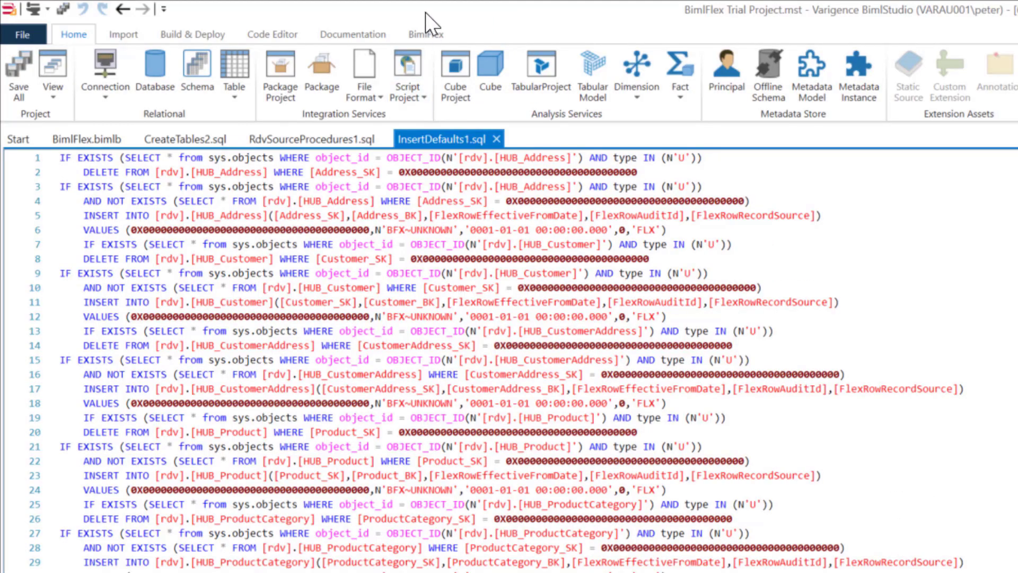
Step: Generate the Create Table Script for the project and copy the whole script
click(426, 32)
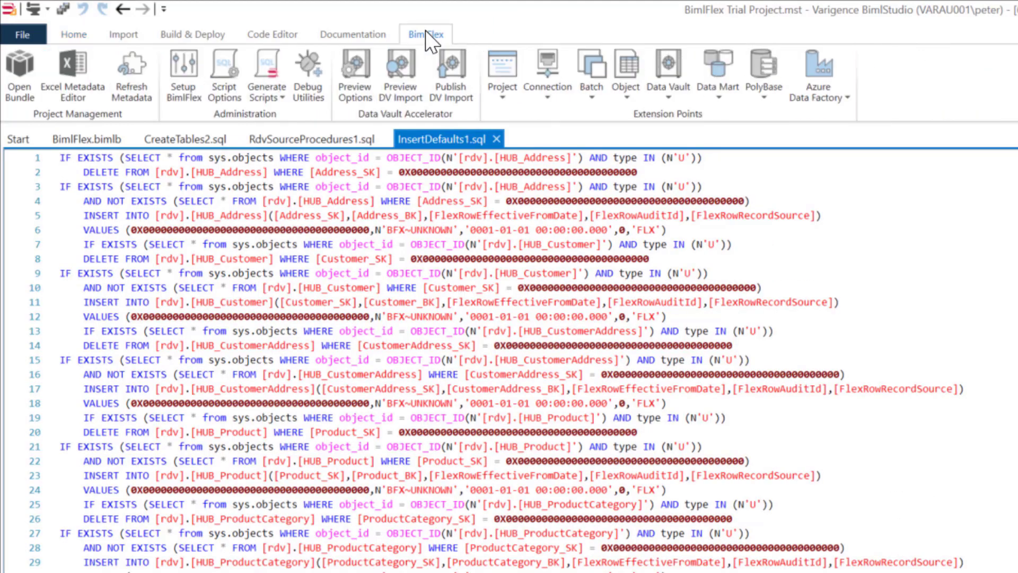
click(264, 93)
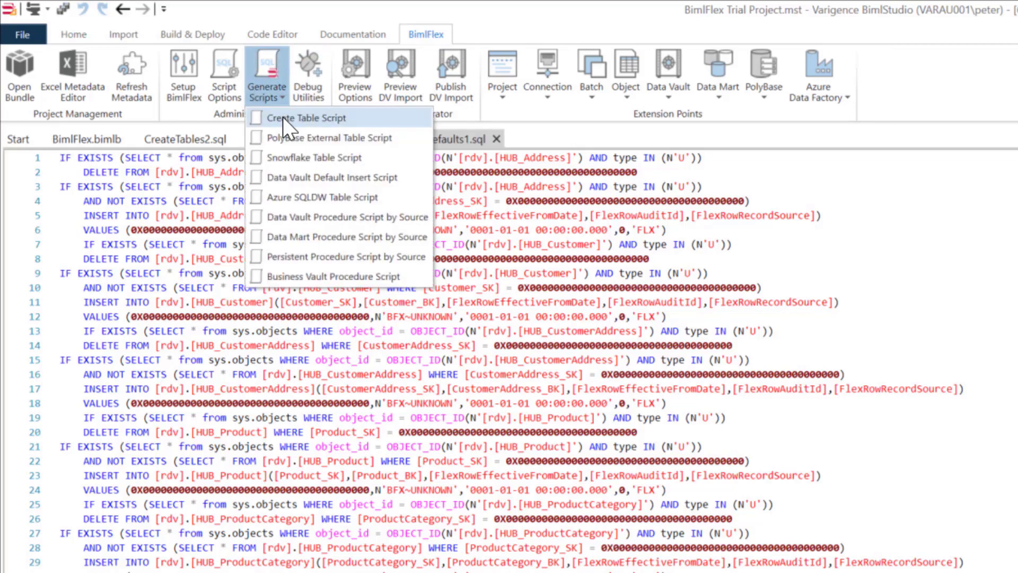
click(282, 116)
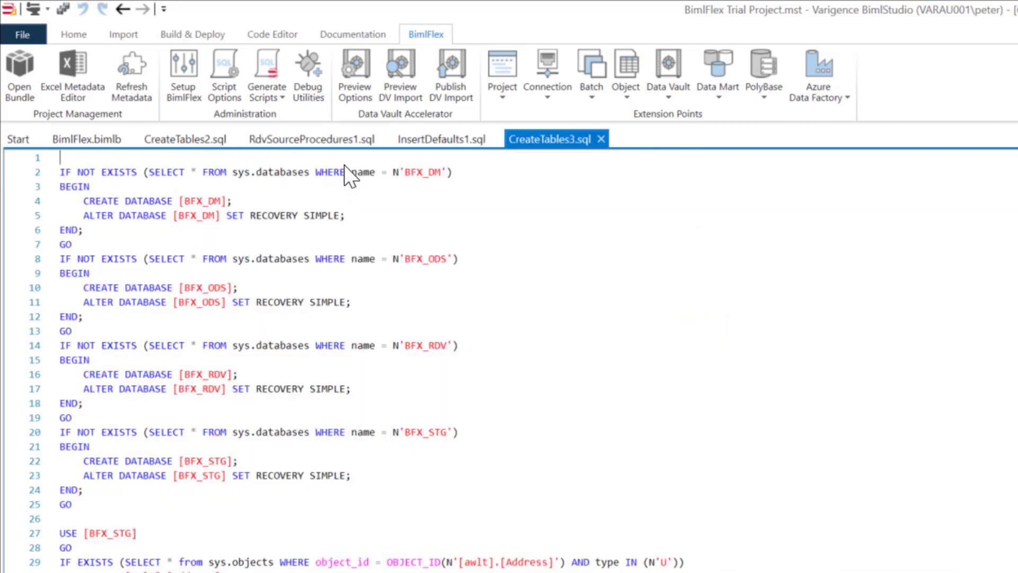
click(693, 472)
key(ctrl+a)
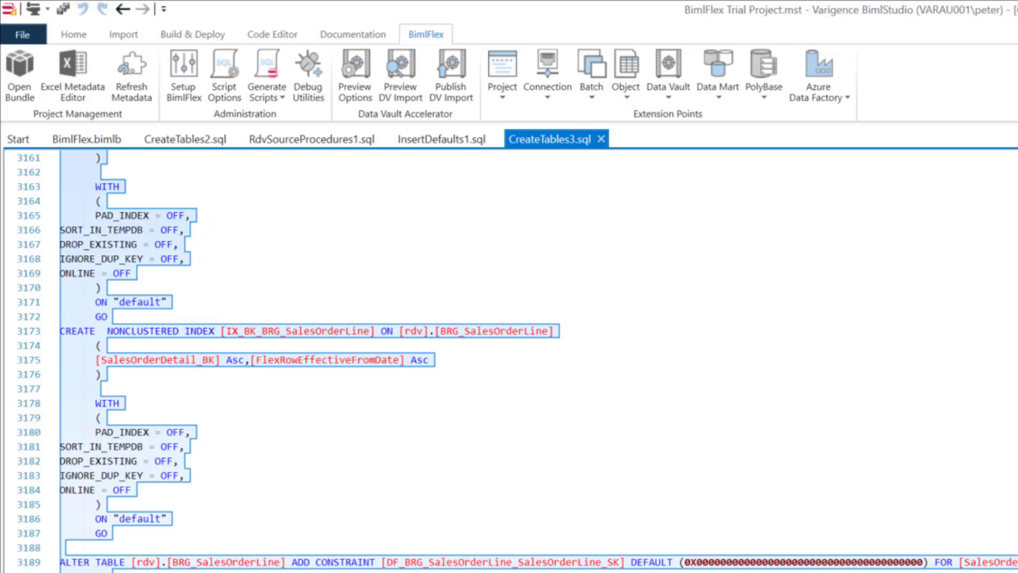
Step: Switch to SQL Server Management Studio, replace the SQLQuery5.sql contents with the copied table script and execute it
key(alt+Tab)
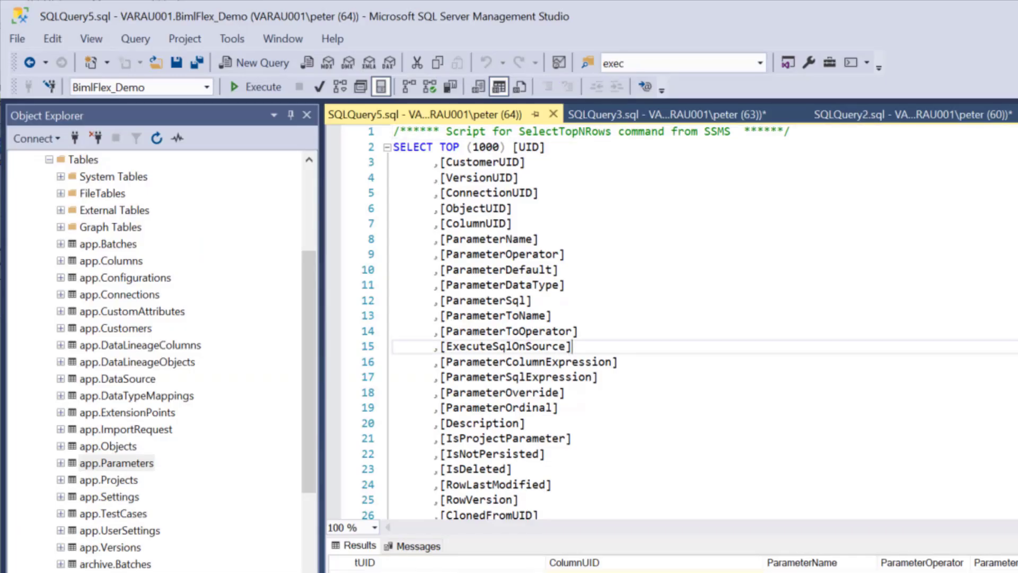
key(ctrl+a)
key(ctrl+v)
click(254, 85)
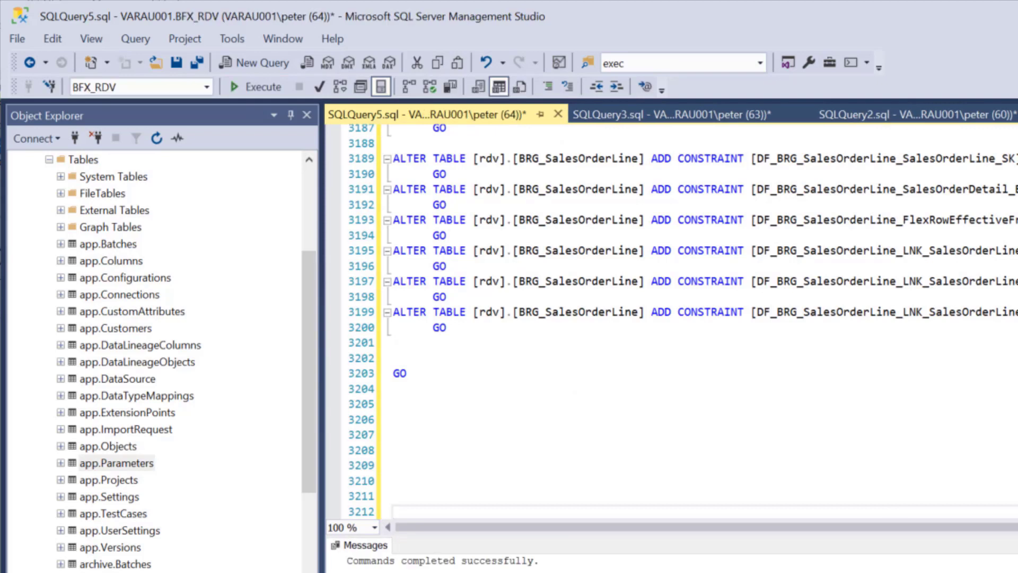
Step: Return to BimlStudio, generate the Business Vault Procedure Script and copy all of it
key(alt+Tab)
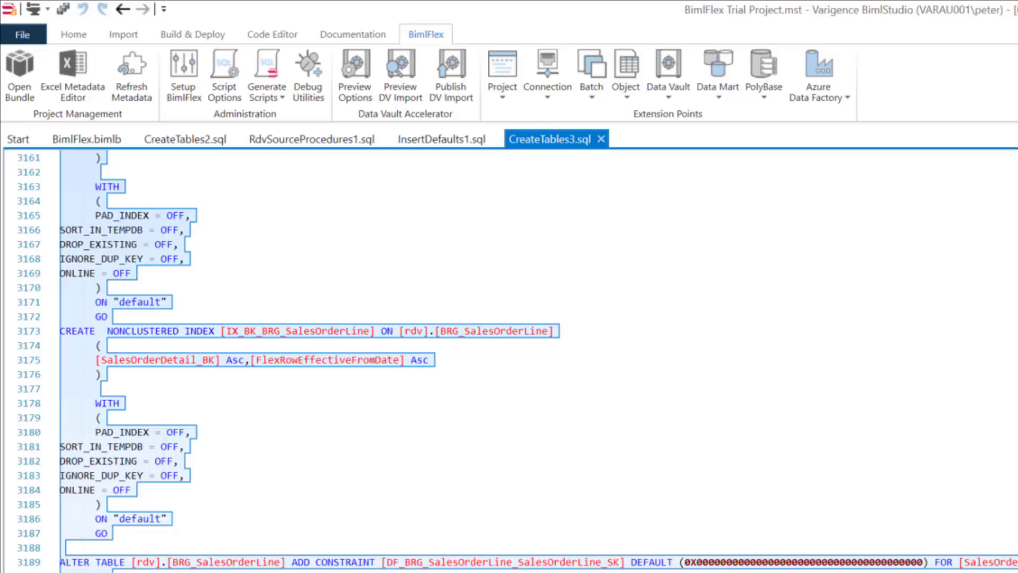
click(259, 91)
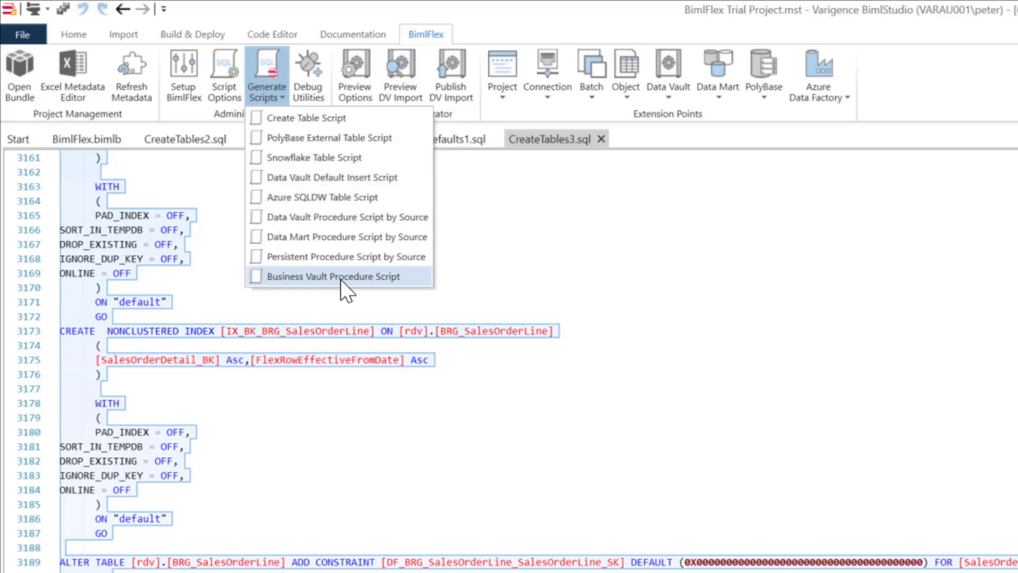
click(307, 275)
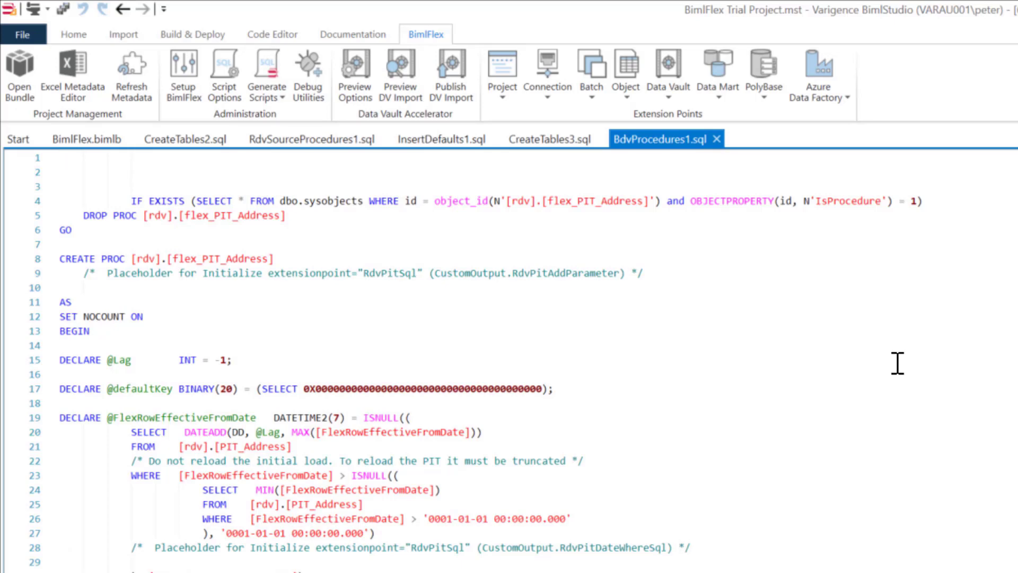
key(ctrl+a)
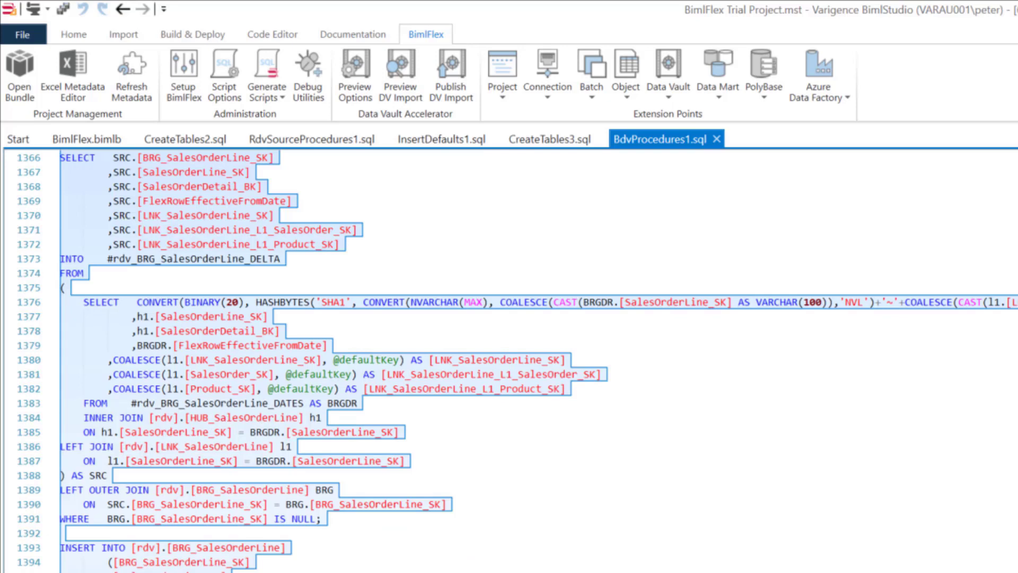
Step: Switch to SQL Server Management Studio and replace the SQLQuery5.sql contents with the Business Vault procedure script
key(alt+Tab)
double_click(897, 405)
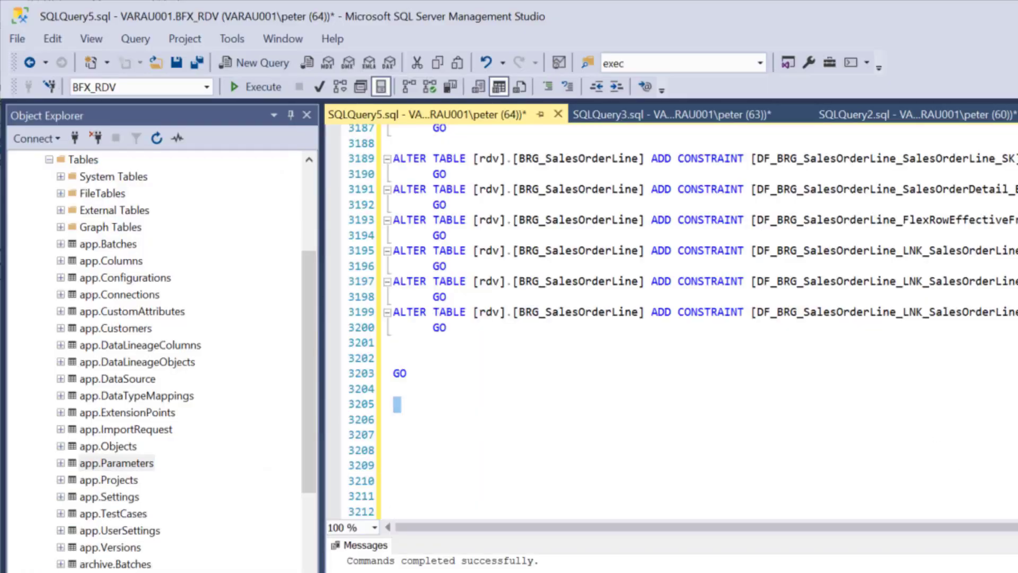
key(ctrl+a)
key(ctrl+v)
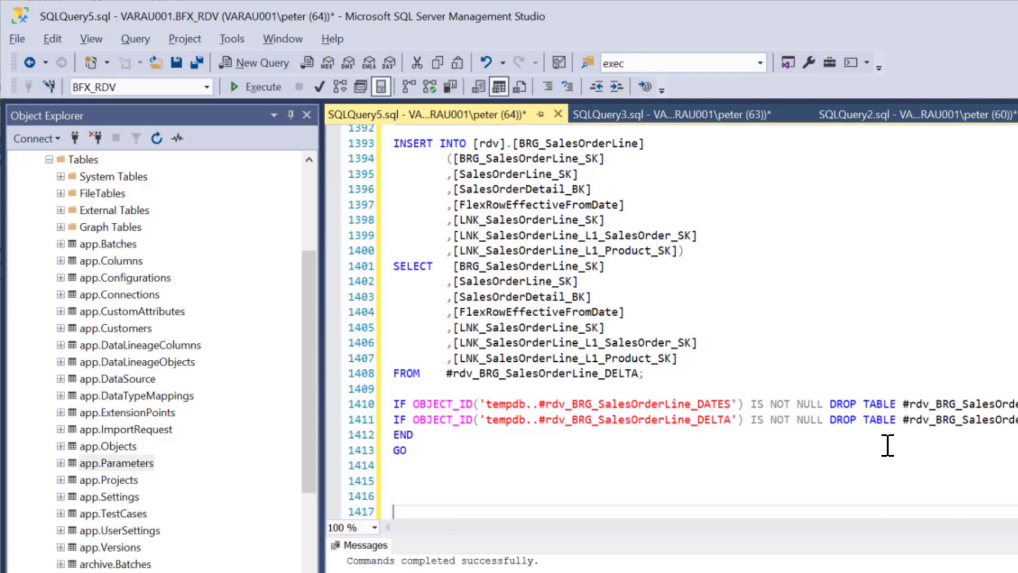
Step: Examine the bridge and PIT tables and the stored procedures of the BFX_RDV database
click(47, 155)
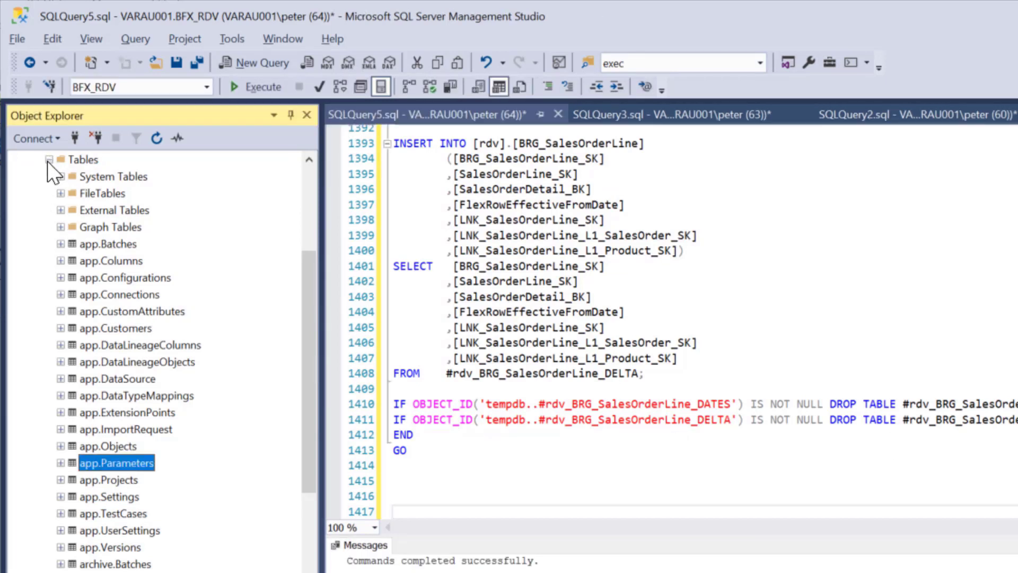
click(47, 159)
click(37, 261)
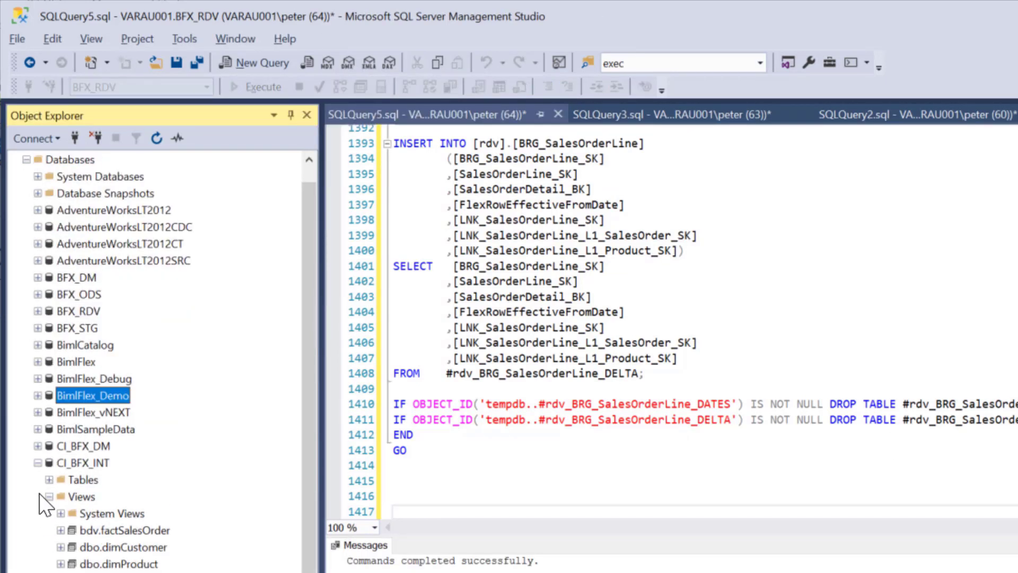
click(36, 311)
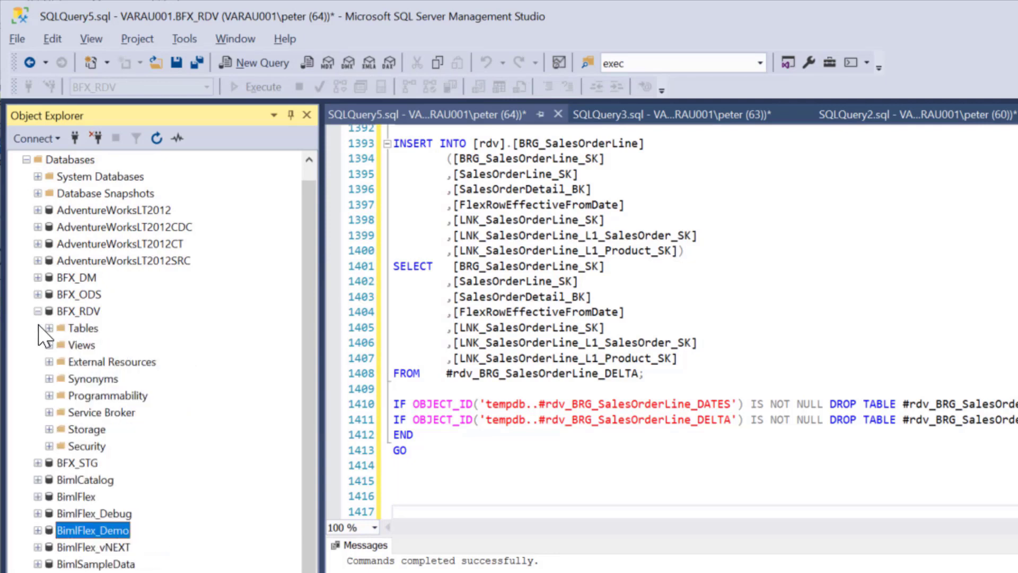
click(49, 328)
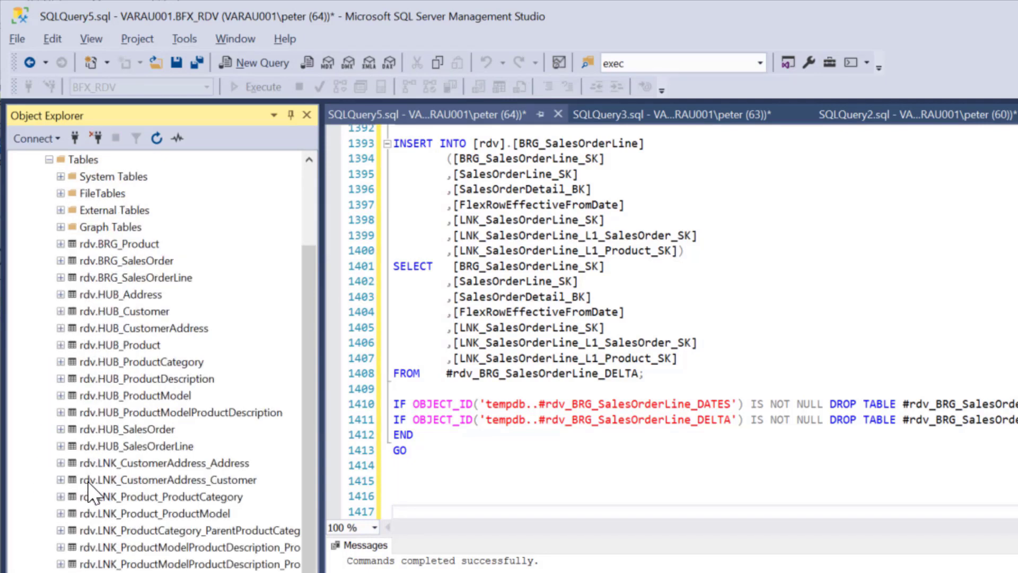
scroll(93, 540, down, 7)
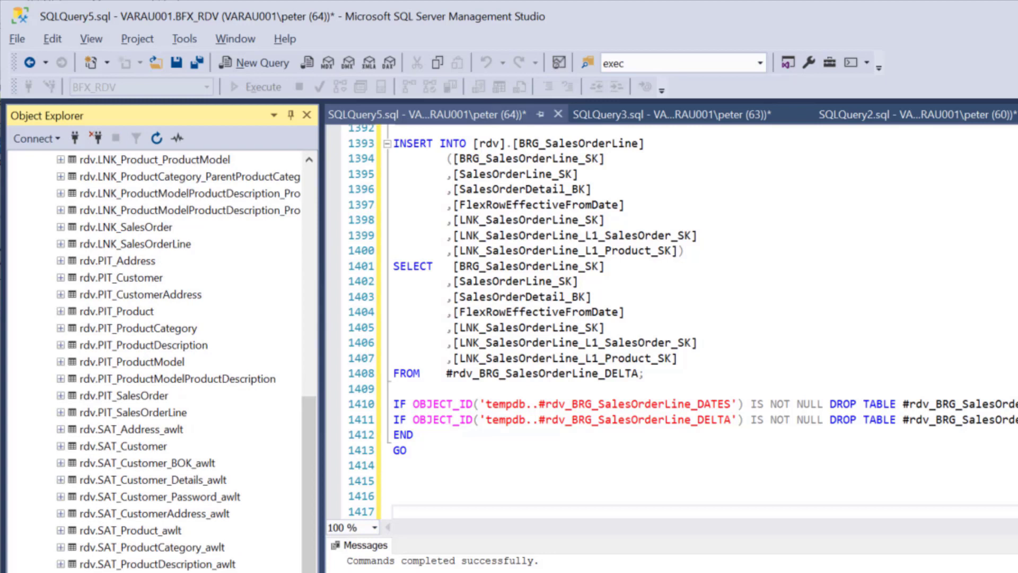
scroll(159, 360, down, 4)
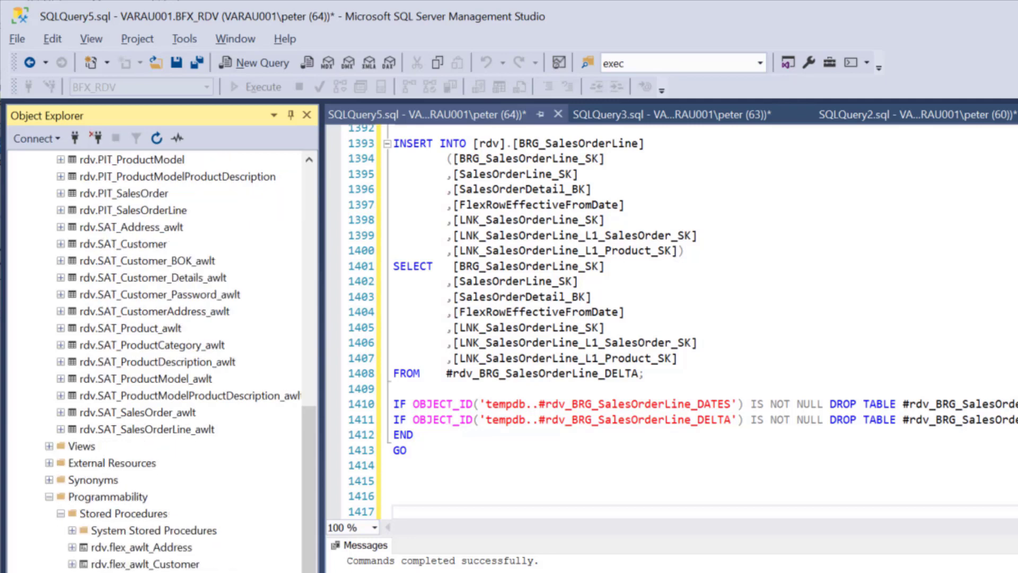
scroll(159, 360, down, 4)
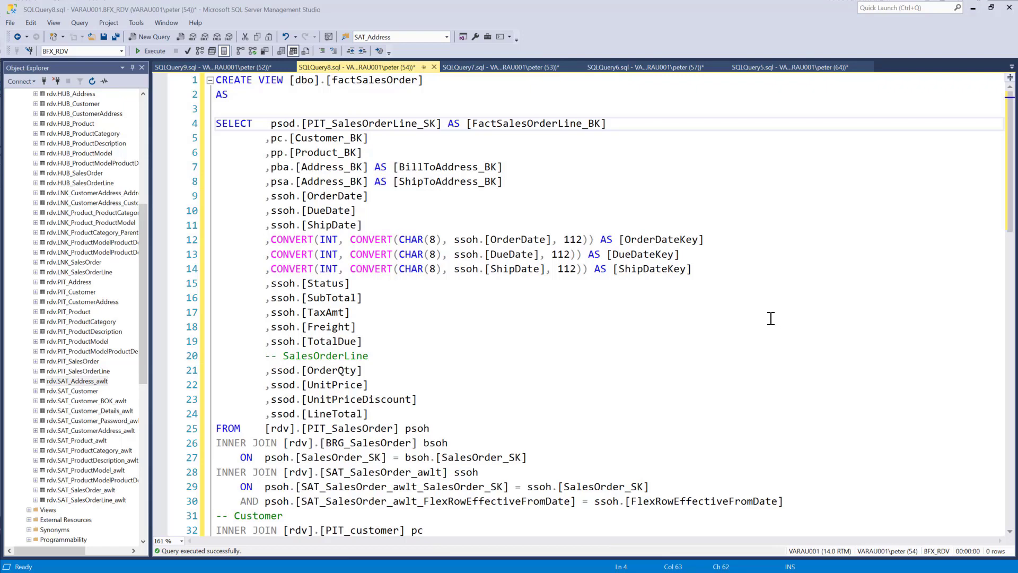
Step: Examine the FROM clause and the PIT, bridge and satellite joins of the factSalesOrder view script
scroll(771, 319, down, 6)
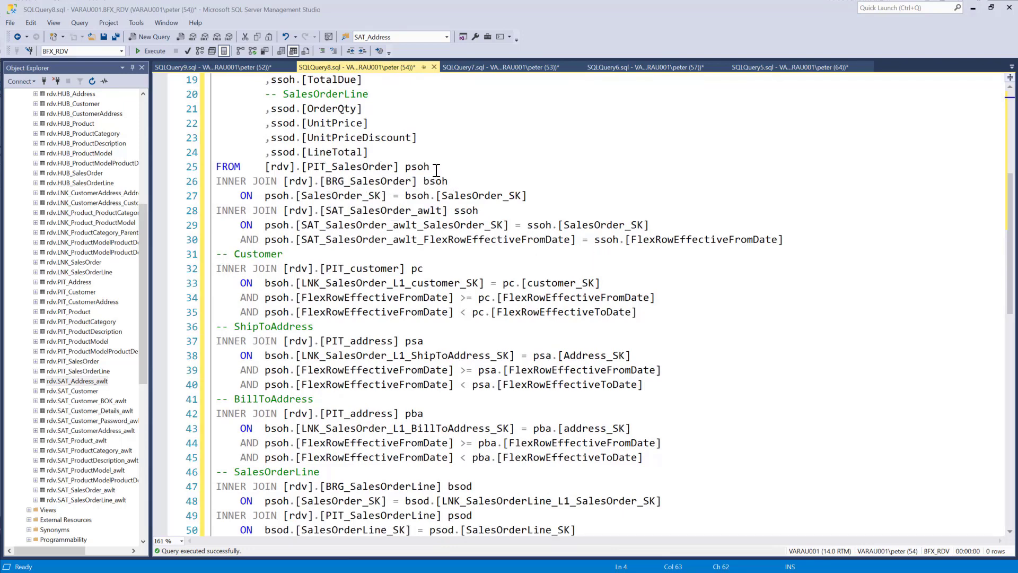
drag(432, 168, 212, 166)
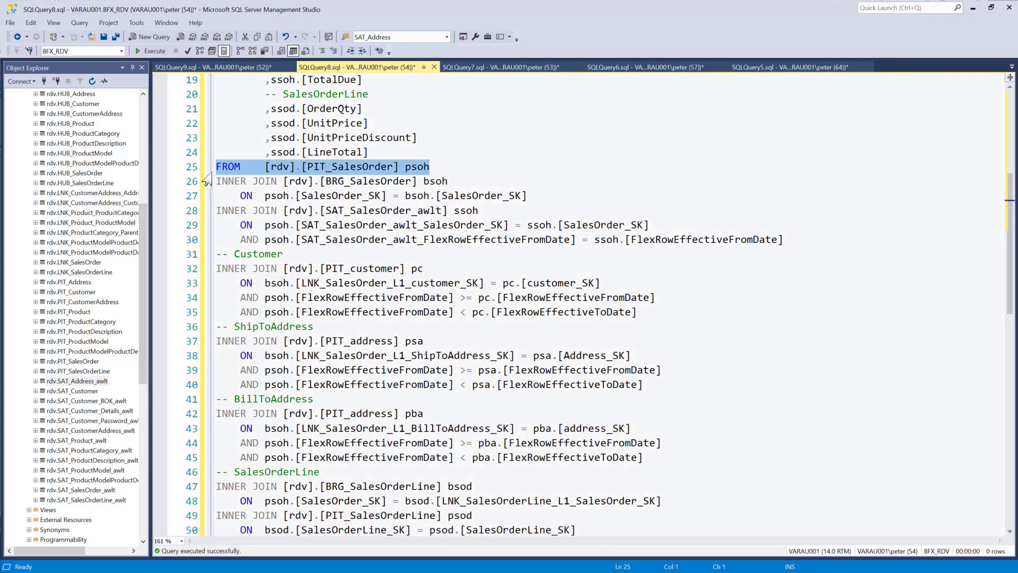
click(356, 168)
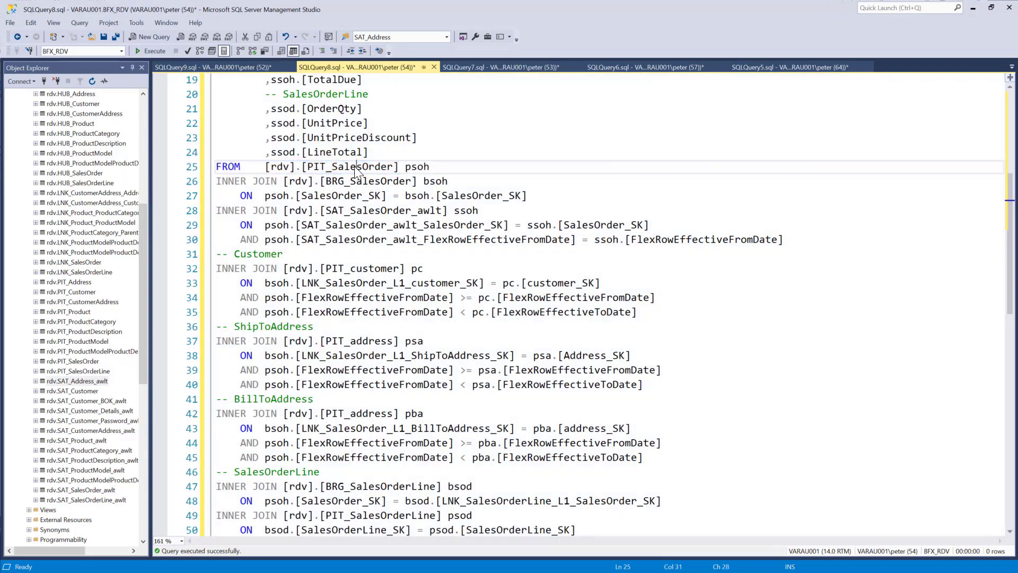
double_click(354, 168)
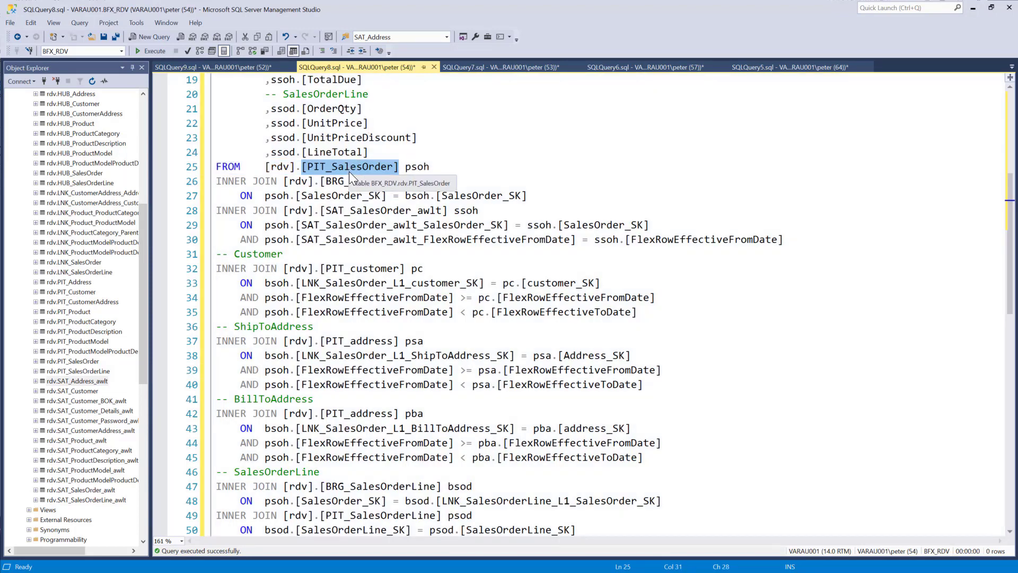
double_click(342, 182)
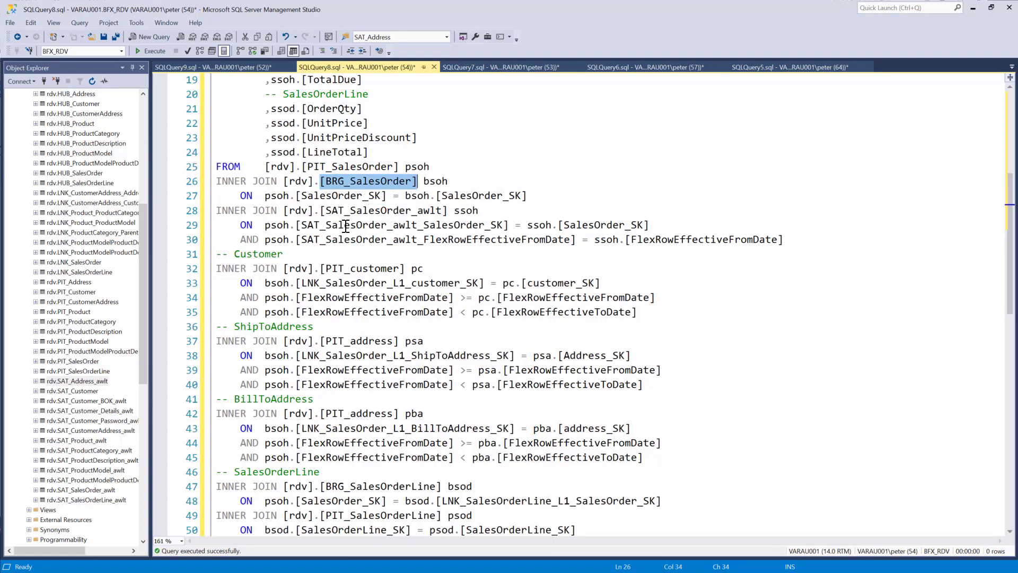
click(341, 166)
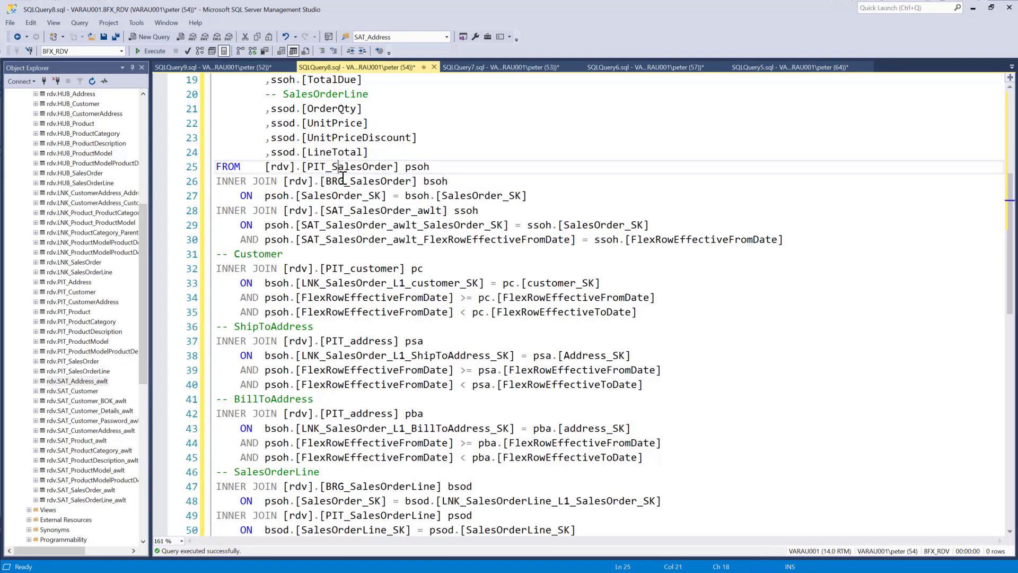
click(351, 211)
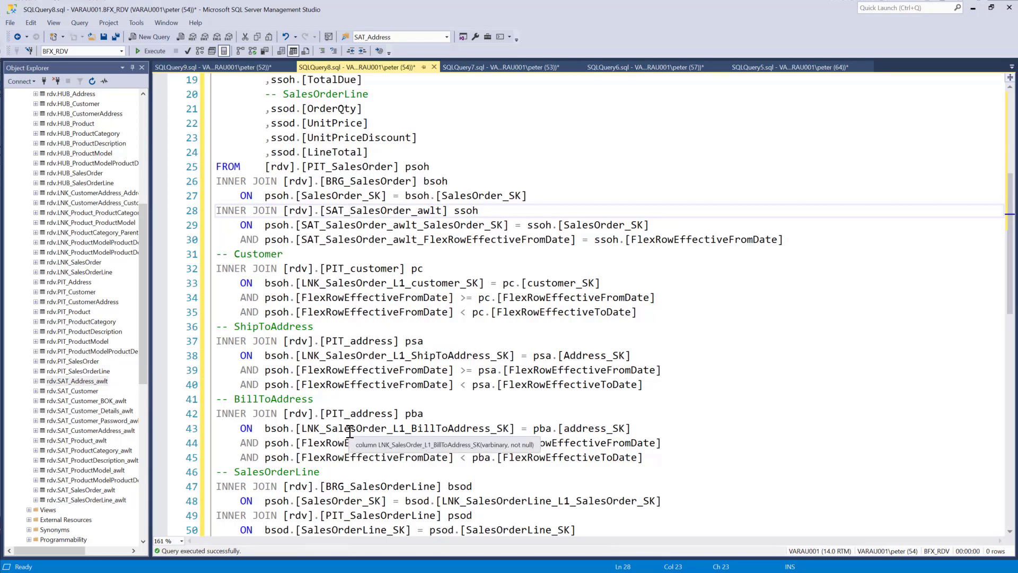
Step: Examine the business key columns selected in the factSalesOrder view and the customer, address, order line and product joins supplying them
scroll(356, 419, up, 6)
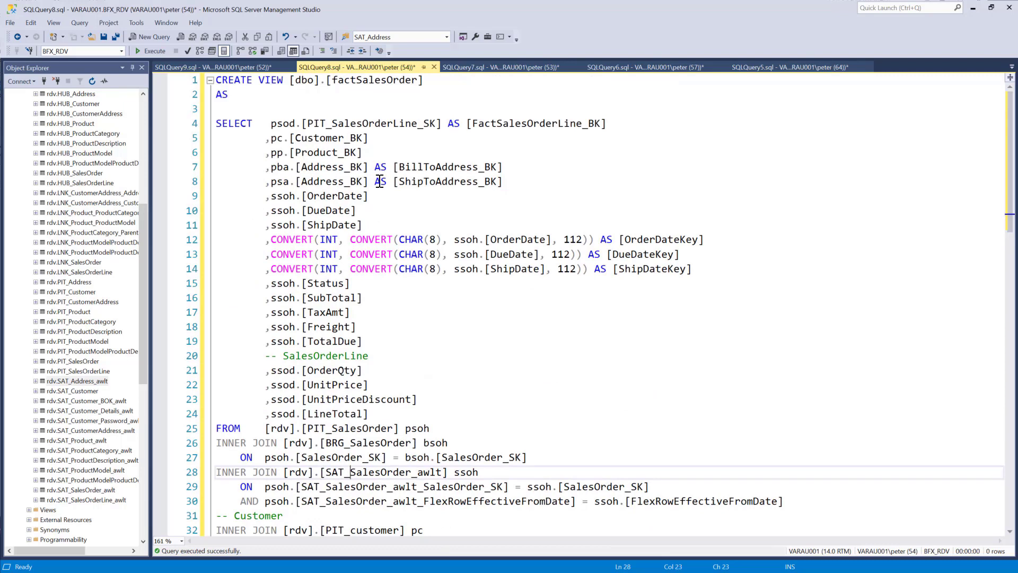
drag(511, 183, 156, 152)
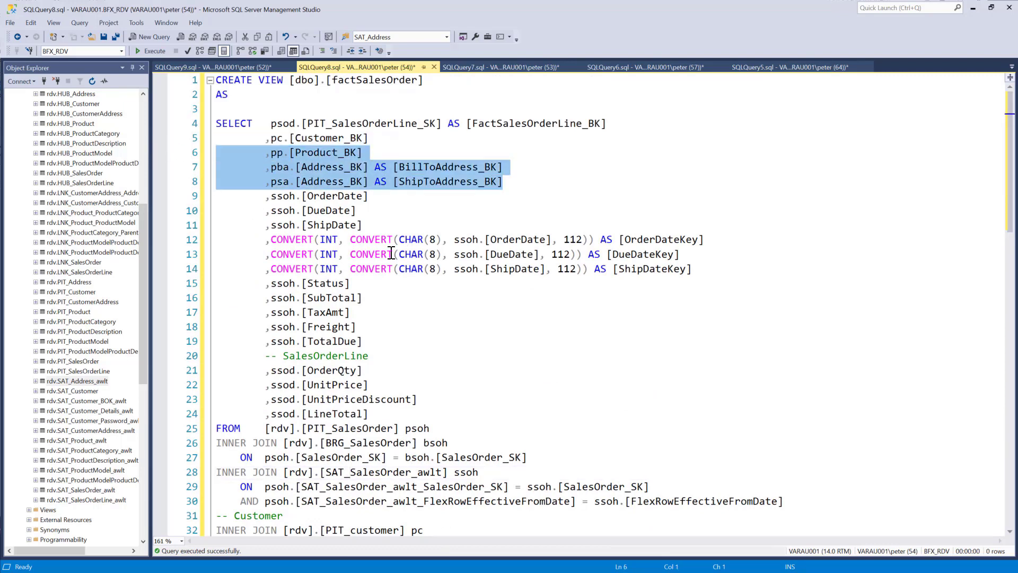
scroll(406, 253, down, 5)
scroll(406, 253, down, 3)
scroll(405, 253, up, 1)
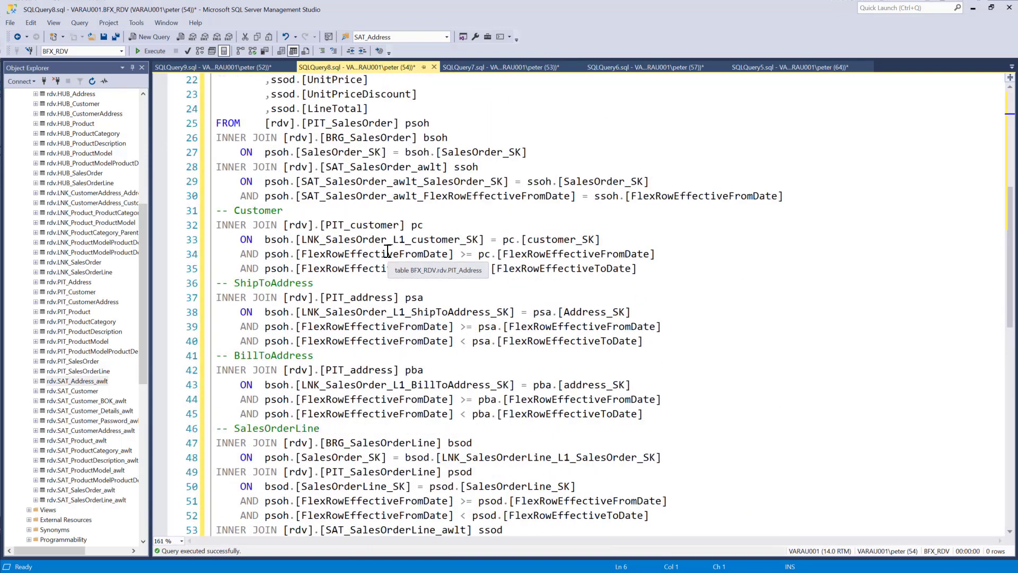
scroll(348, 369, down, 3)
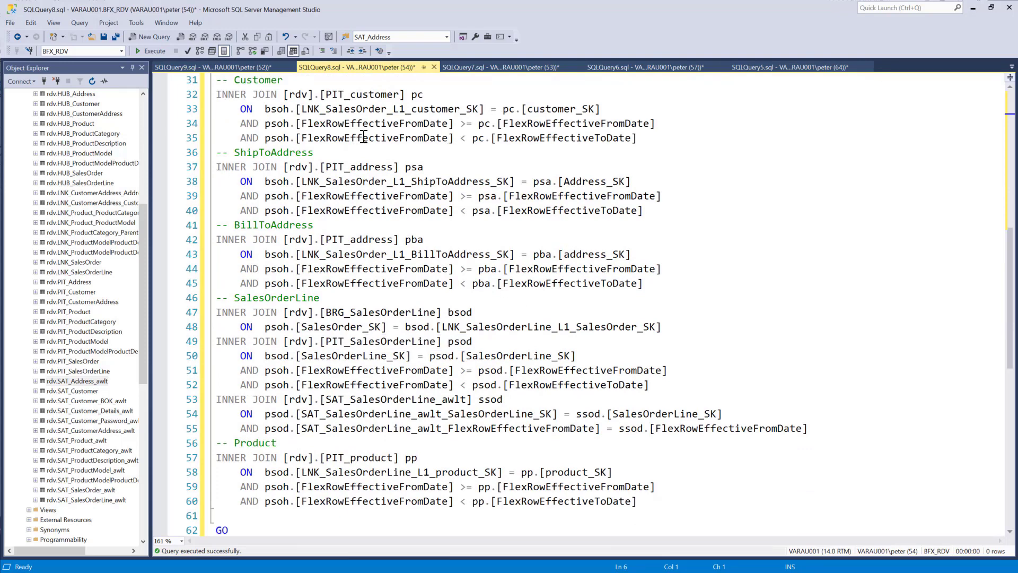
scroll(364, 137, up, 10)
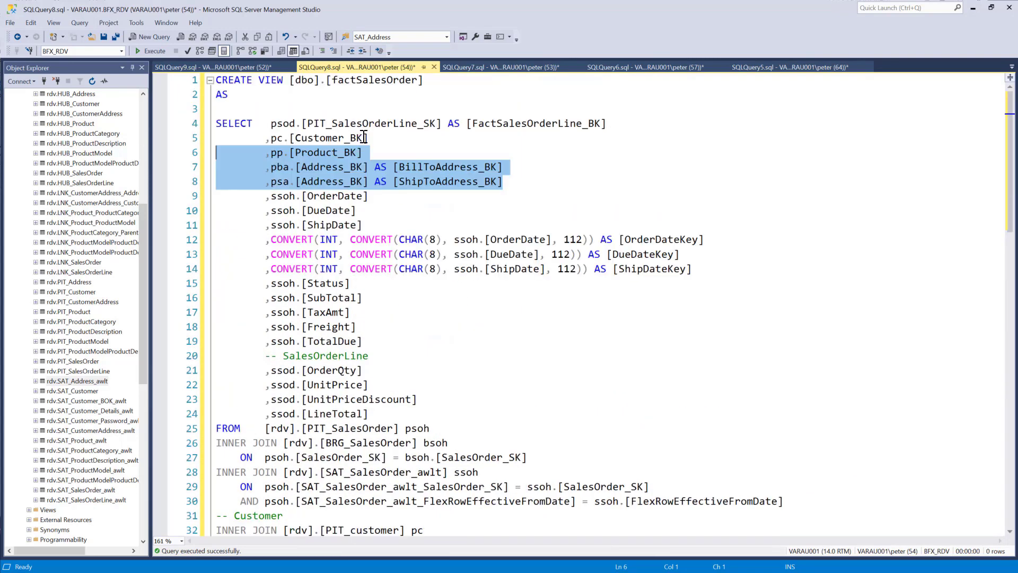
click(359, 80)
Step: Review the scripts that create the dimCustomer, dimAddress and dimProduct views
click(466, 67)
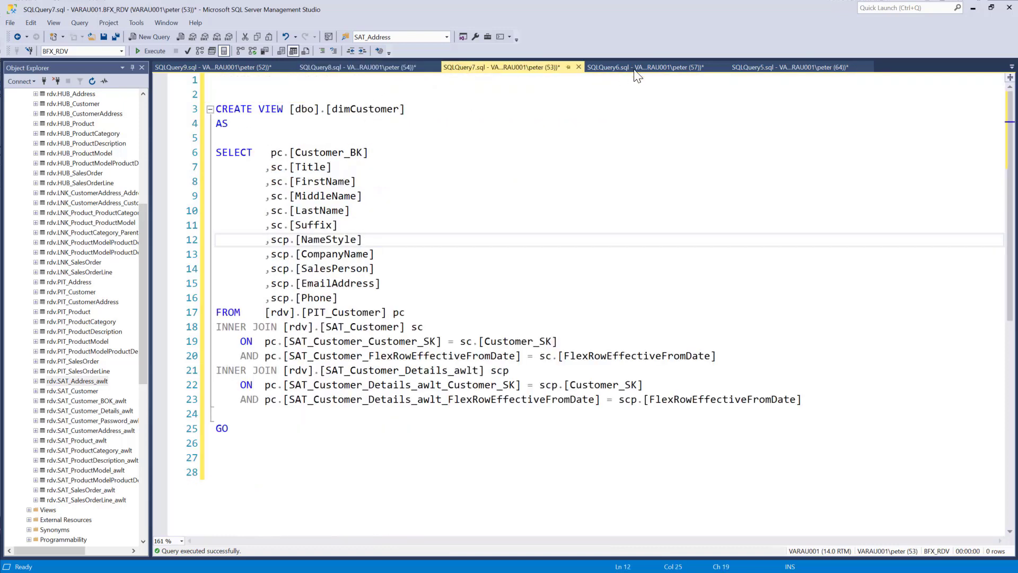
click(240, 66)
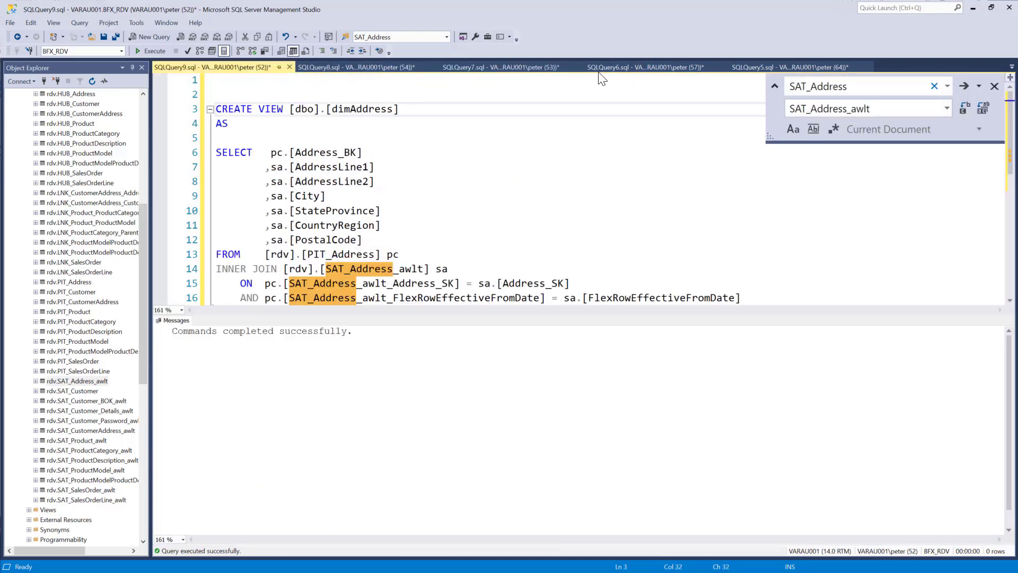
click(602, 68)
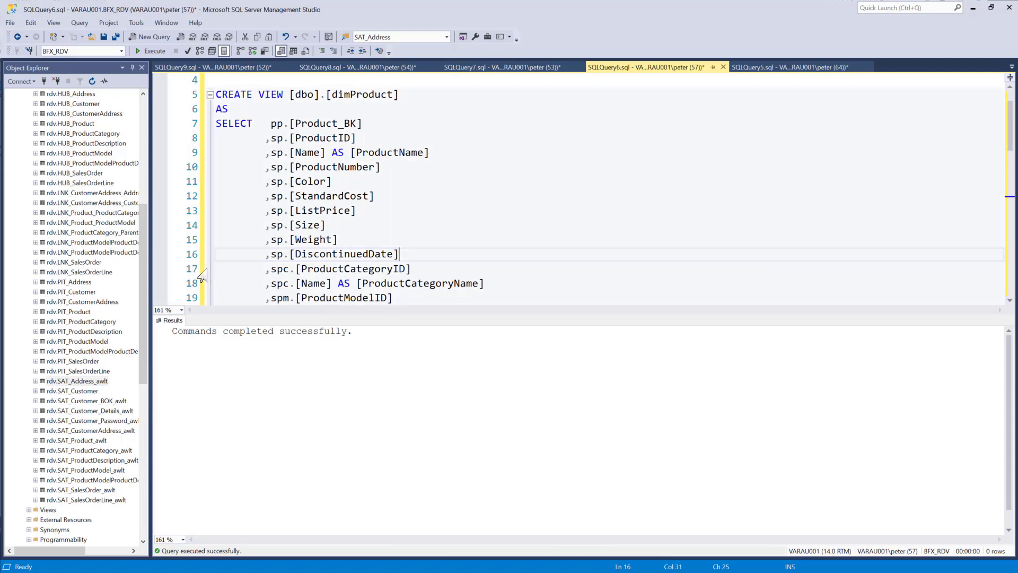
Step: Collapse the BFX_RDV tables, expand the database's views and refresh their list
drag(145, 239, 148, 167)
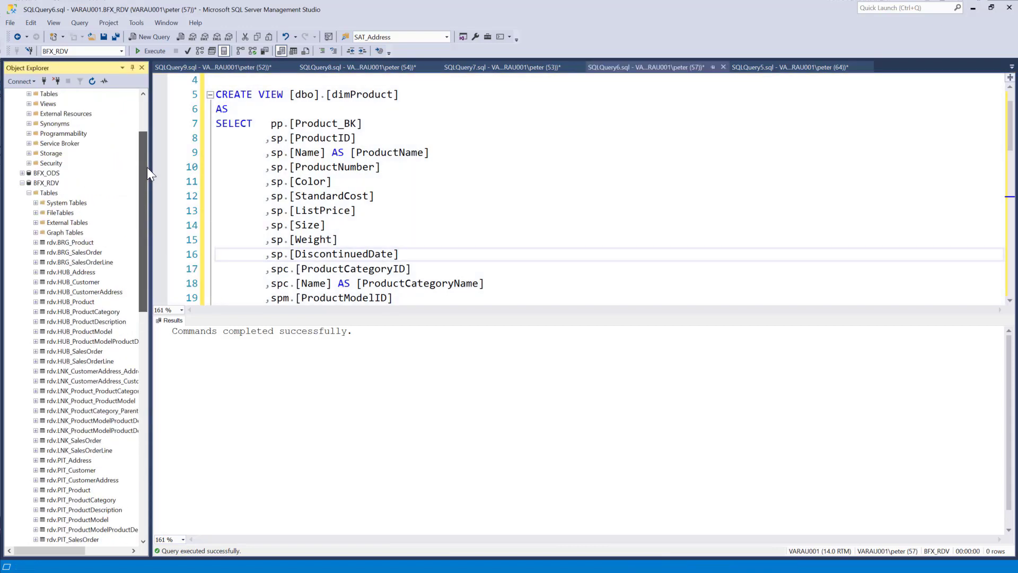
click(30, 193)
click(29, 203)
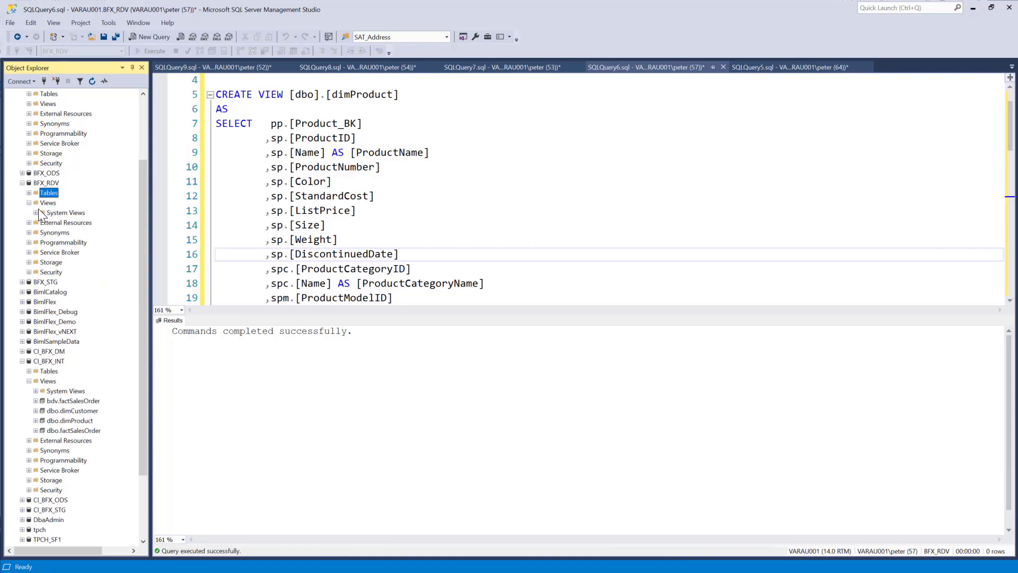
right_click(47, 203)
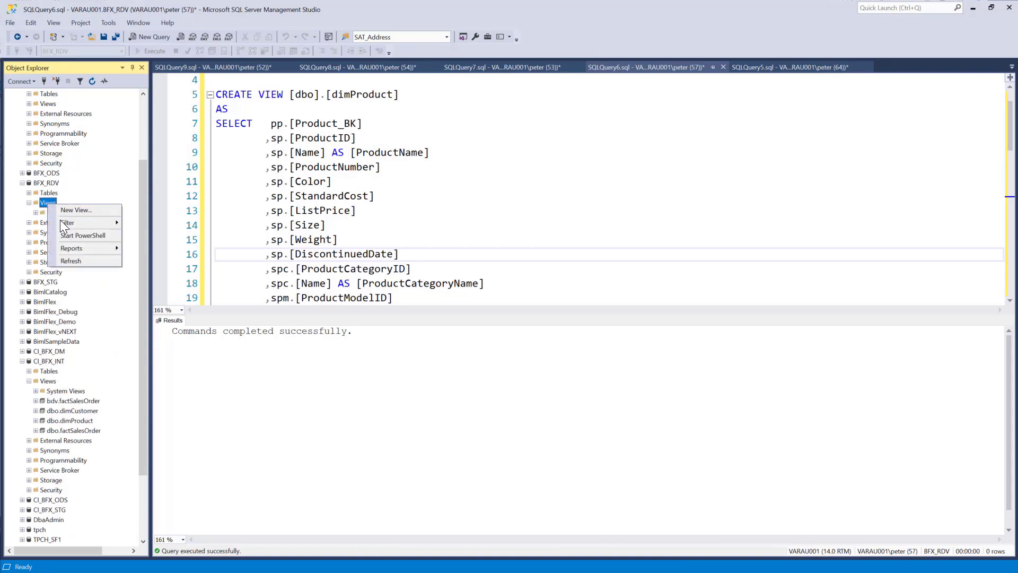
click(70, 260)
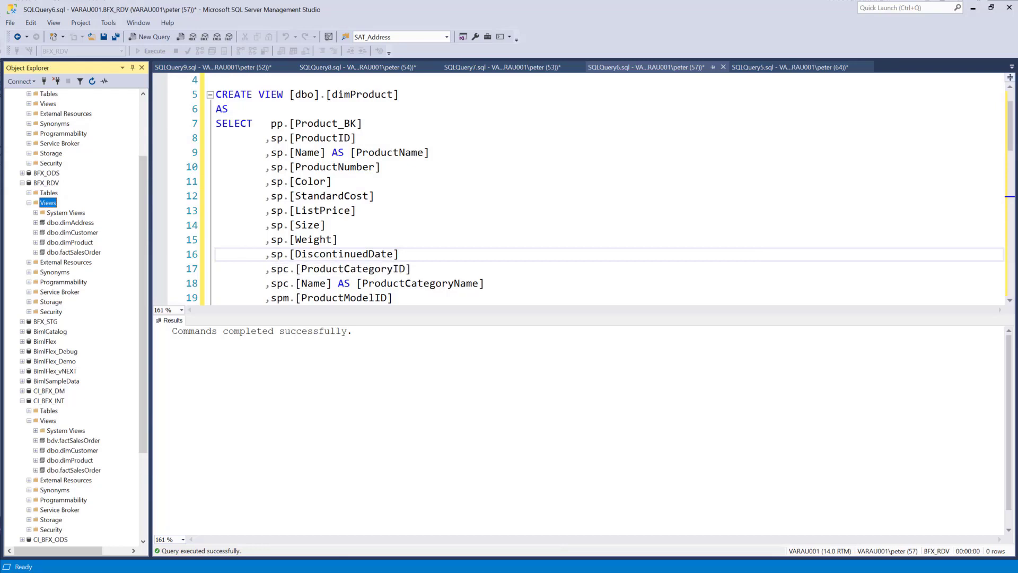
Step: Switch to BimlFlex, open the metadata import for the LOAD_BFX_DM project and select all views in the dbo schema
key(alt+Tab)
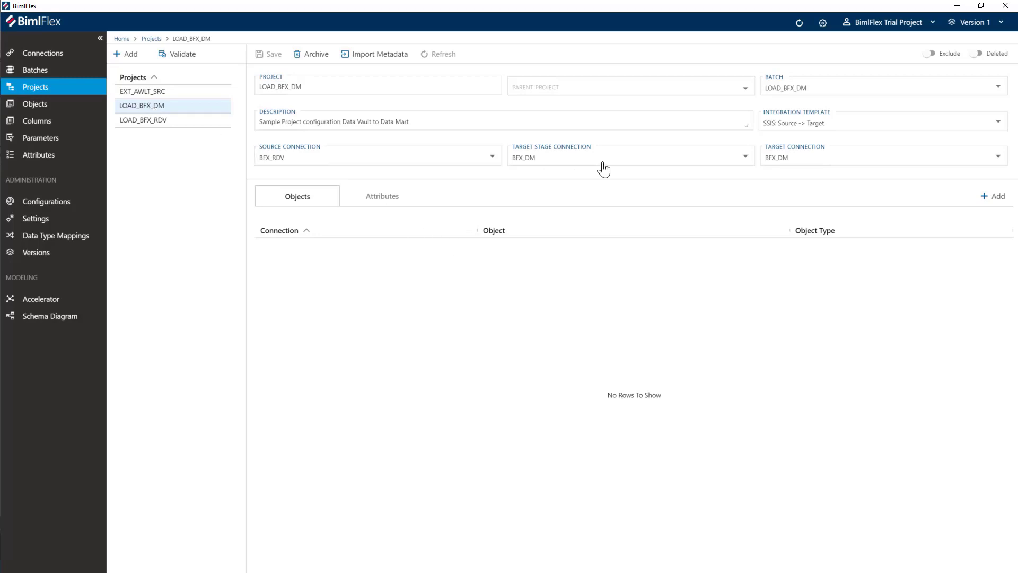
click(390, 55)
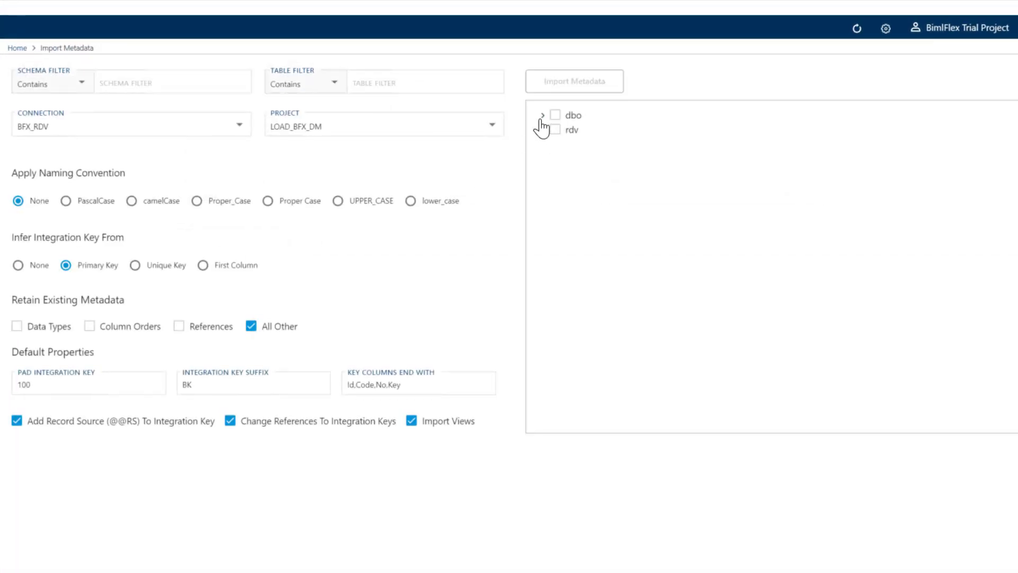
click(542, 115)
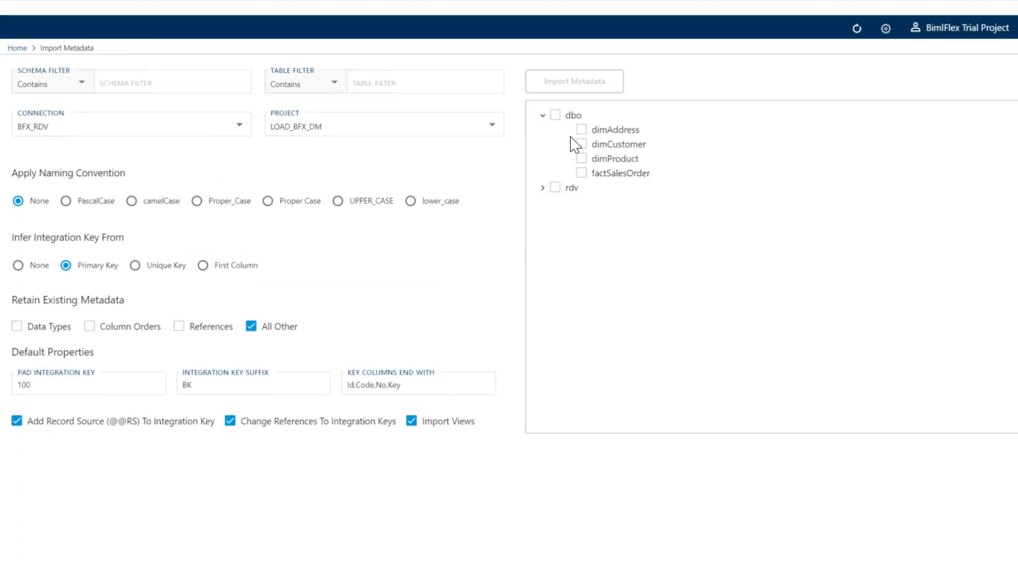
click(555, 116)
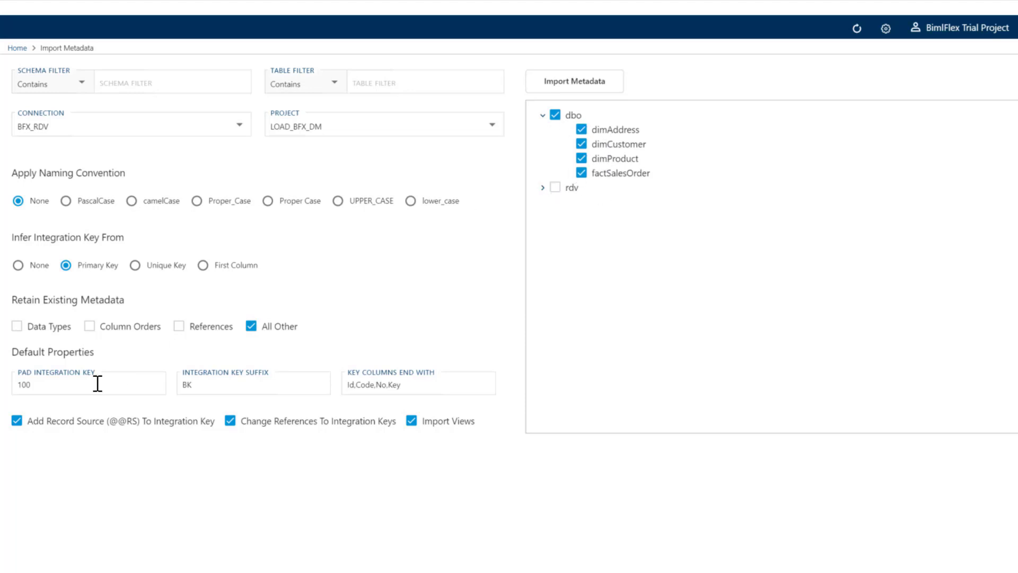
Step: Import the selected metadata with integration keys inferred from the First Column, without adding the record source or changing references to integration keys
click(74, 425)
click(230, 422)
click(573, 85)
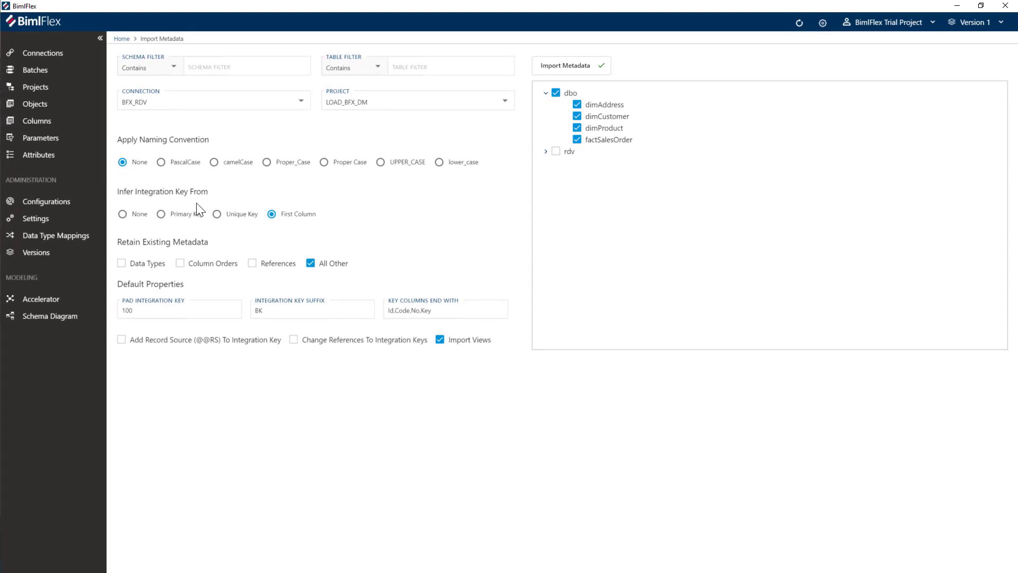
Step: Examine the objects imported into the LOAD_BFX_DM project, including the columns of dbo.dimCustomer and dbo.factSalesOrder
click(67, 103)
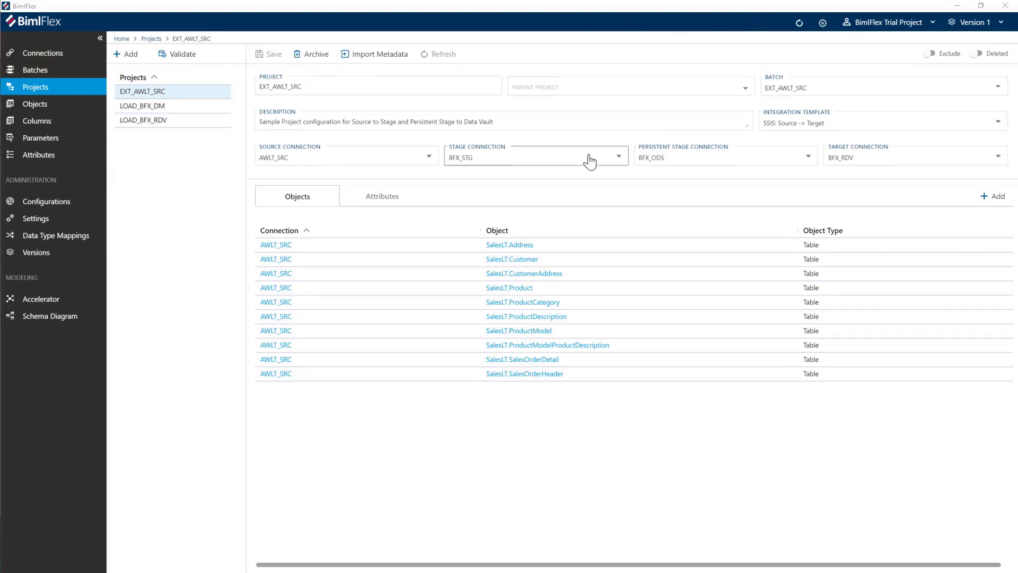
click(163, 105)
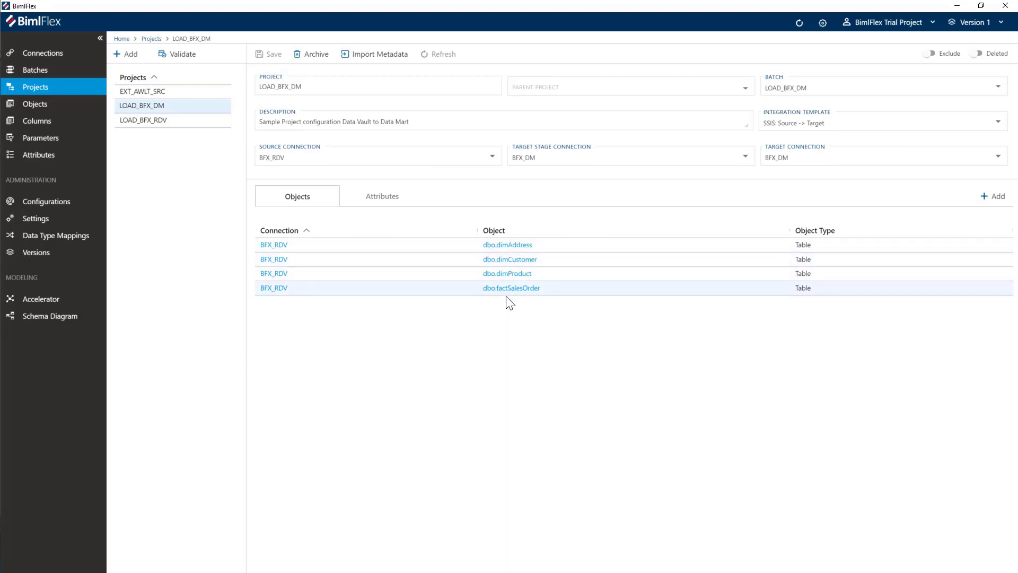
click(522, 260)
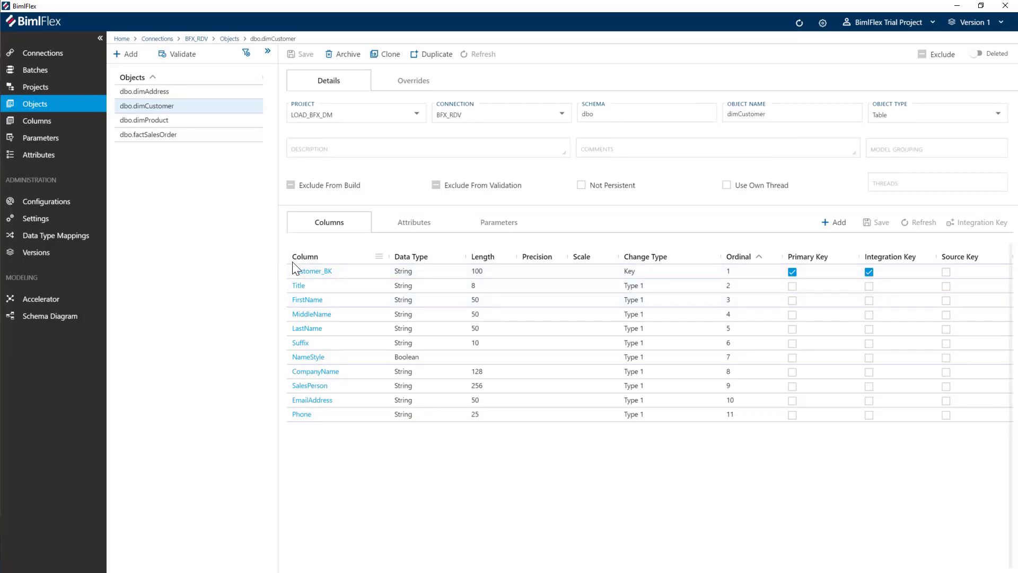
click(198, 39)
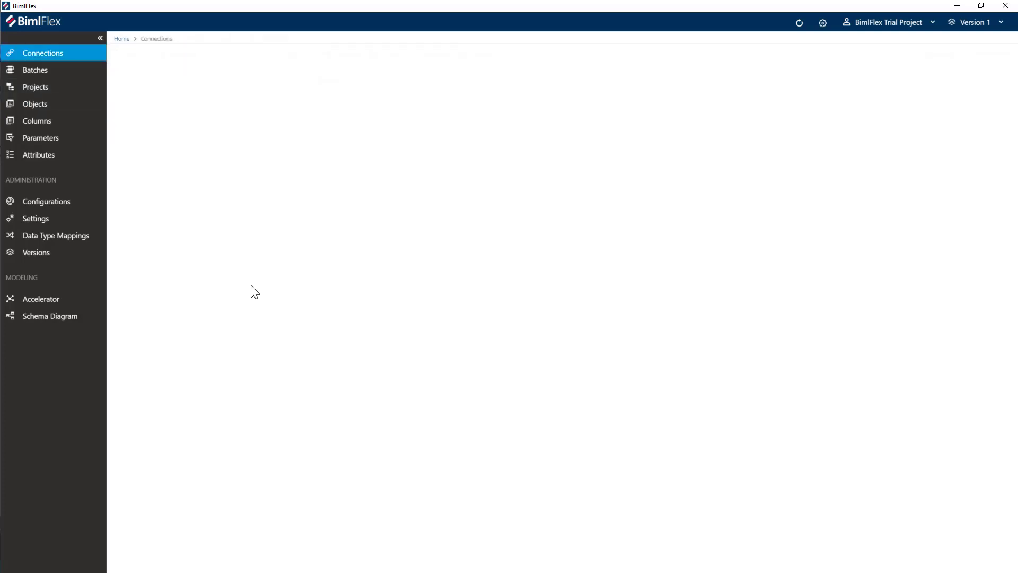
click(31, 88)
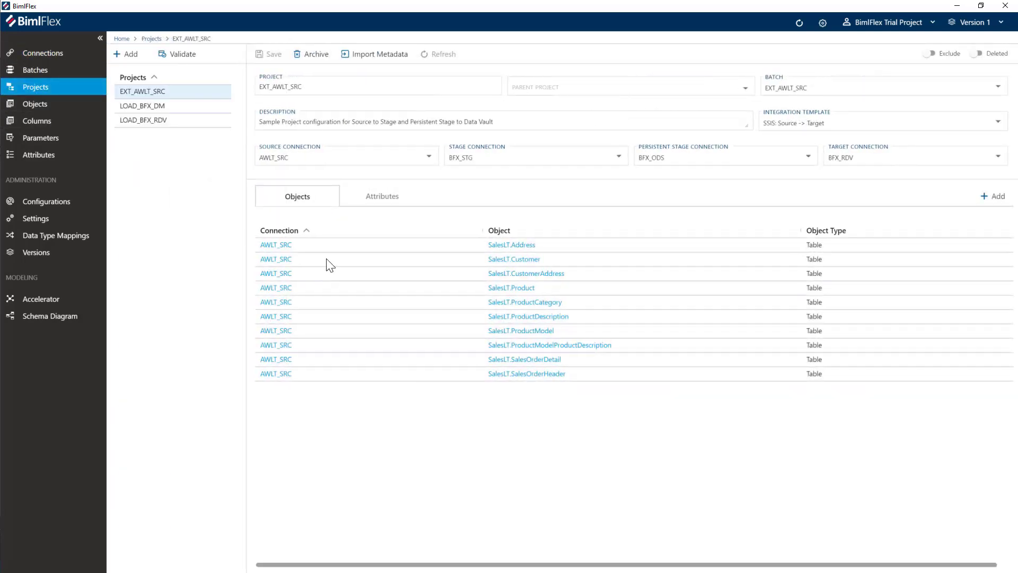
click(149, 106)
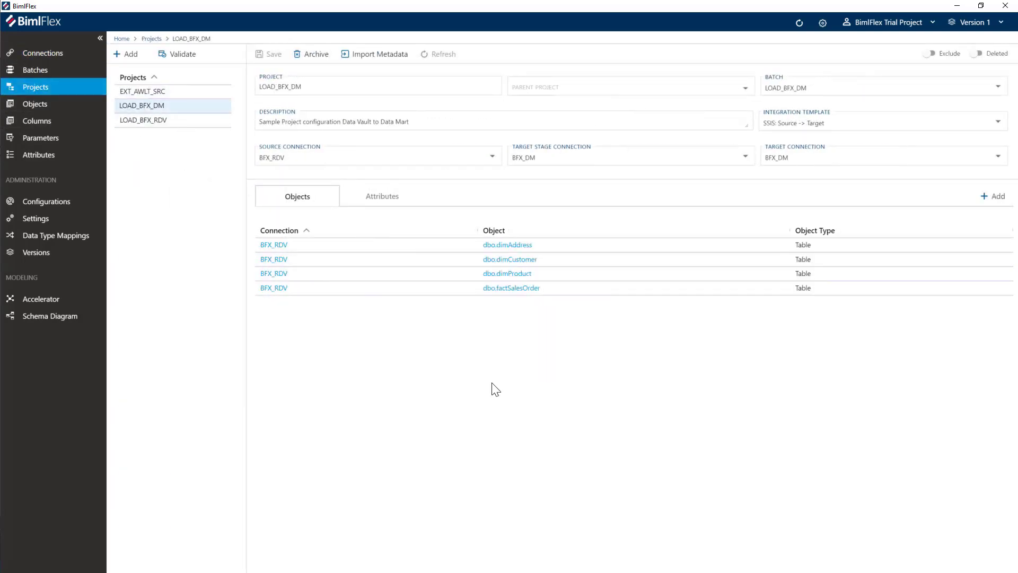
click(509, 288)
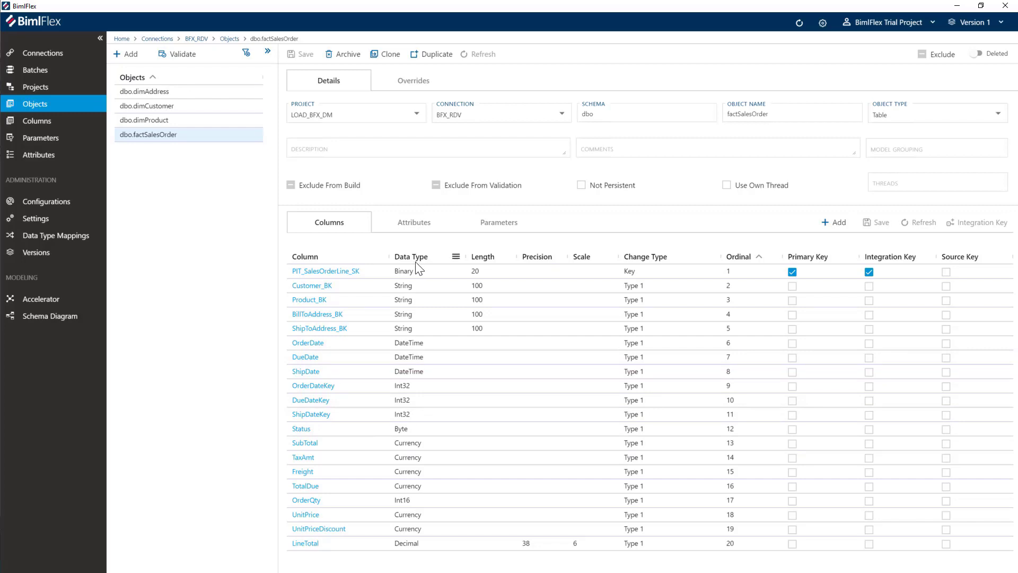
Step: Start cloning dbo.dimAddress with dim as the target schema and Address as the target table name
click(149, 94)
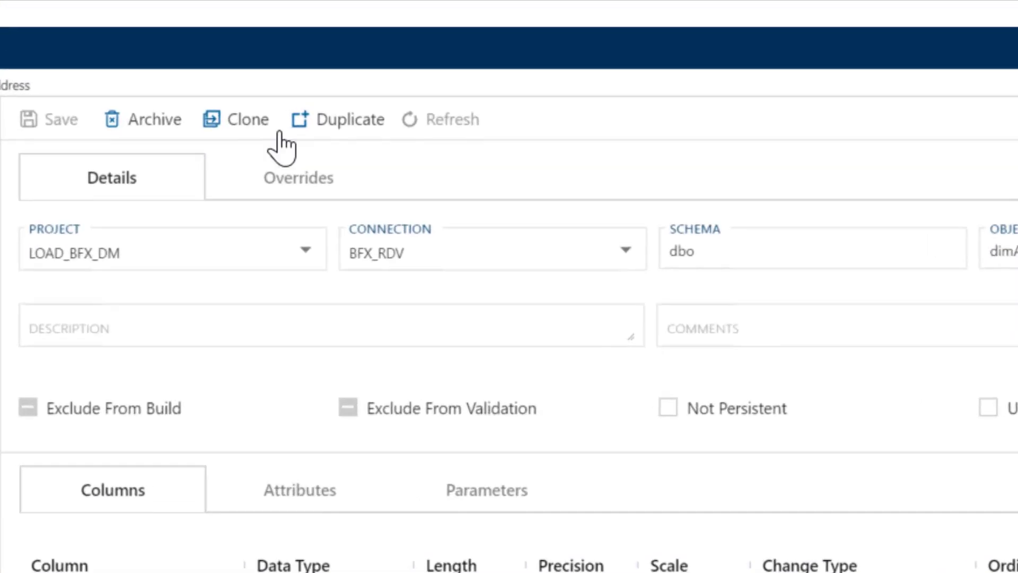
click(298, 89)
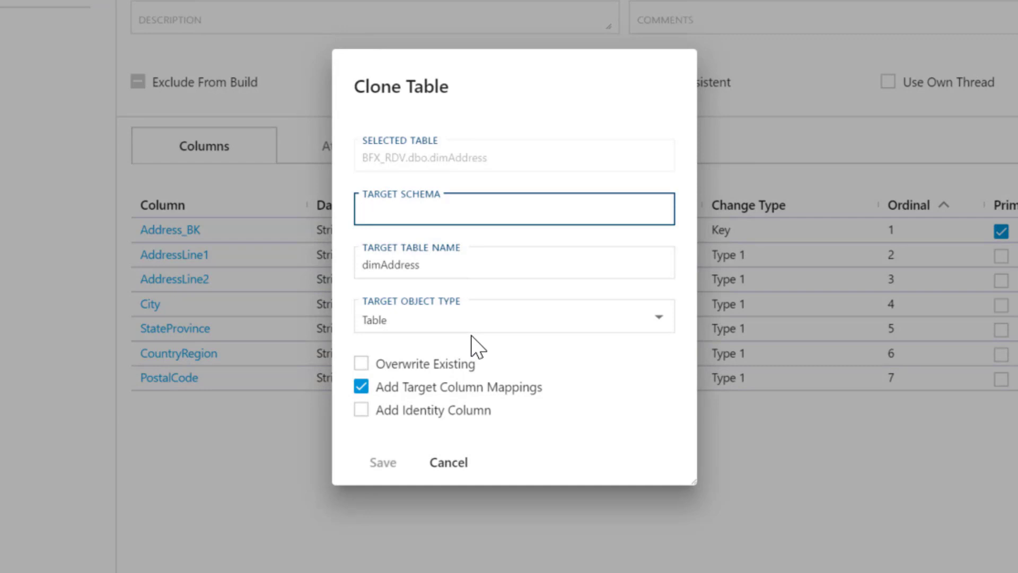
text(dim)
key(Tab)
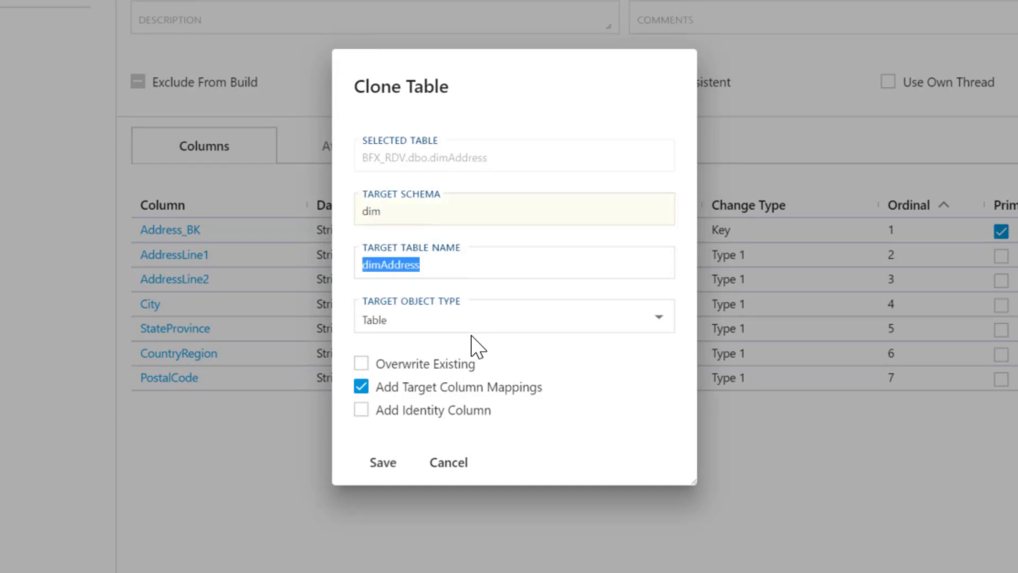
key(Home)
key(shift+Right)
key(shift+Right)
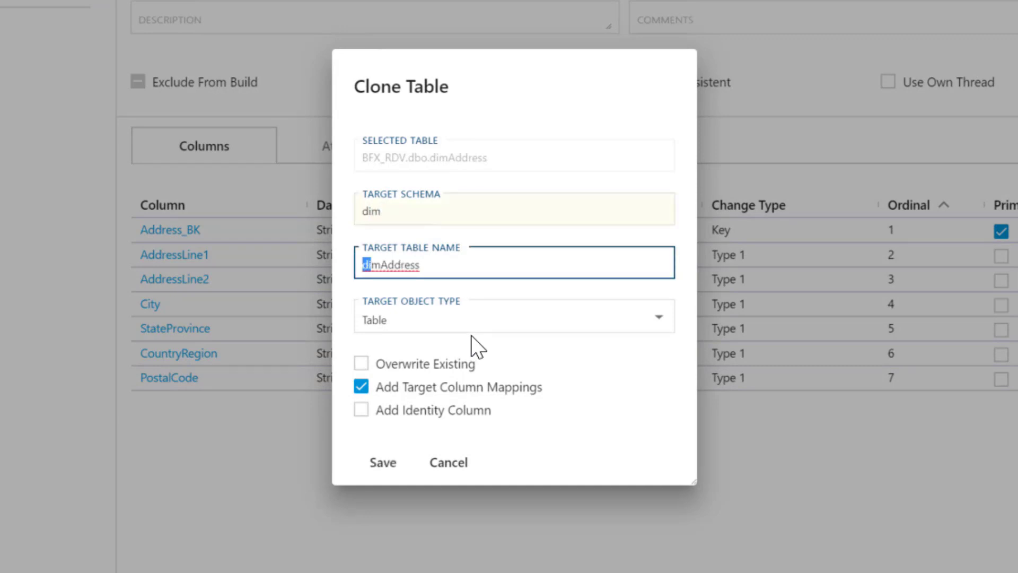
key(shift+Right)
key(shift+Right)
key(shift+Left)
key(Delete)
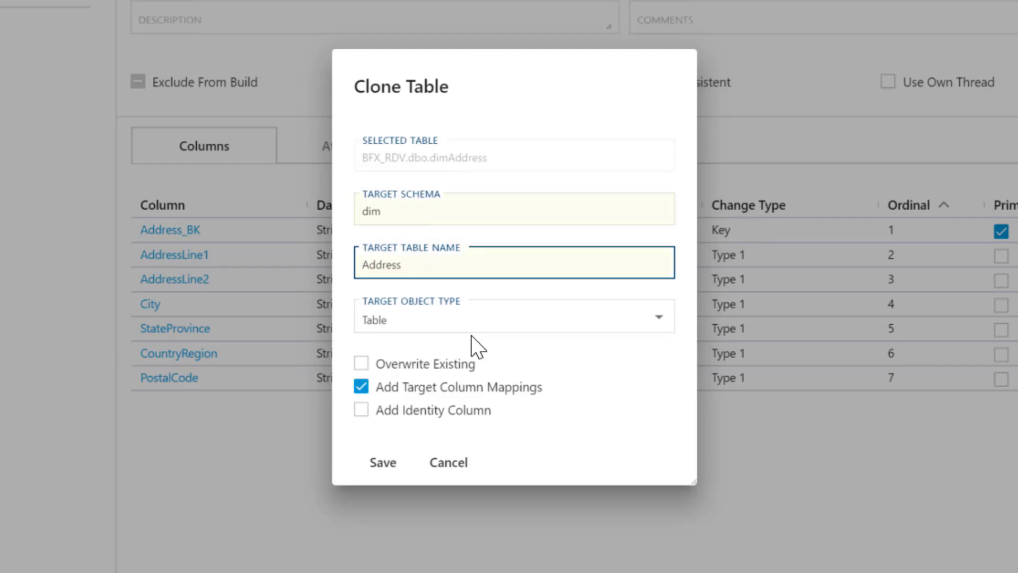
Step: Set the clone's target object type to Dimension, add an identity column and save the dim.Address clone
click(514, 326)
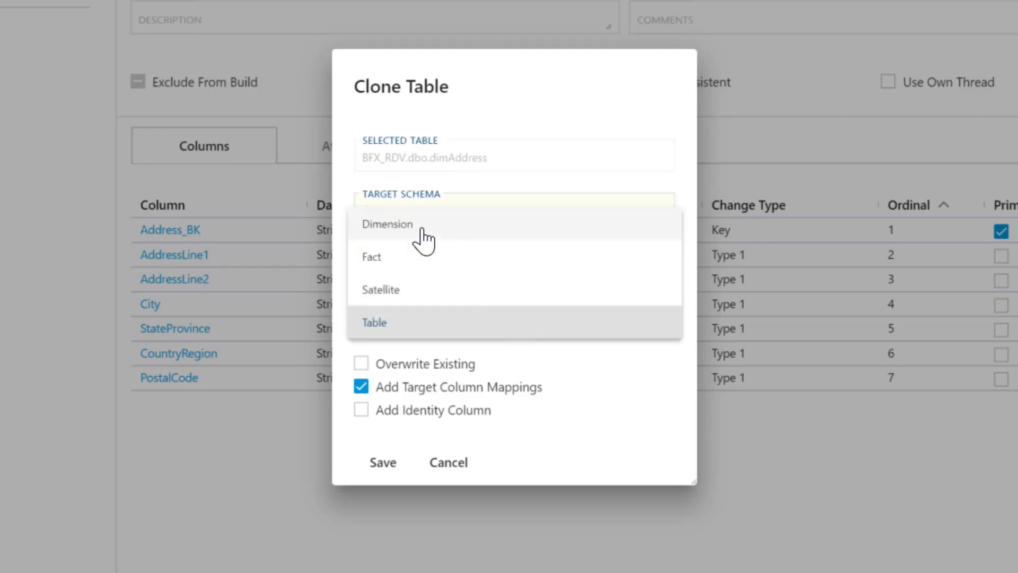
click(422, 231)
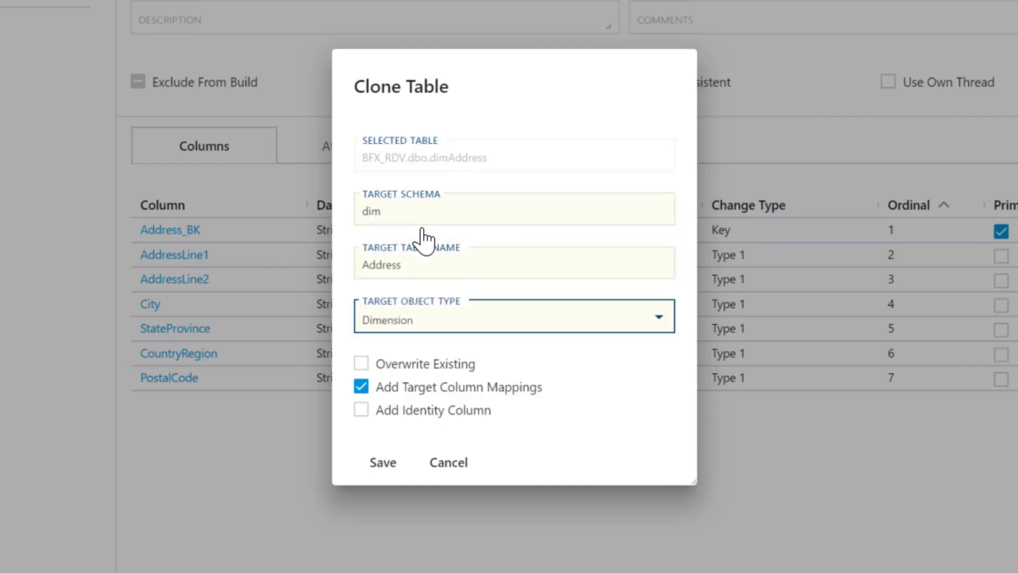
click(361, 411)
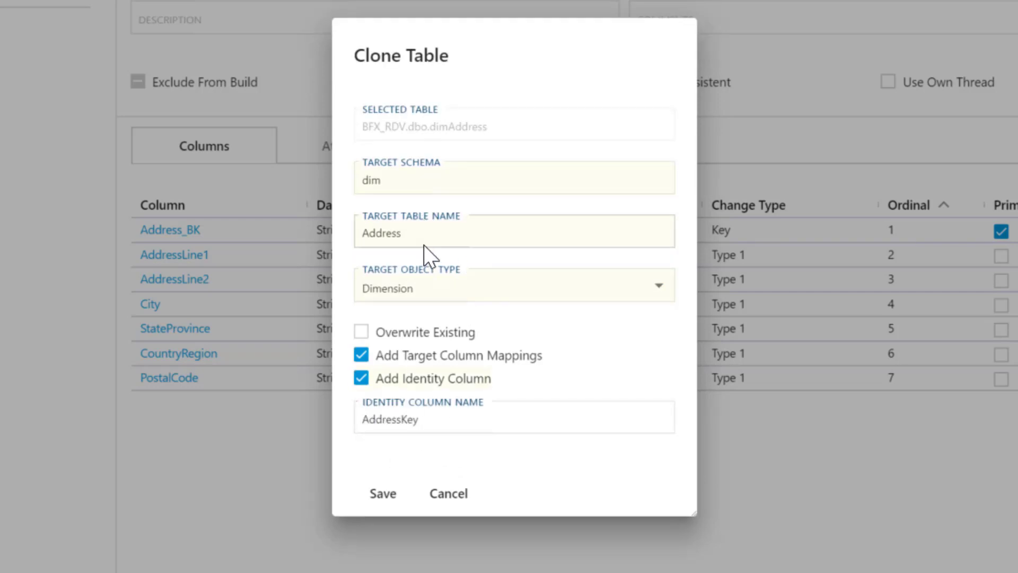
click(386, 506)
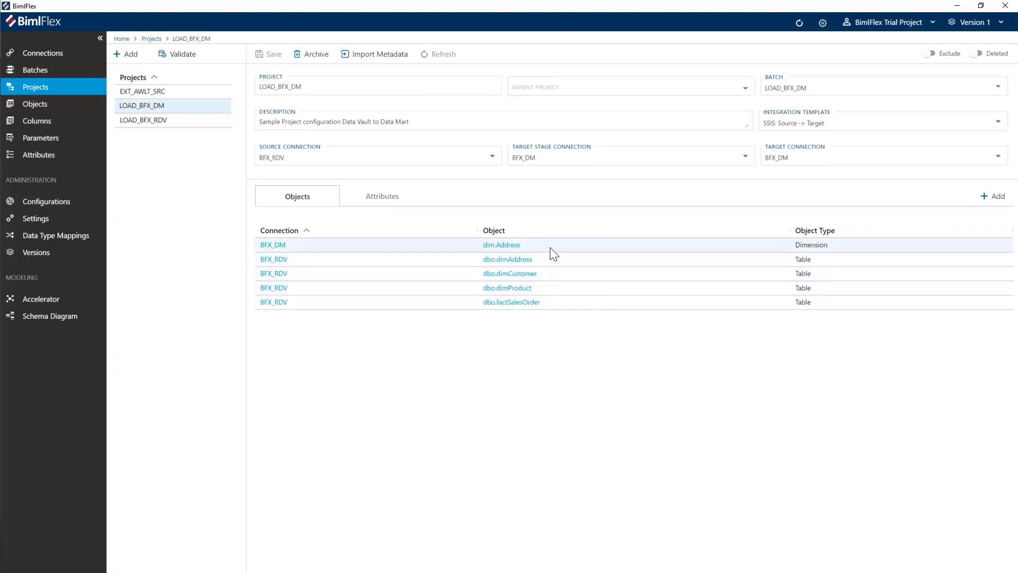
Step: Reload the metadata and examine the target table and target column mapping of AddressLine1 in dbo.dimAddress of the LOAD_BFX_DM project
click(798, 22)
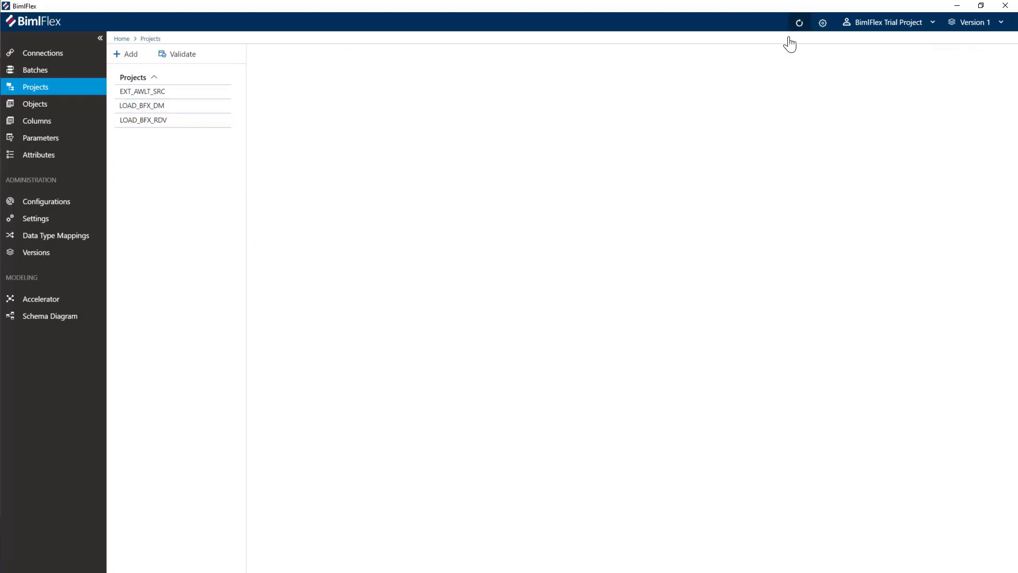
click(179, 106)
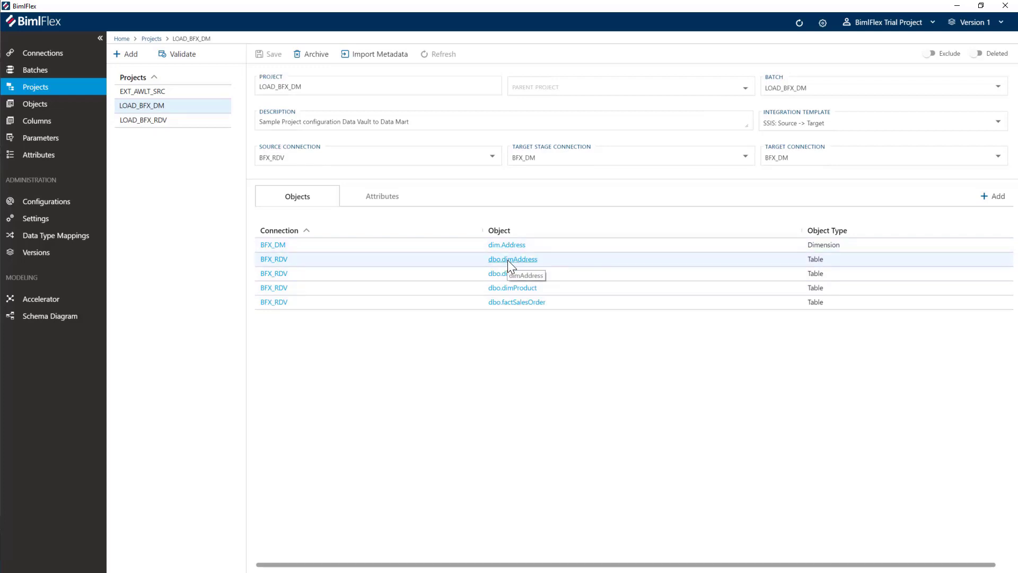
click(507, 259)
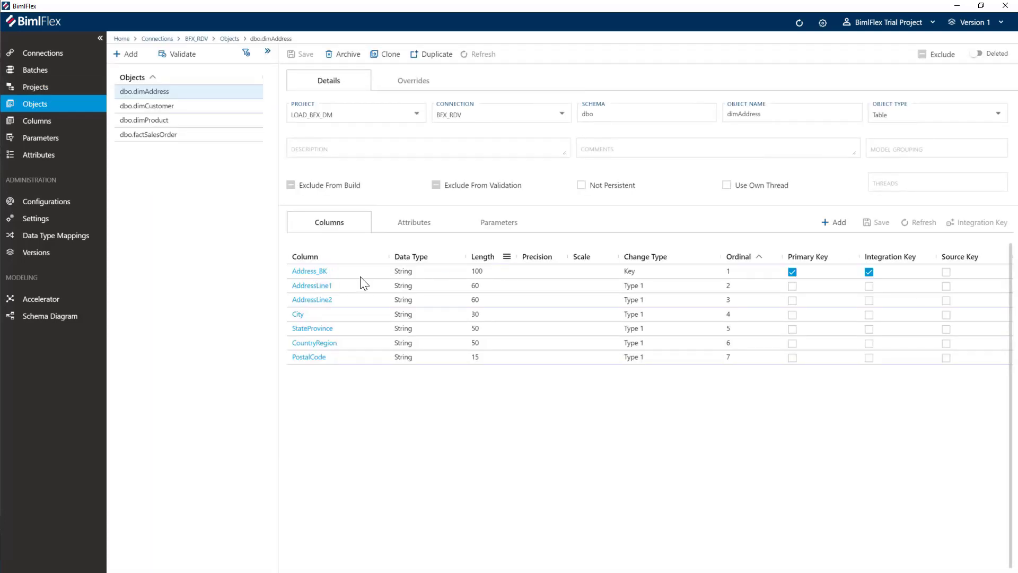
click(310, 284)
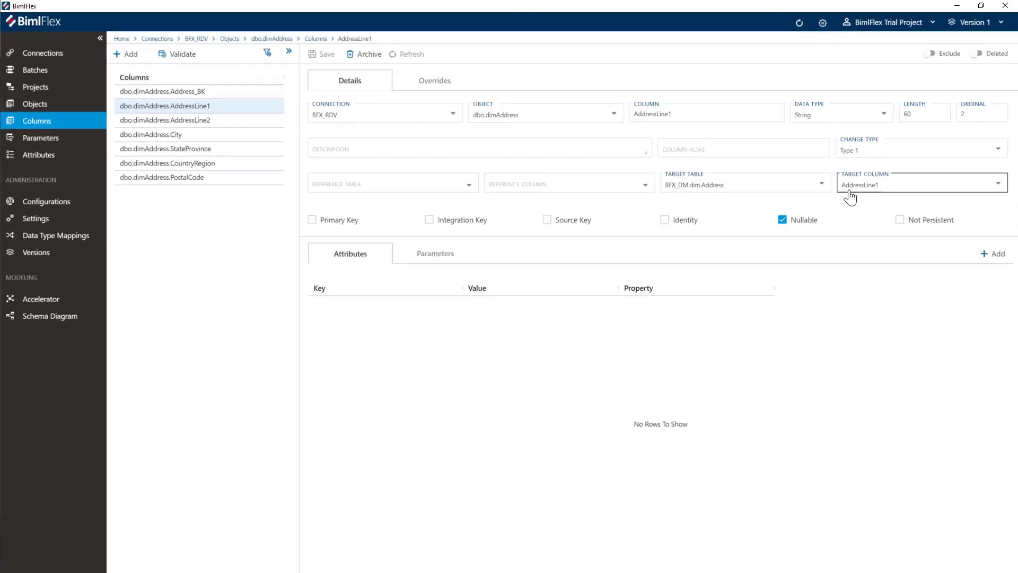
Step: Clone dbo.dimCustomer from the LOAD_BFX_DM project into the dim schema as a Dimension named Customer, adding an identity column
click(35, 106)
click(39, 89)
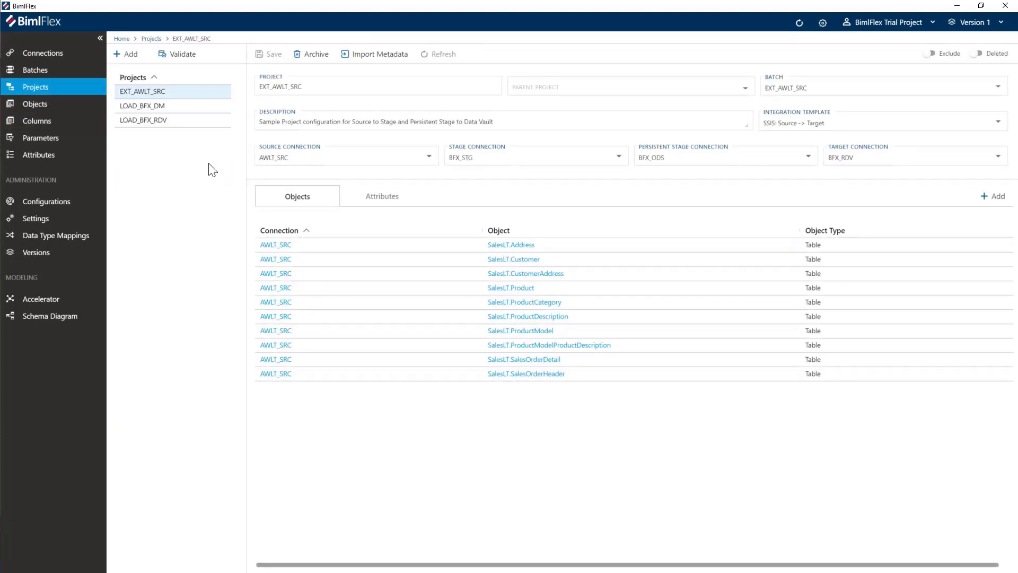
click(156, 106)
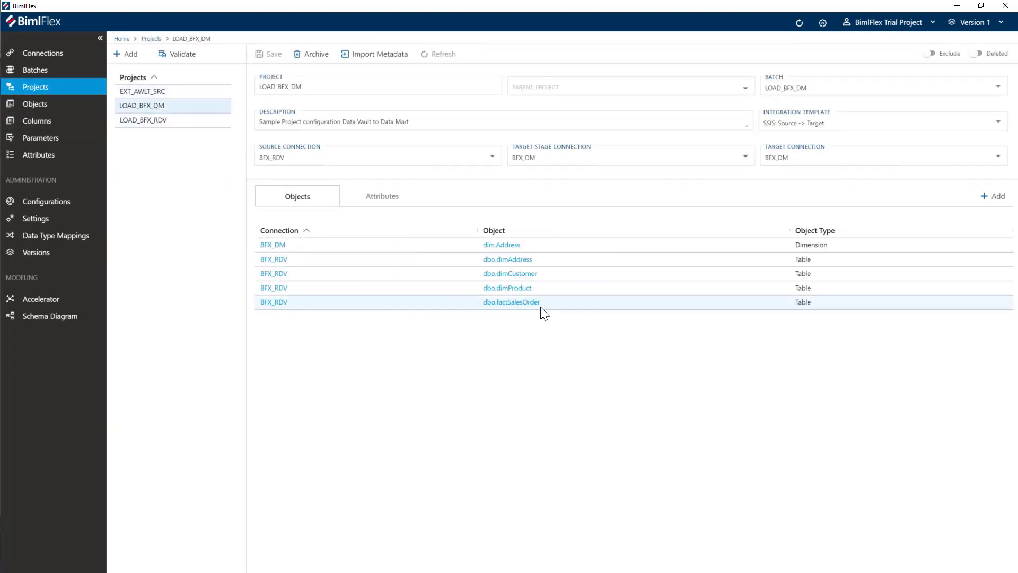
click(504, 274)
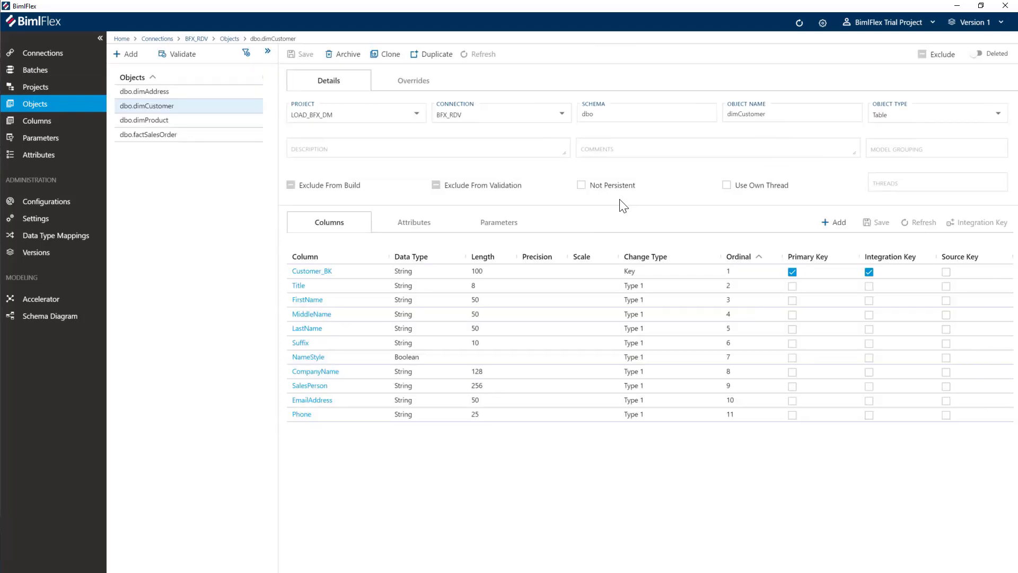
click(384, 55)
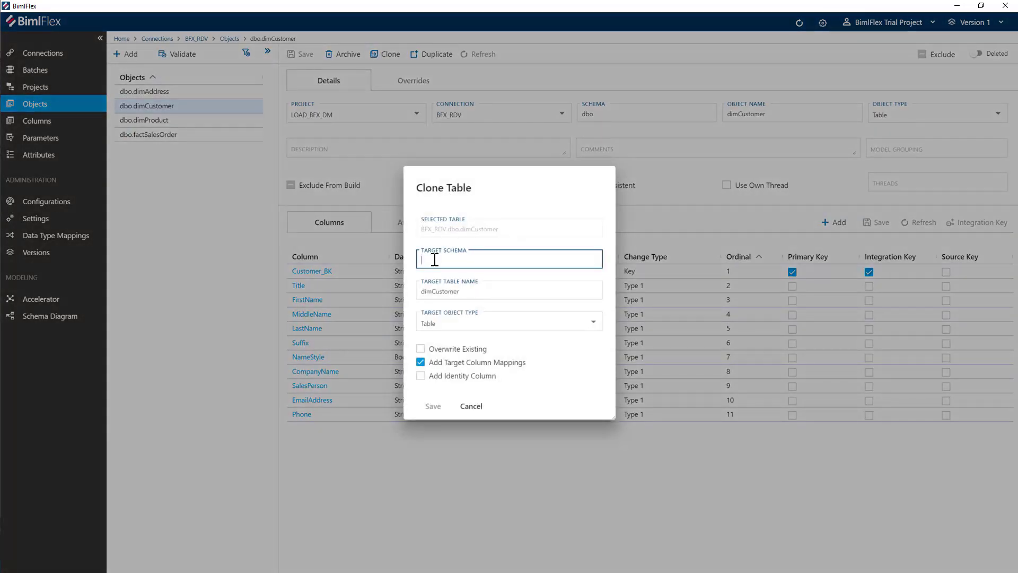
text(dim)
drag(422, 291, 432, 291)
key(BackSpace)
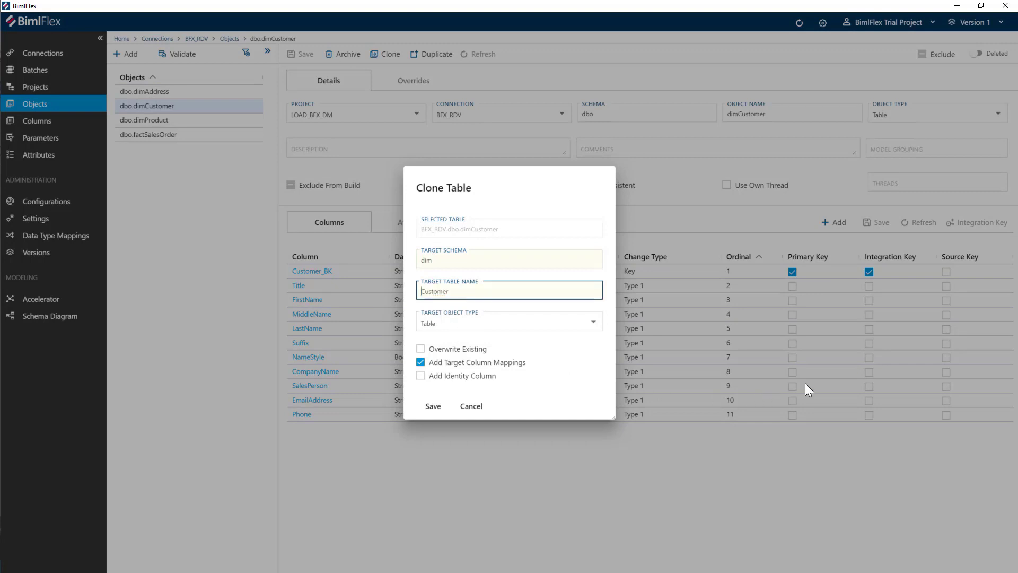
click(581, 327)
click(446, 270)
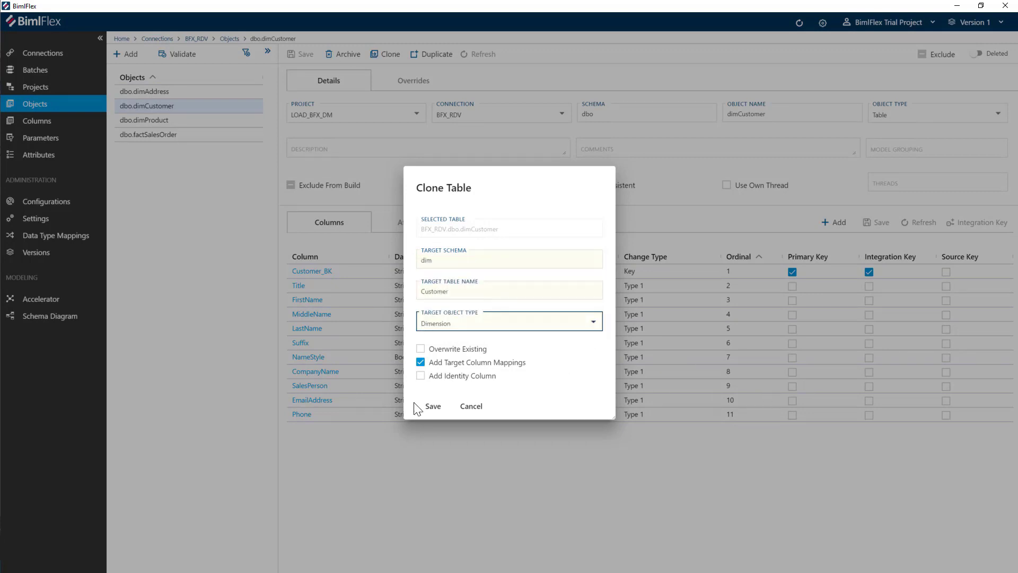
click(427, 376)
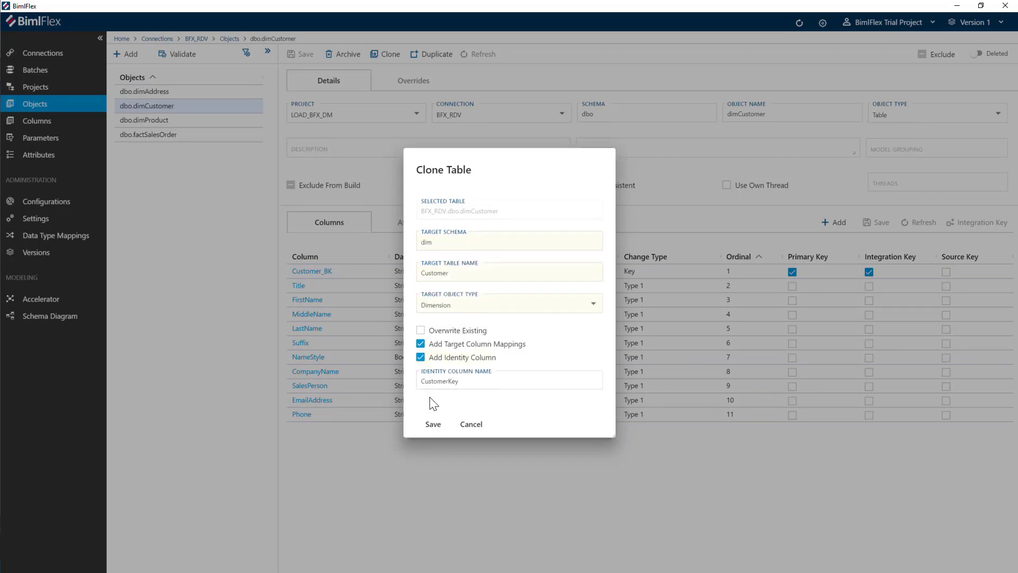
click(432, 425)
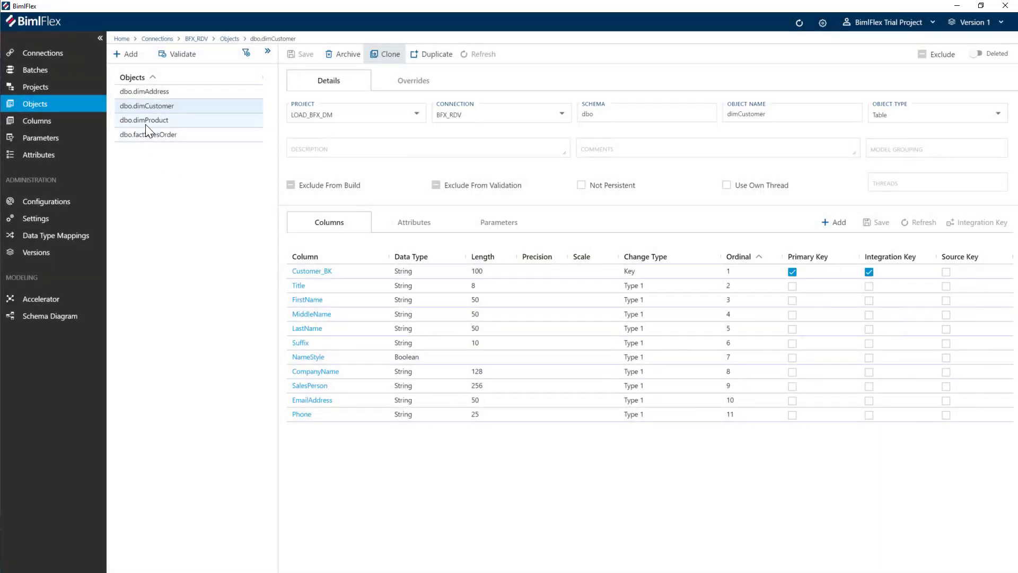
Step: Clone dbo.dimProduct into the dim schema as a Dimension named Product, adding an identity column
click(147, 121)
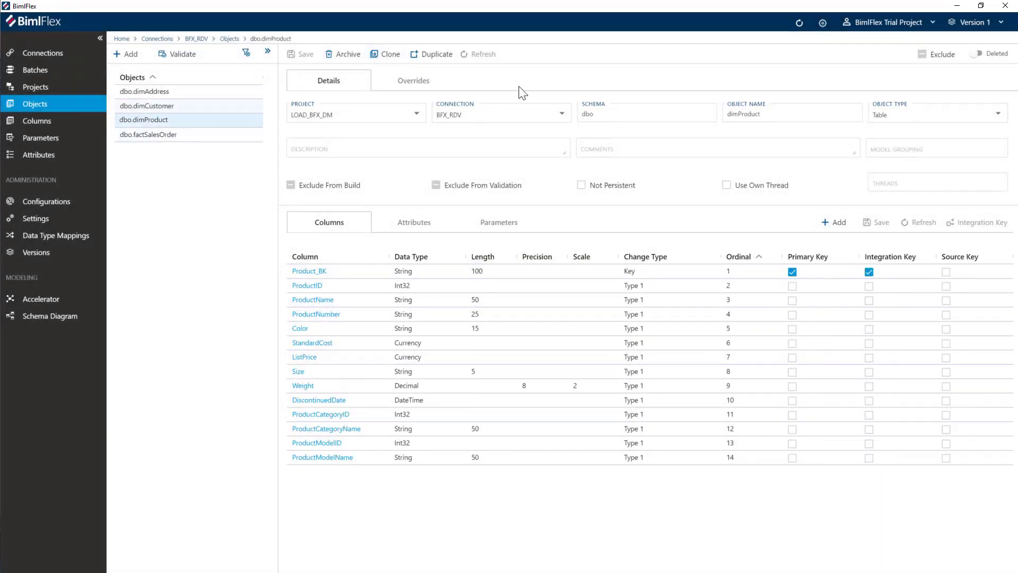
click(387, 56)
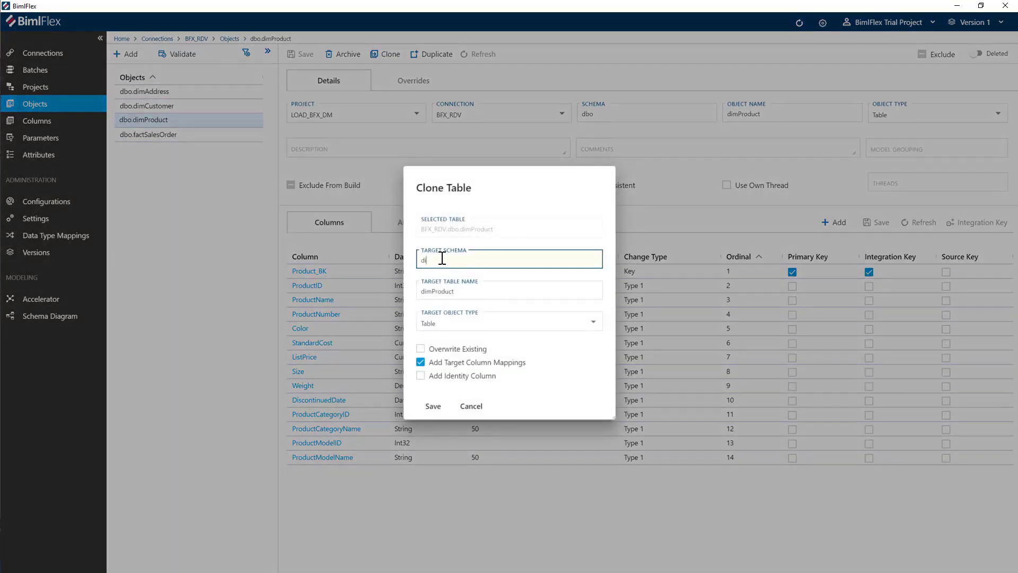
click(431, 291)
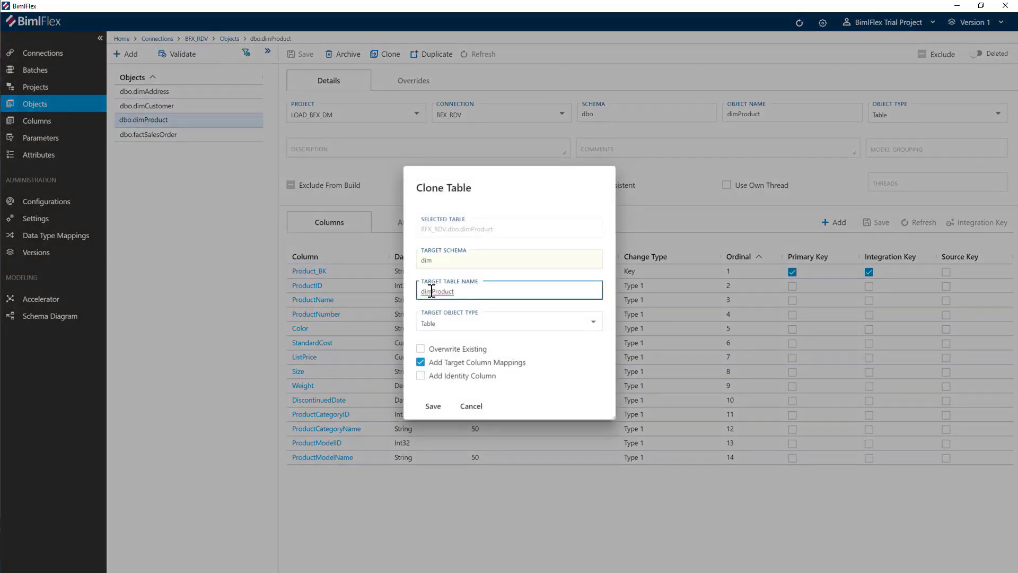
key(BackSpace)
click(441, 328)
click(440, 269)
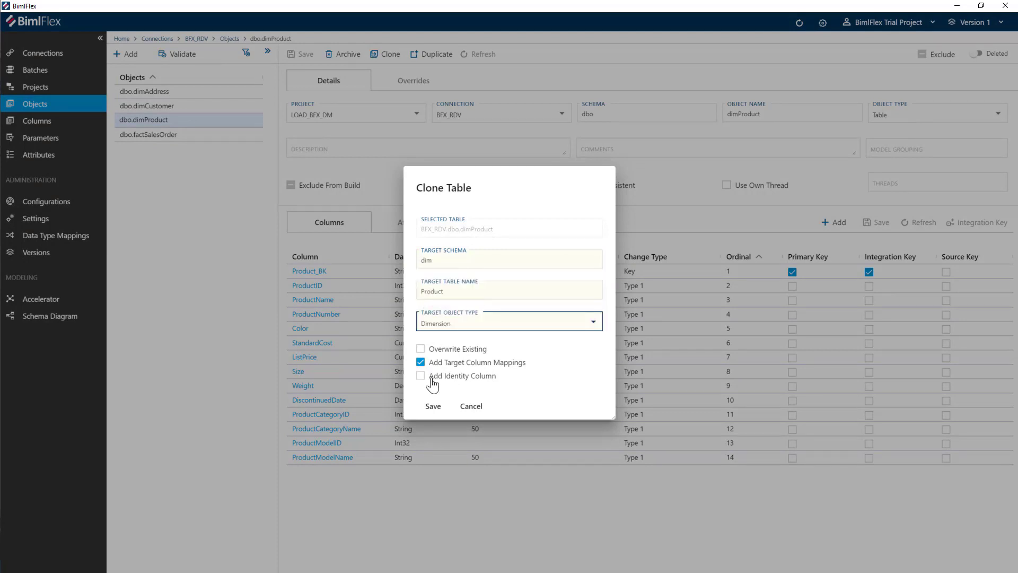
click(422, 375)
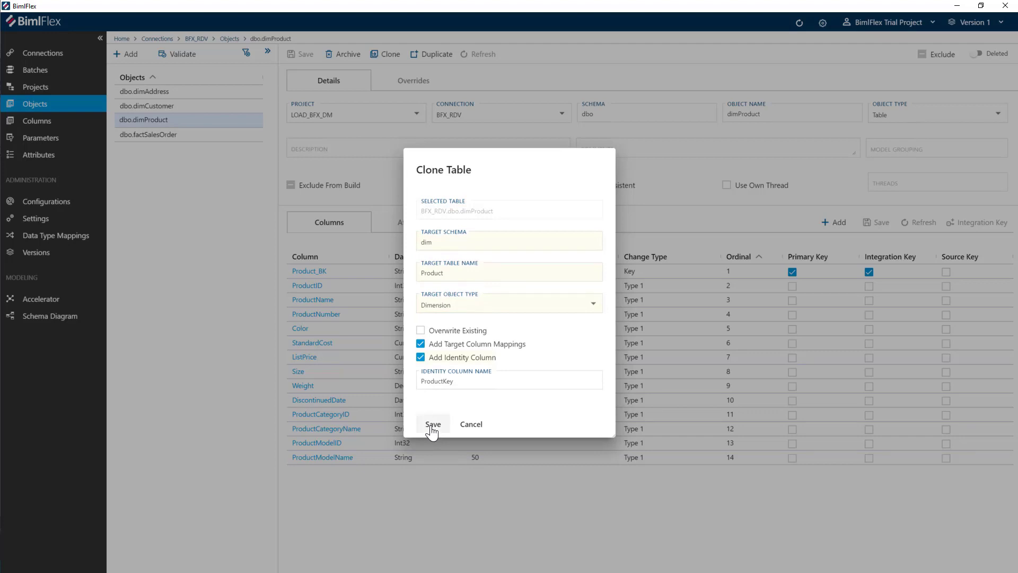
click(432, 425)
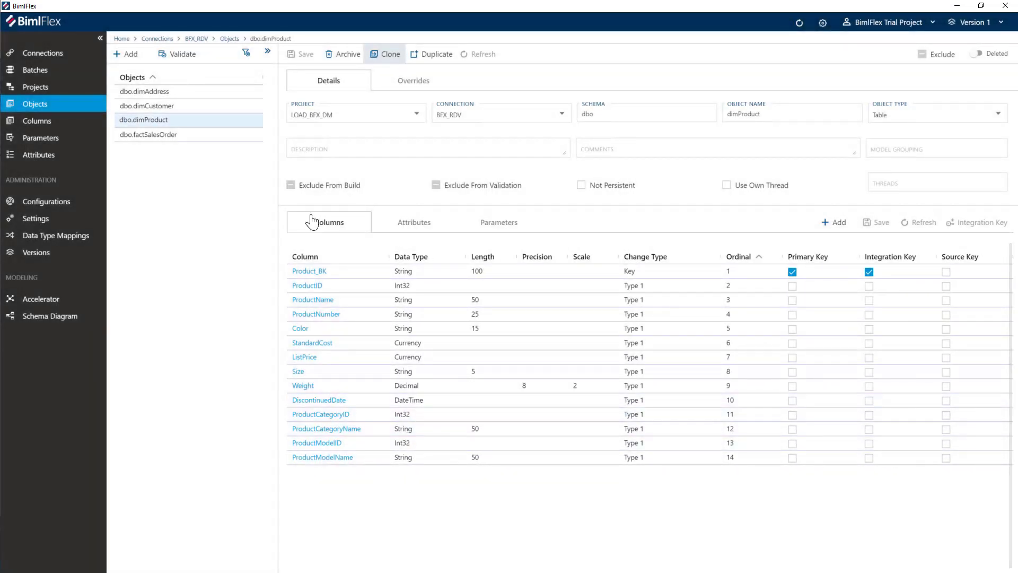
Step: Clone dbo.factSalesOrder into the fact schema as a Fact named SalesOrder, with target column mappings but no identity column
click(150, 135)
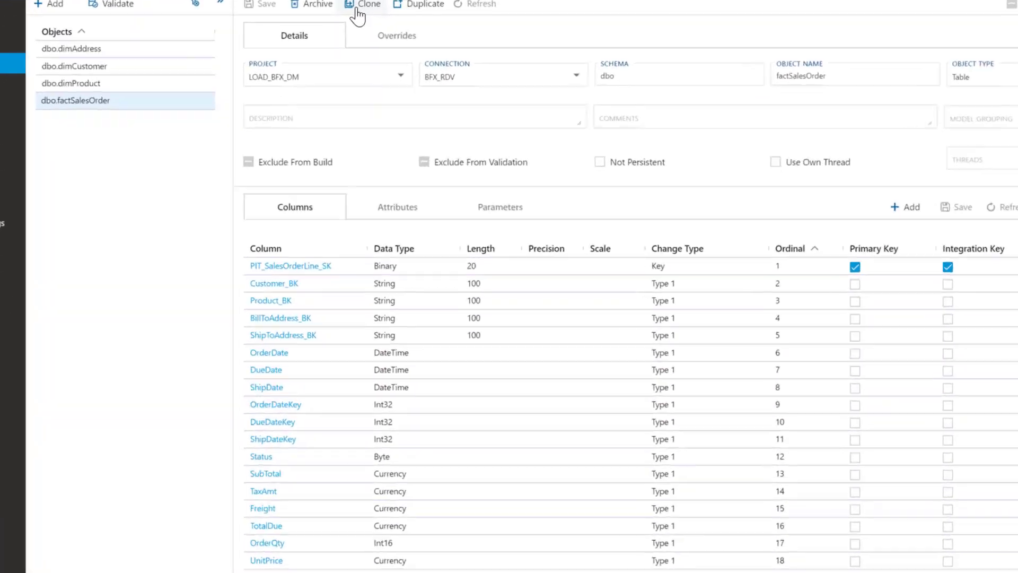
click(380, 61)
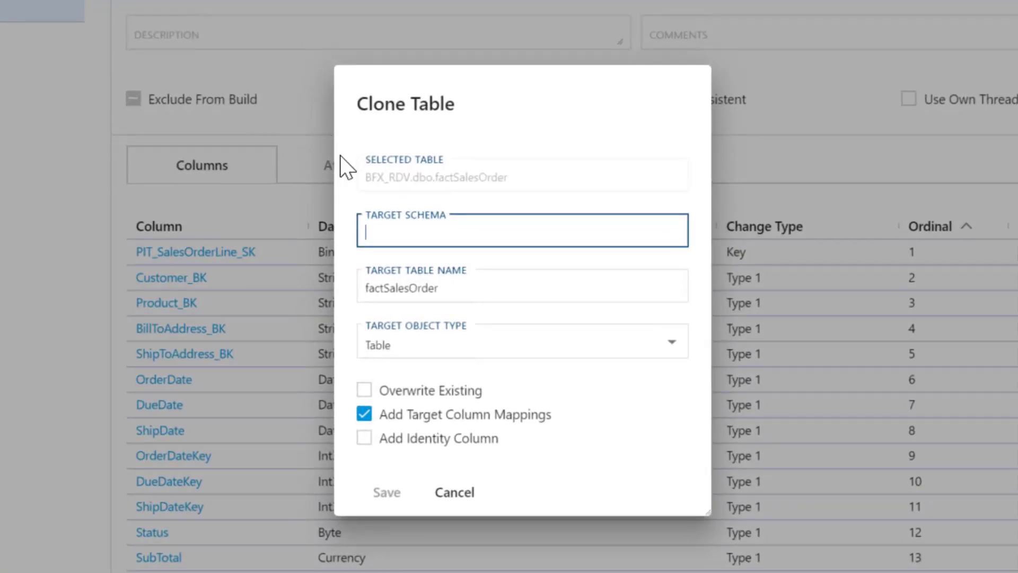
text(fact)
click(383, 287)
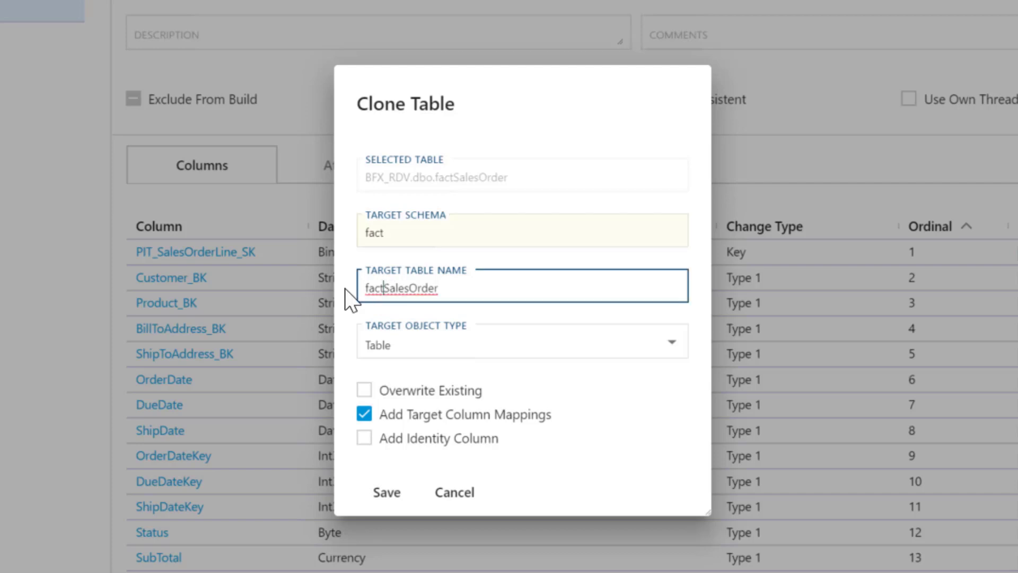
key(shift+Home)
key(BackSpace)
click(432, 347)
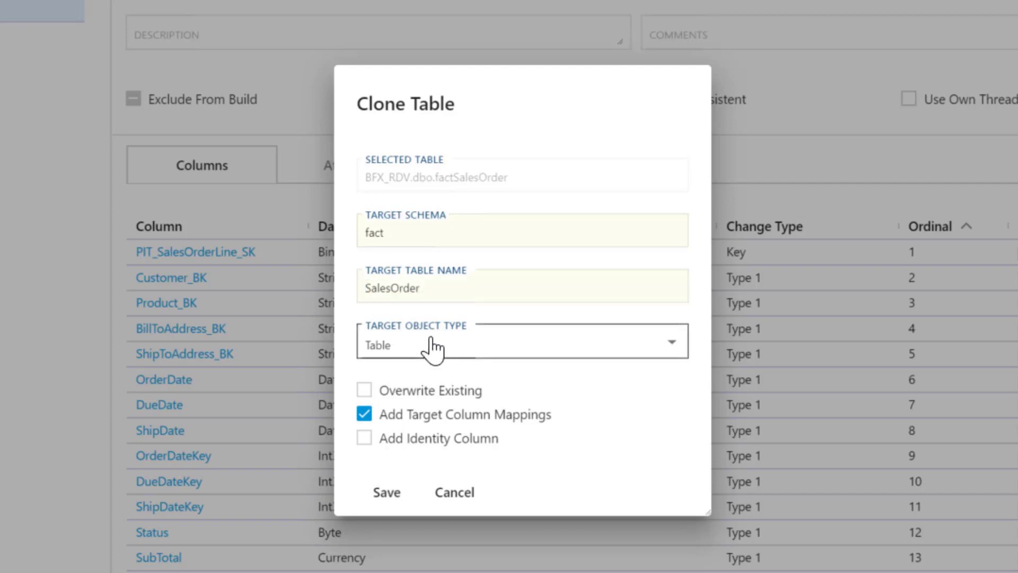
click(397, 277)
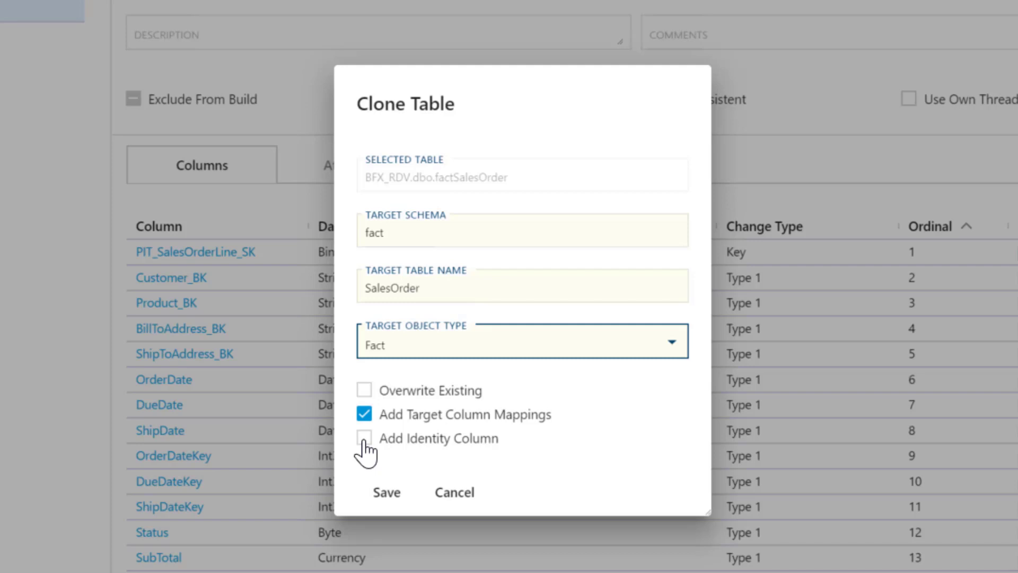
click(364, 440)
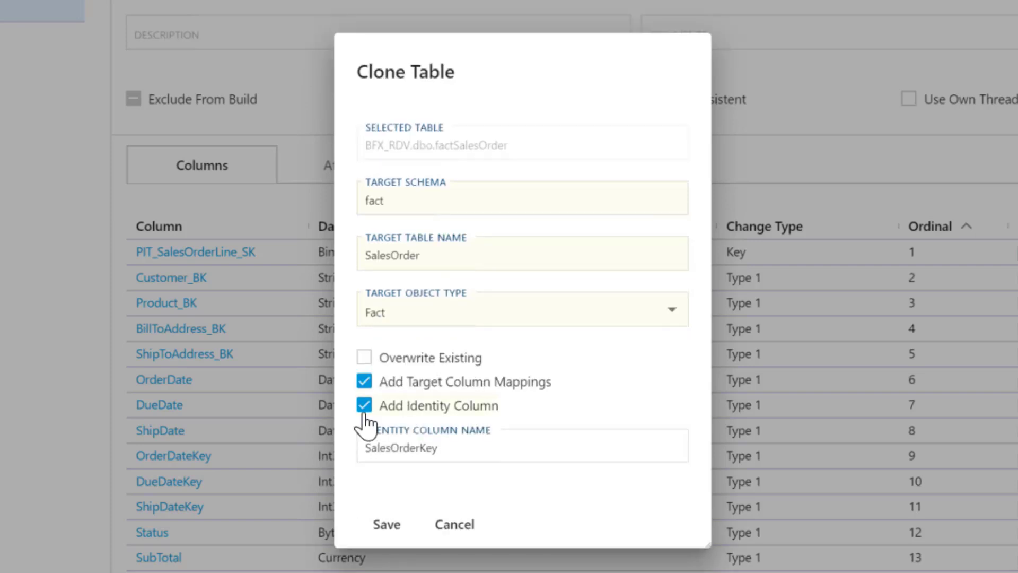
click(363, 414)
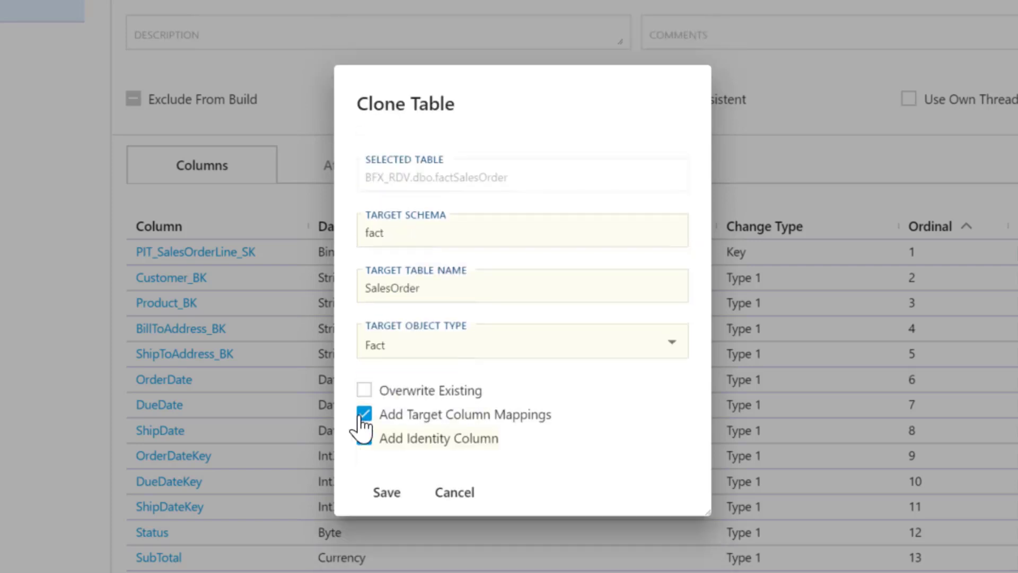
click(385, 493)
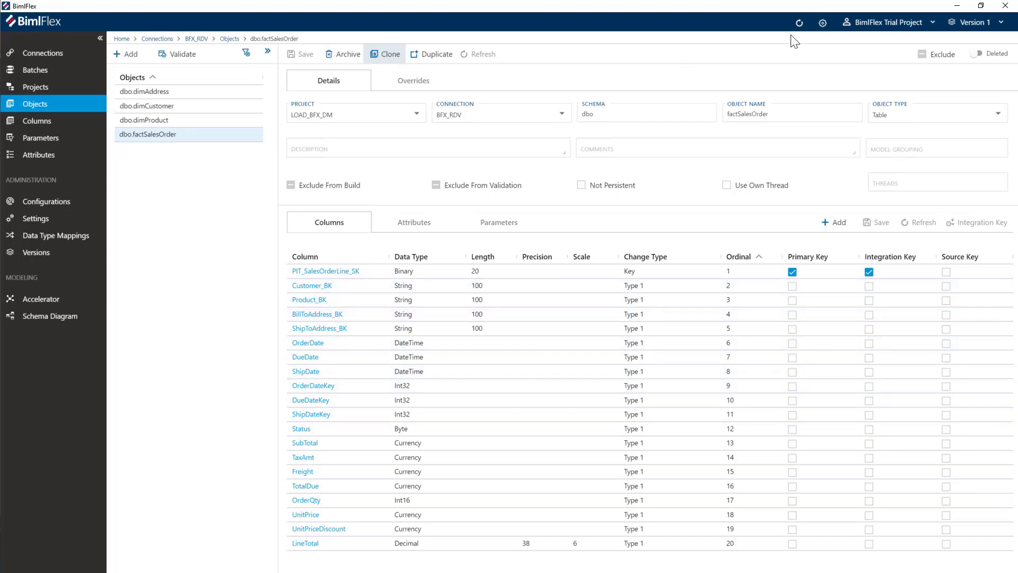
Step: Reload the metadata and examine the objects of the LOAD_BFX_DM project
click(800, 23)
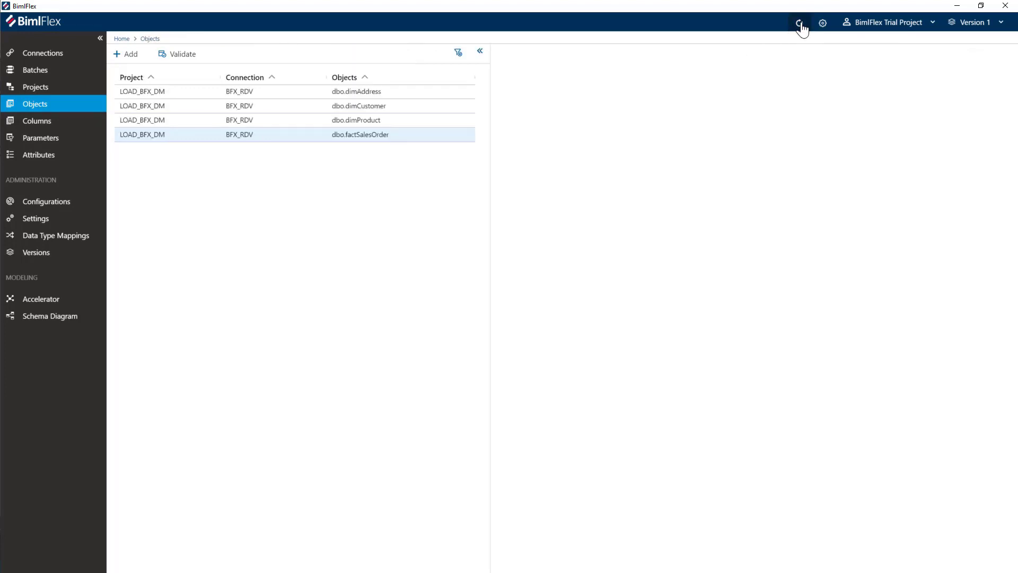
click(36, 87)
click(97, 74)
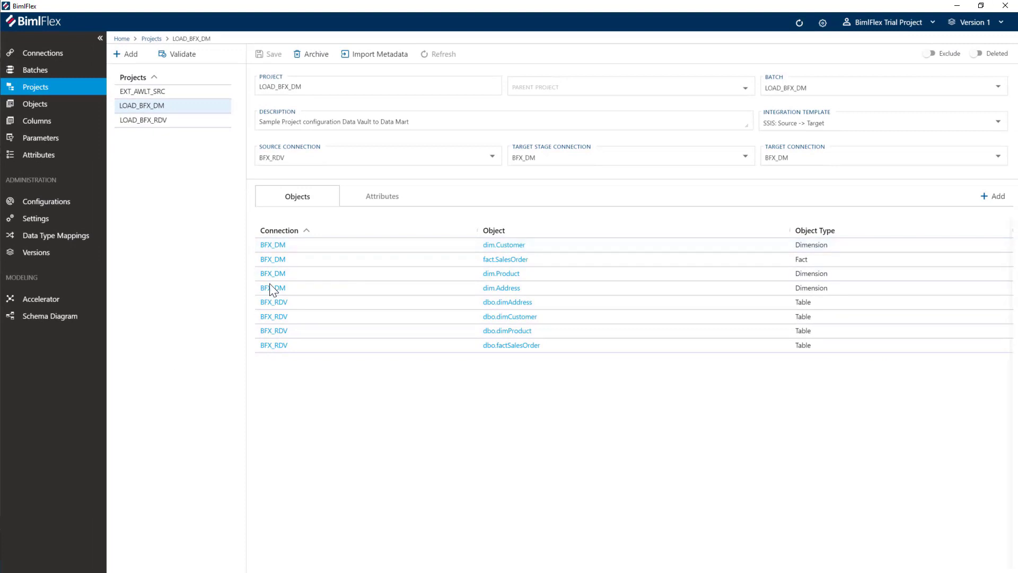
Step: Display all dimensions and facts of the Data Mart integration stage in the schema diagram
click(32, 317)
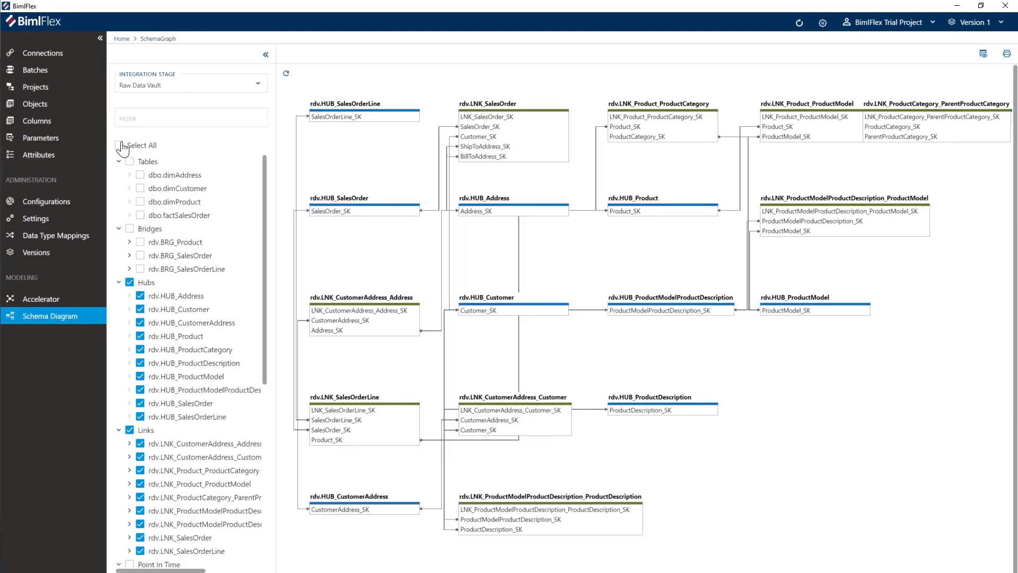
click(153, 86)
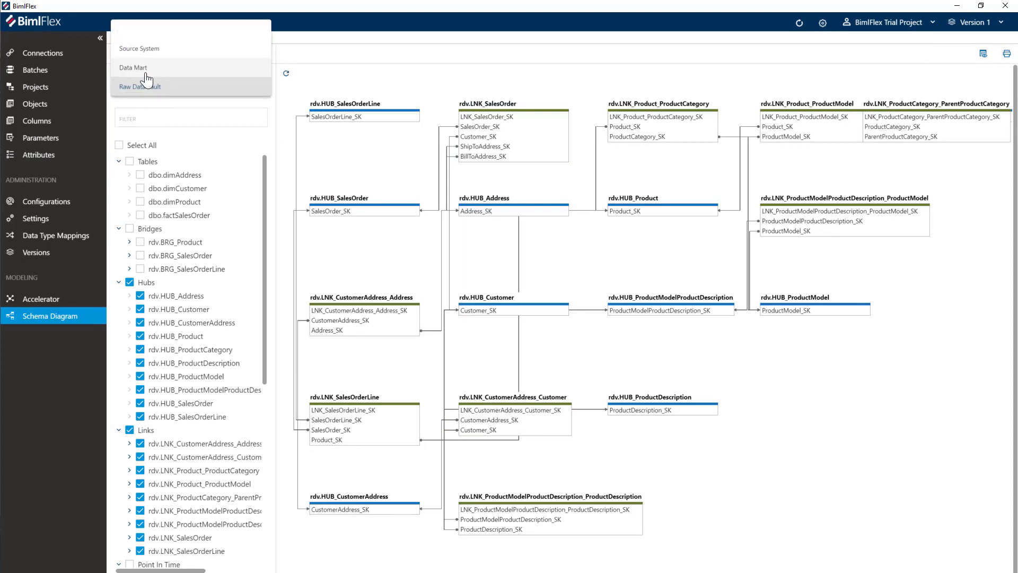
click(150, 73)
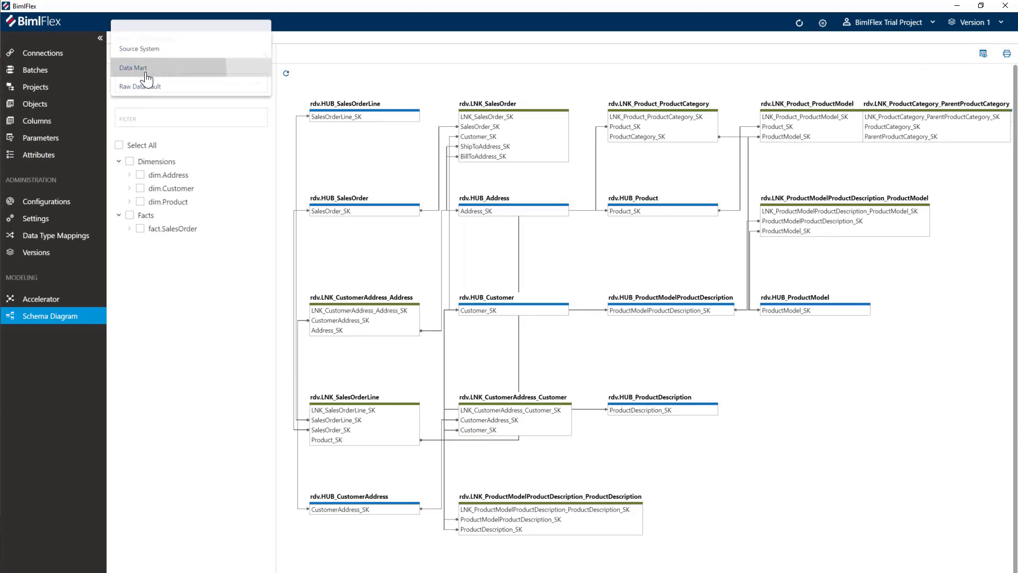
click(129, 161)
click(130, 216)
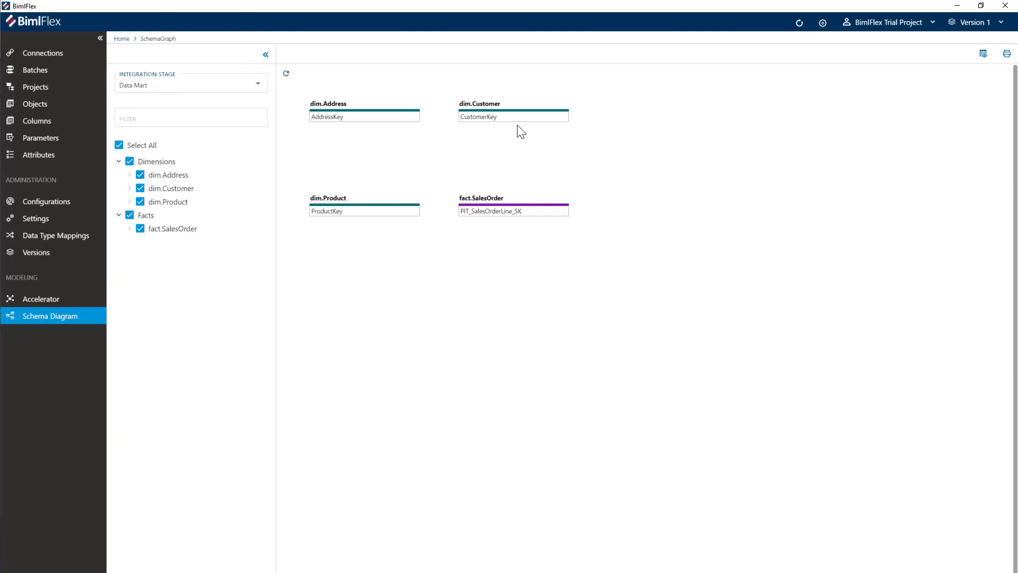
Step: Turn on Show Columns for the diagram's tables and refresh the diagram layout
click(983, 54)
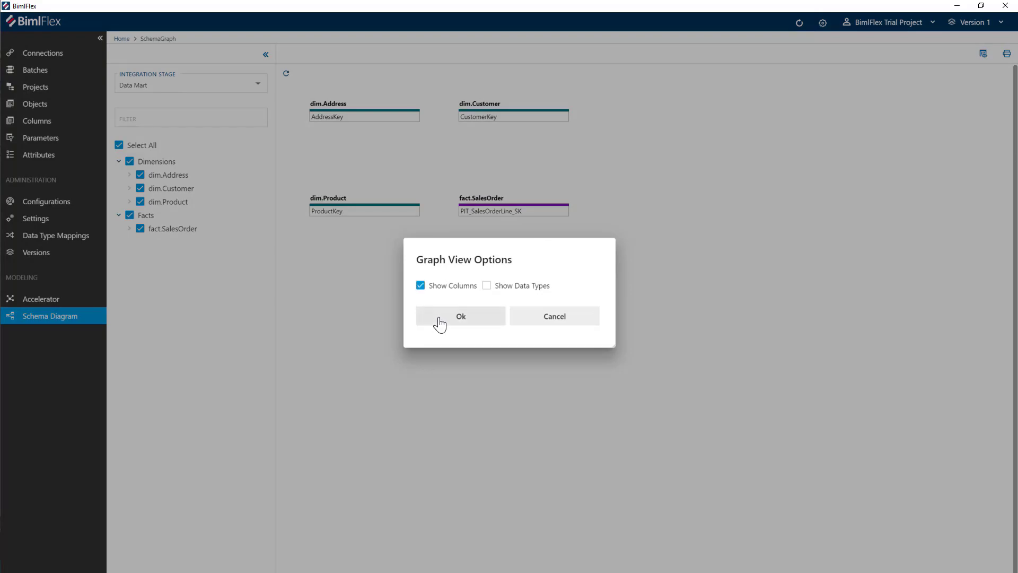
click(439, 322)
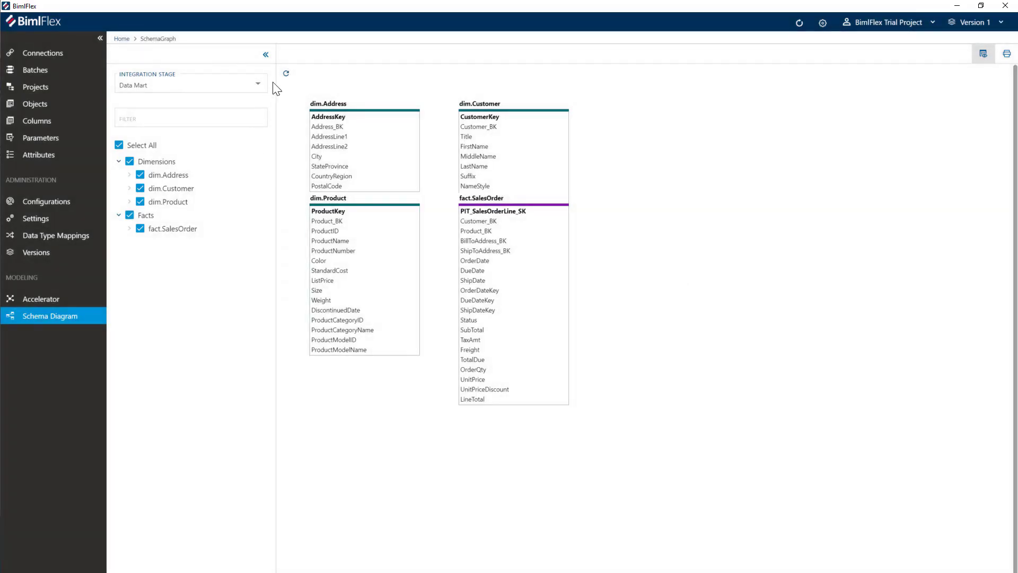
click(285, 74)
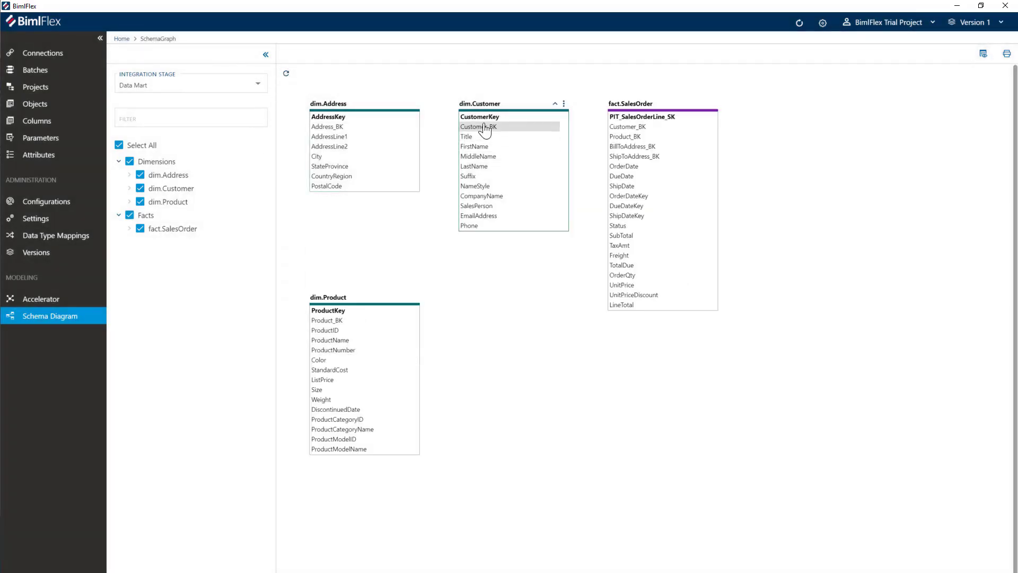
Step: Rearrange the diagram so that fact.SalesOrder sits between dim.Address and dim.Customer
drag(495, 106, 783, 120)
drag(690, 114, 578, 120)
drag(761, 127, 709, 116)
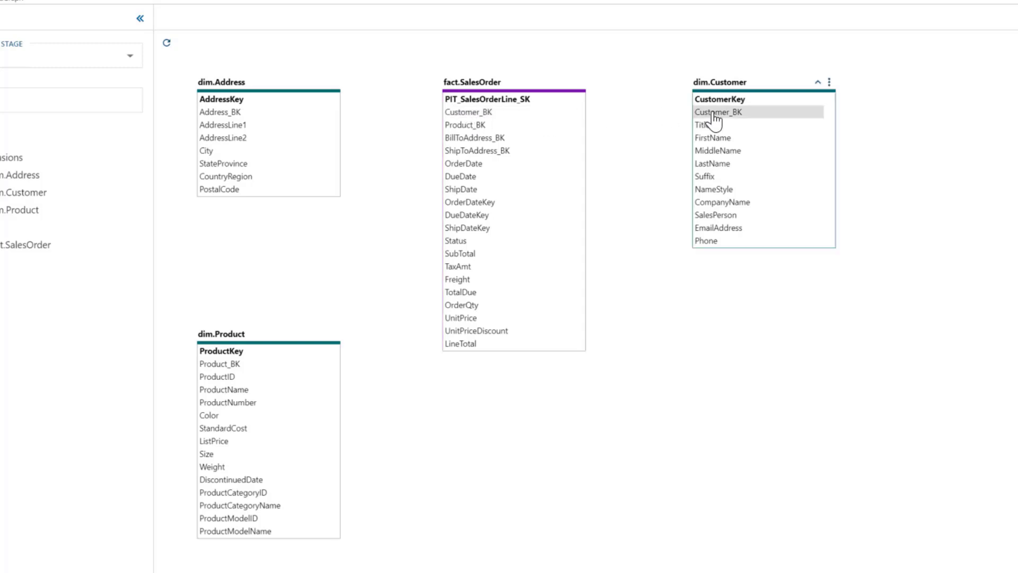
Step: Add a reference from Customer_BK in fact.SalesOrder to dim.Customer, accepting the column rename to CustomerKey
click(499, 115)
click(580, 113)
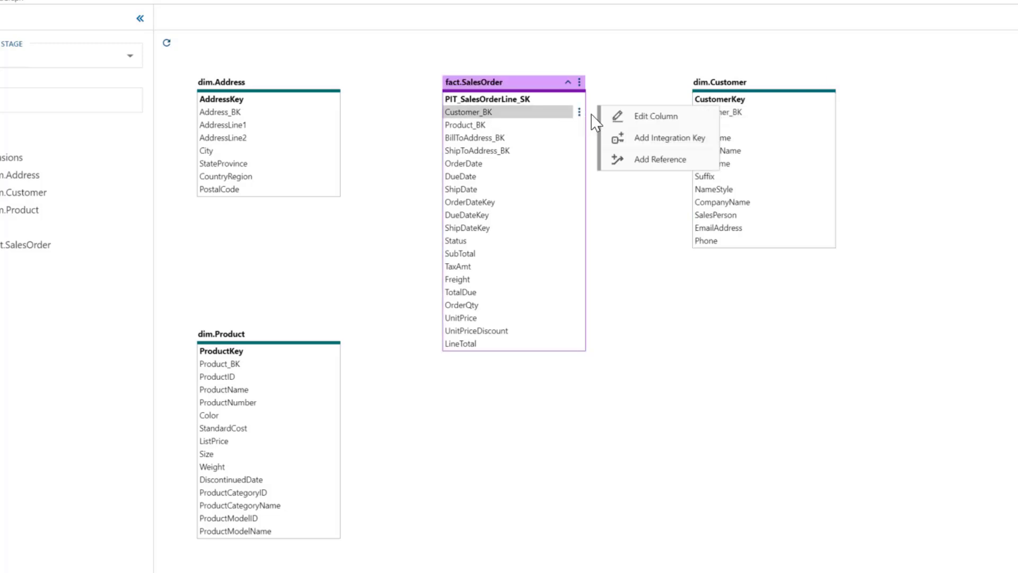
click(638, 160)
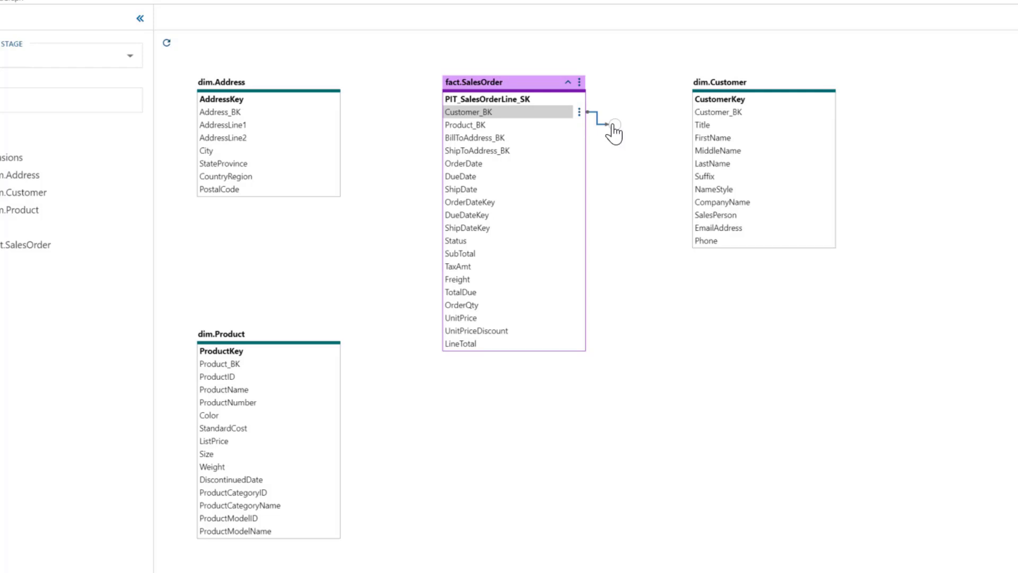
click(730, 129)
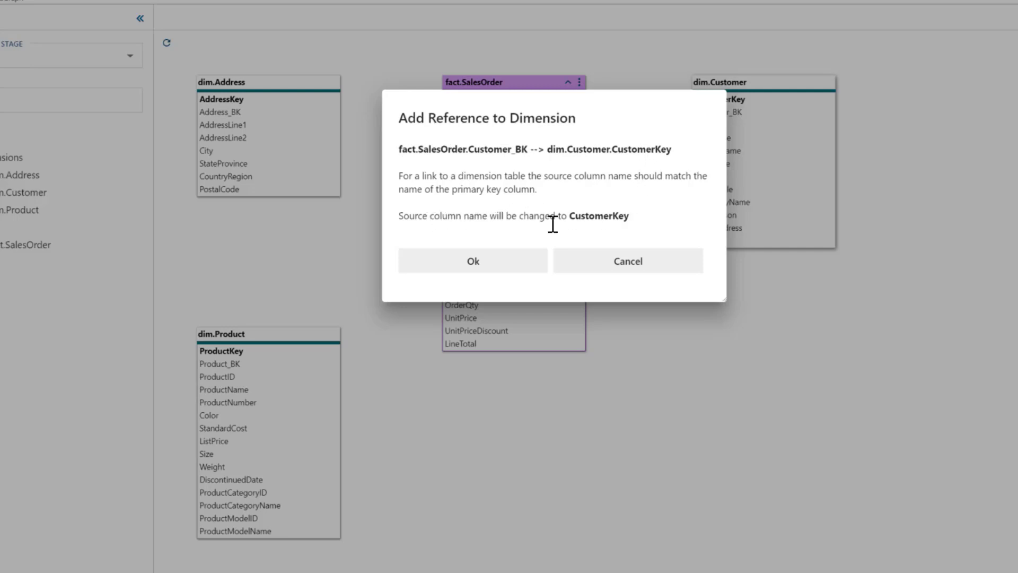
click(477, 265)
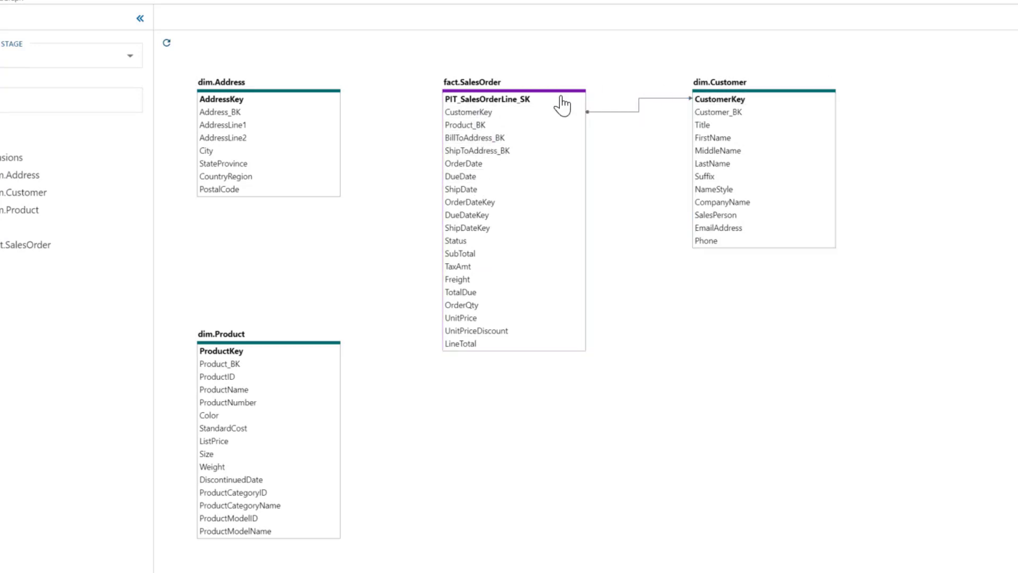
Step: Add a reference from Product_BK in fact.SalesOrder to dim.Product, accepting the column rename to ProductKey
click(512, 130)
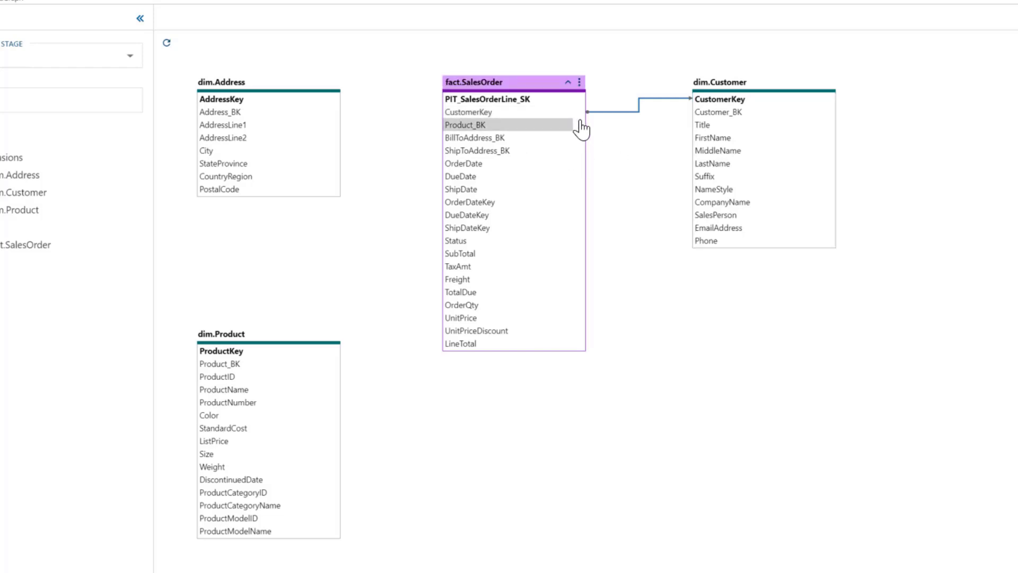
click(580, 125)
click(643, 173)
drag(615, 125, 260, 403)
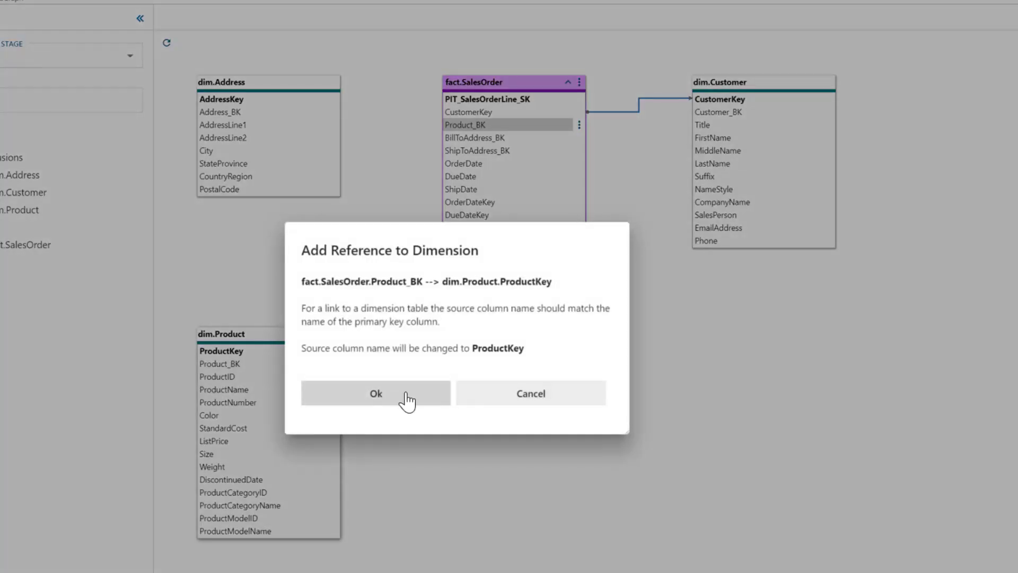
click(407, 401)
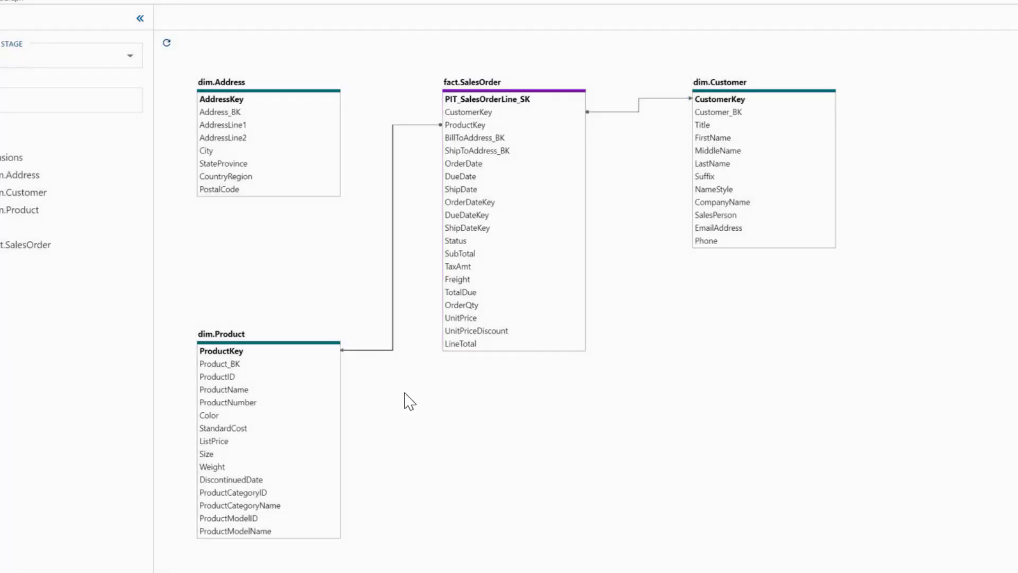
Step: Add a reference from BillToAddress_BK in fact.SalesOrder to dim.Address, accepting the column rename to AddressKey
click(579, 137)
click(639, 186)
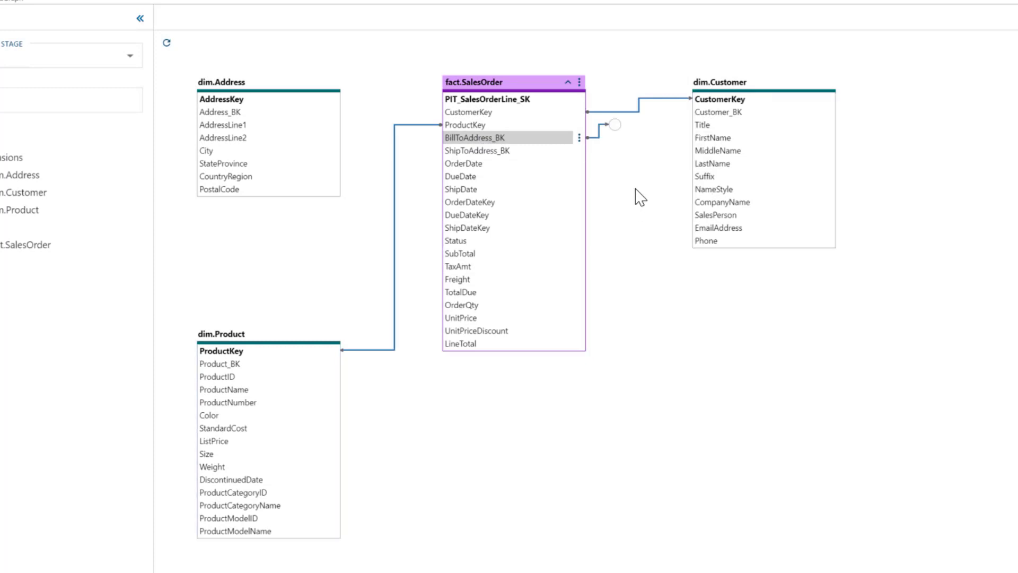
drag(615, 125, 262, 154)
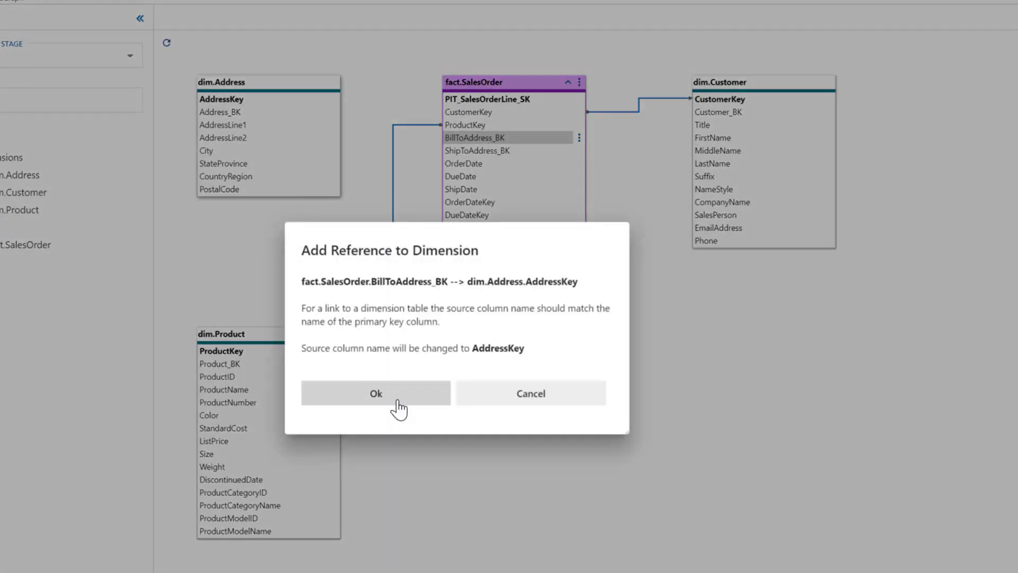
click(399, 409)
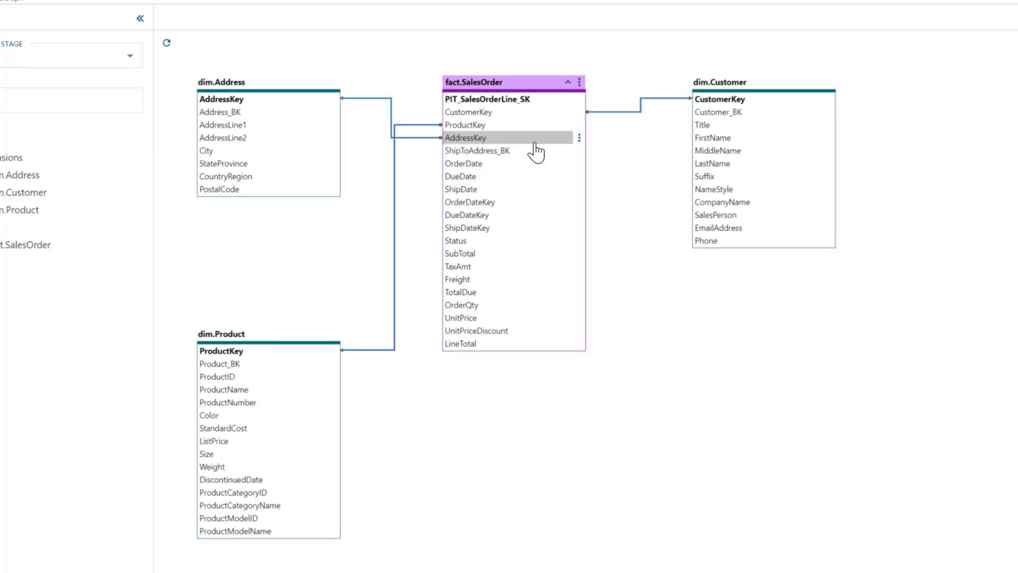
Step: Rename the AddressKey column of fact.SalesOrder as BillToAddressKey and save the column
click(579, 139)
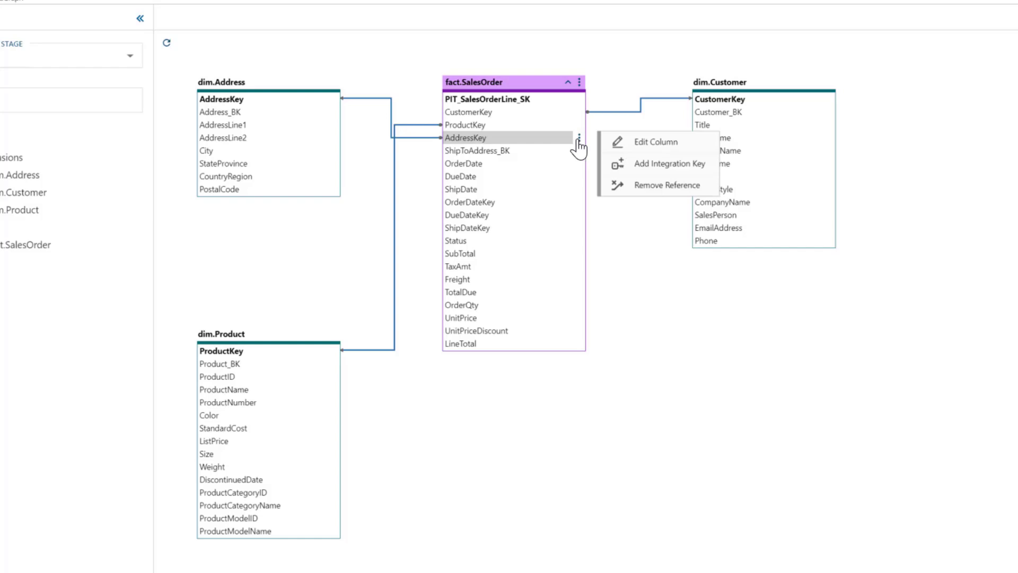
click(650, 152)
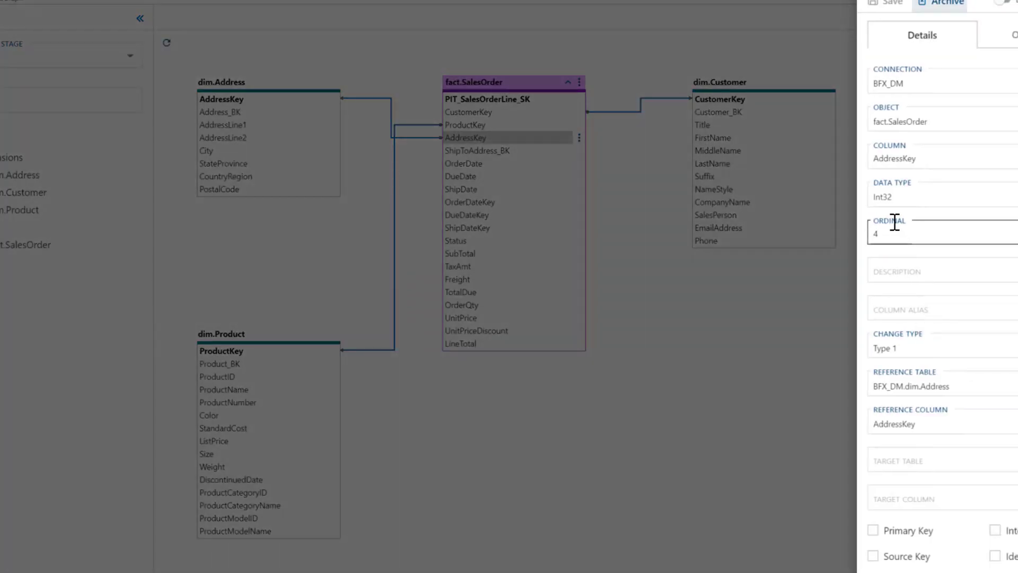
click(877, 158)
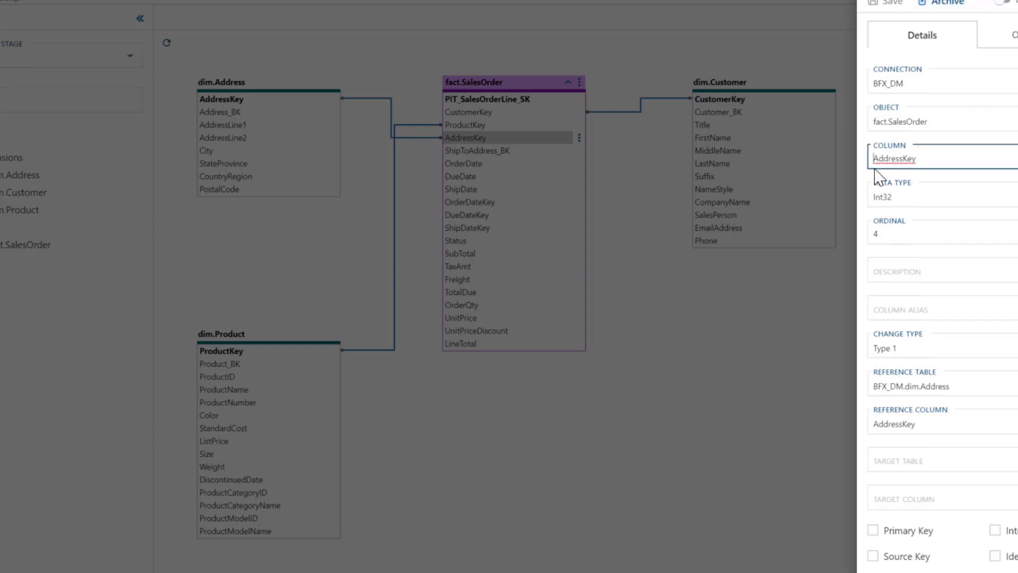
text(BillTo)
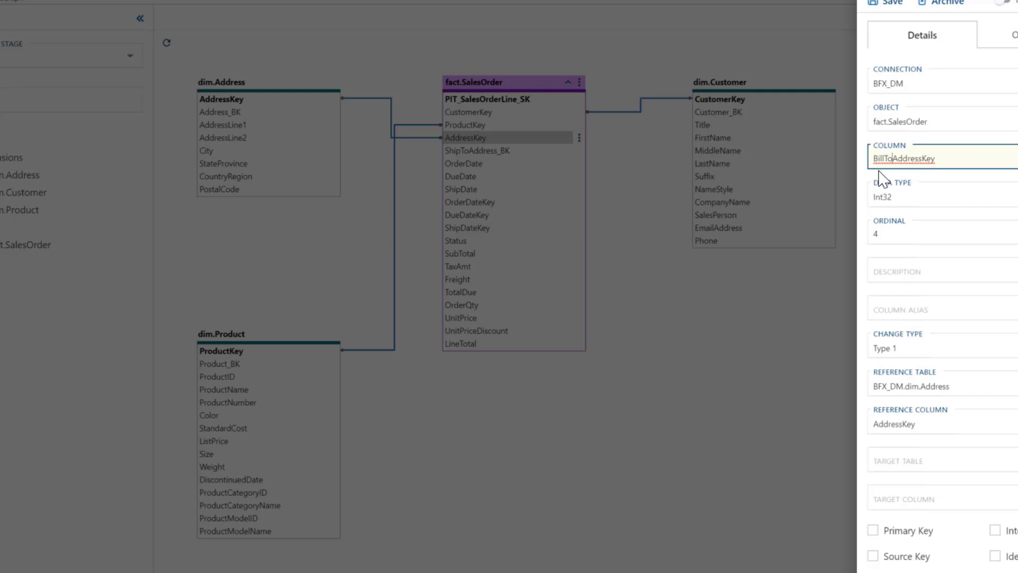
click(887, 4)
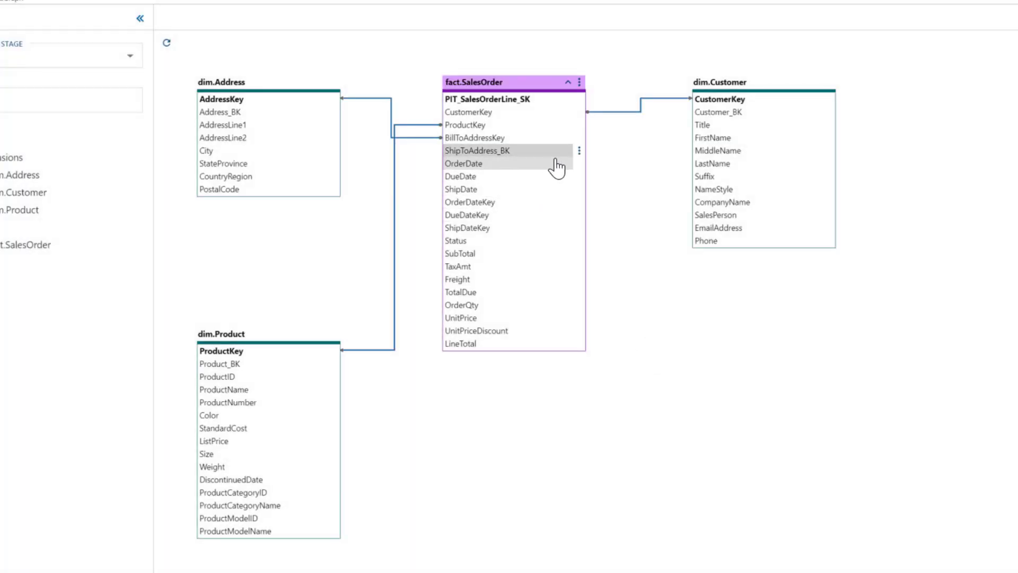
Step: Add a reference from ShipToAddress_BK in fact.SalesOrder to dim.Address, accepting the column rename to AddressKey
click(579, 151)
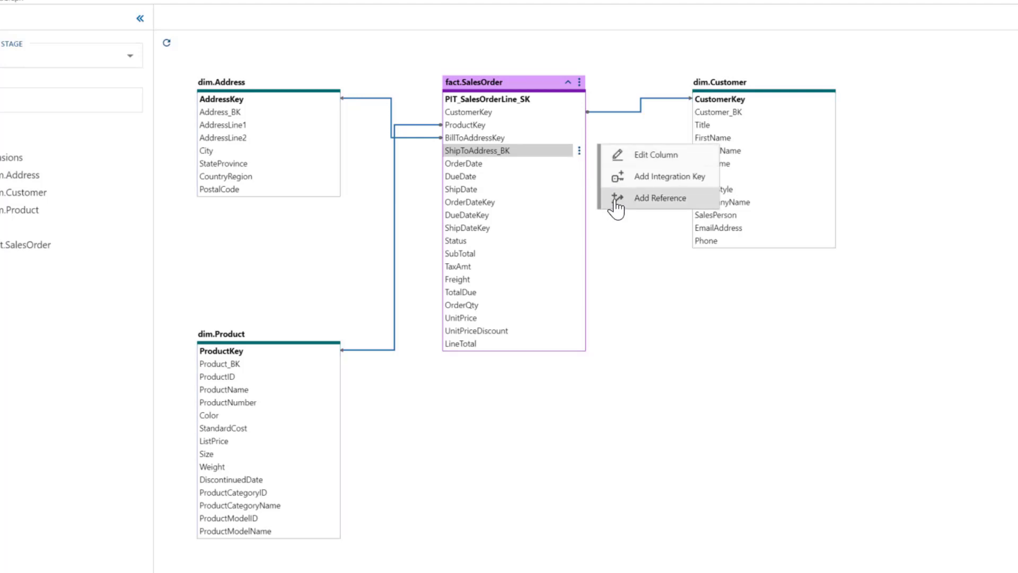
click(616, 200)
click(288, 115)
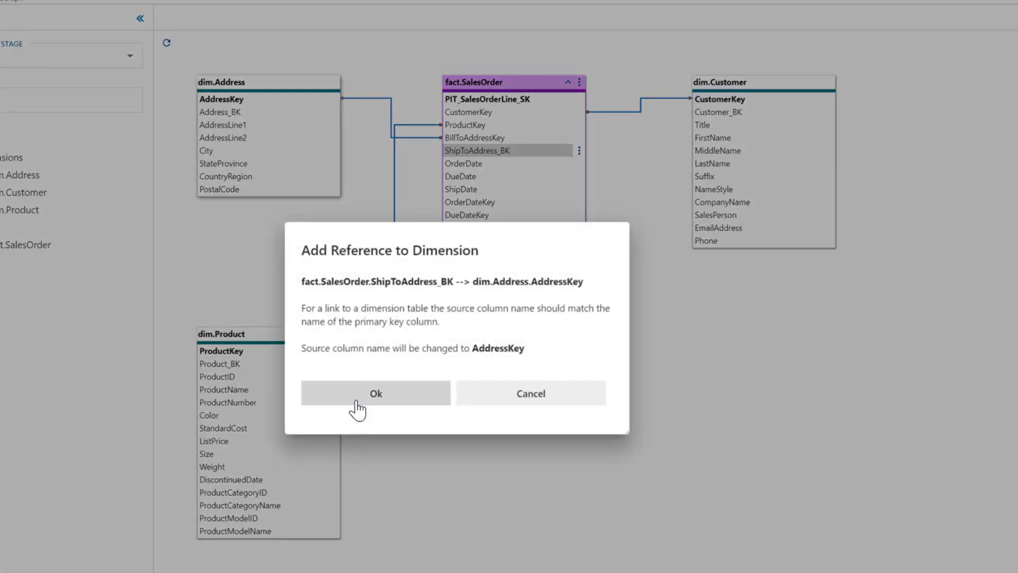
click(354, 398)
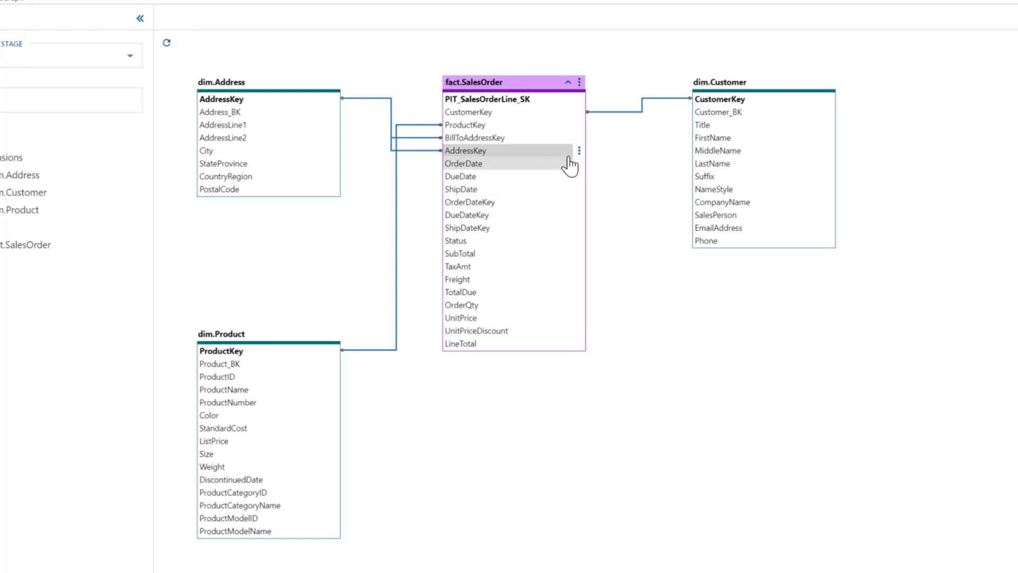
Step: Rename the AddressKey column of fact.SalesOrder as ShipToAddressKey and save the column
click(579, 150)
click(648, 154)
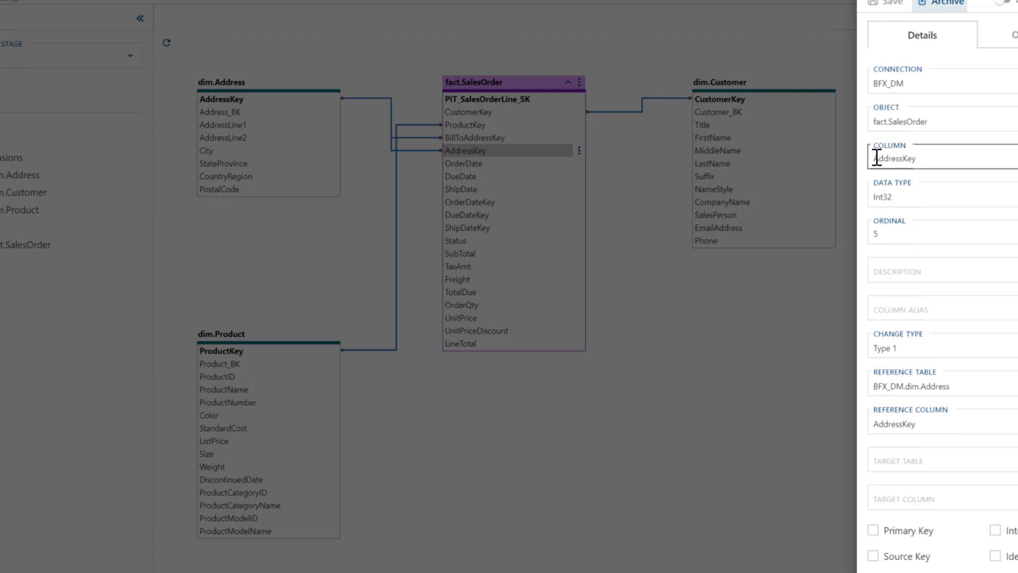
click(877, 158)
text(ShipTo)
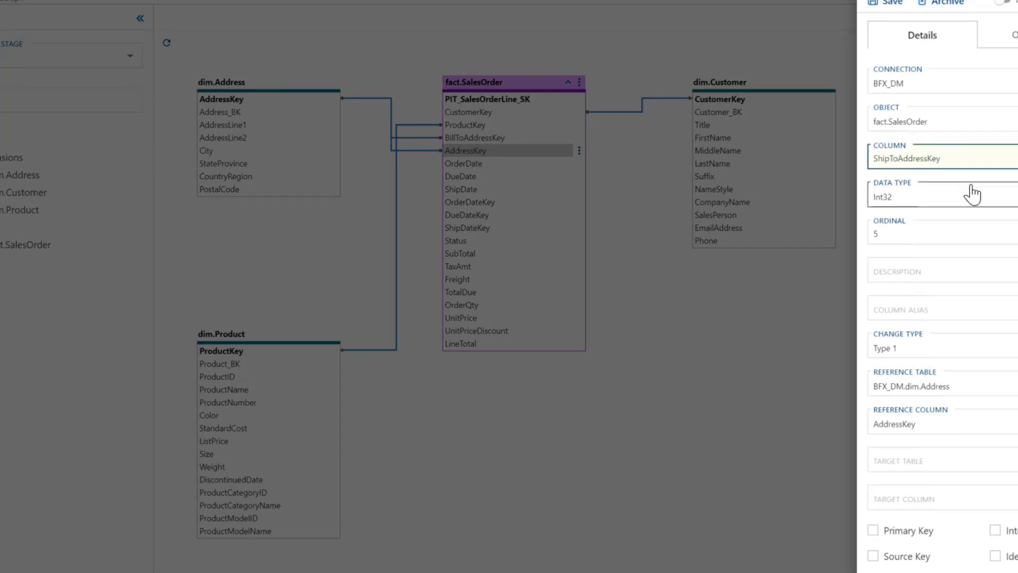
click(882, 4)
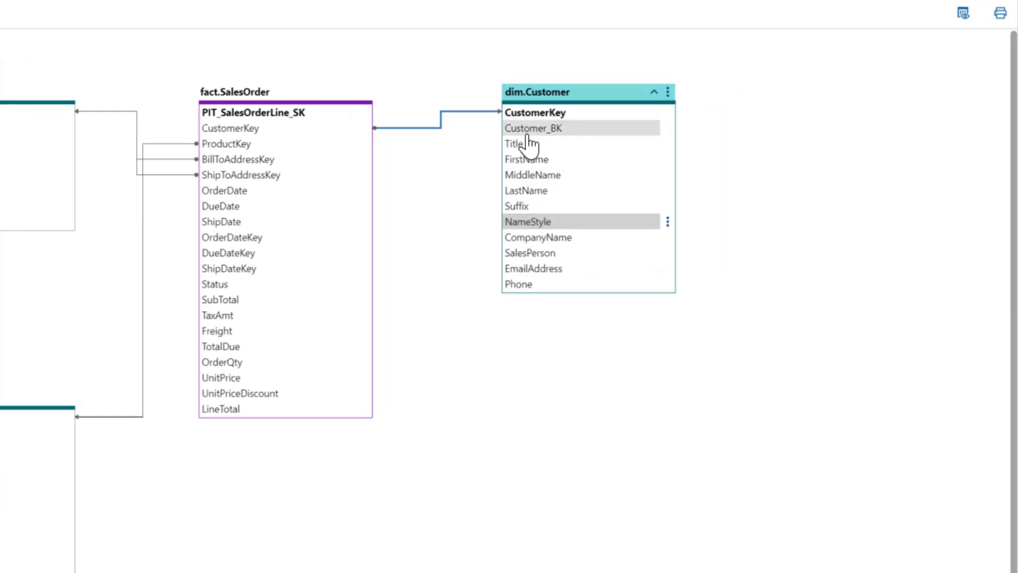
Step: Bulk edit the CompanyName, SalesPerson, EmailAddress and Phone columns of dim.Customer to change type Type 2
click(525, 222)
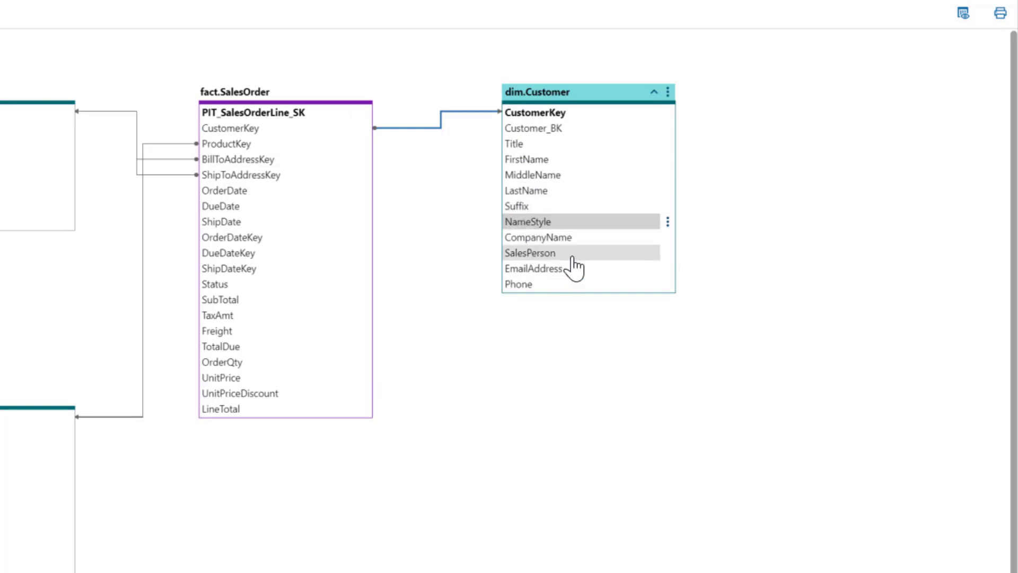
click(550, 240)
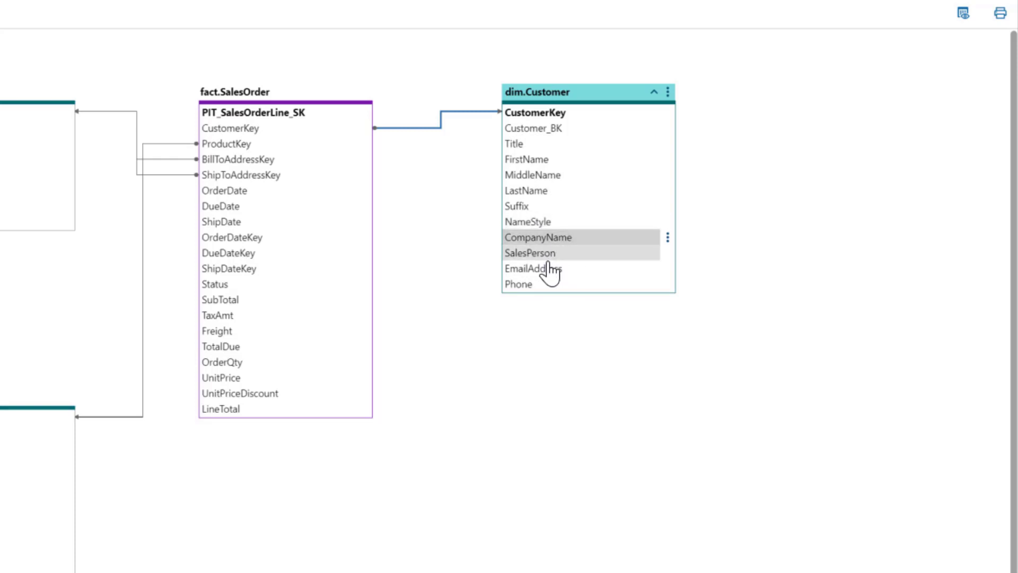
ctrl+click(542, 257)
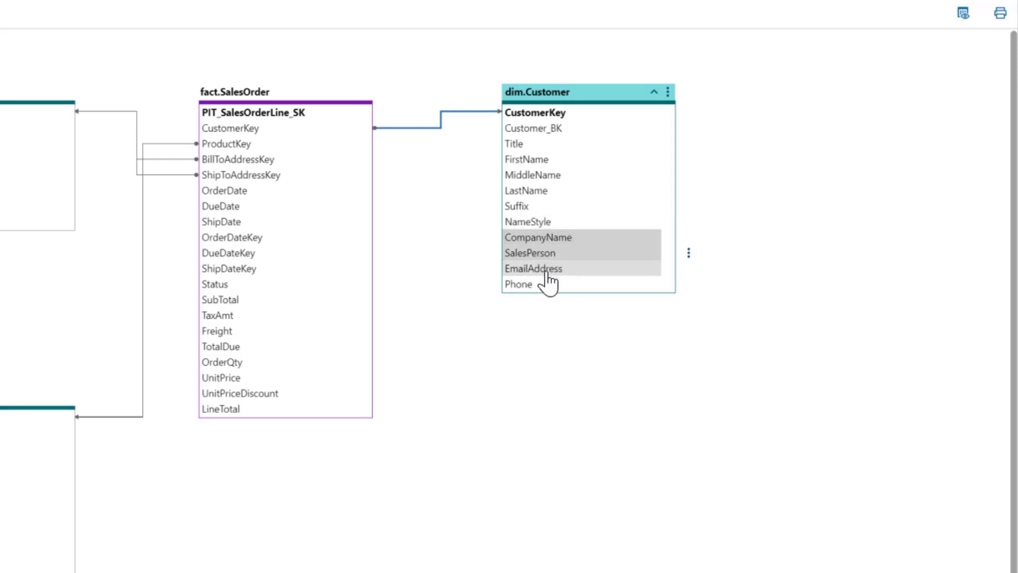
ctrl+click(545, 271)
ctrl+click(544, 285)
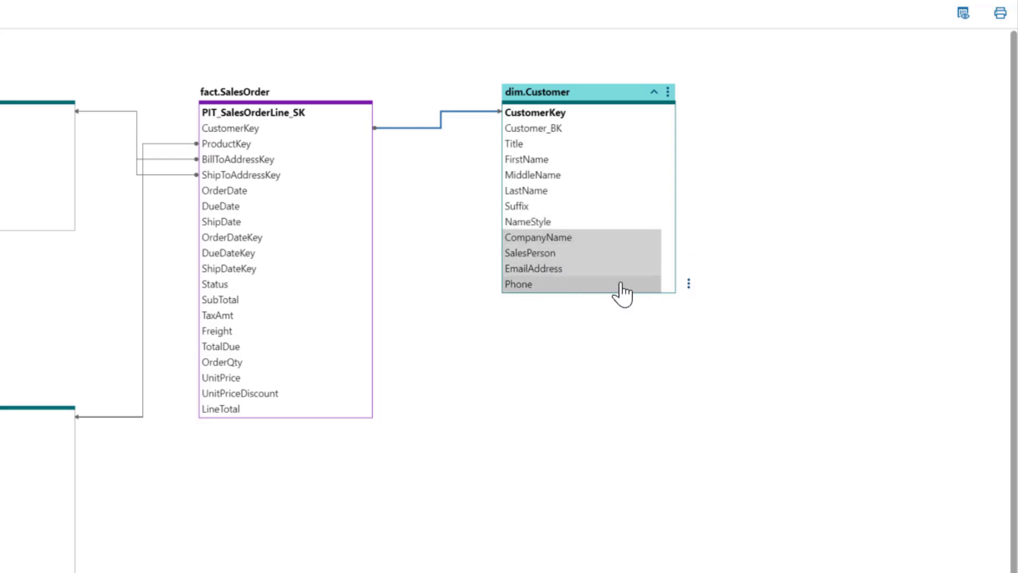
click(688, 284)
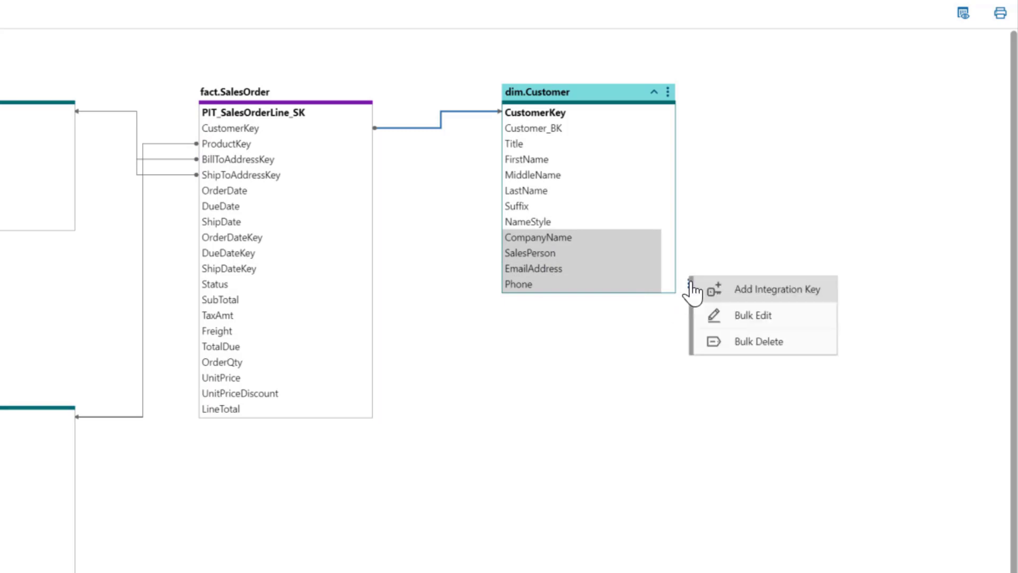
click(732, 316)
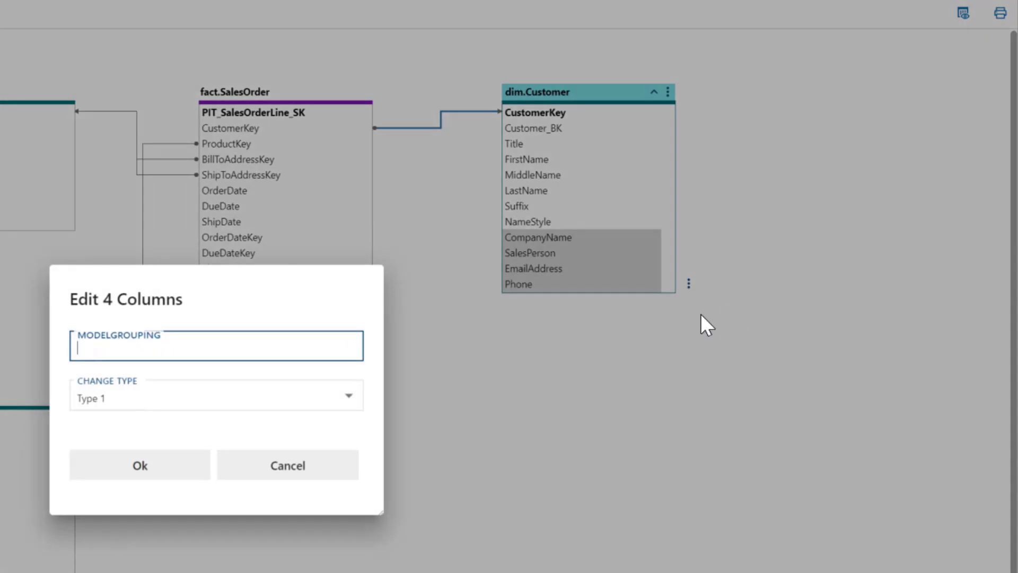
click(351, 407)
click(227, 432)
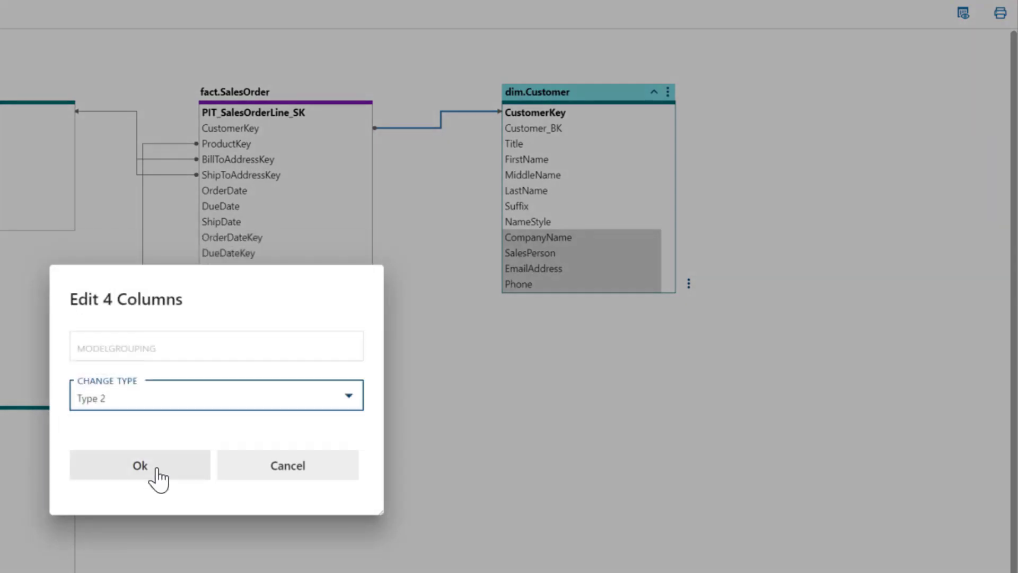
click(159, 473)
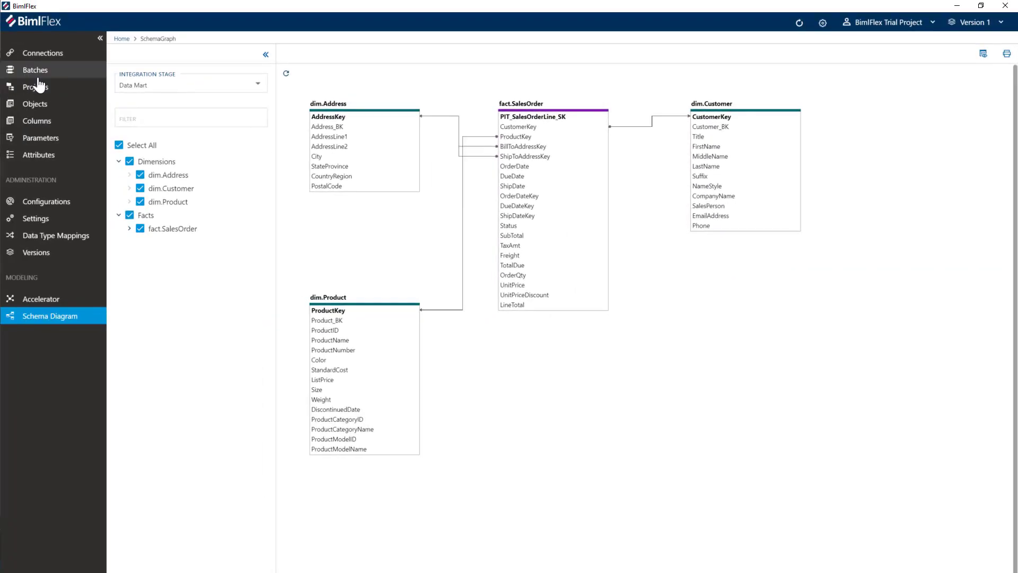
Step: Open the LOAD_BFX_DM project and review its dimension, fact and source view objects
click(37, 88)
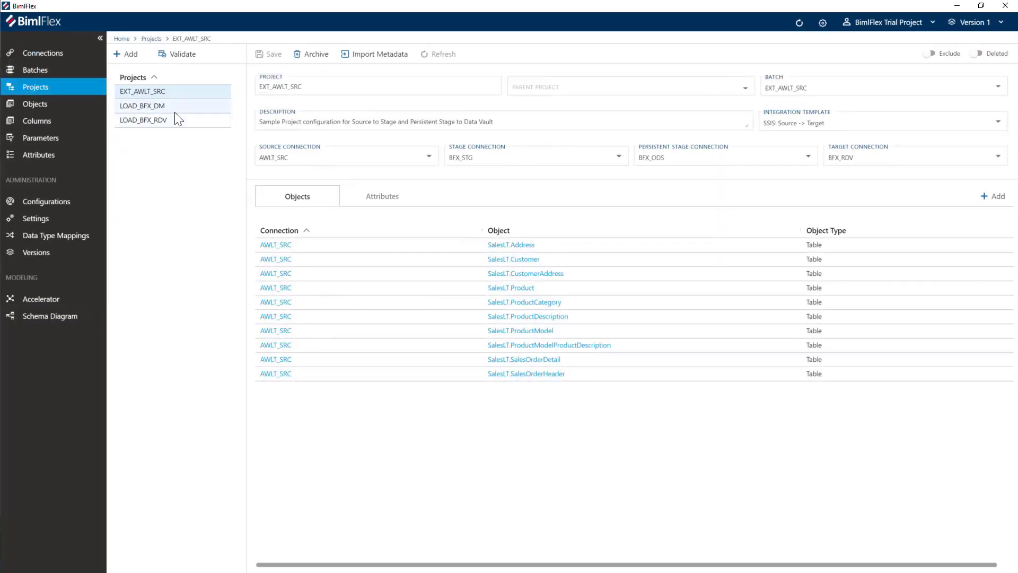
click(174, 110)
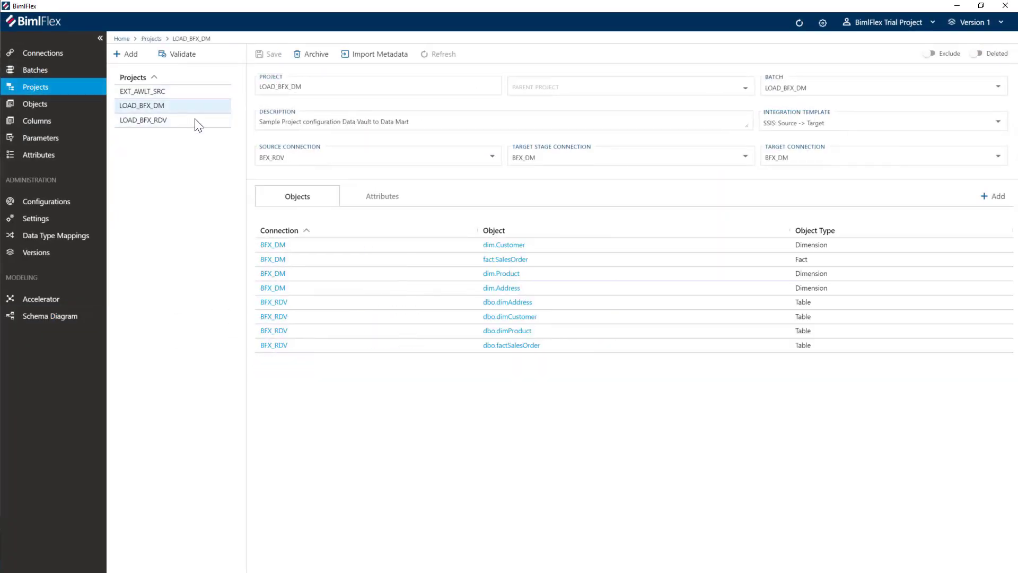
click(514, 245)
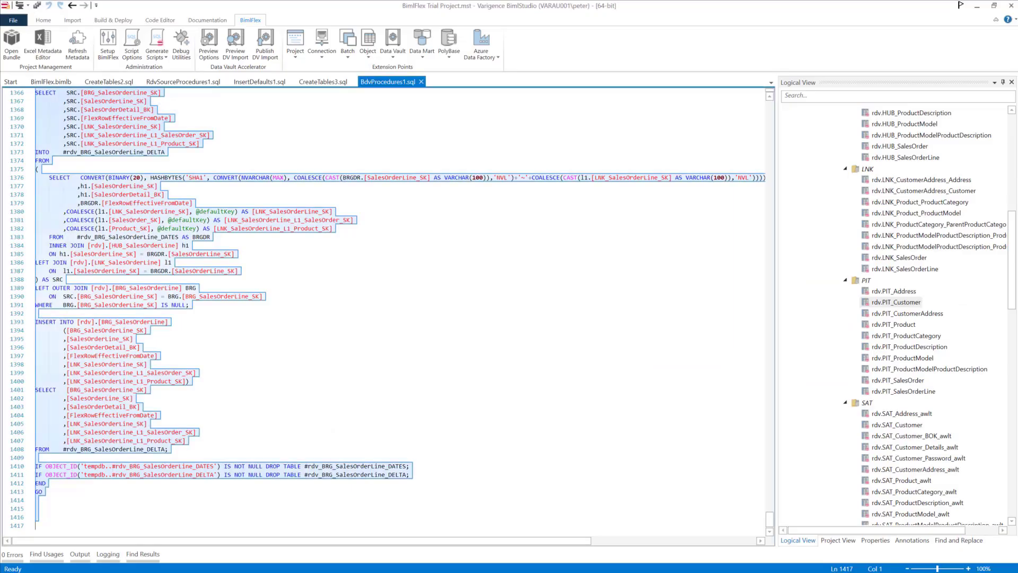
Step: Switch to BimlStudio, refresh the metadata and collapse the Connections, Databases and Schemas groups of the logical view
click(84, 45)
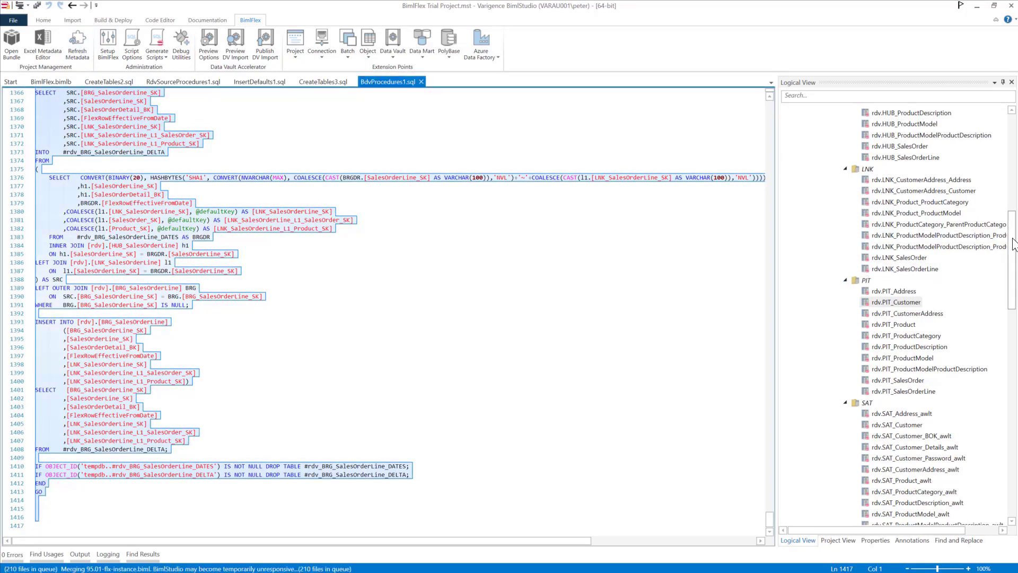
drag(1011, 239, 1013, 132)
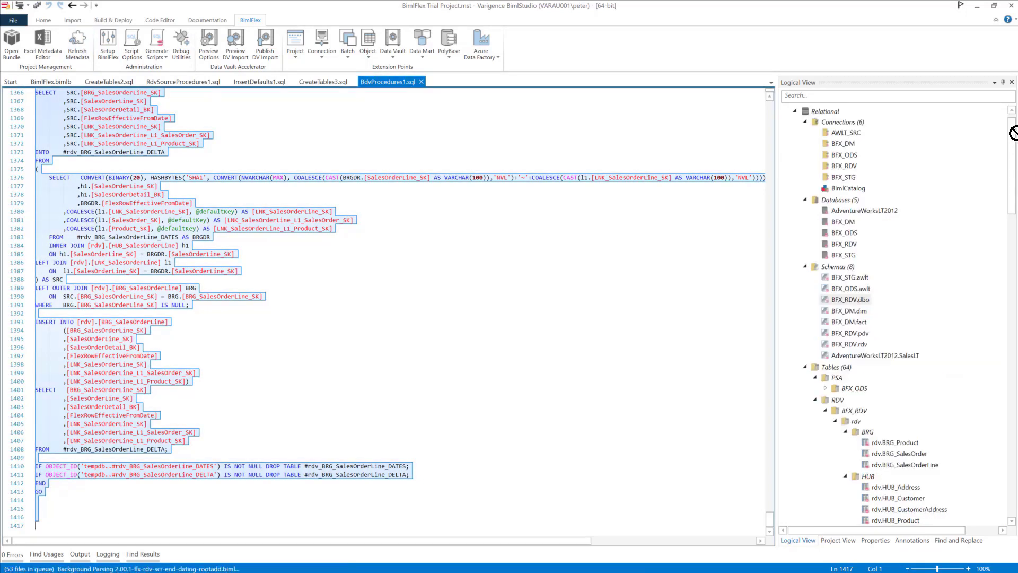
click(805, 122)
click(805, 133)
click(806, 144)
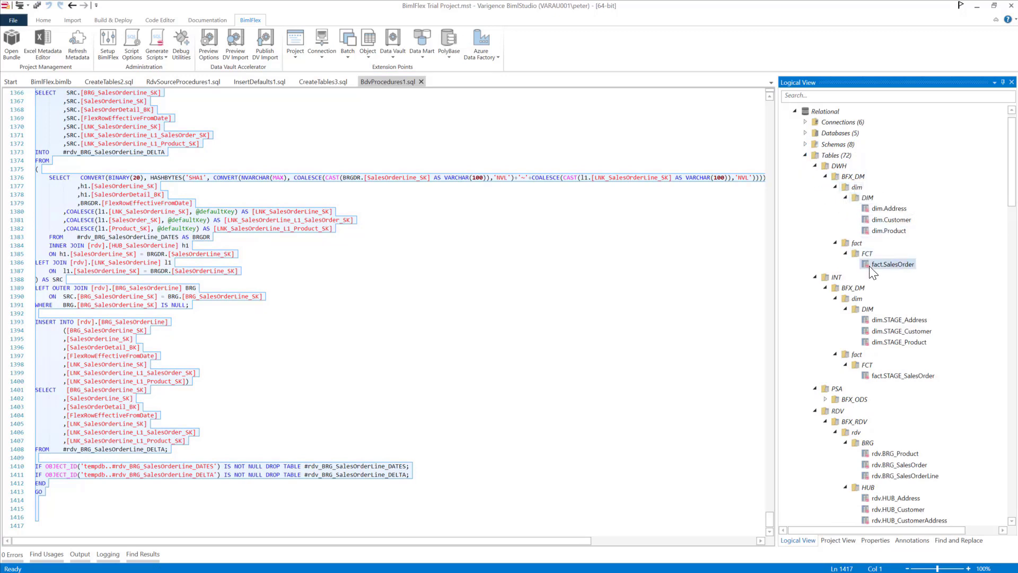
Step: Examine the data mart and staging tables, the LOAD_BFX_DM project and its batch and Dwh packages, collapsing unrelated groups
click(866, 321)
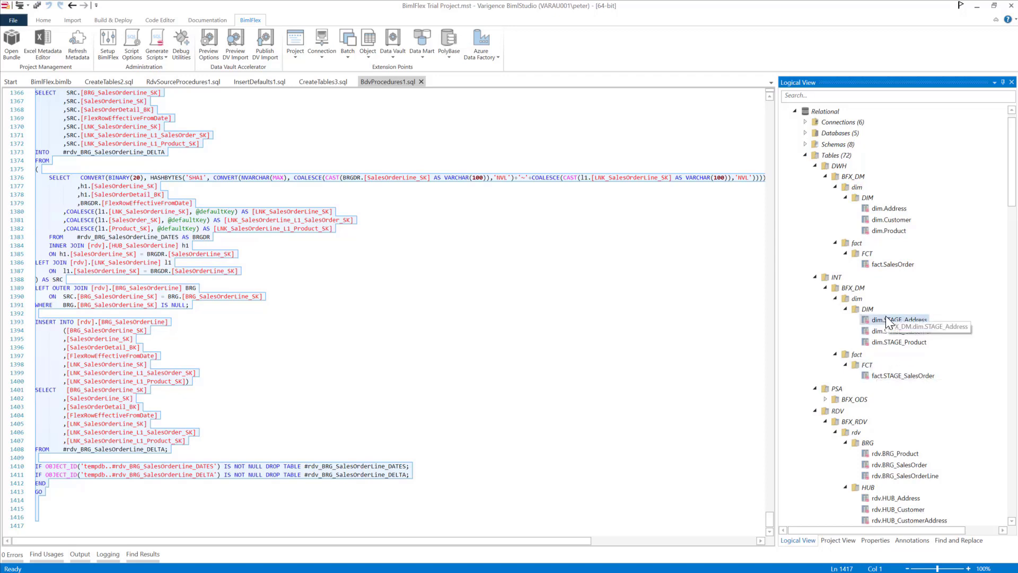
click(854, 299)
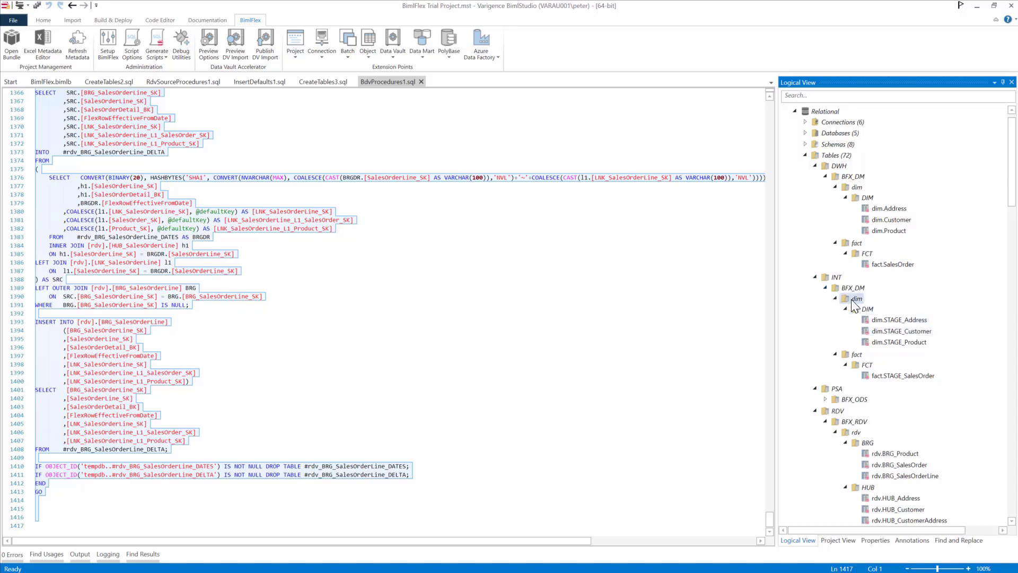
click(895, 328)
click(815, 410)
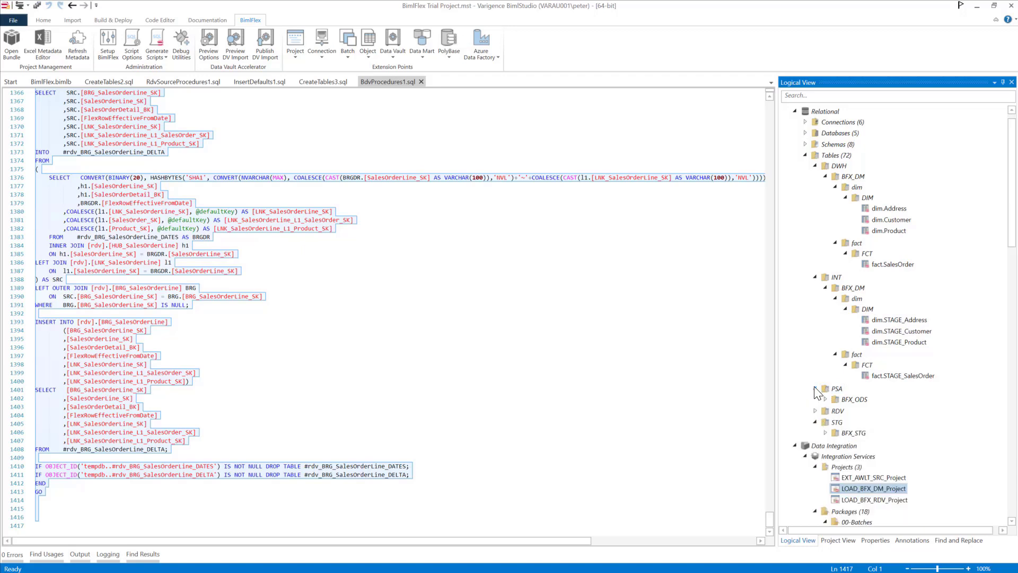
click(815, 388)
scroll(811, 247, down, 8)
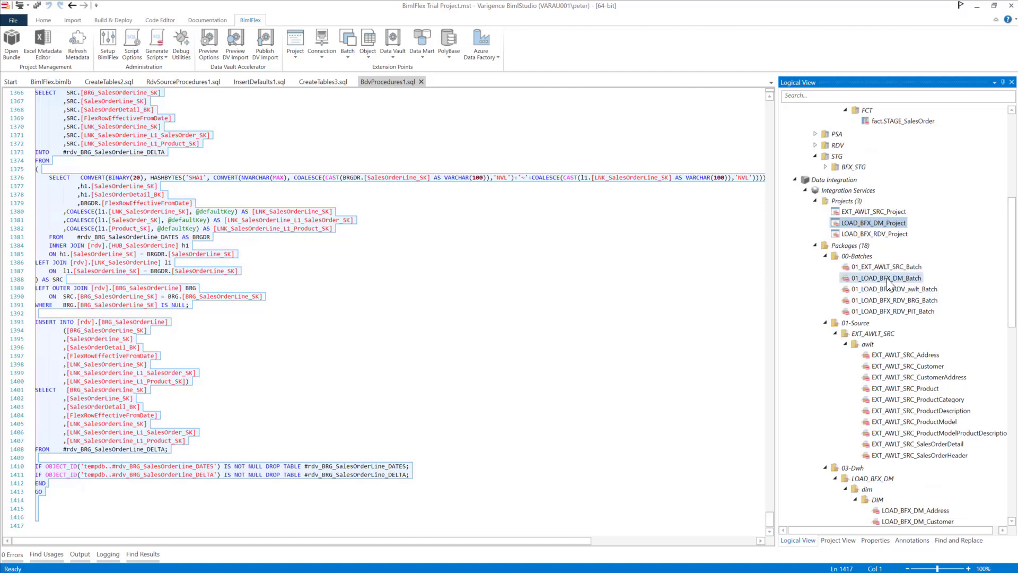
click(825, 322)
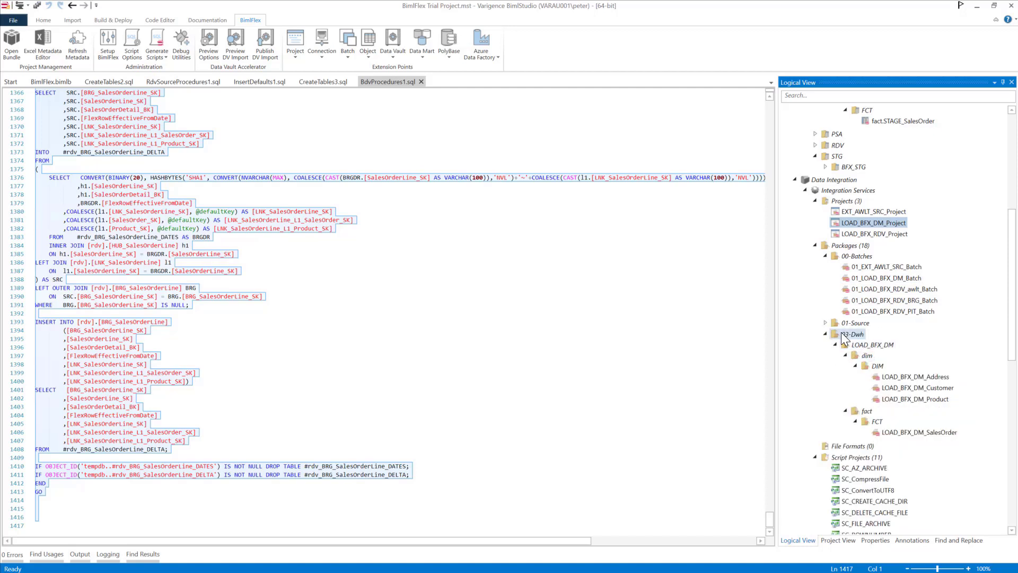
click(815, 458)
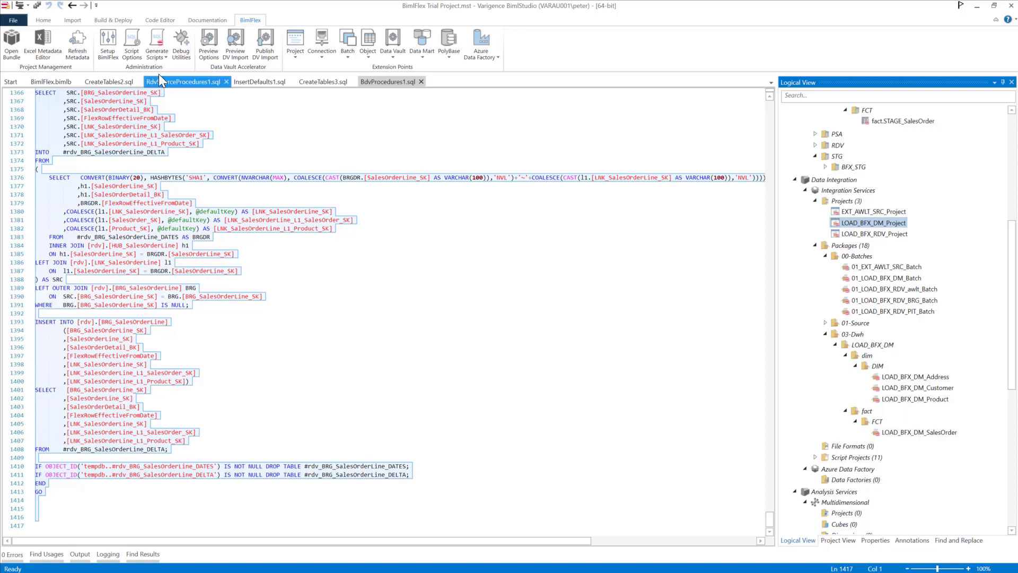
Step: Generate the create-table script and execute it in a new SQL Server Management Studio query
click(155, 52)
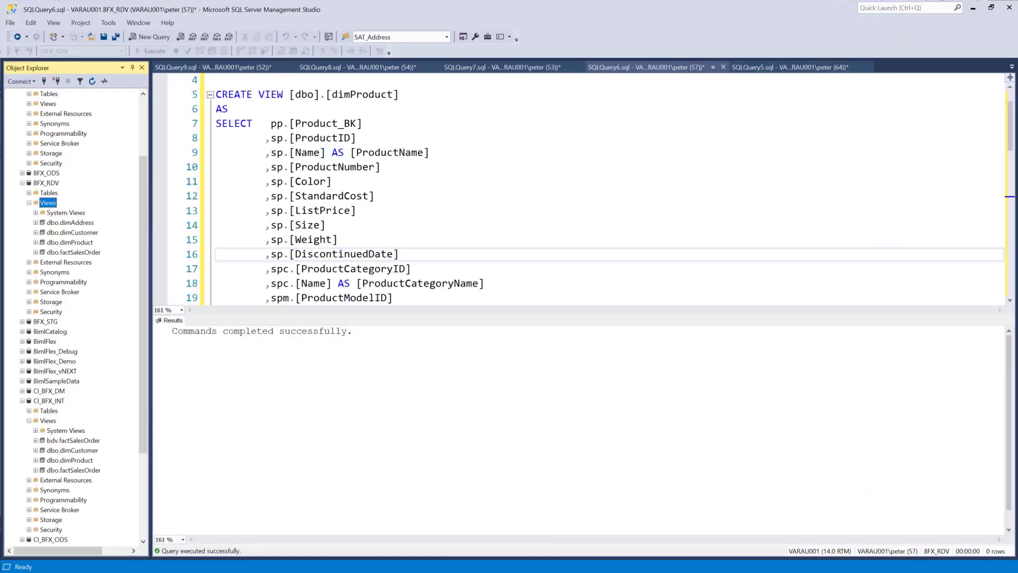
click(133, 37)
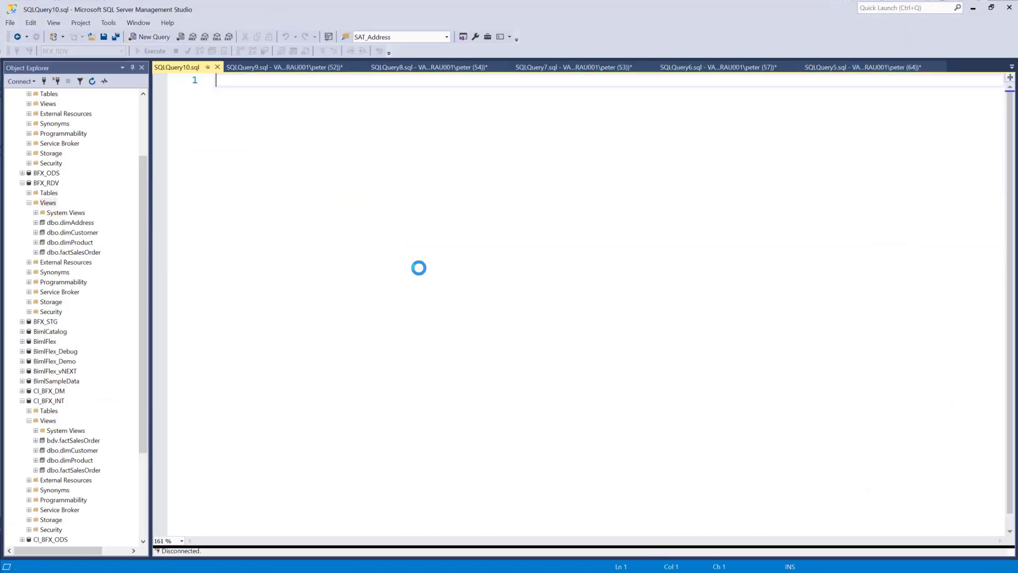
key(ctrl+v)
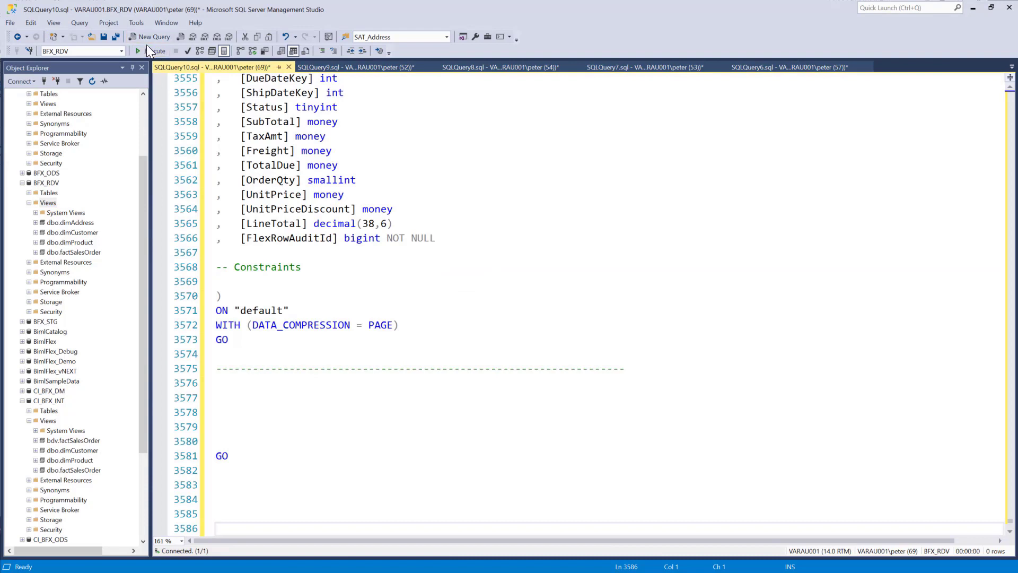
click(150, 51)
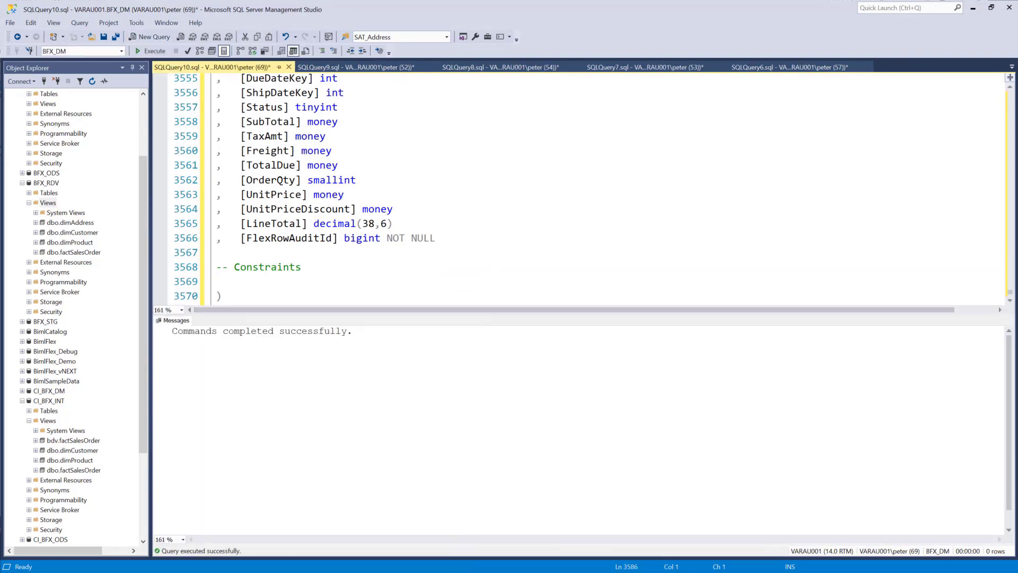
Step: Return to BimlStudio, build the project and highlight the FlexRowIsInferred column name in the build output
key(alt+Tab)
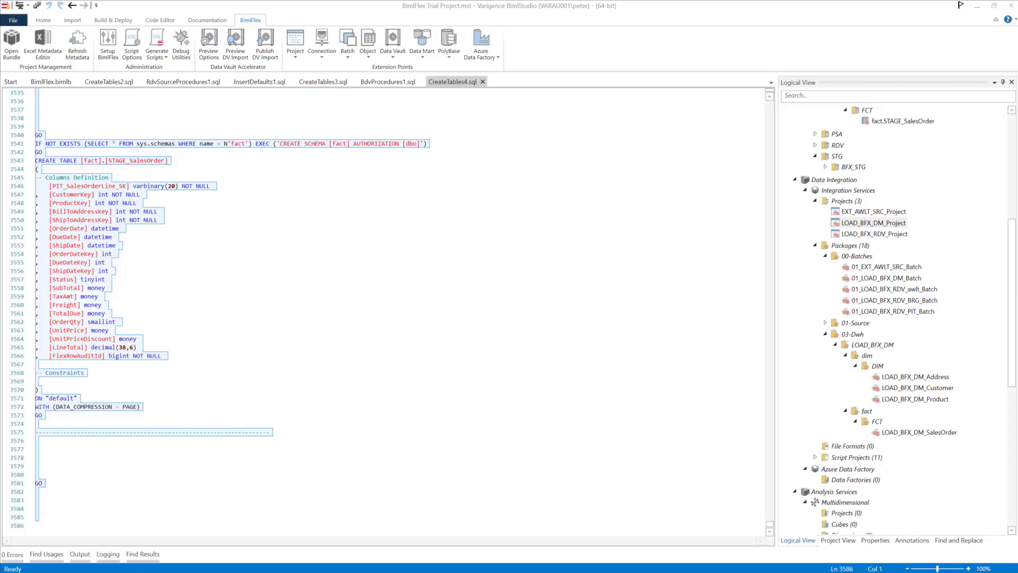
click(413, 373)
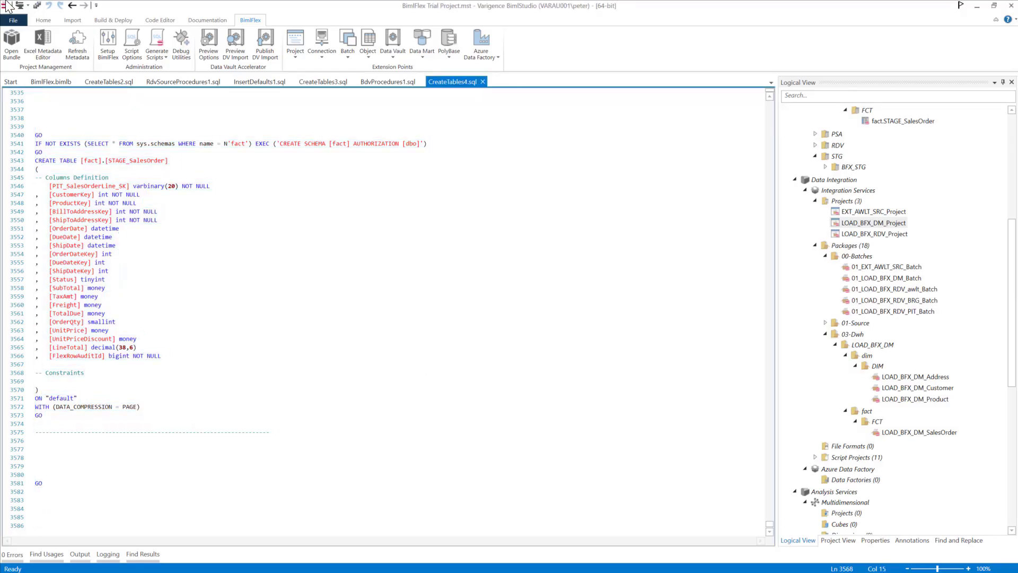
click(113, 83)
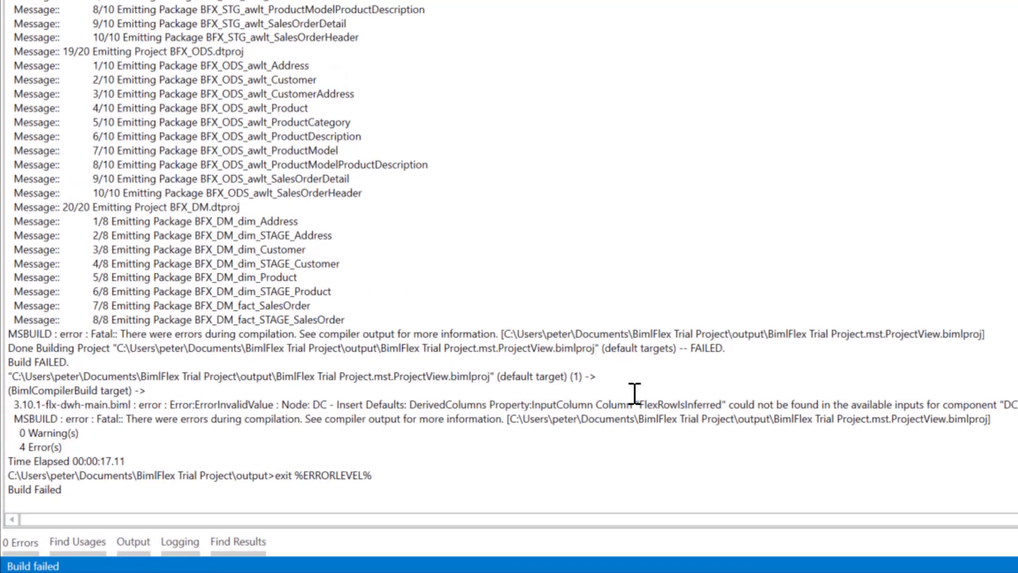
drag(640, 406, 733, 408)
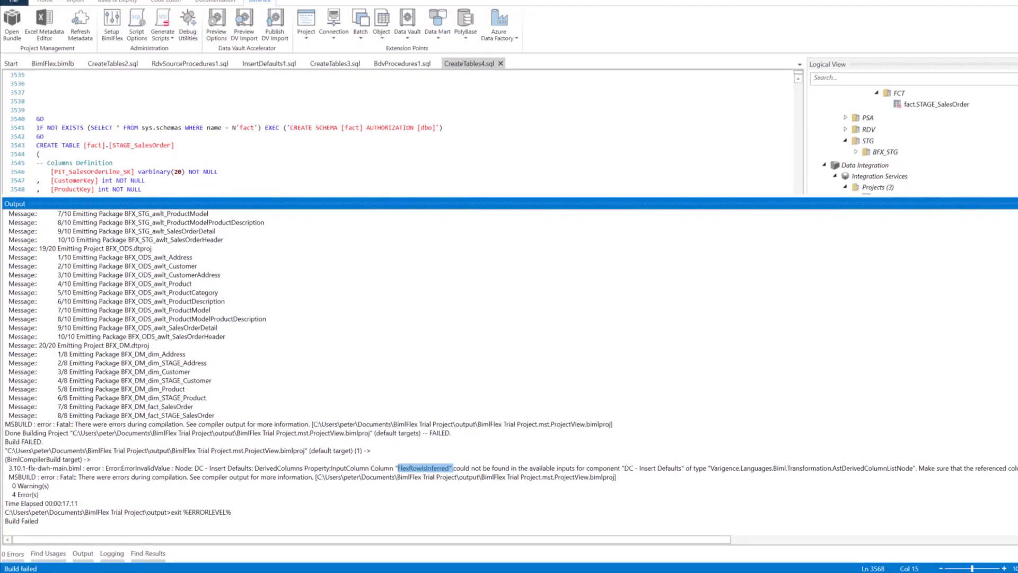
Step: Switch to BimlFlex and inspect the configuration value of RowEffectiveFromDate in the configurations
key(alt+Tab)
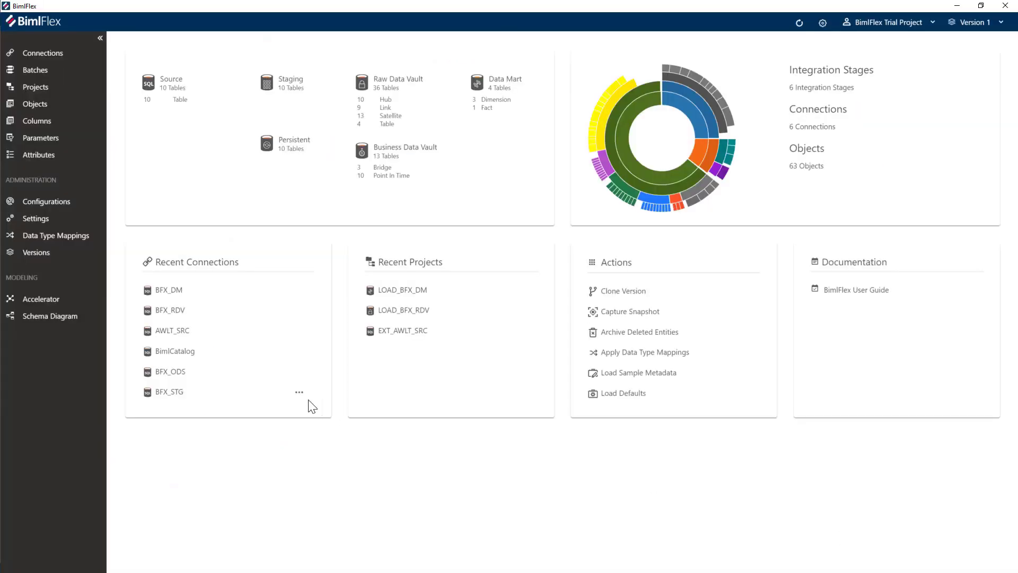
click(41, 201)
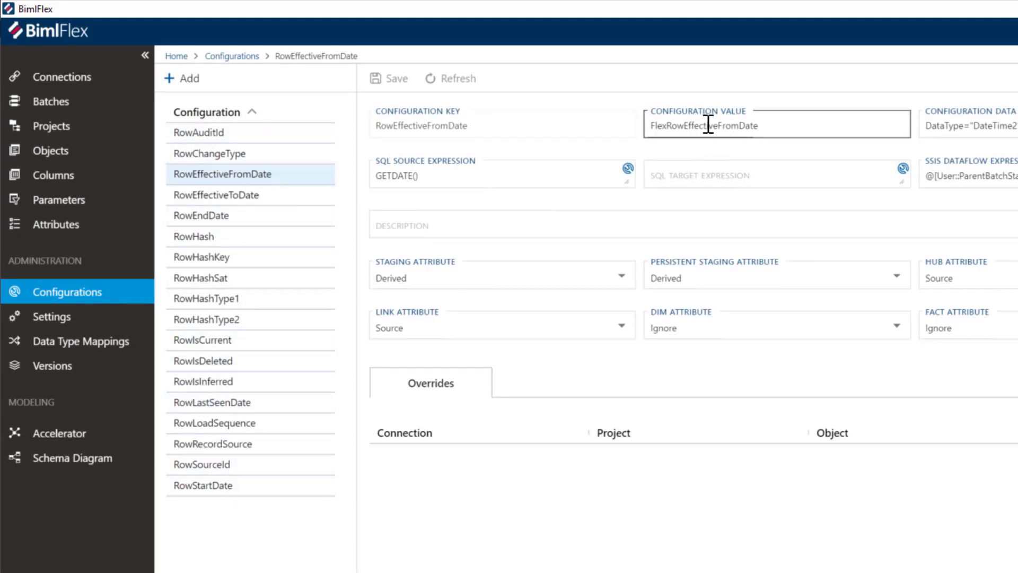
click(775, 127)
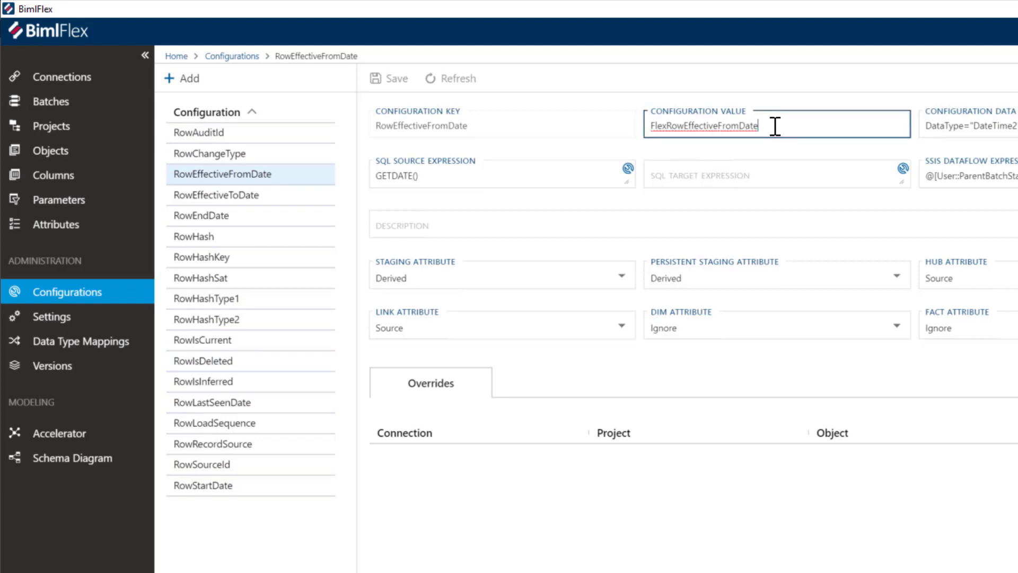
drag(775, 126, 663, 126)
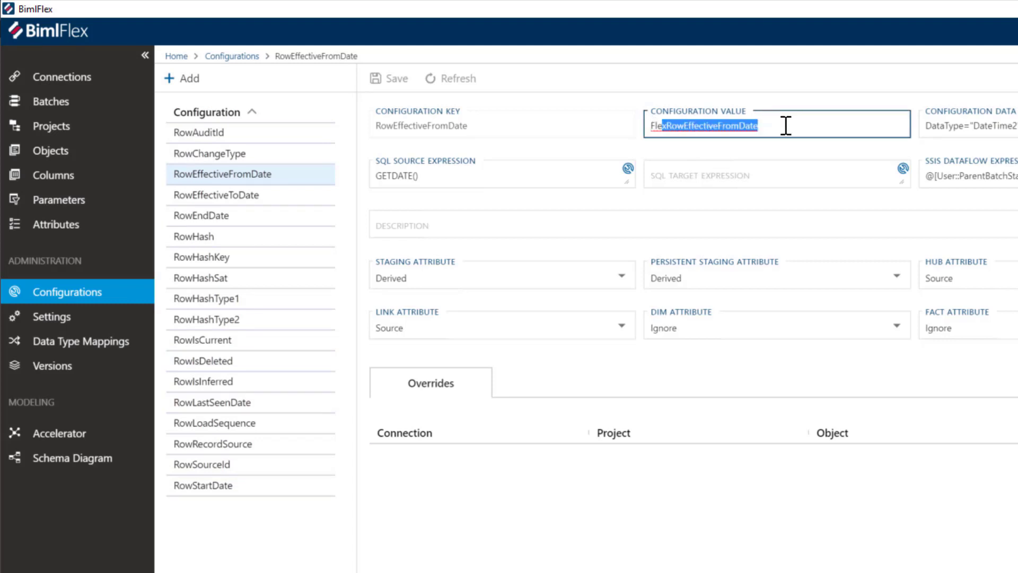
click(786, 127)
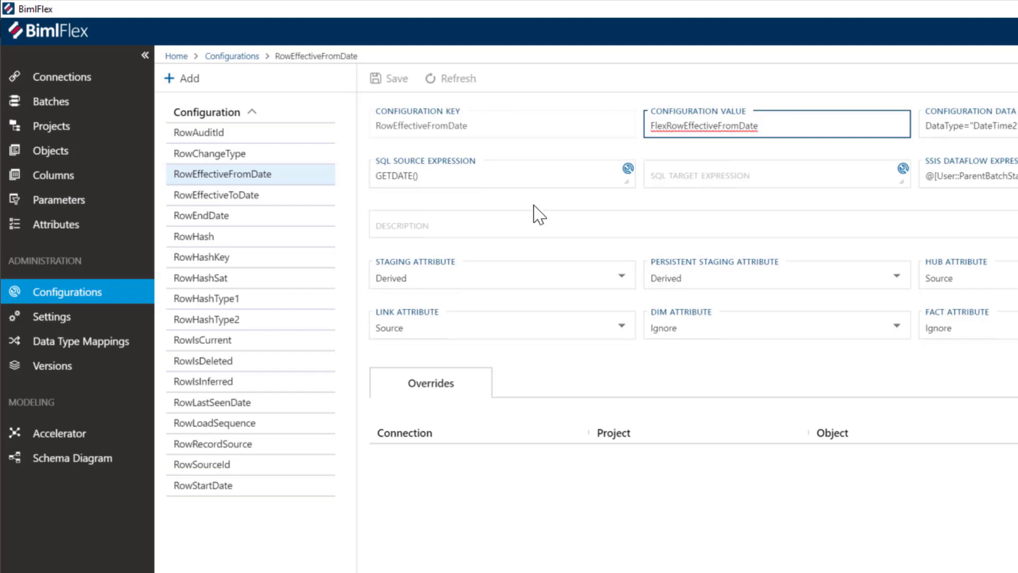
Step: Set the Dim Attribute of the RowIsInferred configuration to Derived and save the configuration
click(193, 380)
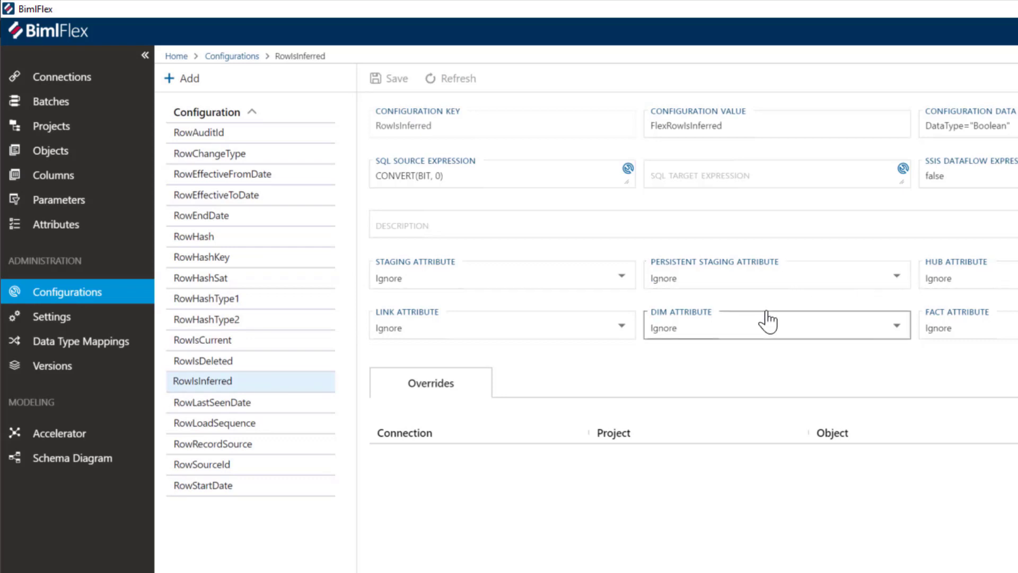
click(744, 336)
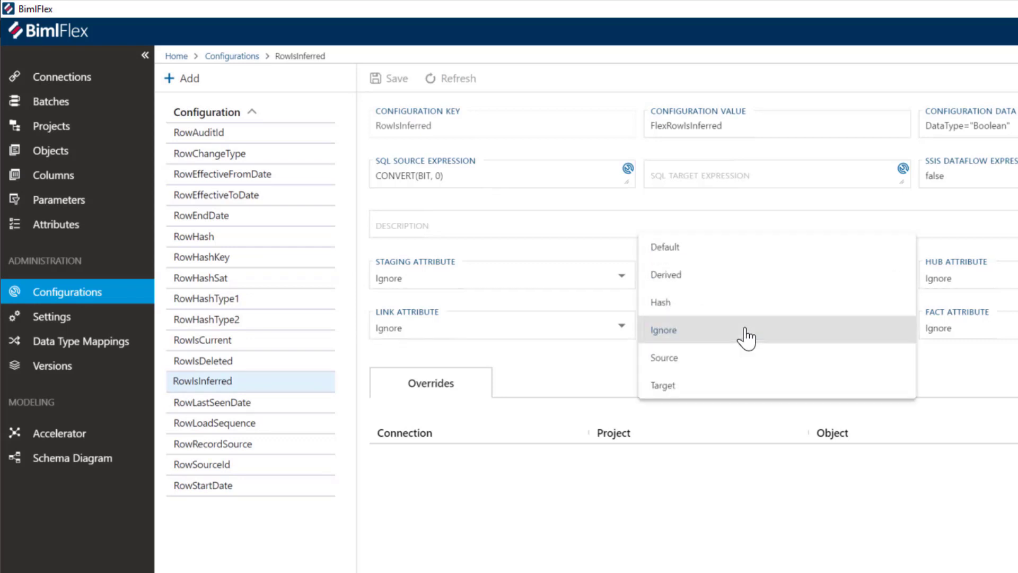
click(676, 281)
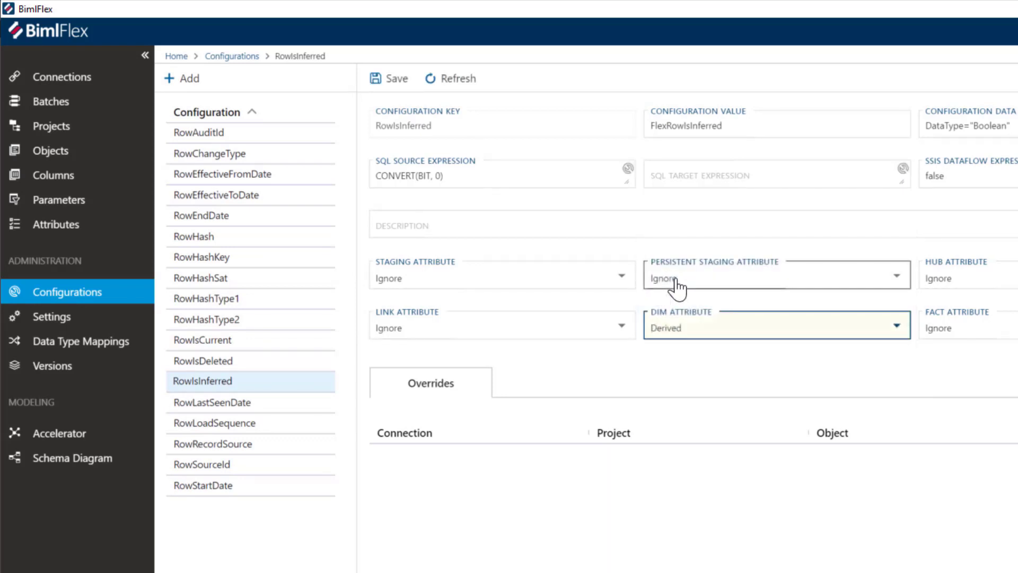
click(392, 79)
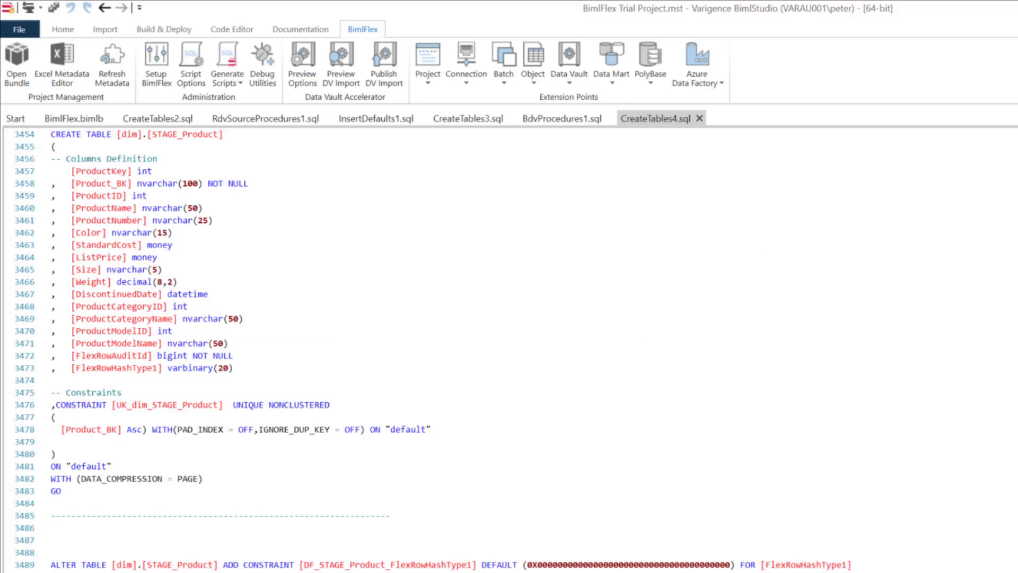
Step: Switch to BimlStudio, refresh the metadata, regenerate the create-table script and select all of it for copying
click(121, 59)
click(237, 91)
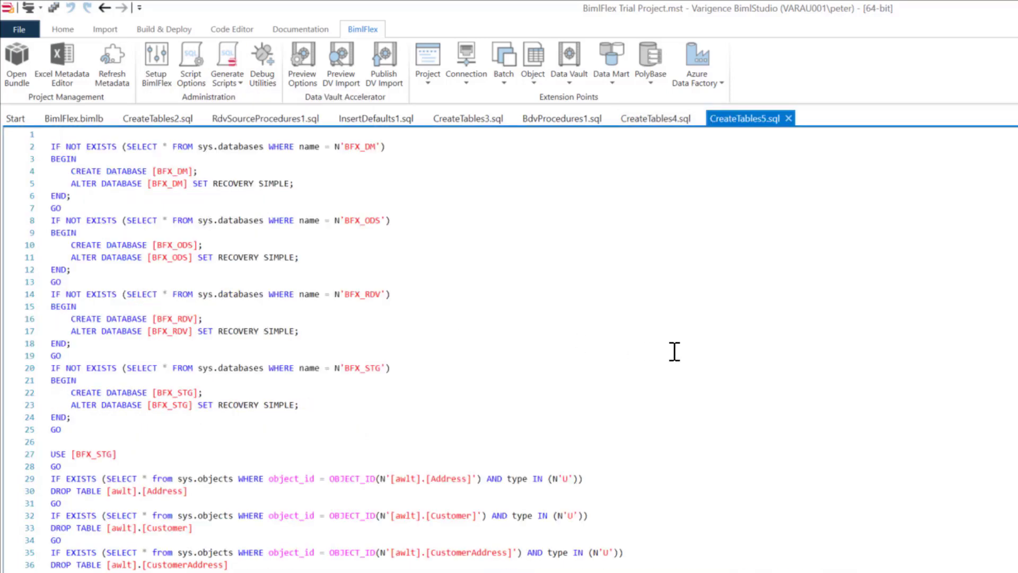
key(ctrl+a)
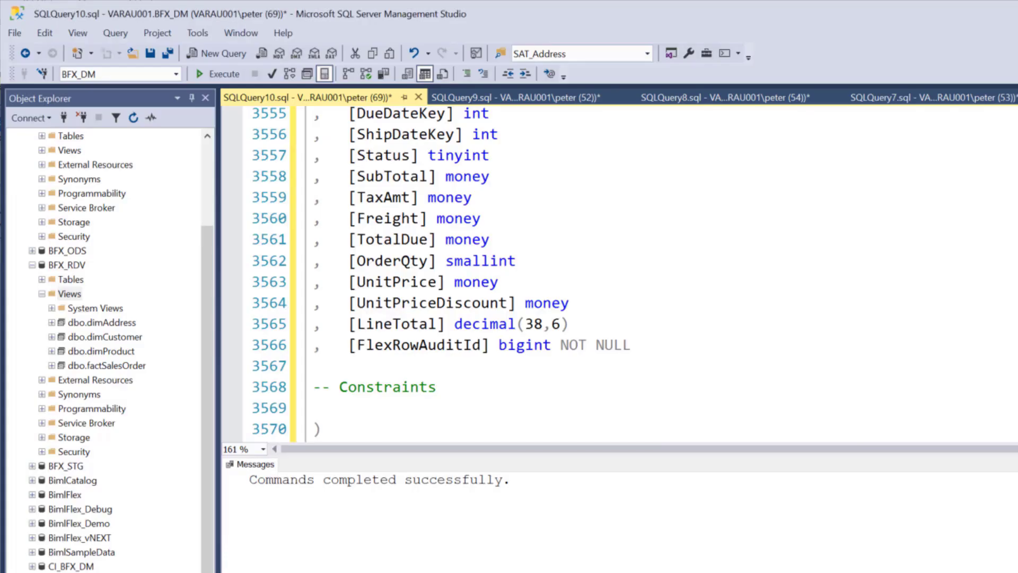
Step: Replace the existing query in SQL Server Management Studio with the regenerated create-table script and execute it
click(753, 260)
key(ctrl+shift+End)
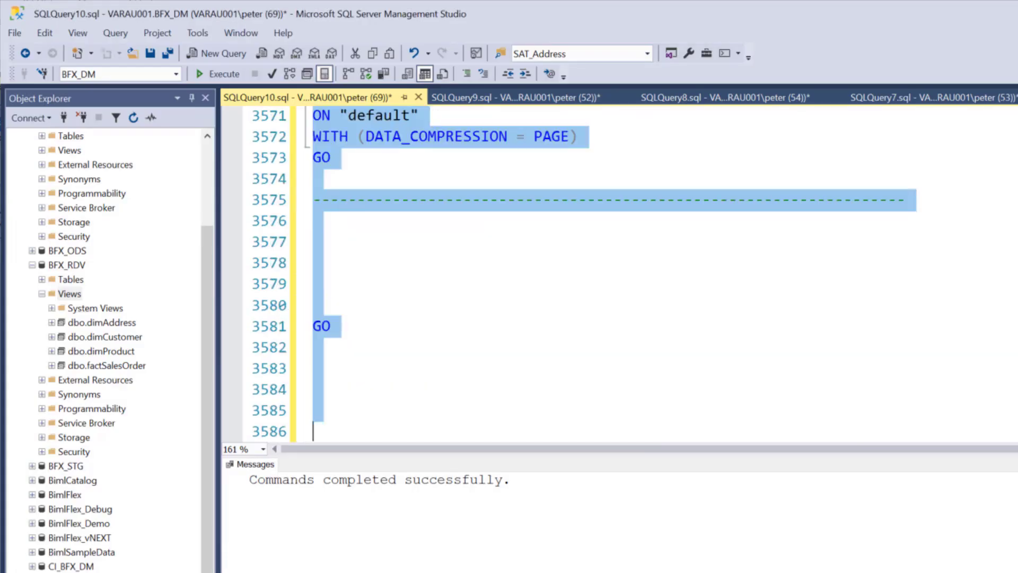
key(ctrl+v)
click(198, 73)
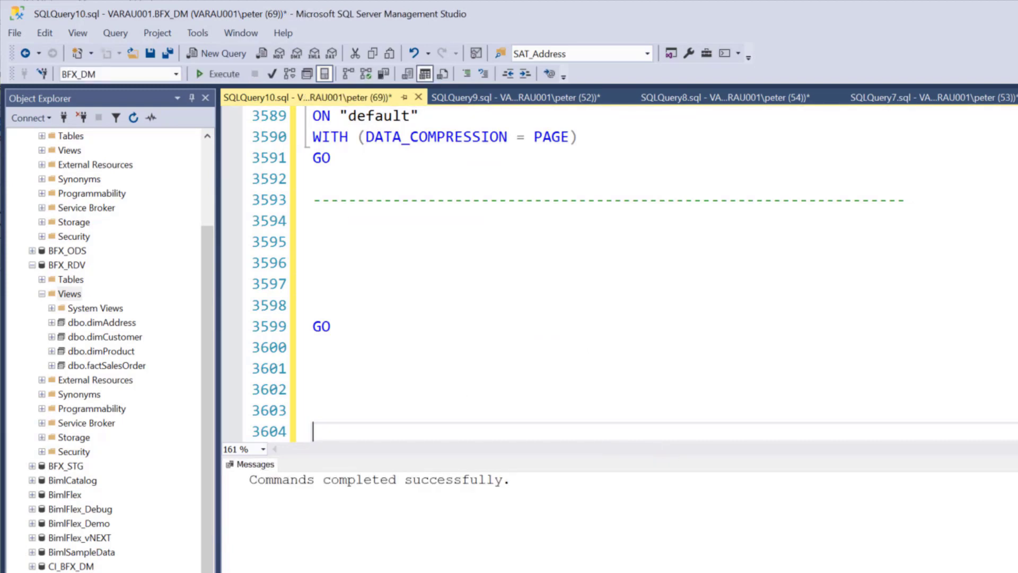
Step: Switch to Visual Studio and ignore all external changes to the LOAD_BFX_RDV project and its open package
key(alt+Tab)
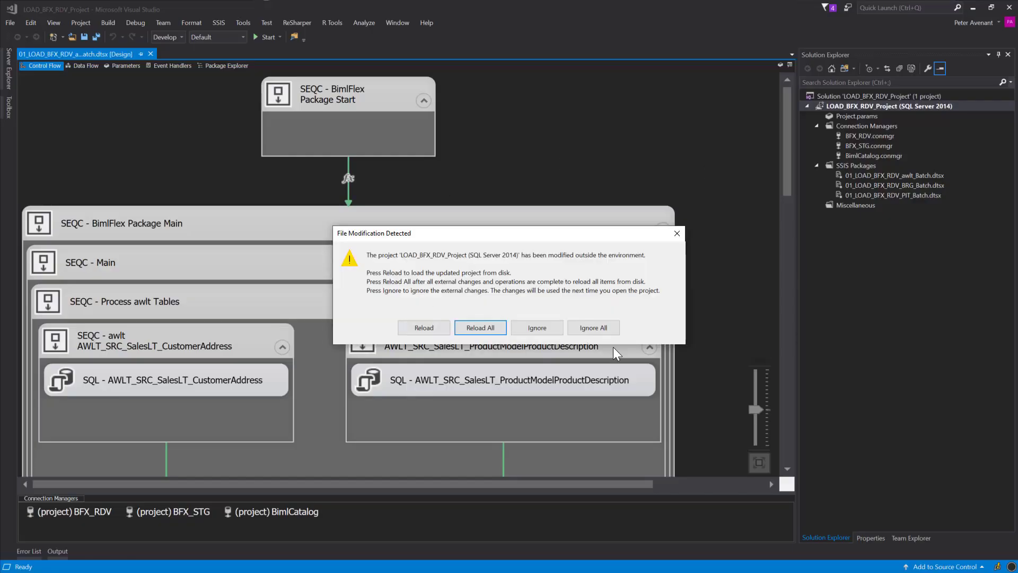
click(608, 326)
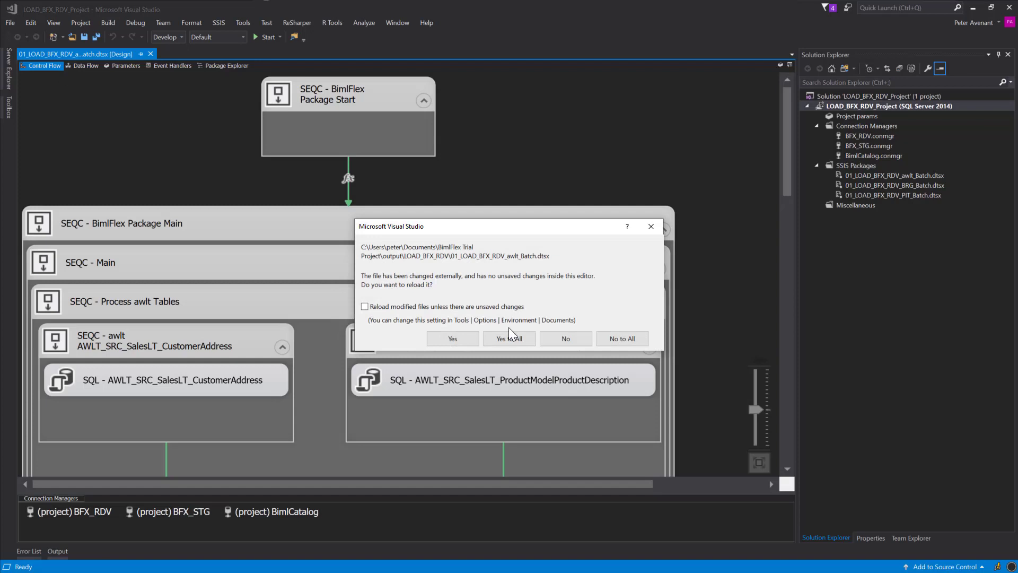
click(608, 339)
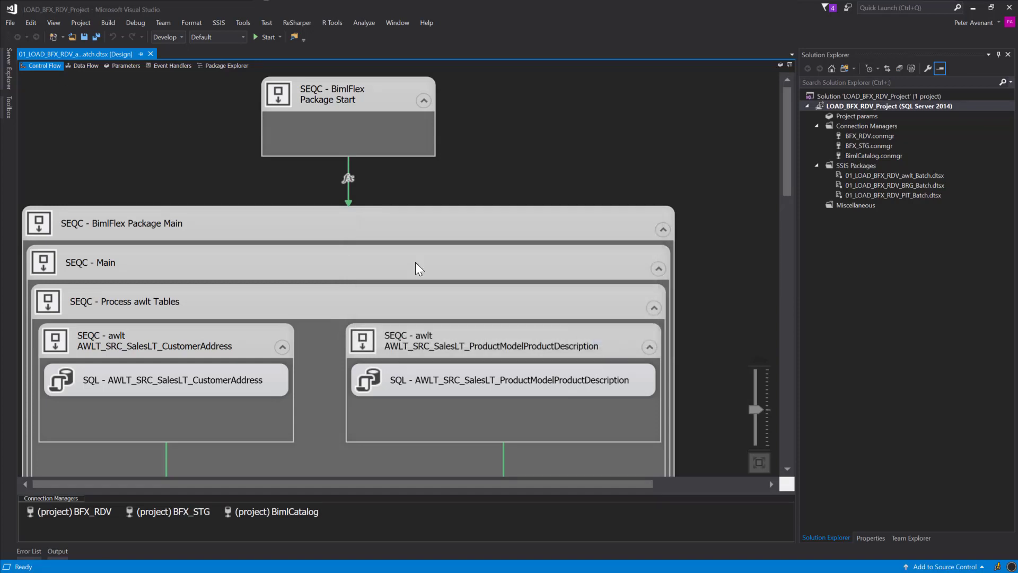
Step: Open the project from the LOAD_BFX_DM output folder, closing the current solution without saving its changes
click(11, 20)
mouse_move(23, 45)
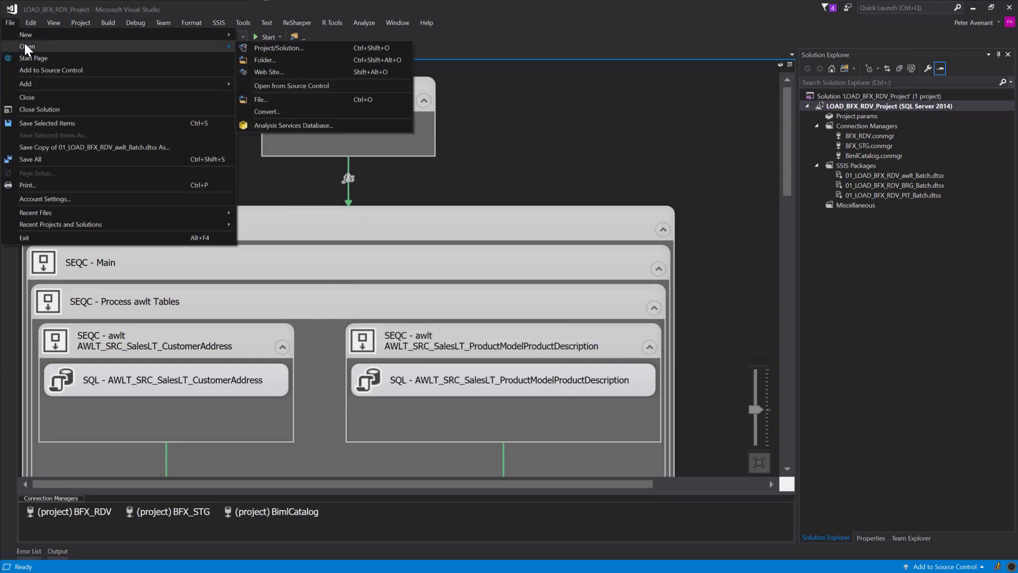
click(270, 47)
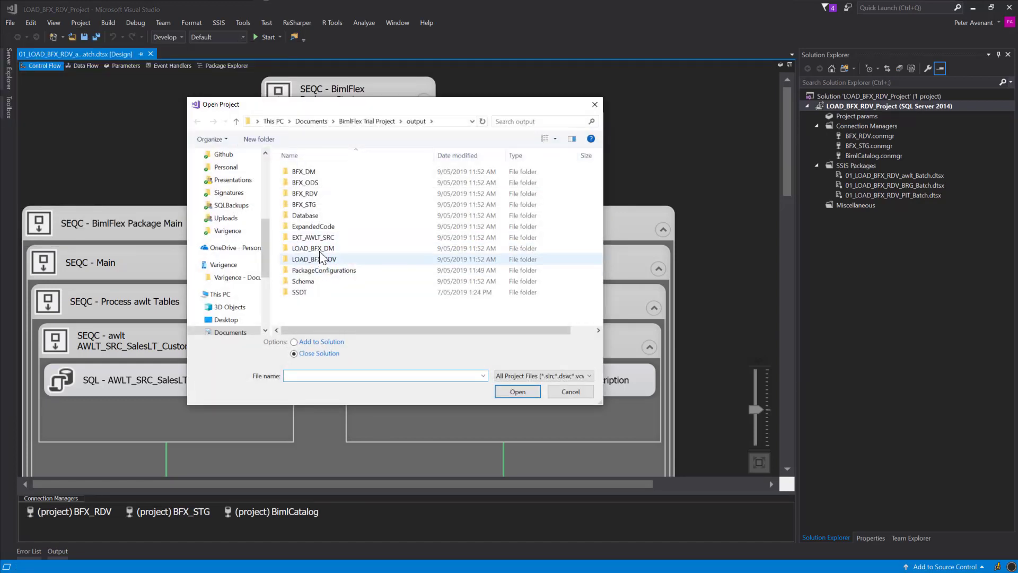
double_click(313, 249)
double_click(330, 183)
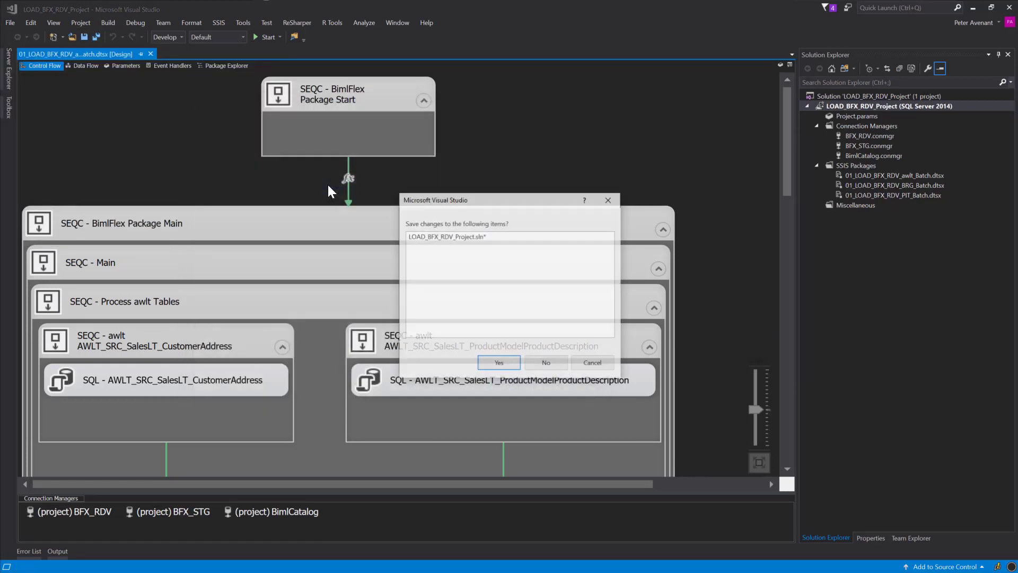
click(537, 368)
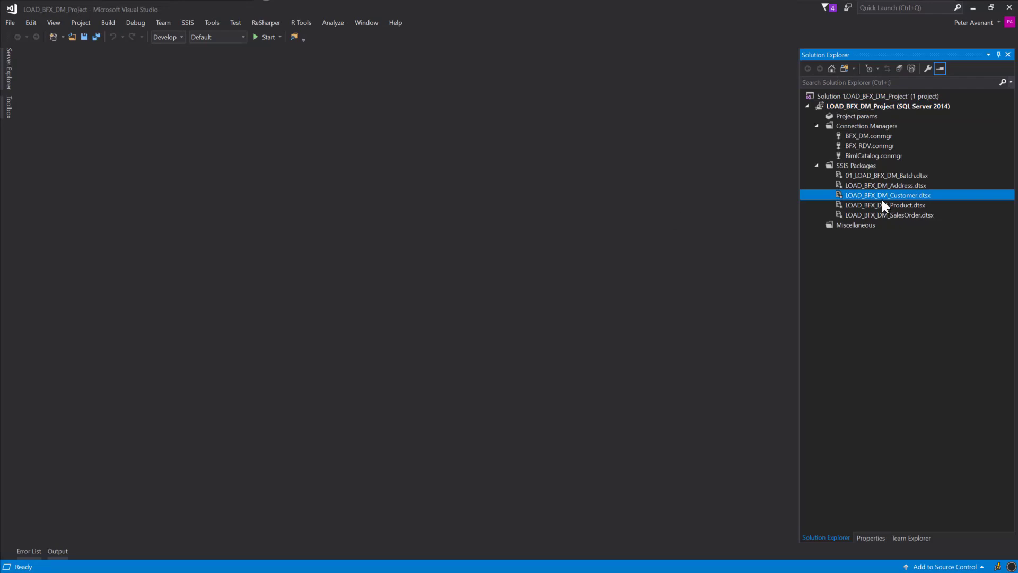
Step: Open LOAD_BFX_DM_Customer.dtsx and examine the DFT - LOAD BFX_DM_dim_Customer data flow down to its Type1 and Type2 update branches
click(861, 174)
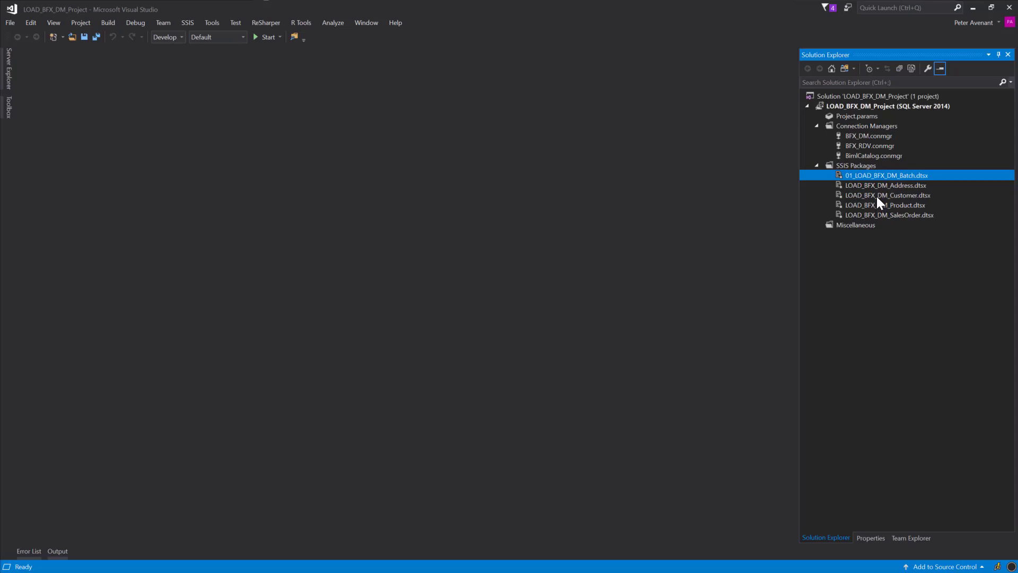
double_click(876, 195)
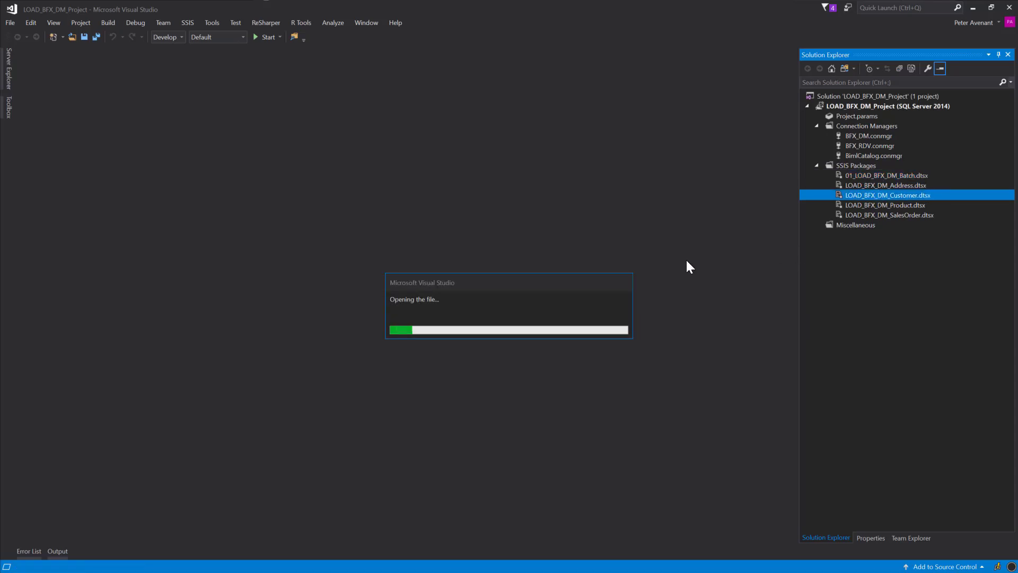
scroll(525, 252, down, 3)
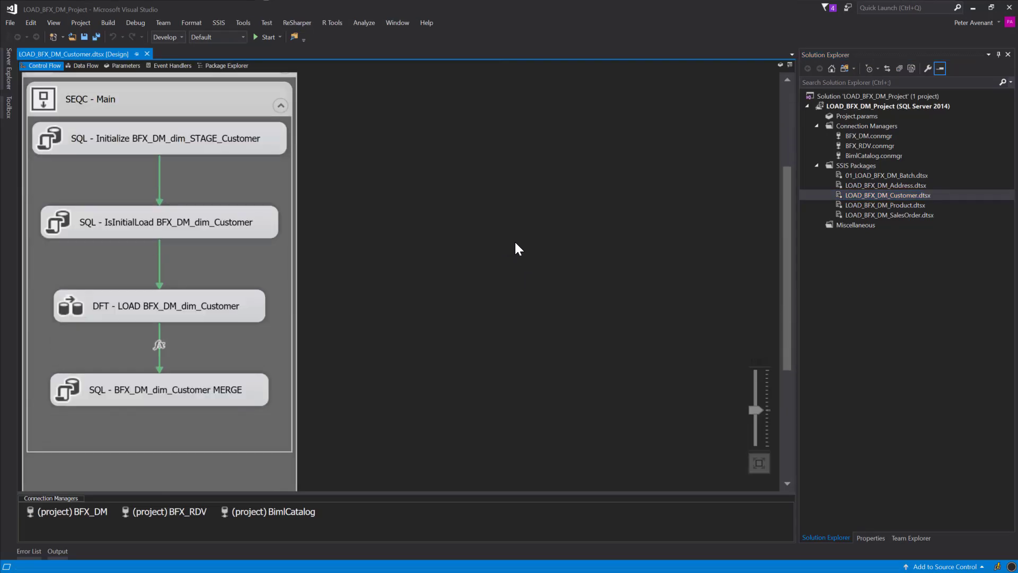
double_click(246, 312)
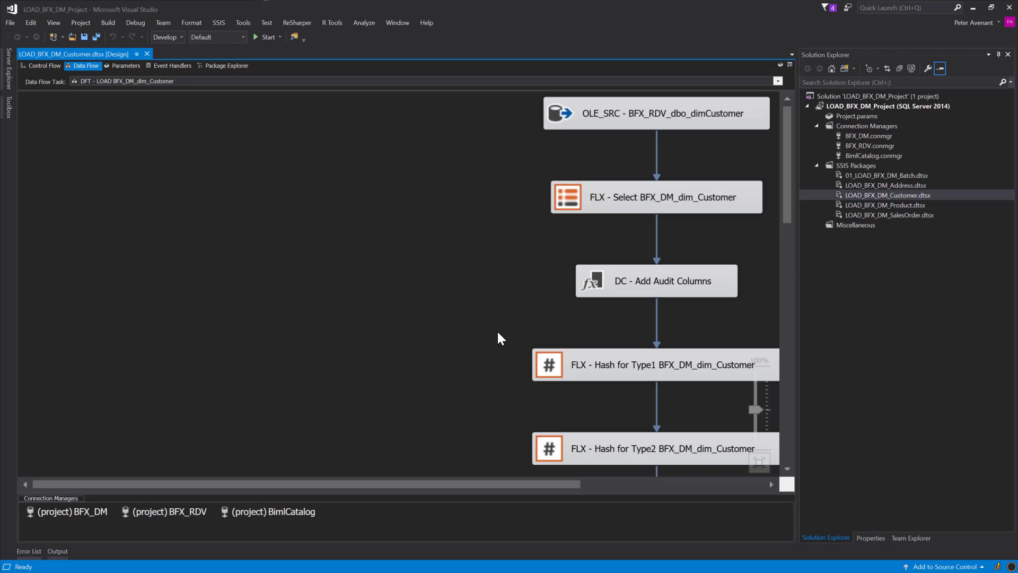
scroll(563, 241, down, 10)
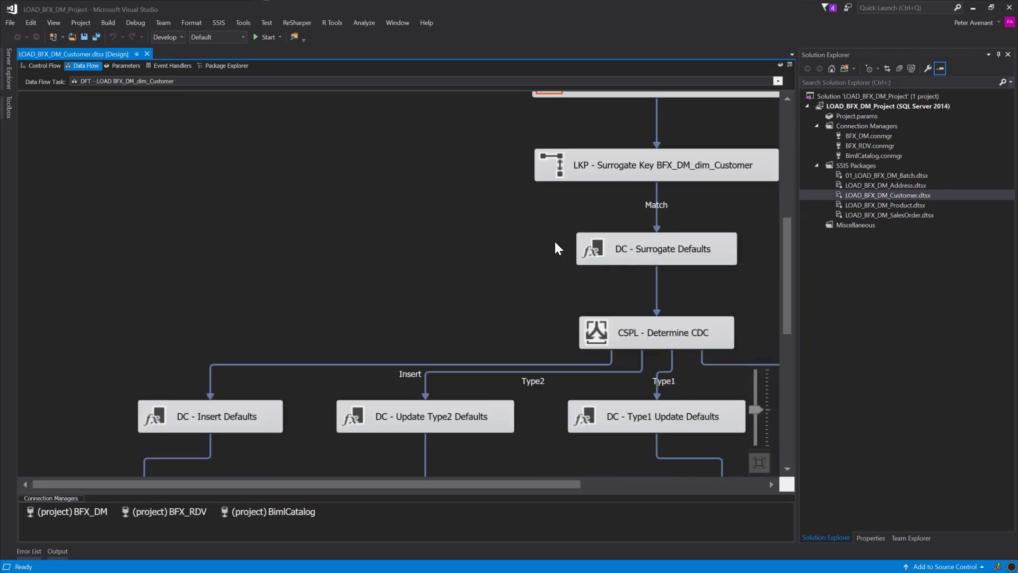
drag(513, 479, 616, 488)
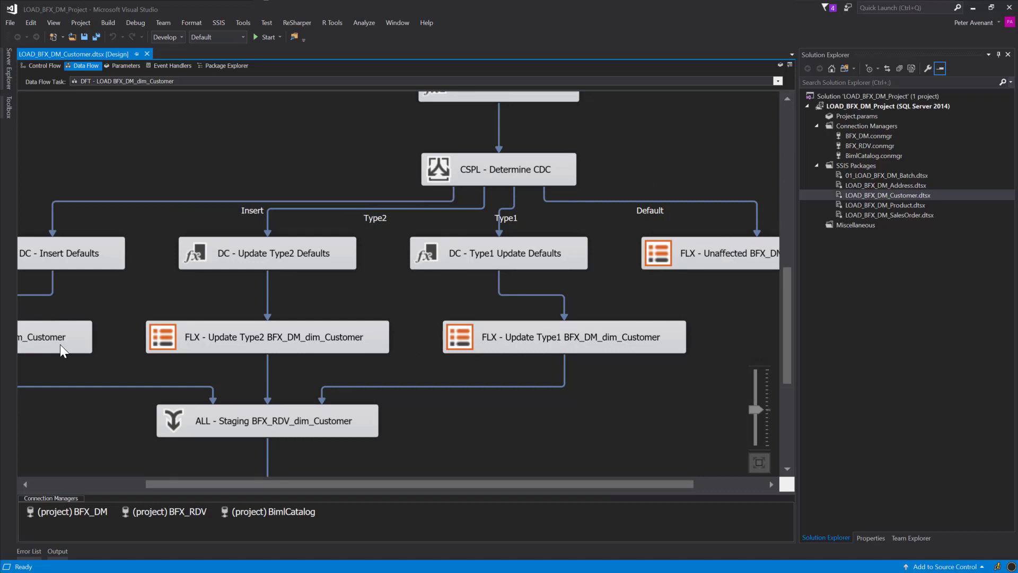
Step: Open LOAD_BFX_DM_Address.dtsx and examine the DFT - LOAD BFX_DM_dim_Address data flow down to its insert and Type1 branches
double_click(870, 185)
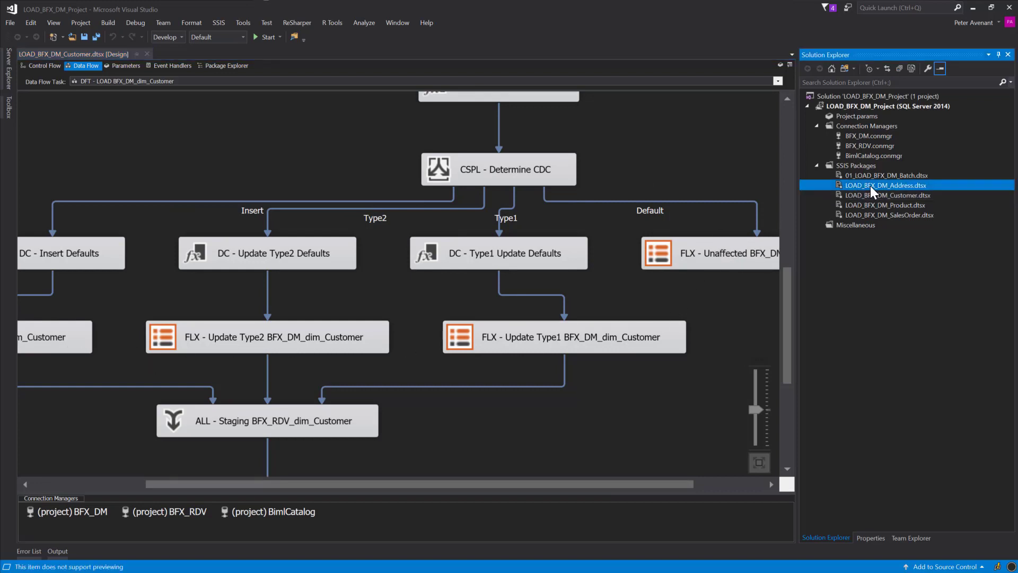
scroll(195, 363, down, 3)
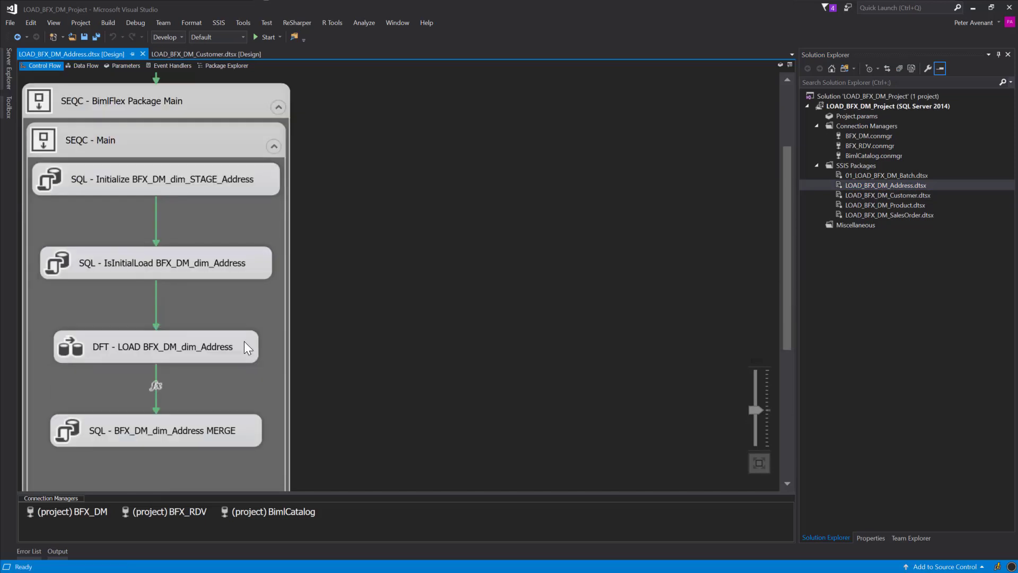
double_click(170, 349)
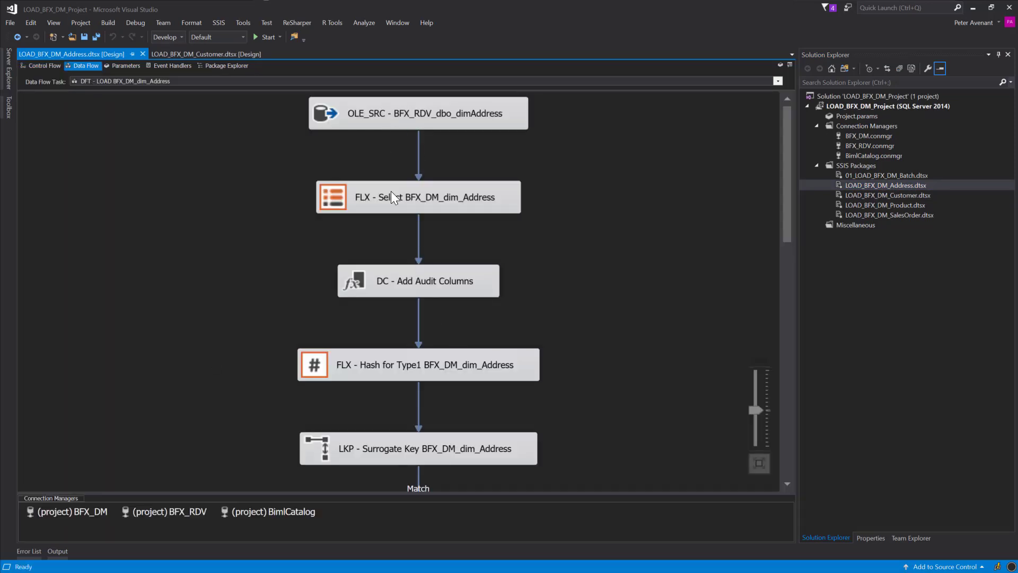
scroll(394, 265, down, 7)
scroll(394, 275, down, 3)
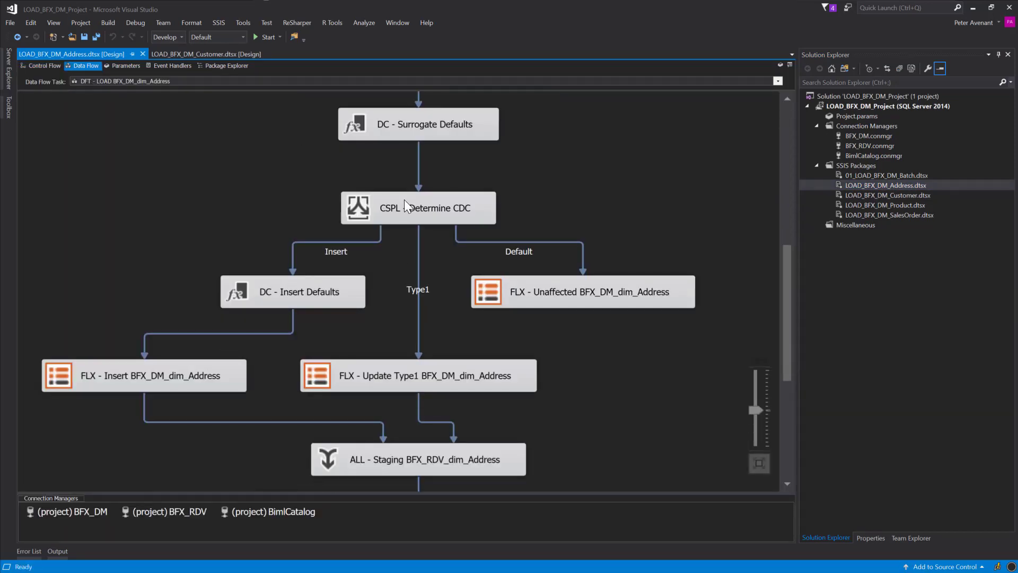